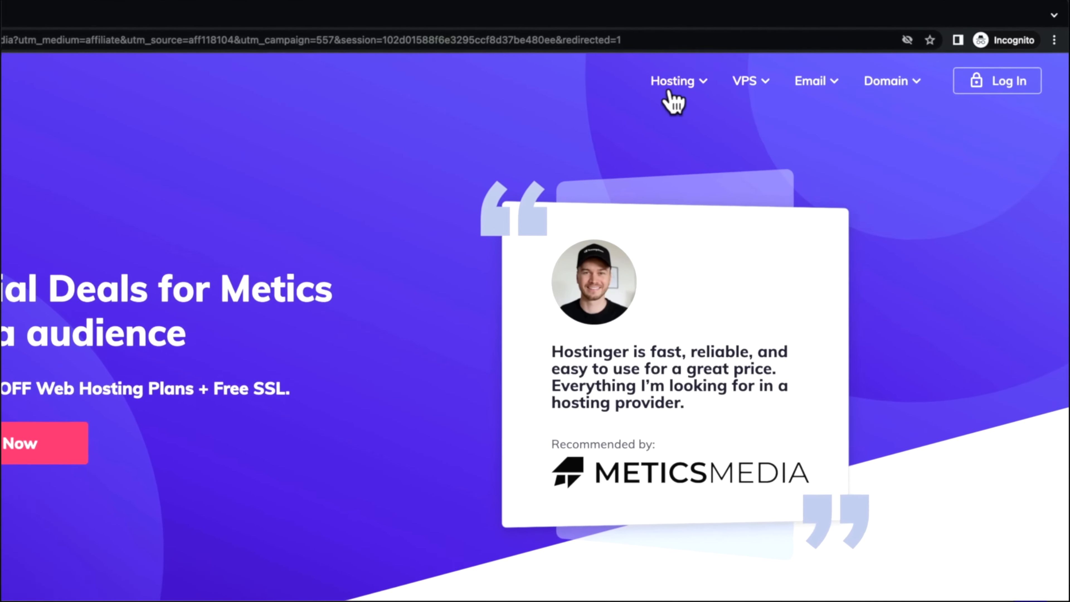
Go to the Website Builder page from the Hosting menu and find the Website Builder & Web Hosting $2.99/mo plan
{"action": "left_click", "coordinate": [755, 67]}
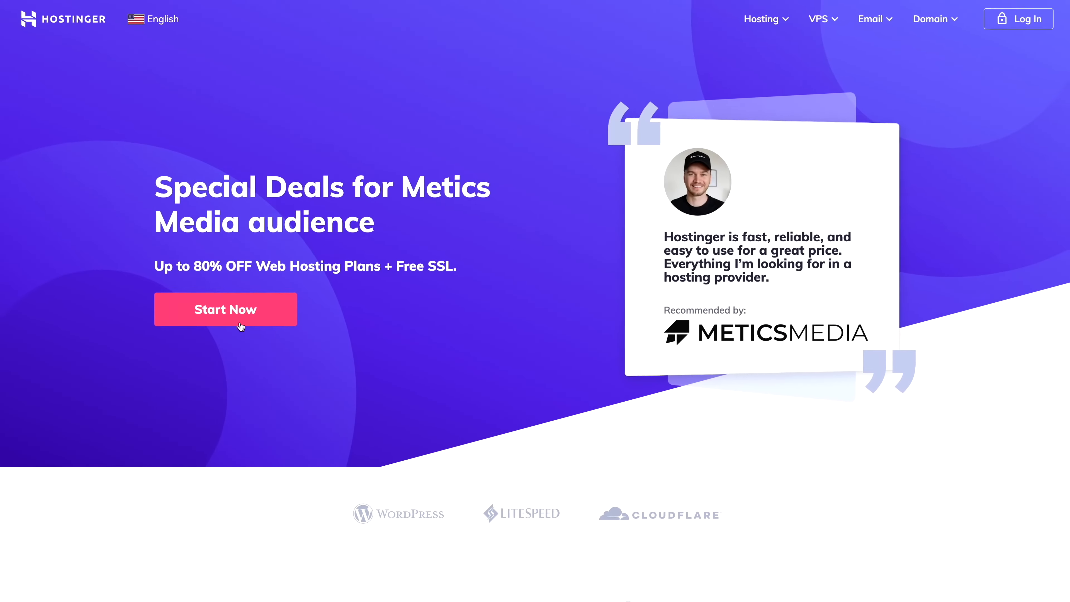
{"action": "left_click", "coordinate": [219, 310]}
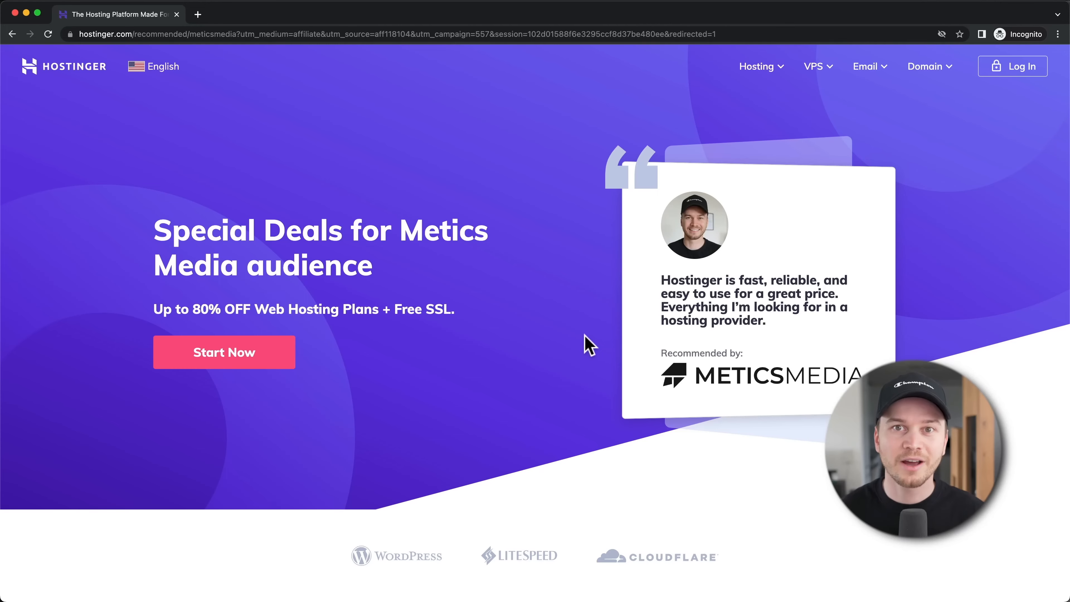
{"action": "mouse_move", "coordinate": [757, 66]}
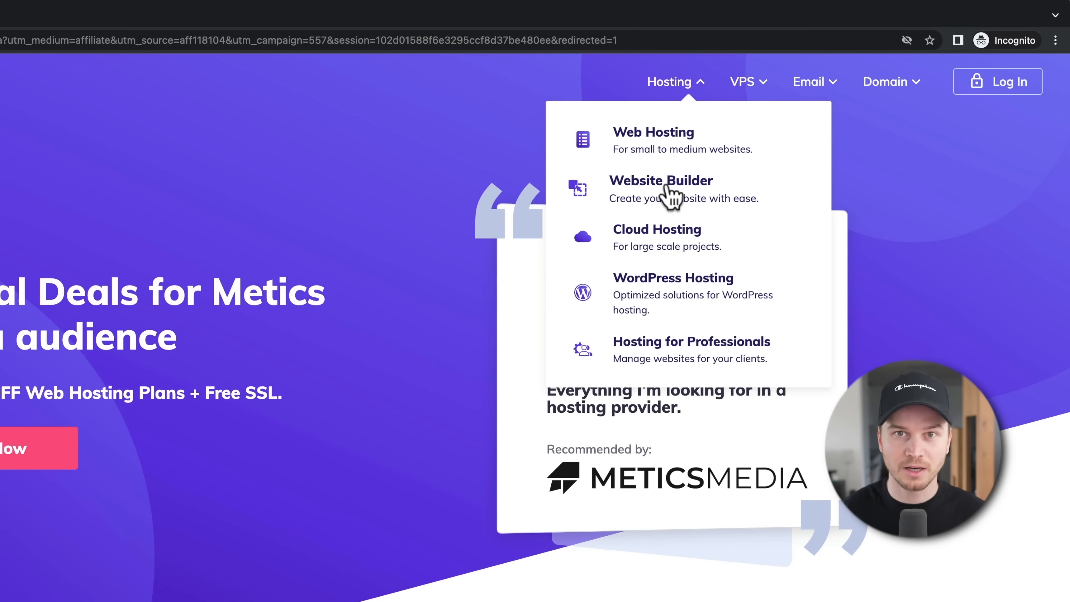
{"action": "left_click", "coordinate": [670, 194]}
{"action": "scroll", "coordinate": [921, 347], "scroll_direction": "down", "scroll_amount": 5}
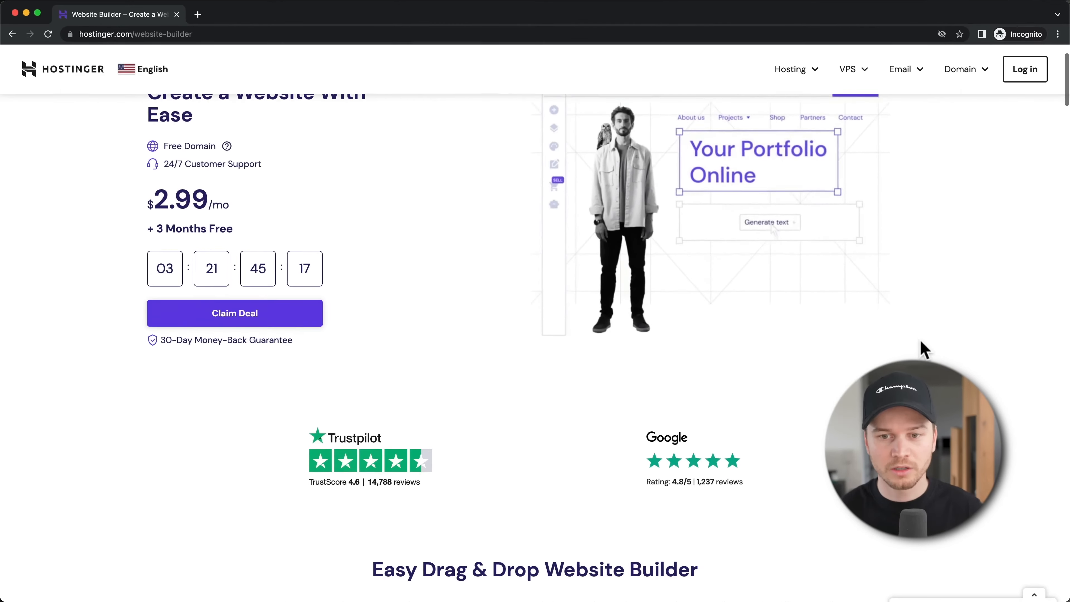
{"action": "scroll", "coordinate": [922, 349], "scroll_direction": "down", "scroll_amount": 4}
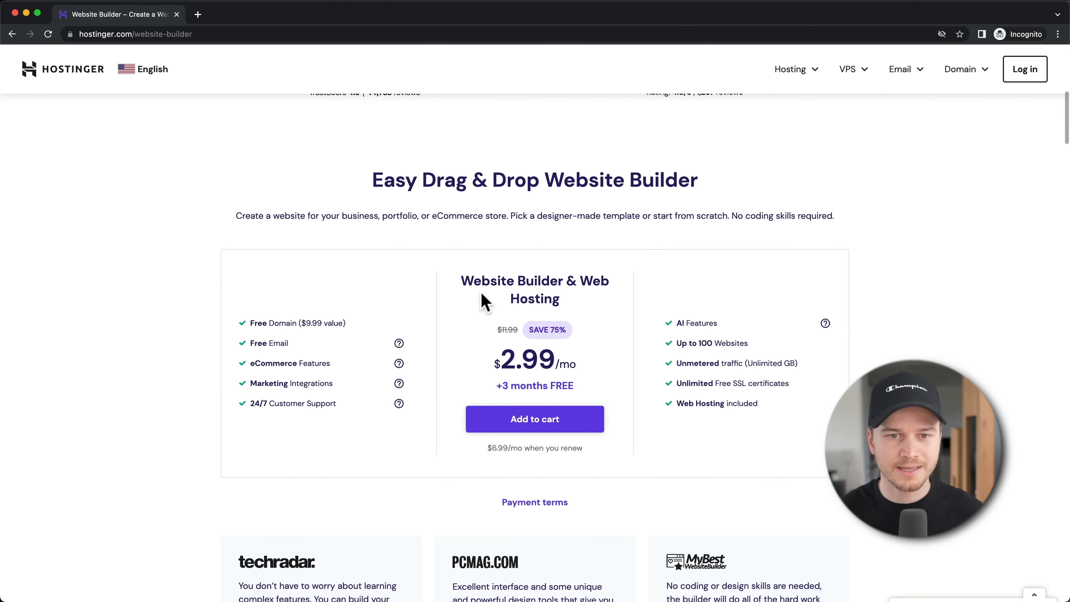
{"action": "left_click_drag", "start_coordinate": [465, 281], "coordinate": [574, 294]}
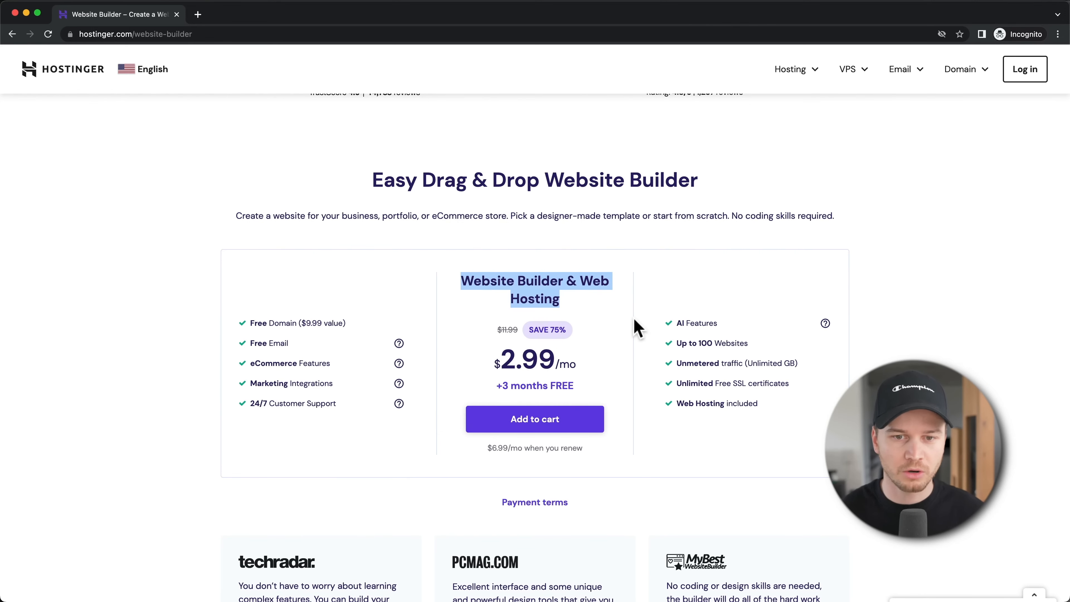
Add the Website Builder & Web Hosting plan to the cart and scroll the checkout page
{"action": "left_click", "coordinate": [535, 430]}
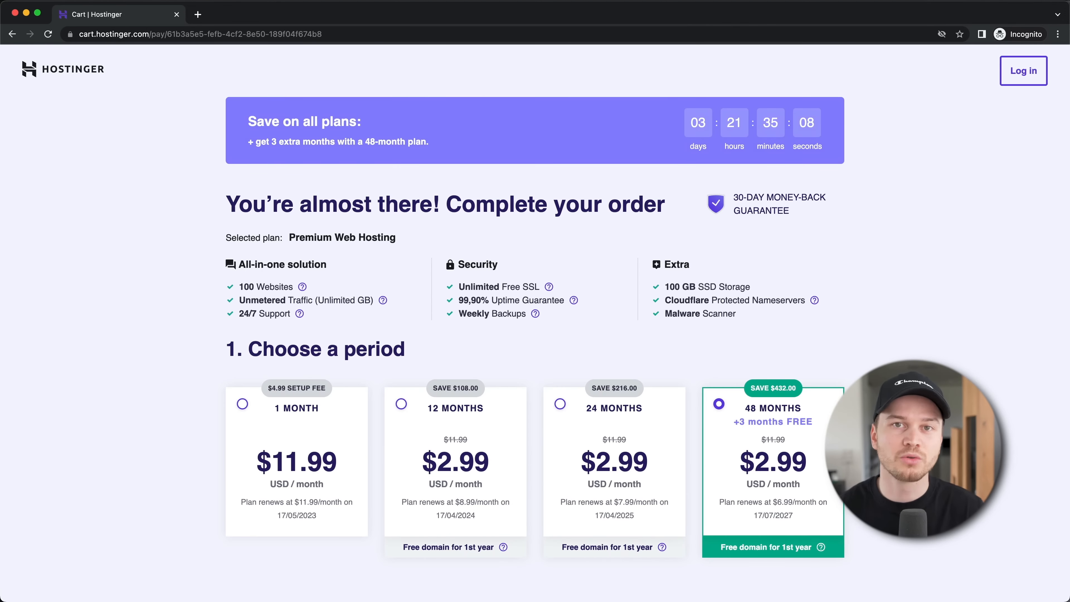
{"action": "scroll", "coordinate": [535, 324], "scroll_direction": "down", "scroll_amount": 3}
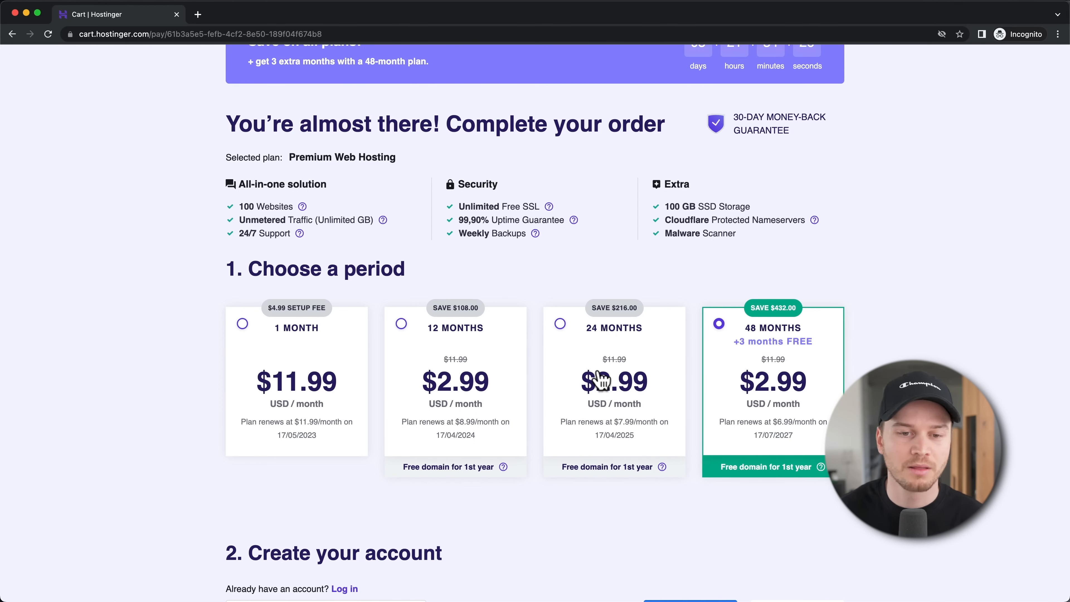
Compare the 1-, 12- and 48-month periods, then settle on 12 months at $35.88
{"action": "left_click", "coordinate": [427, 330]}
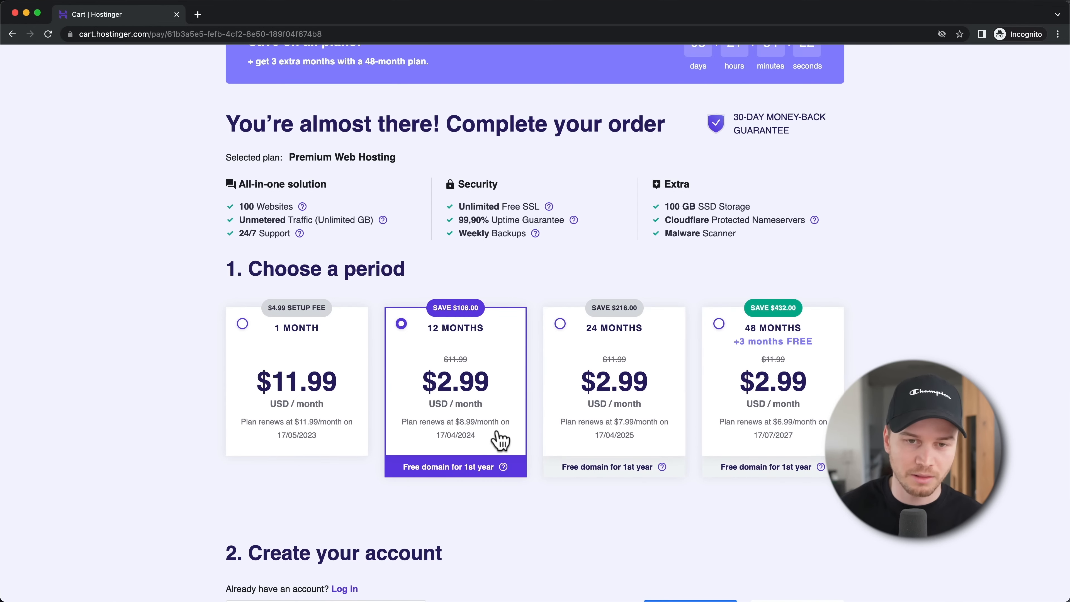
{"action": "left_click", "coordinate": [256, 341]}
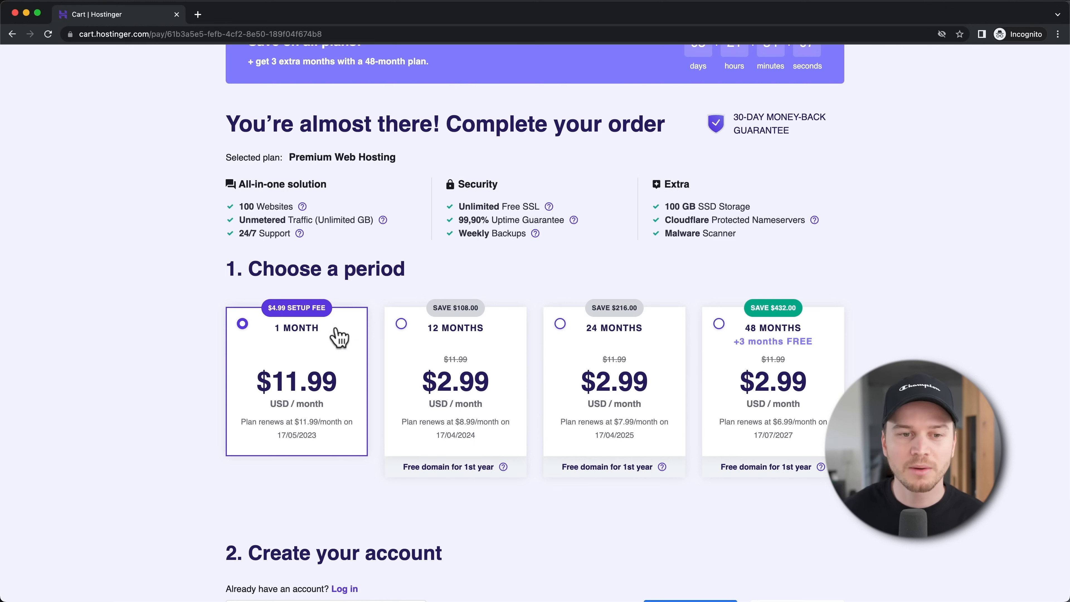
{"action": "left_click", "coordinate": [413, 334]}
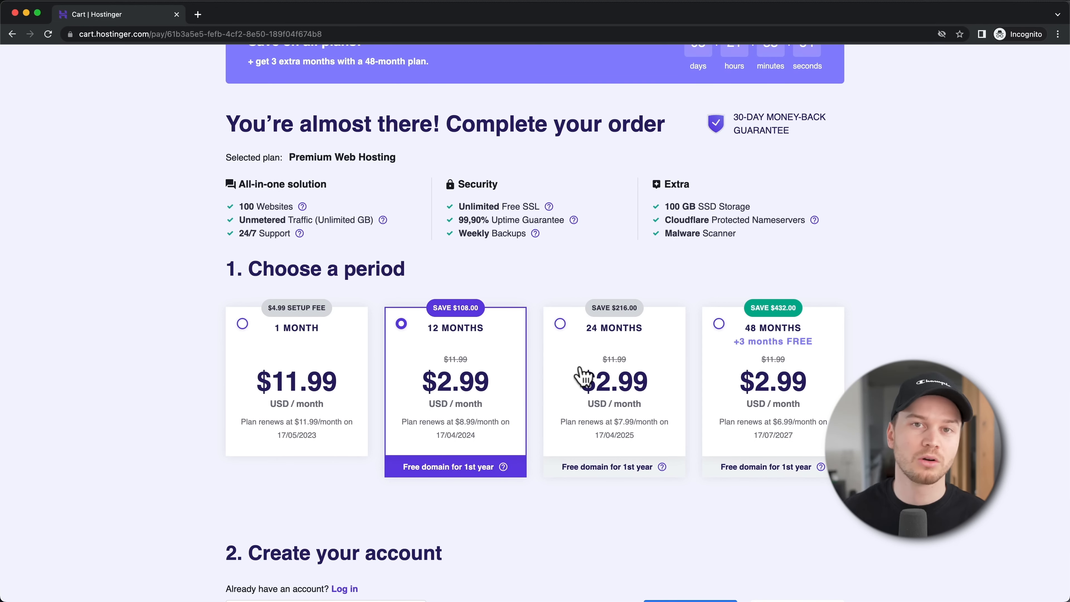
{"action": "left_click", "coordinate": [725, 327]}
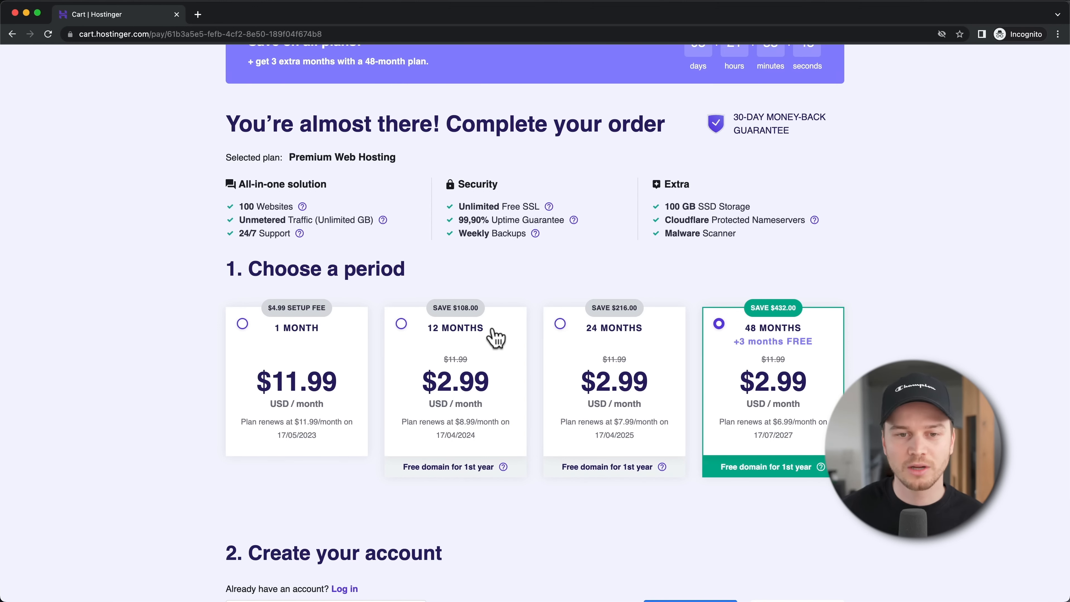
{"action": "left_click", "coordinate": [402, 328]}
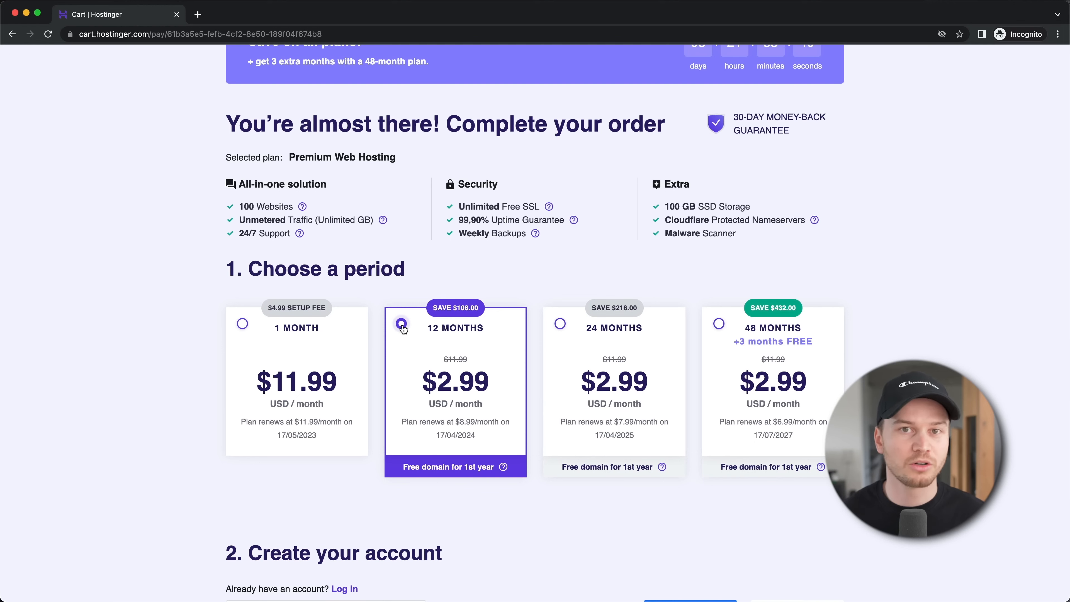
{"action": "scroll", "coordinate": [445, 339], "scroll_direction": "down", "scroll_amount": 5}
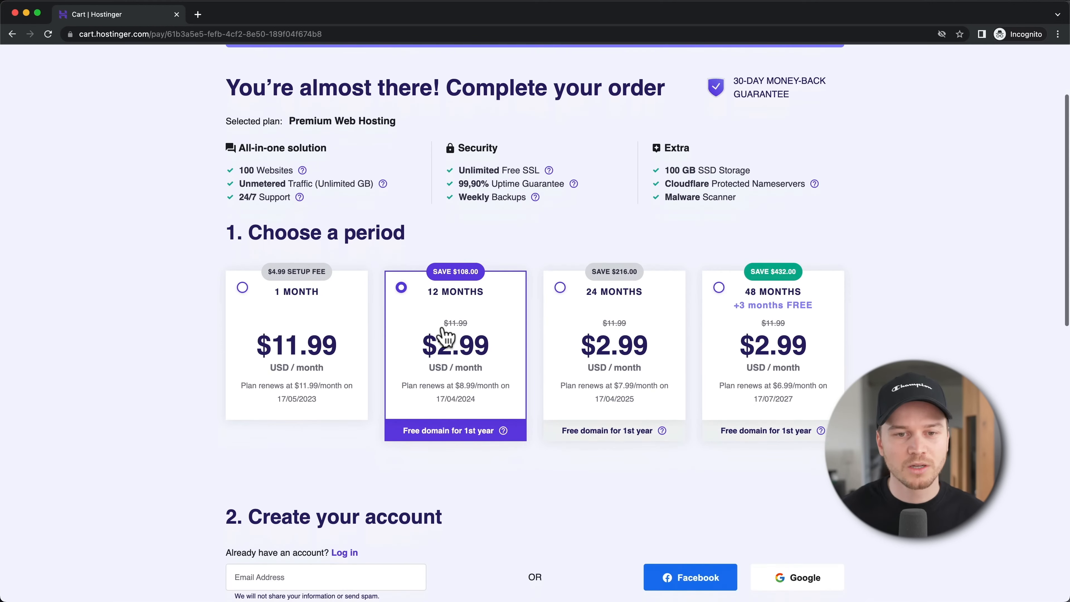
{"action": "scroll", "coordinate": [547, 308], "scroll_direction": "down", "scroll_amount": 3}
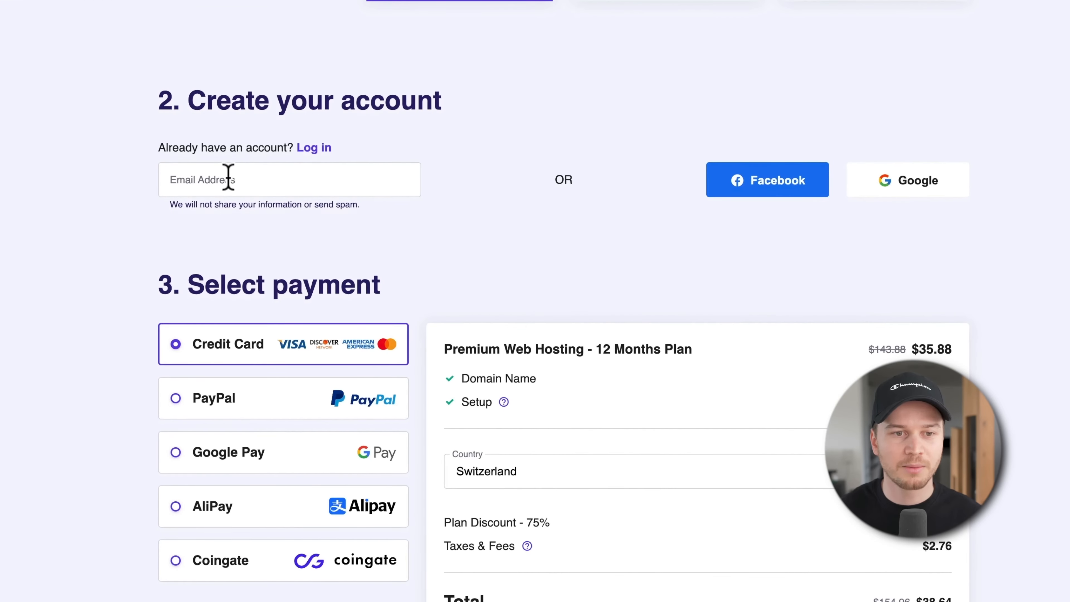
Paste the account e-mail address into the Email Address field
{"action": "left_click", "coordinate": [259, 187]}
{"action": "key", "text": "ctrl+v"}
{"action": "left_click_drag", "start_coordinate": [337, 183], "coordinate": [159, 185]}
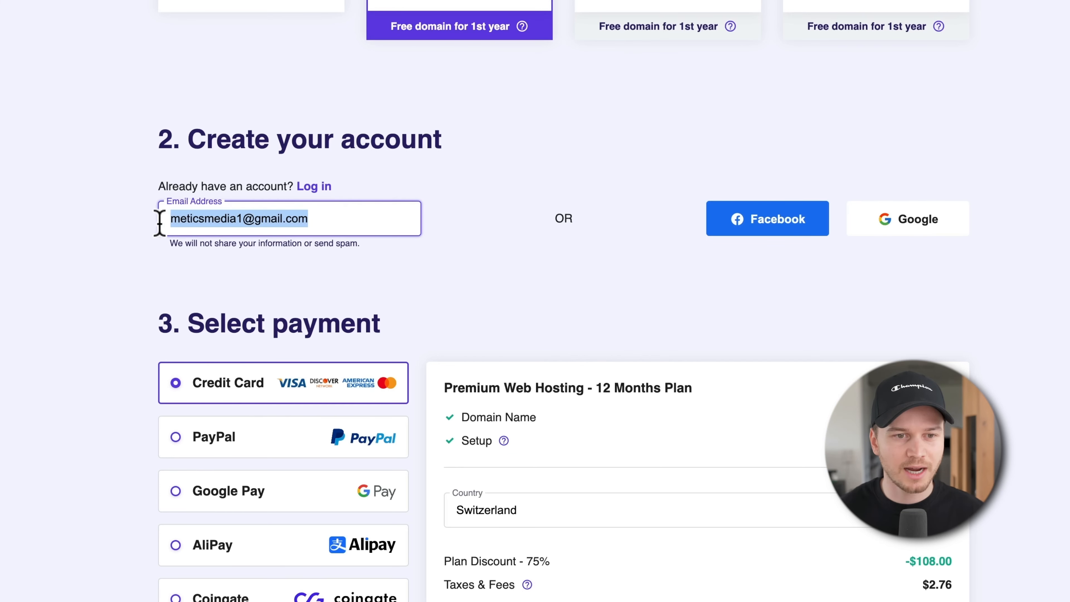
{"action": "scroll", "coordinate": [642, 265], "scroll_direction": "down", "scroll_amount": 5}
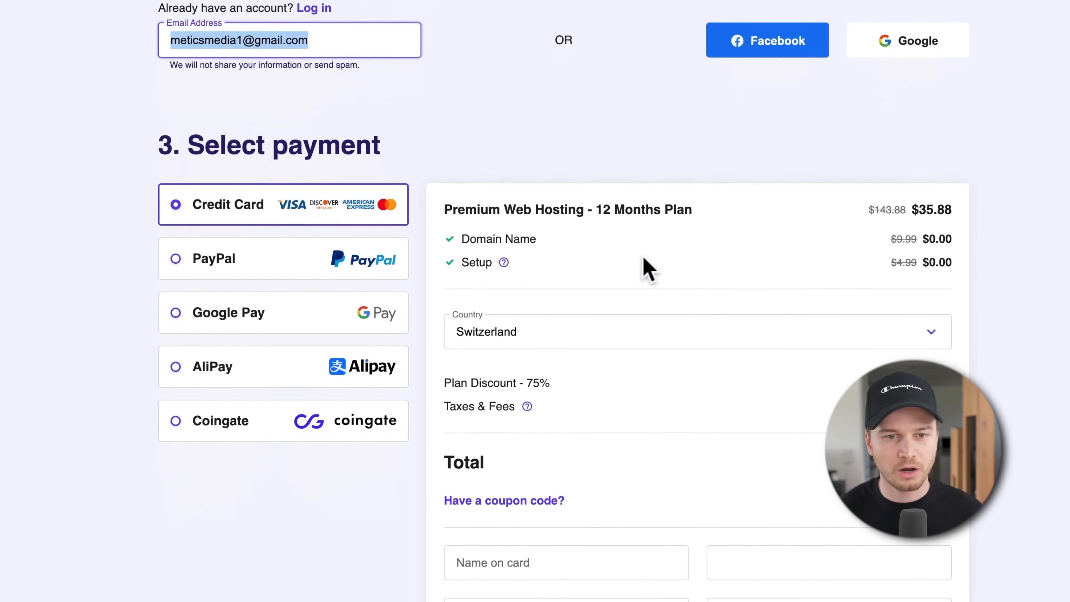
{"action": "scroll", "coordinate": [649, 270], "scroll_direction": "down", "scroll_amount": 2}
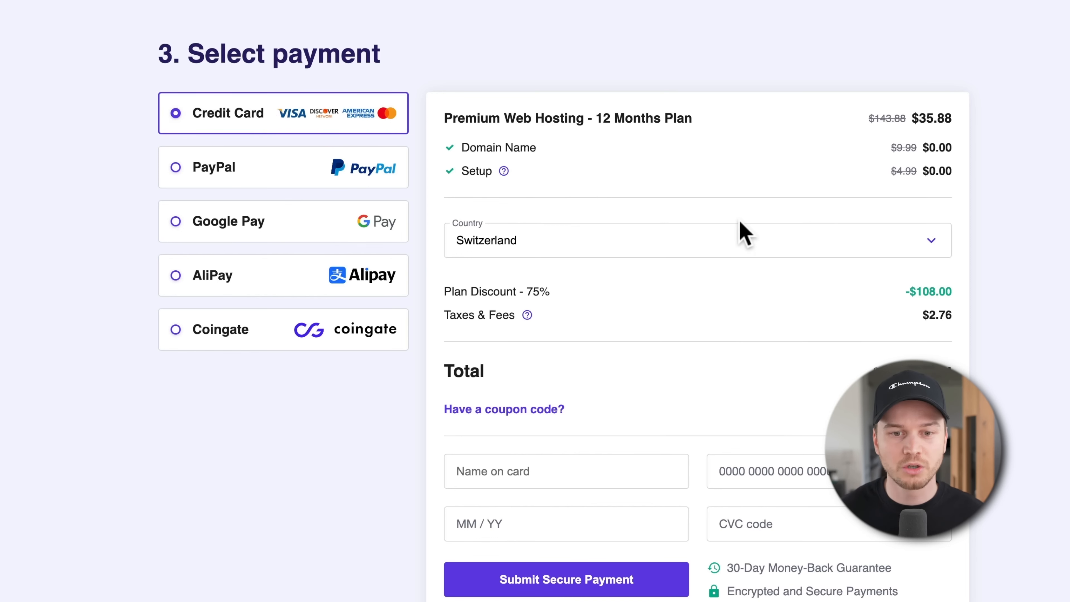
{"action": "scroll", "coordinate": [741, 232], "scroll_direction": "down", "scroll_amount": 3}
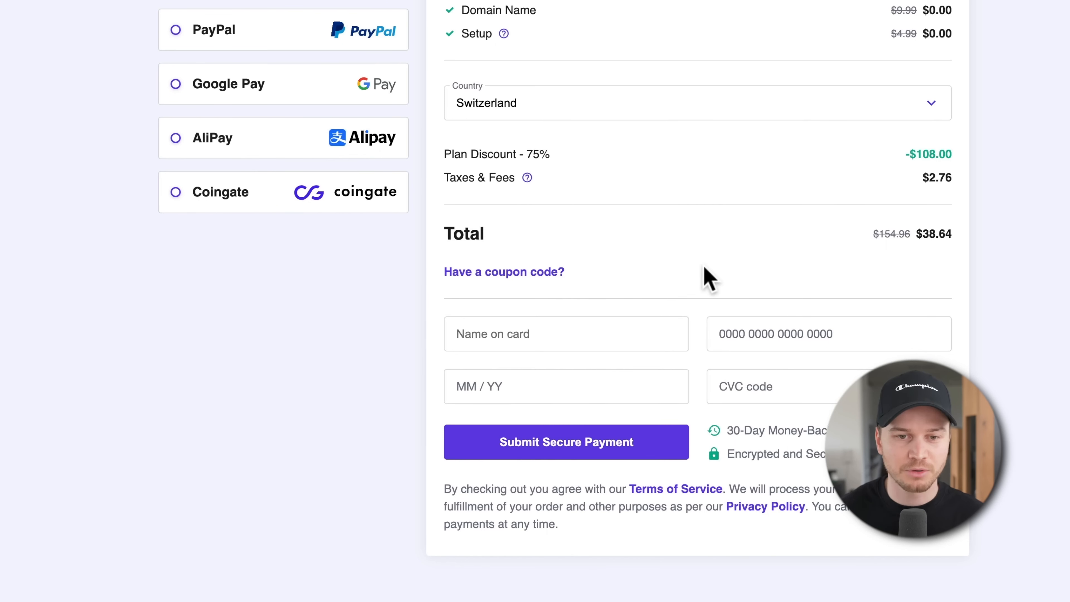
Apply the METICSMEDIA coupon code, bringing the total down to $34.78
{"action": "left_click", "coordinate": [485, 273]}
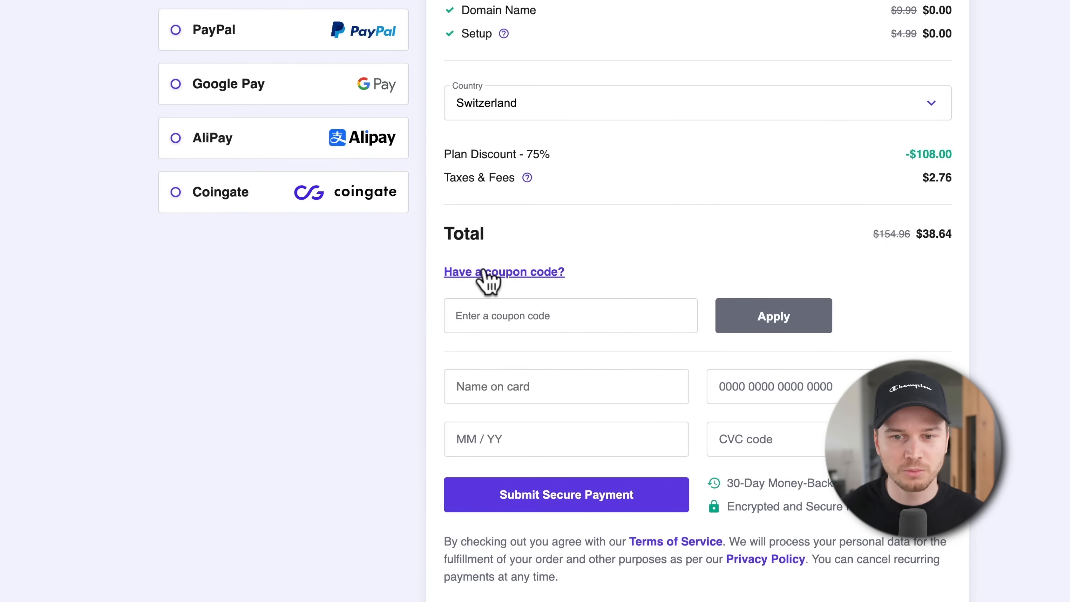
{"action": "left_click", "coordinate": [556, 305]}
{"action": "type", "text": "METICSMEDIA"}
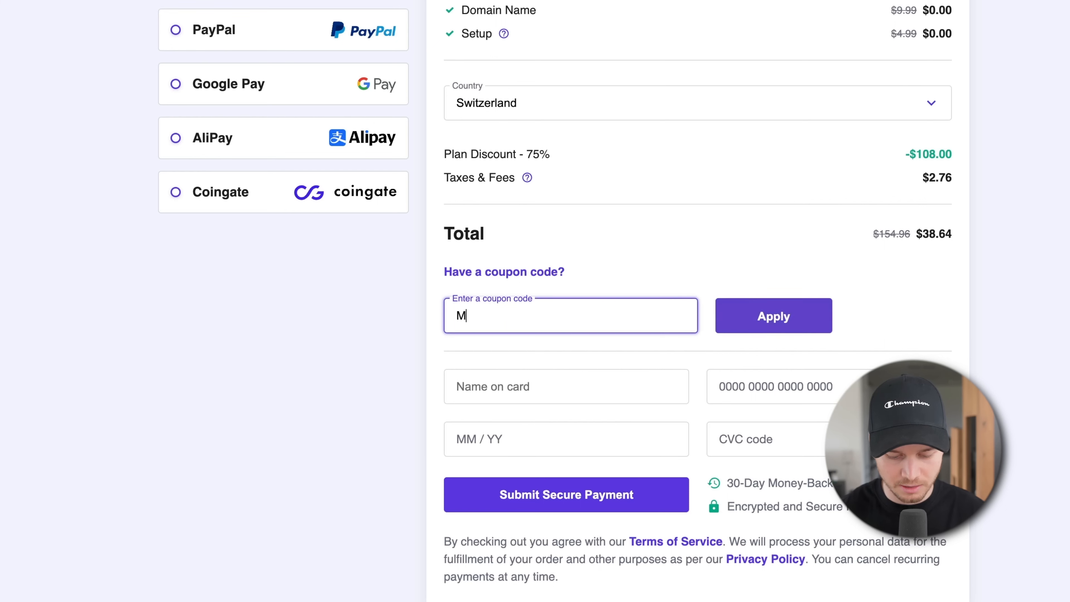
{"action": "left_click", "coordinate": [771, 312]}
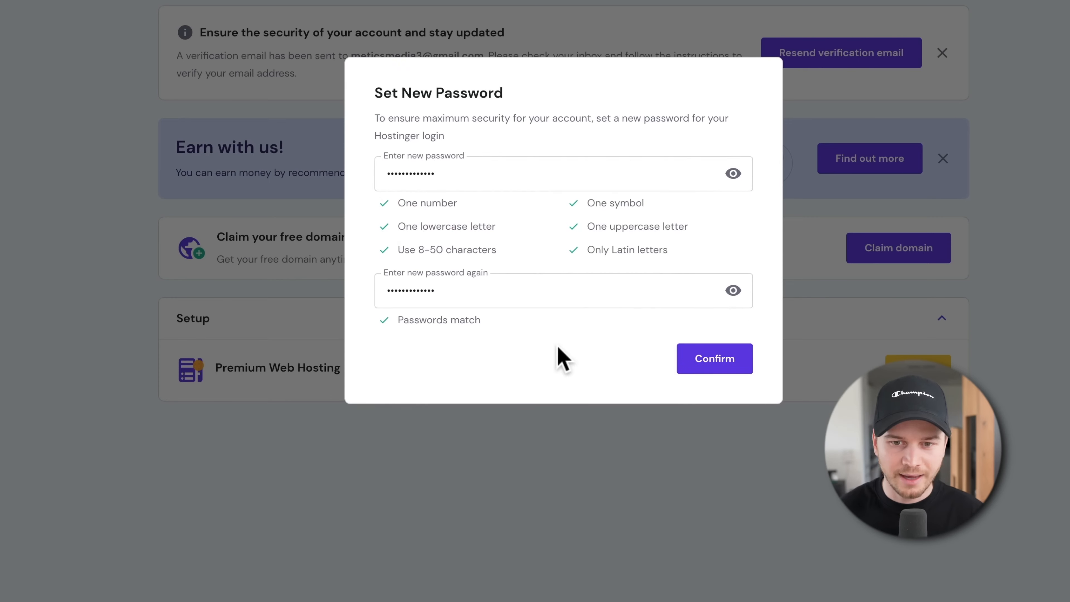
Confirm the new account password, then switch to the Gmail verification e-mail
{"action": "left_click", "coordinate": [731, 366]}
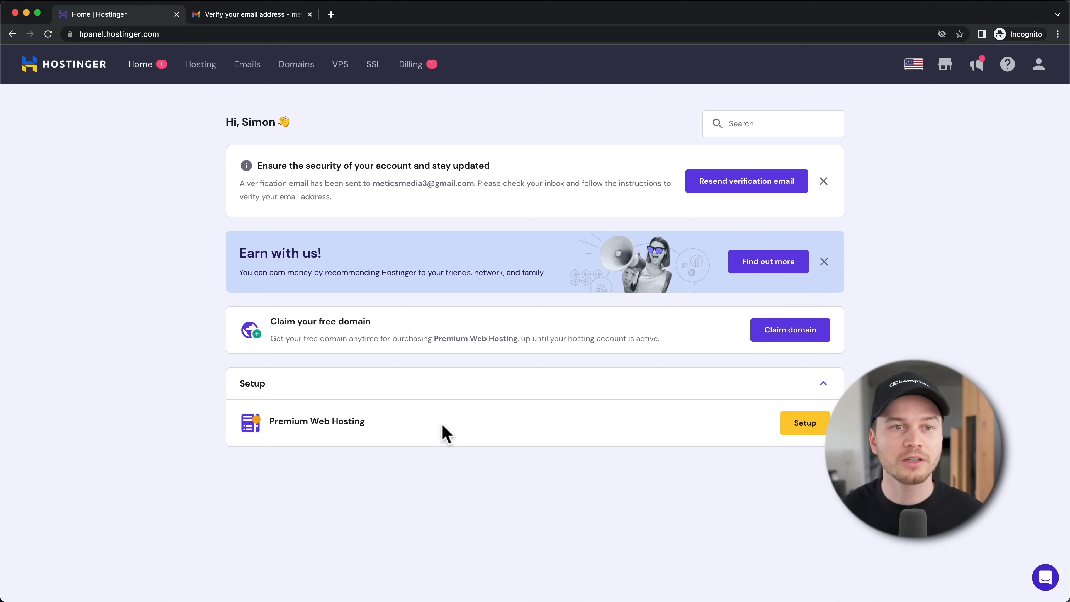
{"action": "left_click", "coordinate": [257, 16]}
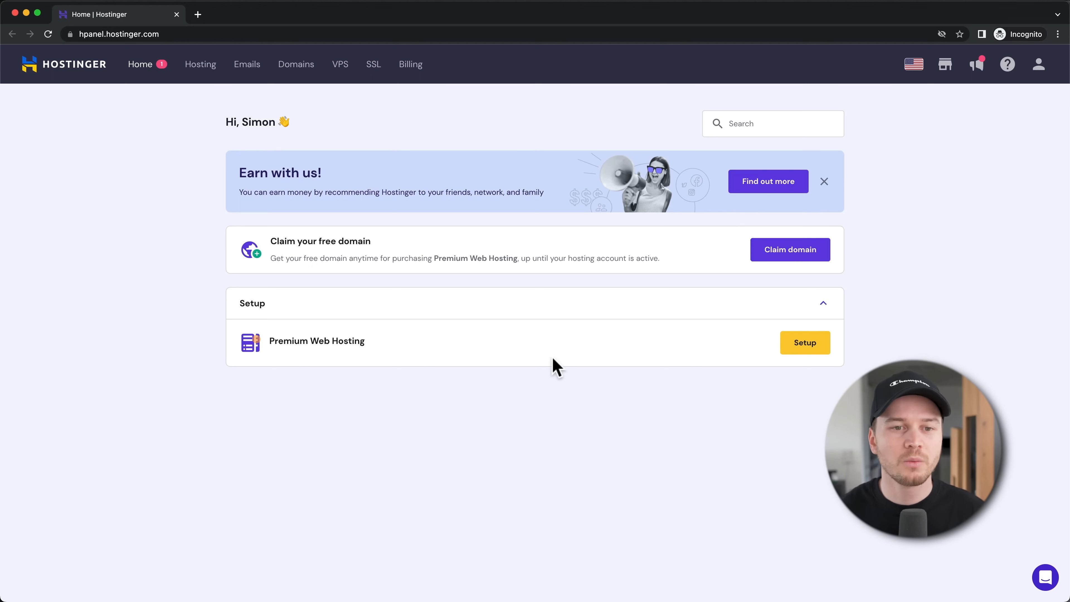
Start the free-domain claim and keep .com as the domain ending
{"action": "left_click", "coordinate": [797, 255]}
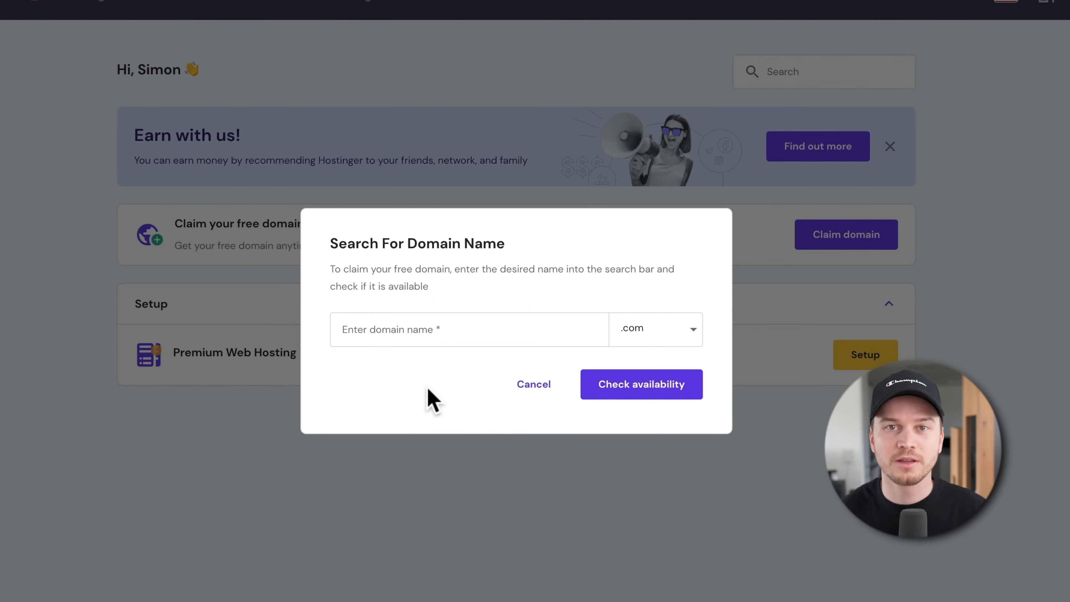
{"action": "left_click", "coordinate": [669, 331]}
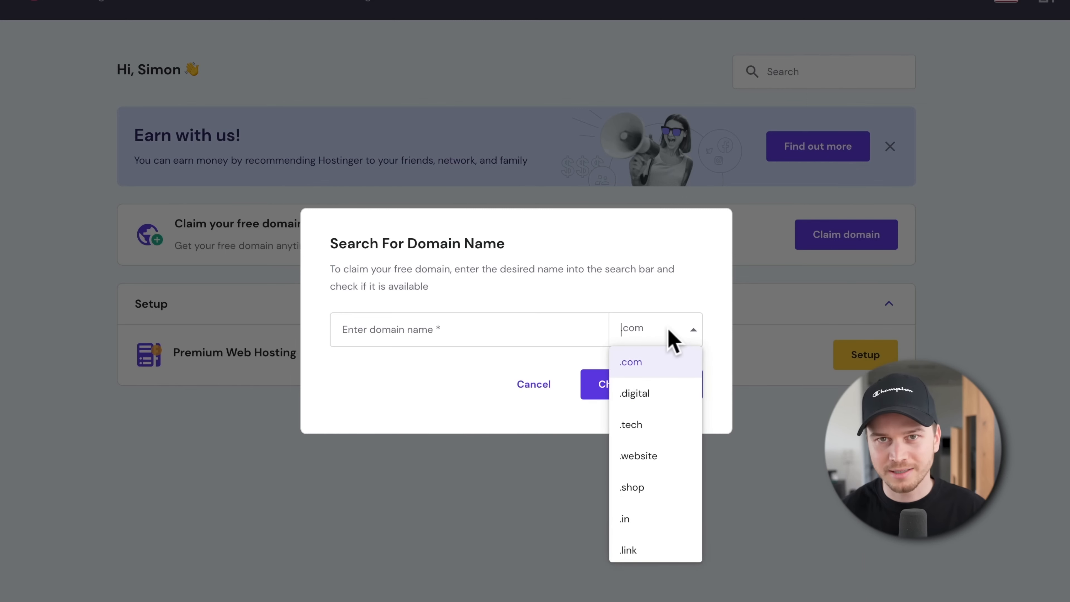
{"action": "scroll", "coordinate": [669, 425], "scroll_direction": "down", "scroll_amount": 3}
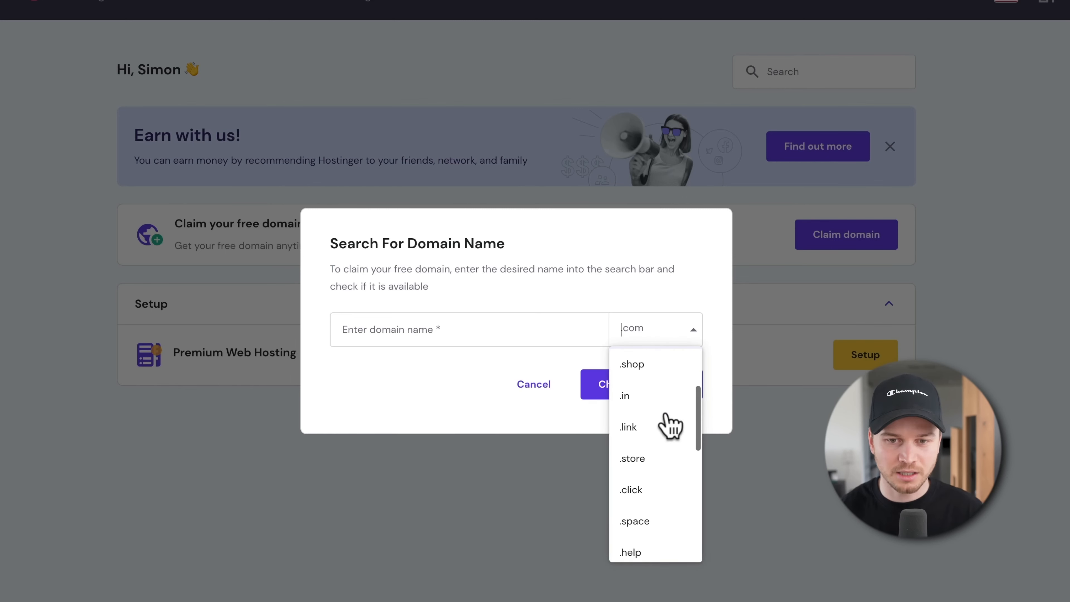
{"action": "scroll", "coordinate": [669, 425], "scroll_direction": "up", "scroll_amount": 3}
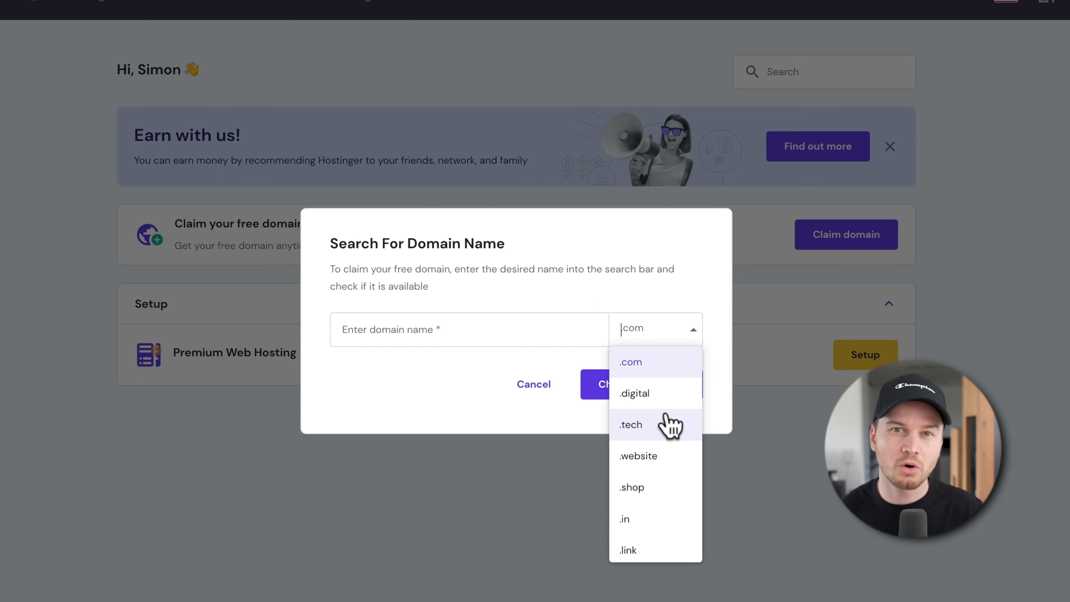
{"action": "left_click", "coordinate": [651, 373]}
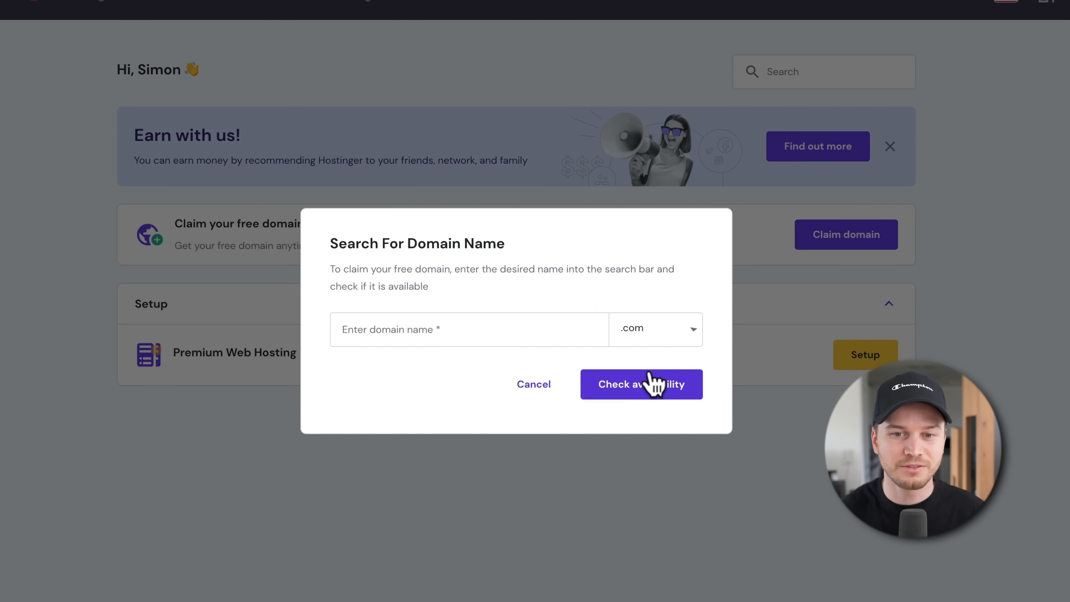
Enter meticsmediademosite and check availability, which shows it free for the first year
{"action": "left_click", "coordinate": [467, 328]}
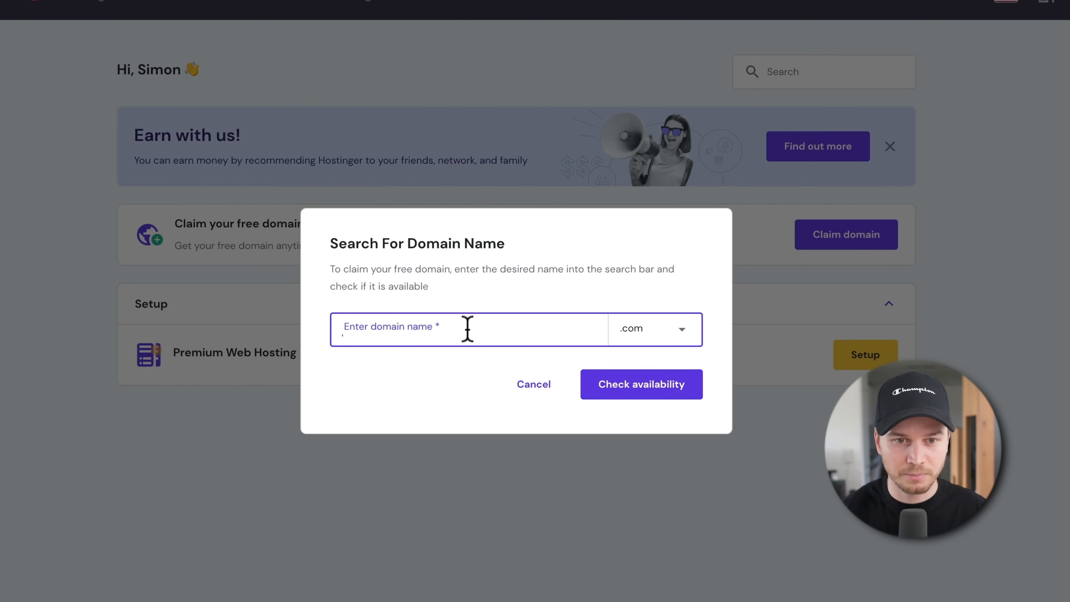
{"action": "type", "text": "m"}
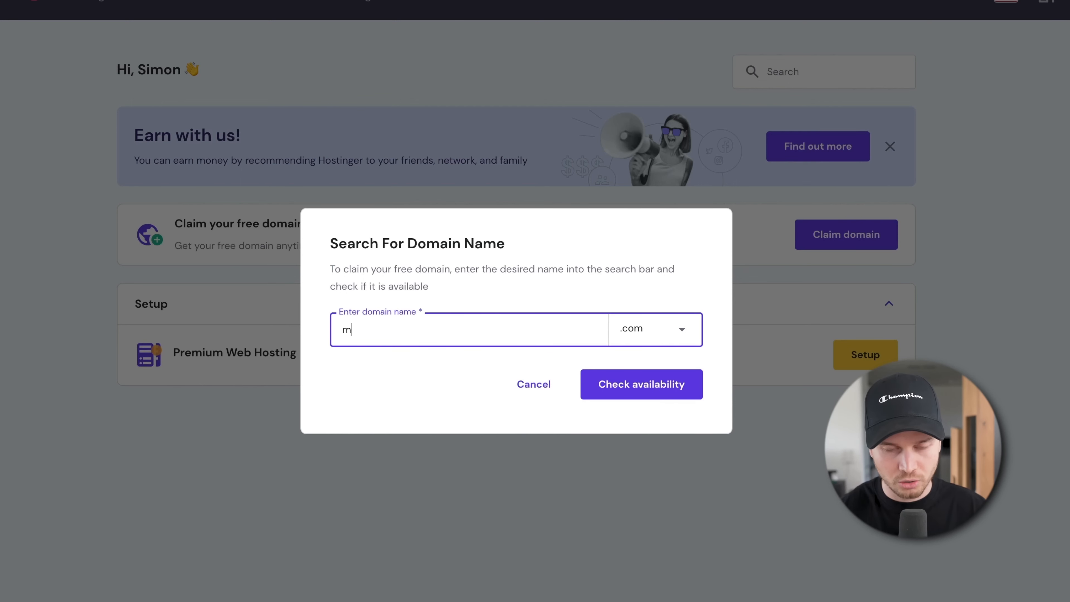
{"action": "type", "text": "eticsmediademosite"}
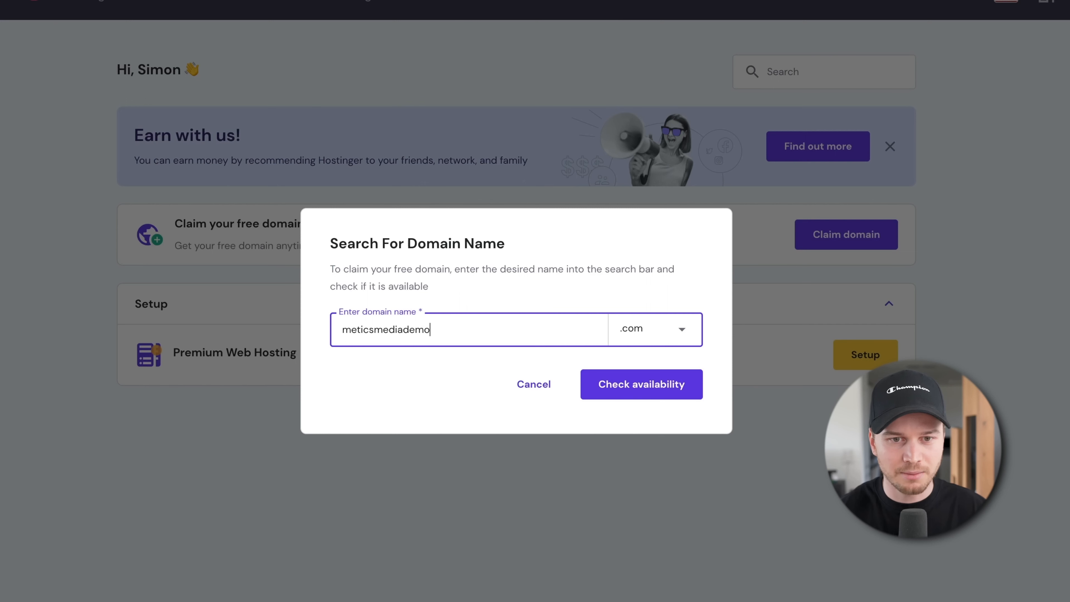
{"action": "left_click", "coordinate": [437, 381]}
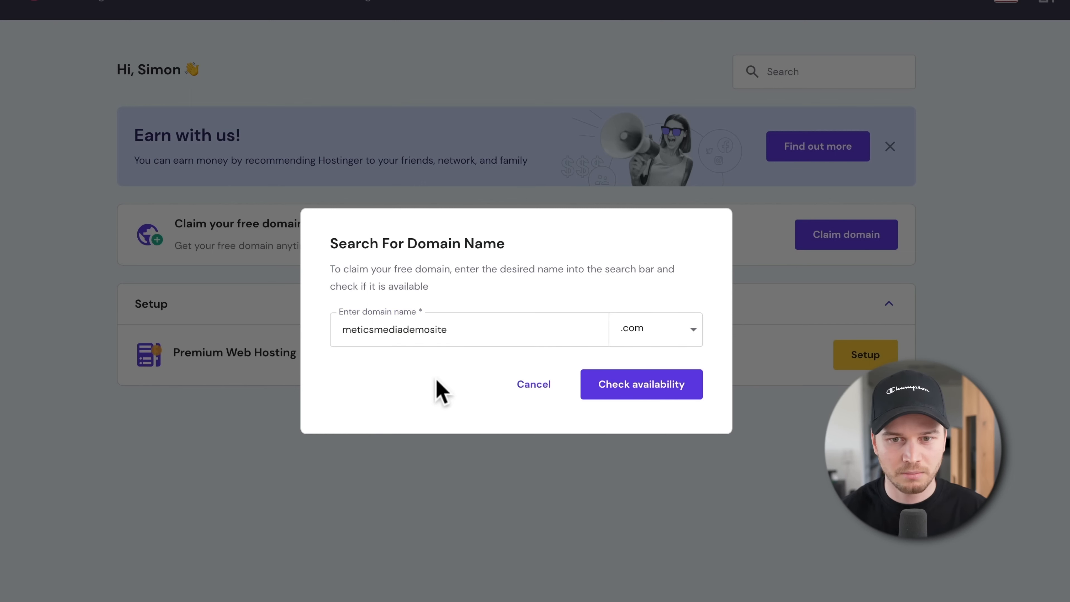
{"action": "left_click", "coordinate": [644, 393]}
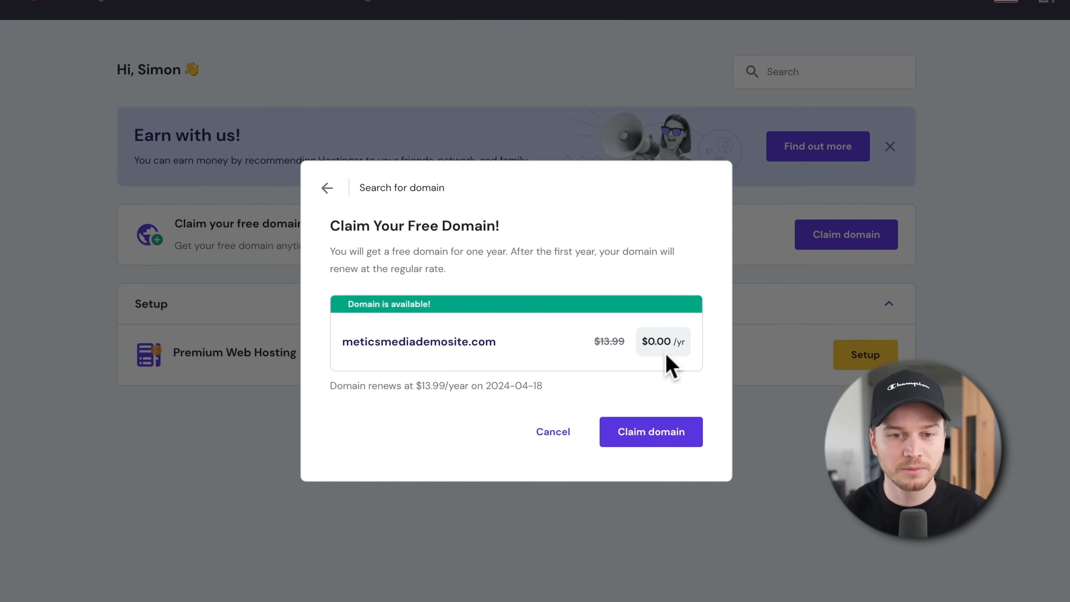
Claim meticsmediademosite.com for free and submit the contact details to finish registration
{"action": "left_click", "coordinate": [646, 427]}
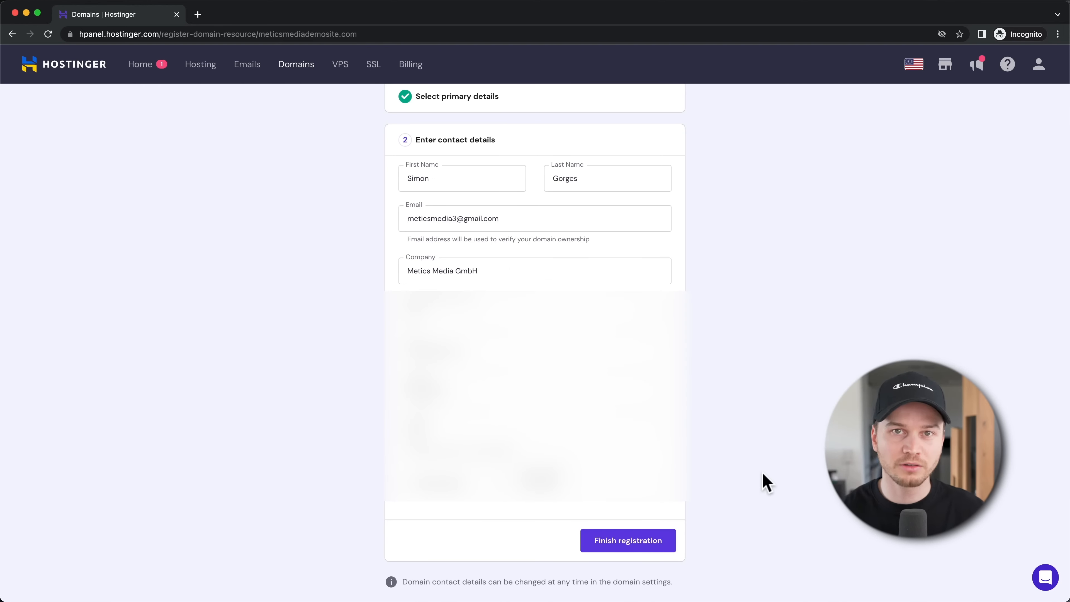
{"action": "left_click", "coordinate": [627, 549]}
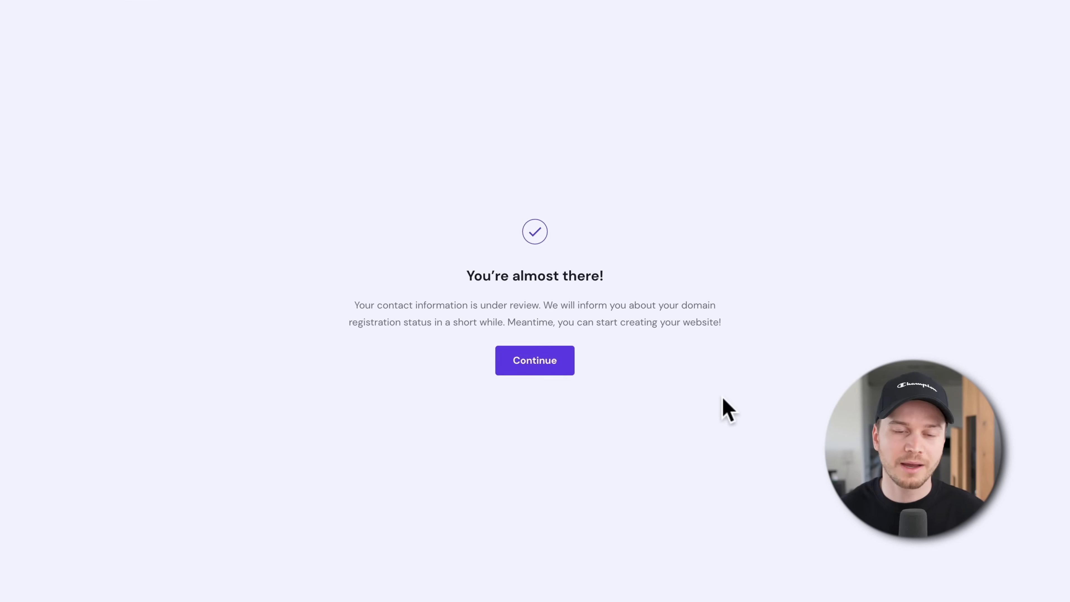
{"action": "left_click", "coordinate": [546, 367]}
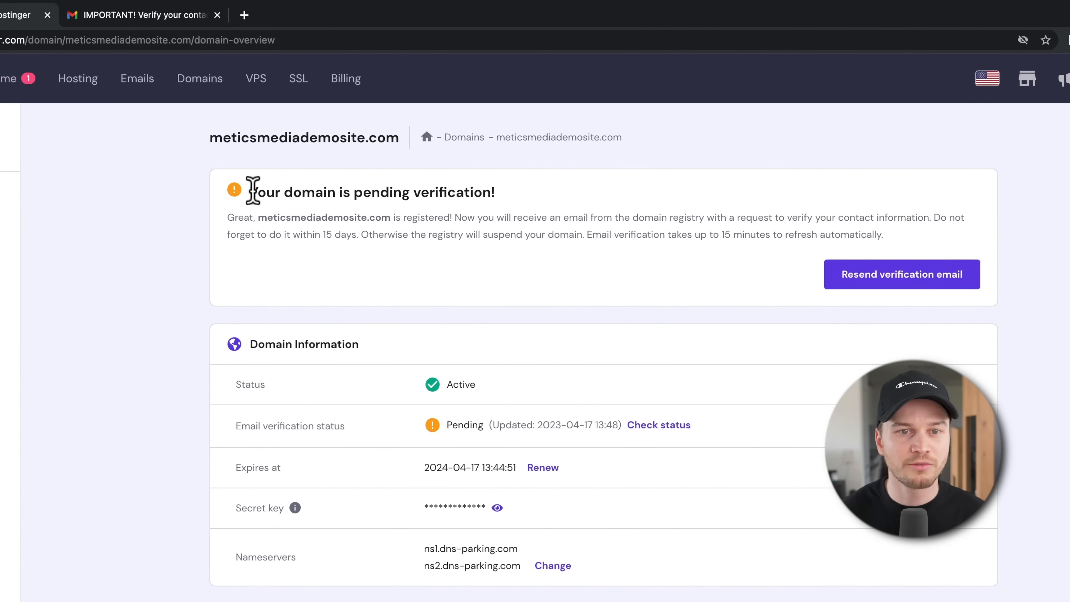
Open the registry's verification e-mail in Gmail and follow its validation link
{"action": "left_click_drag", "start_coordinate": [253, 191], "coordinate": [516, 205]}
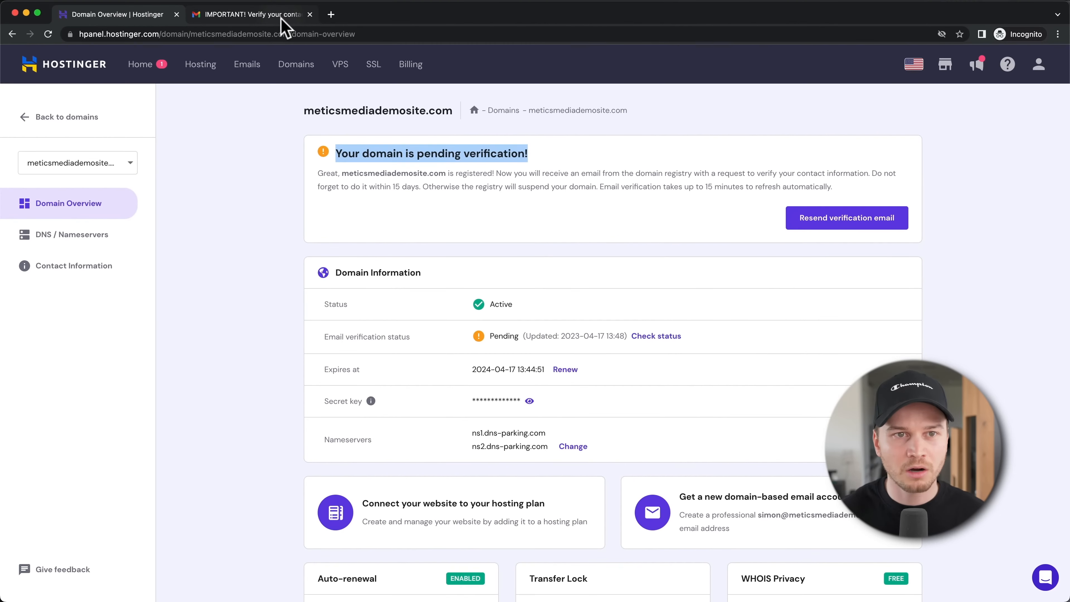
{"action": "left_click", "coordinate": [281, 17]}
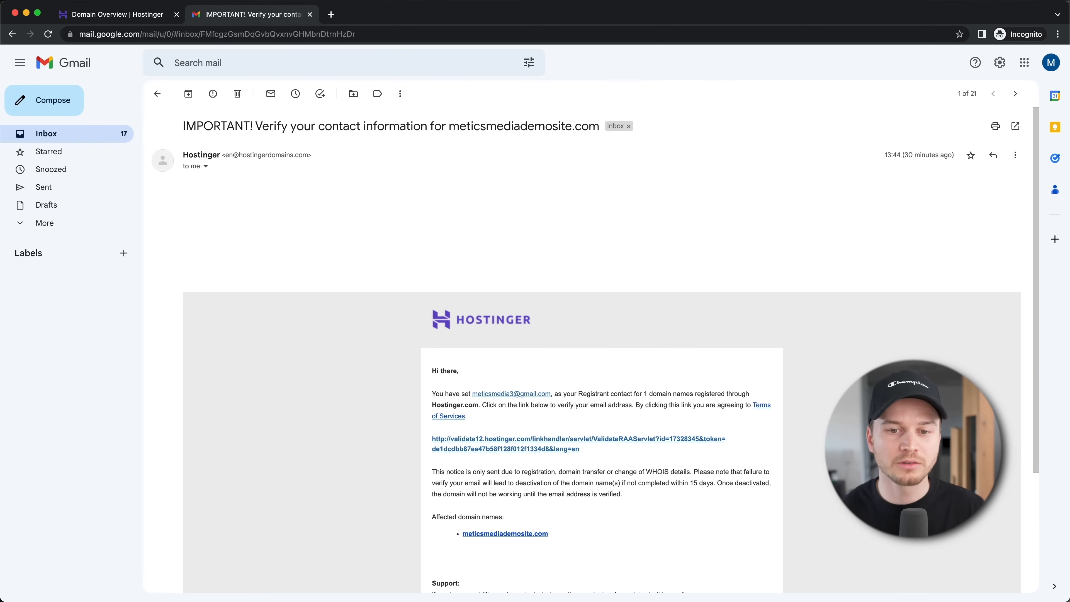
{"action": "scroll", "coordinate": [764, 375], "scroll_direction": "down", "scroll_amount": 2}
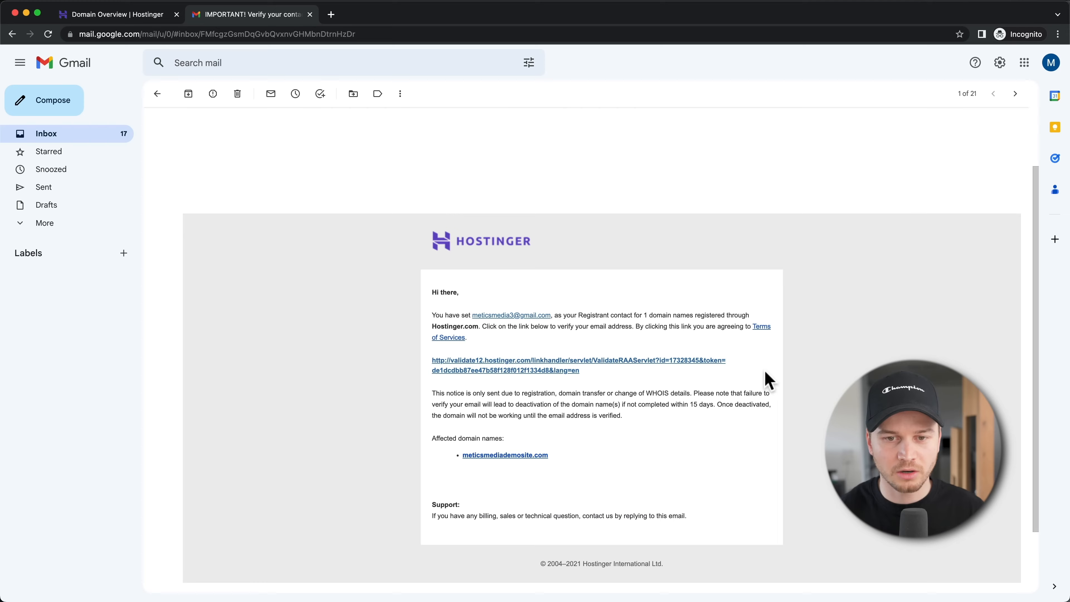
{"action": "left_click", "coordinate": [549, 365]}
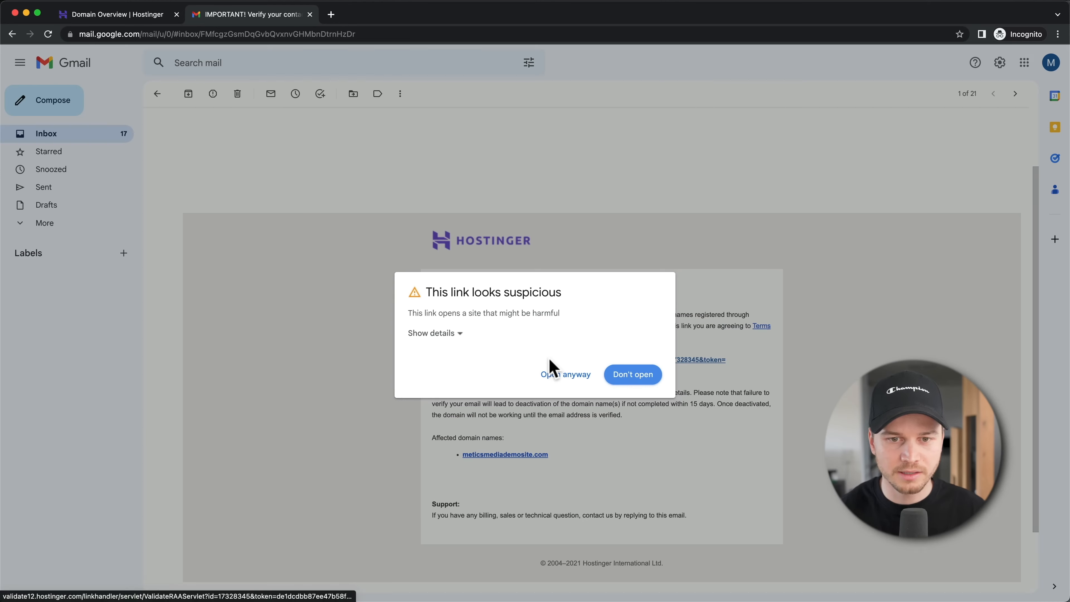
{"action": "left_click", "coordinate": [570, 376]}
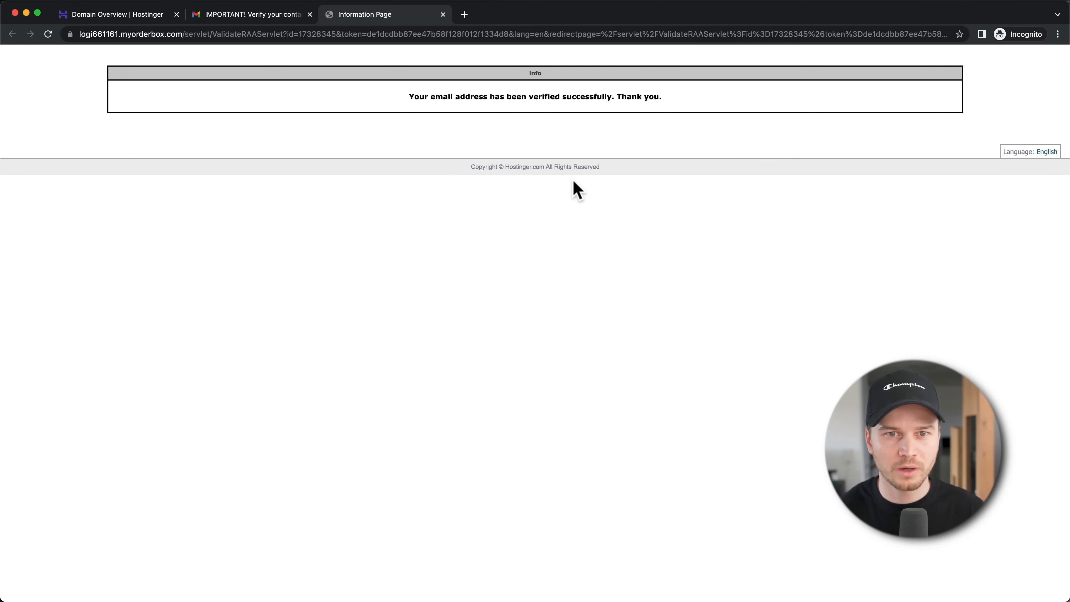
{"action": "left_click_drag", "start_coordinate": [430, 95], "coordinate": [594, 99]}
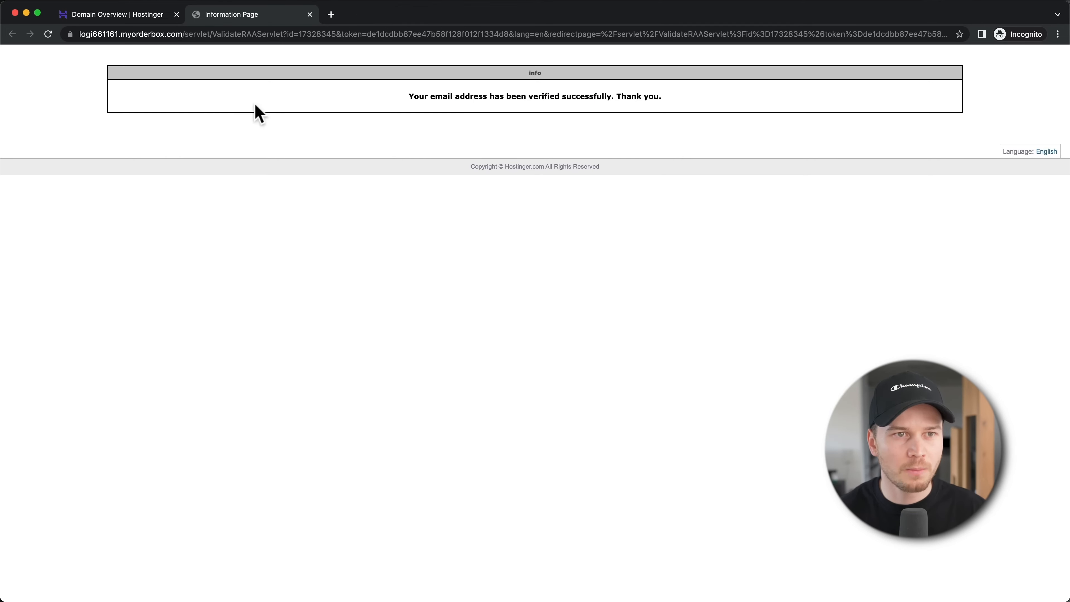
Recheck the e-mail verification status on Domain Overview so it shows Verified
{"action": "left_click", "coordinate": [148, 17]}
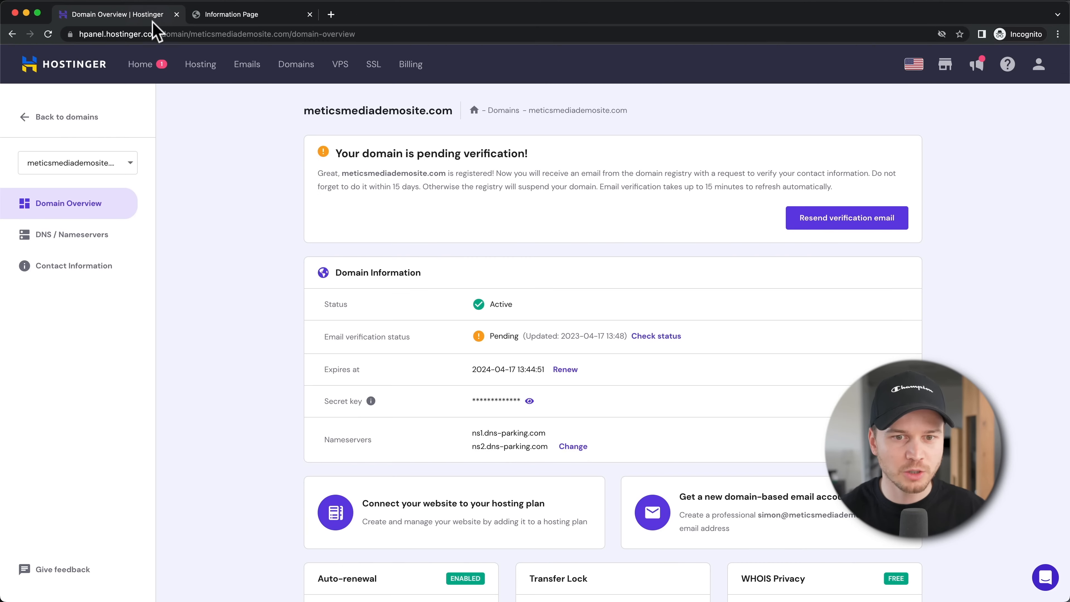
{"action": "left_click", "coordinate": [666, 337]}
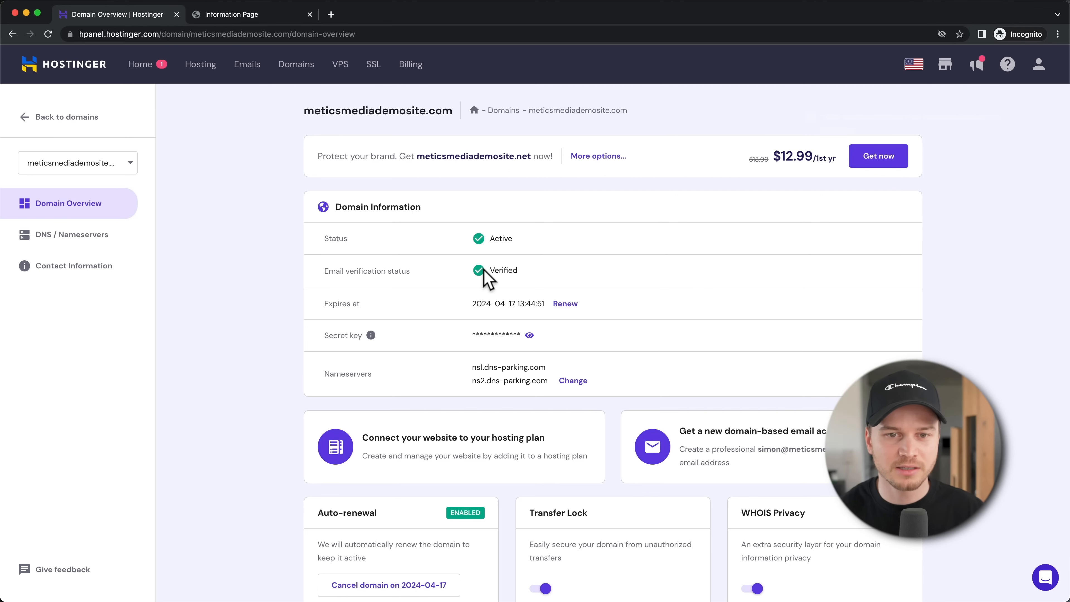
{"action": "left_click_drag", "start_coordinate": [484, 271], "coordinate": [533, 276]}
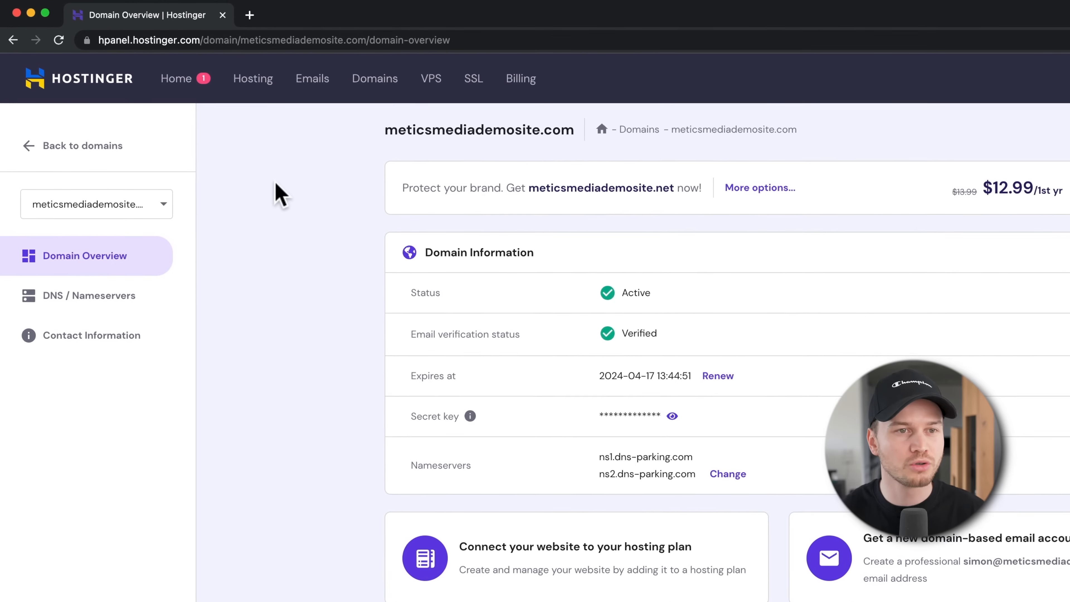
Launch the Premium Web Hosting setup from Home and skip the personalization survey
{"action": "left_click", "coordinate": [175, 80]}
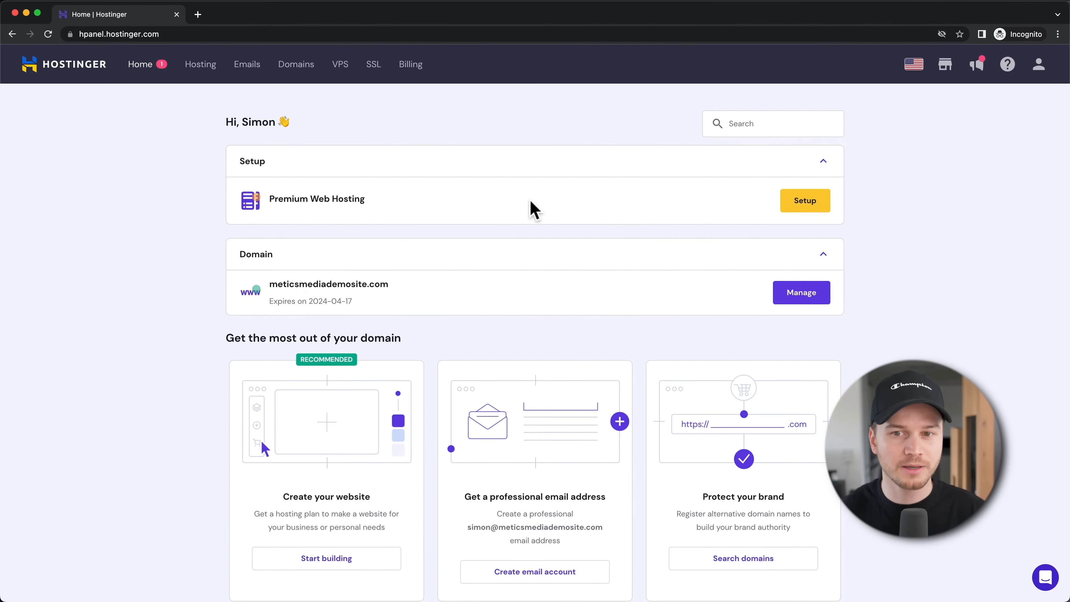
{"action": "left_click", "coordinate": [810, 210]}
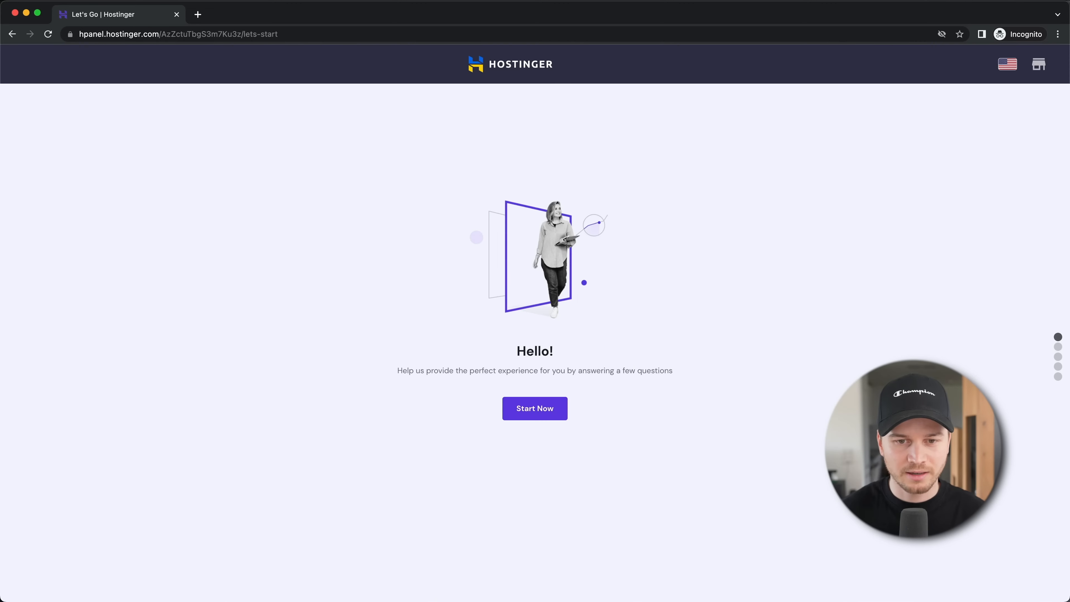
{"action": "left_click", "coordinate": [545, 417]}
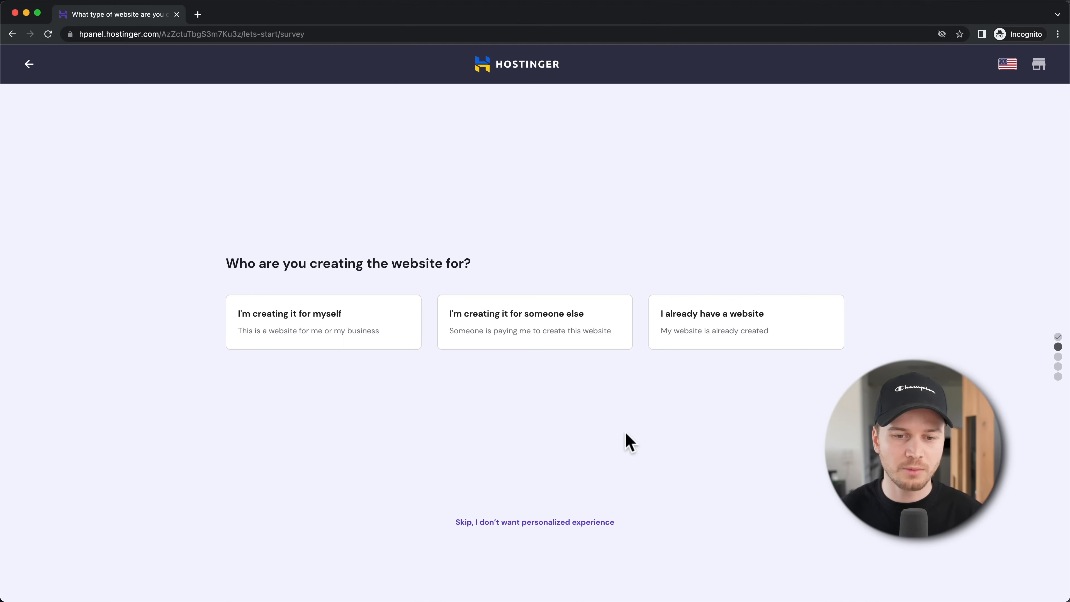
{"action": "left_click", "coordinate": [540, 528]}
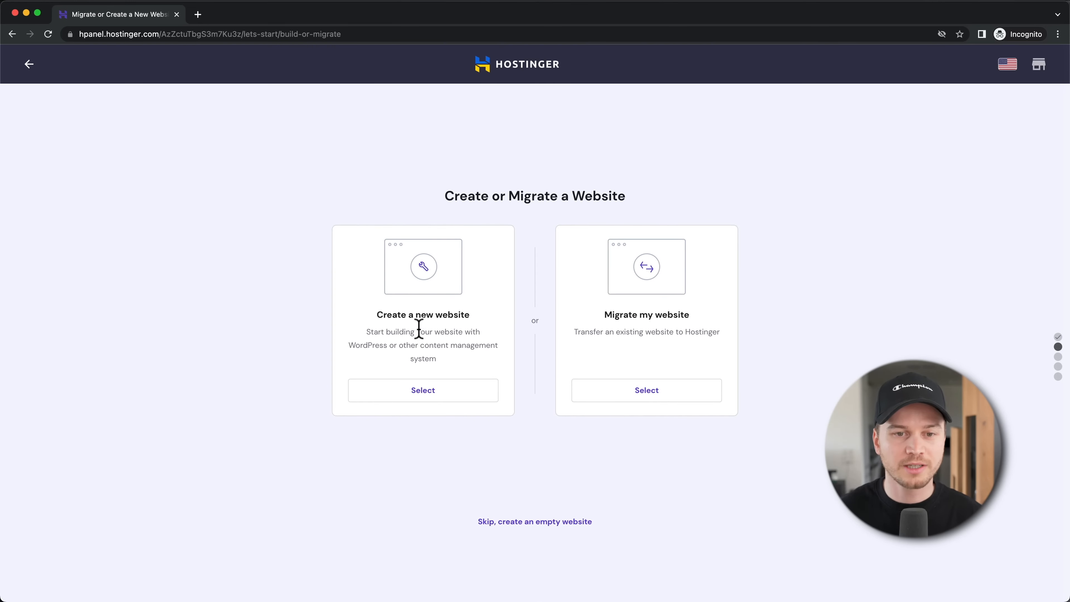
Start a new website and build it with Hostinger Website Builder
{"action": "left_click", "coordinate": [432, 395]}
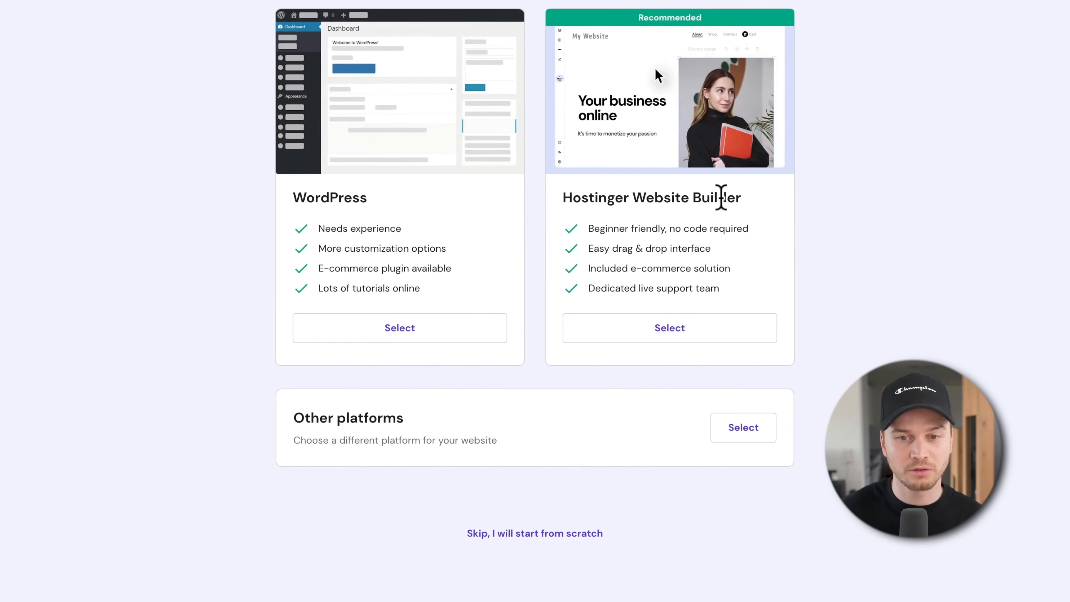
{"action": "left_click", "coordinate": [708, 327]}
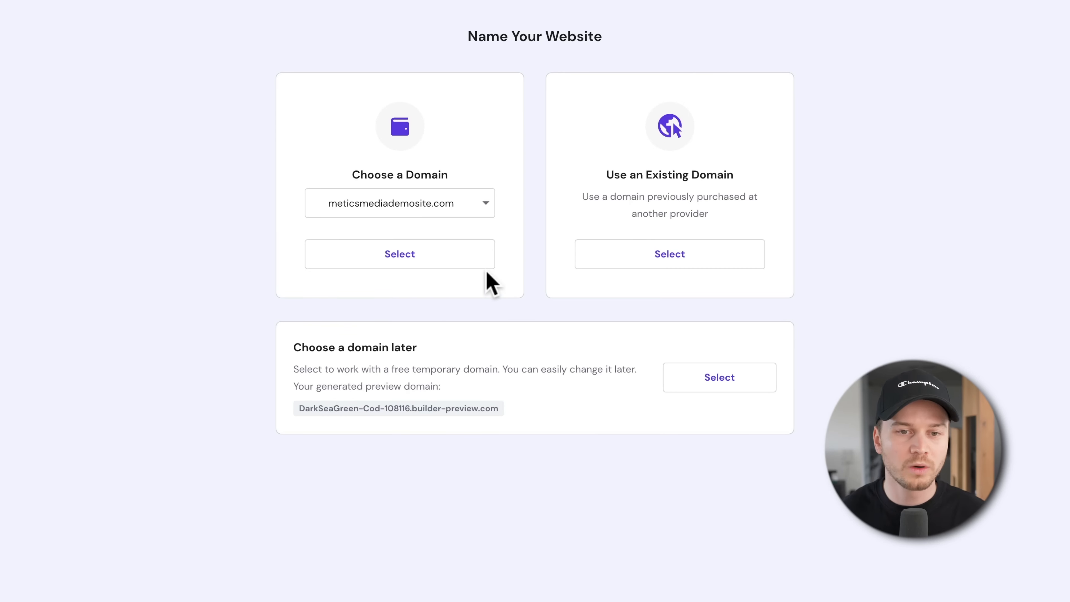
Connect the domain meticsmediademosite.com to the new website
{"action": "left_click", "coordinate": [480, 205]}
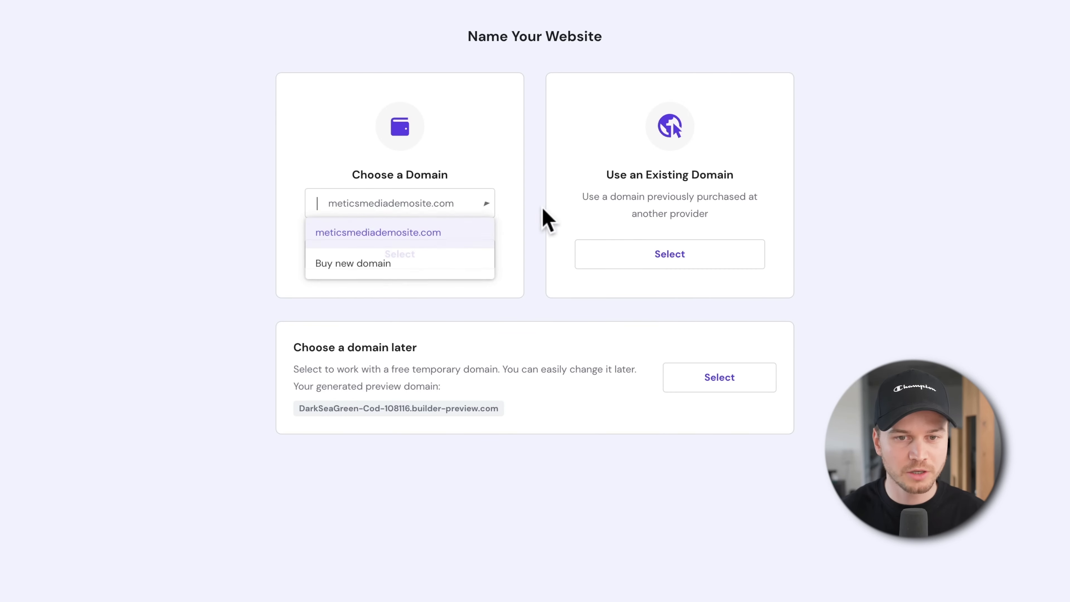
{"action": "left_click", "coordinate": [406, 234]}
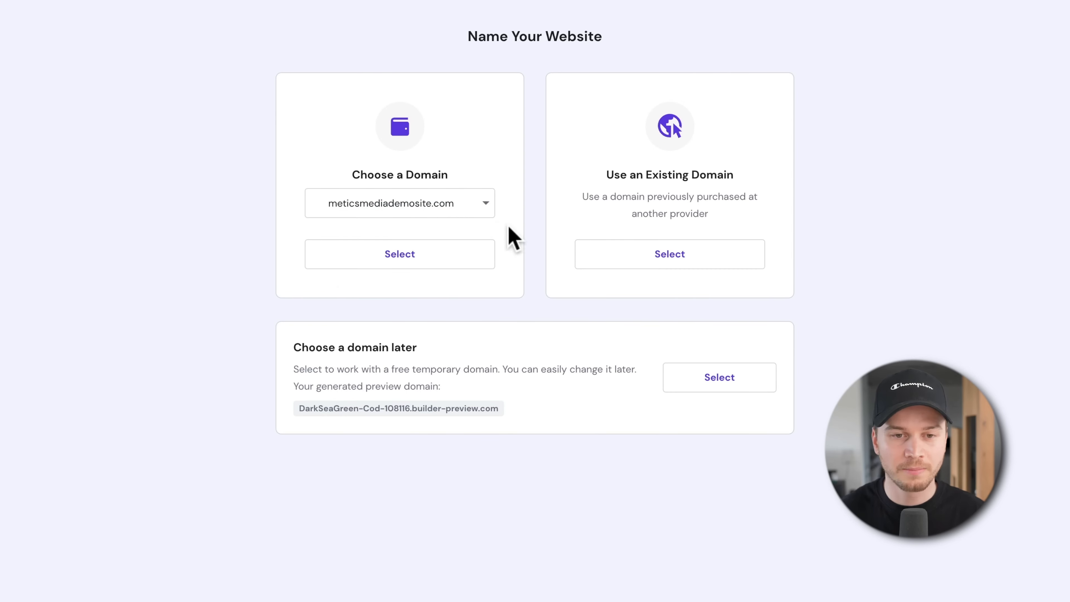
{"action": "left_click", "coordinate": [434, 270]}
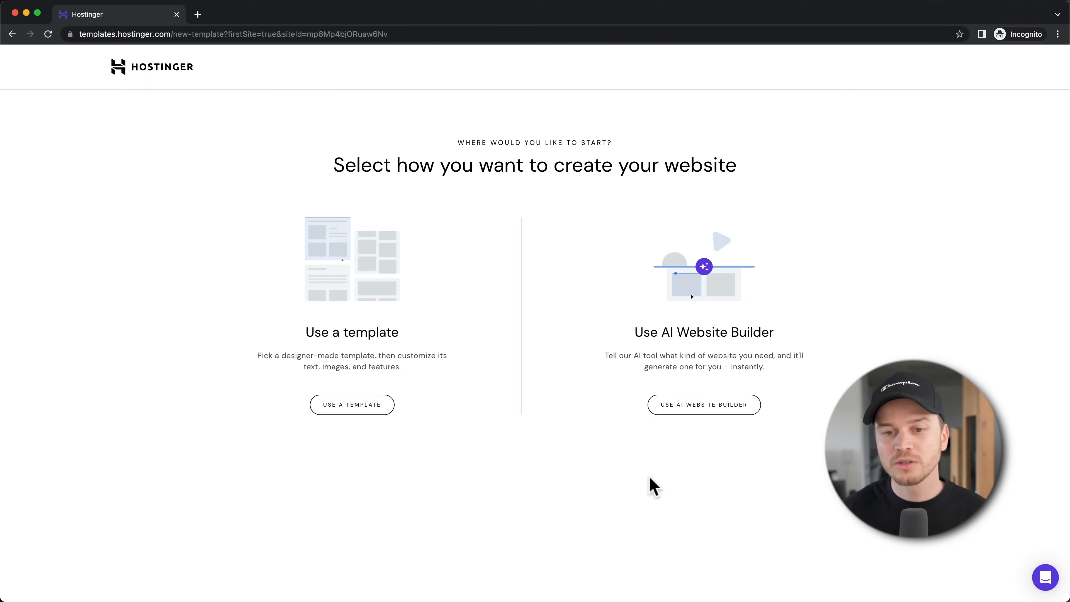
Choose the AI builder, enter brand name 'Metics Media' and set website type to Business
{"action": "left_click", "coordinate": [701, 411]}
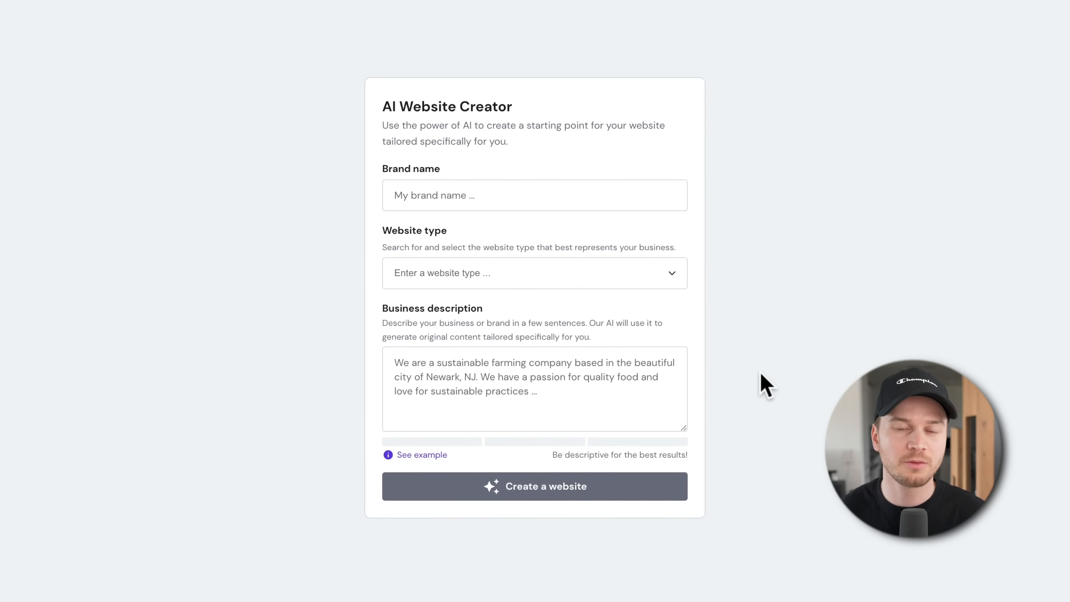
{"action": "left_click", "coordinate": [462, 194]}
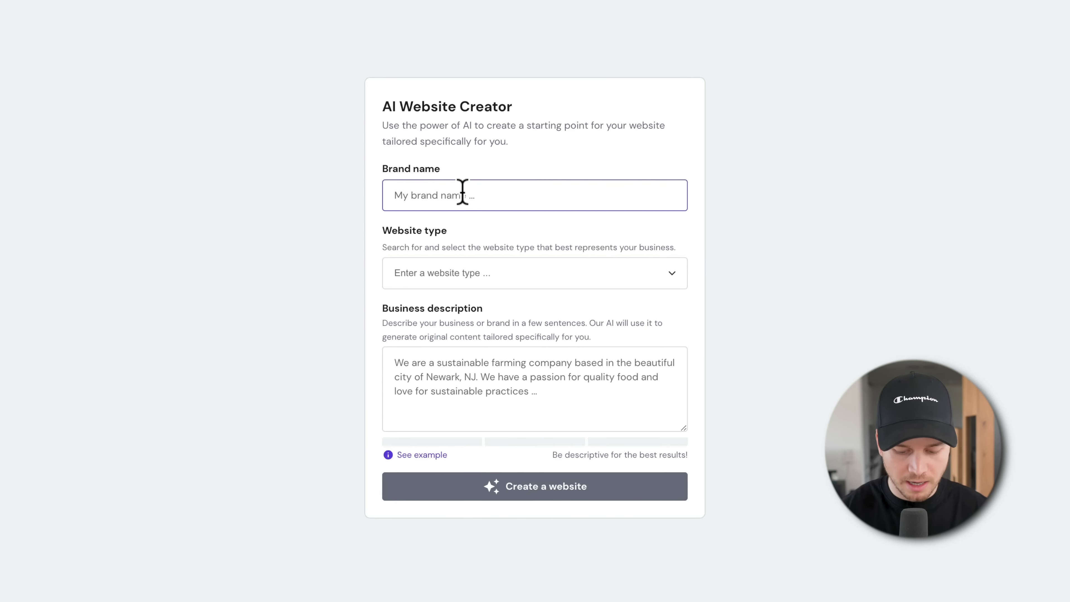
{"action": "type", "text": "Metics Media"}
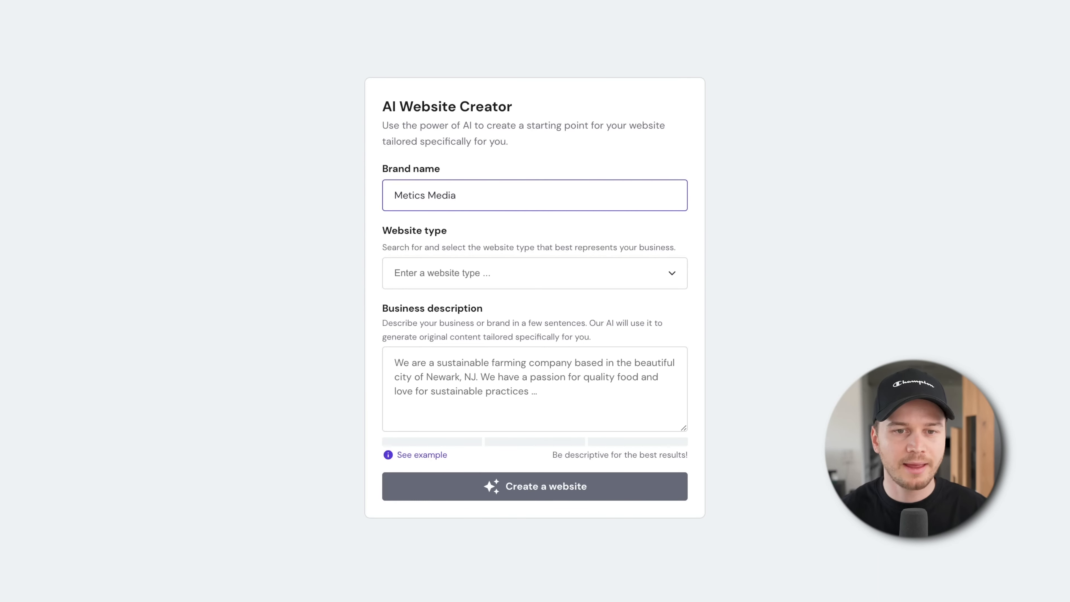
{"action": "left_click", "coordinate": [489, 270]}
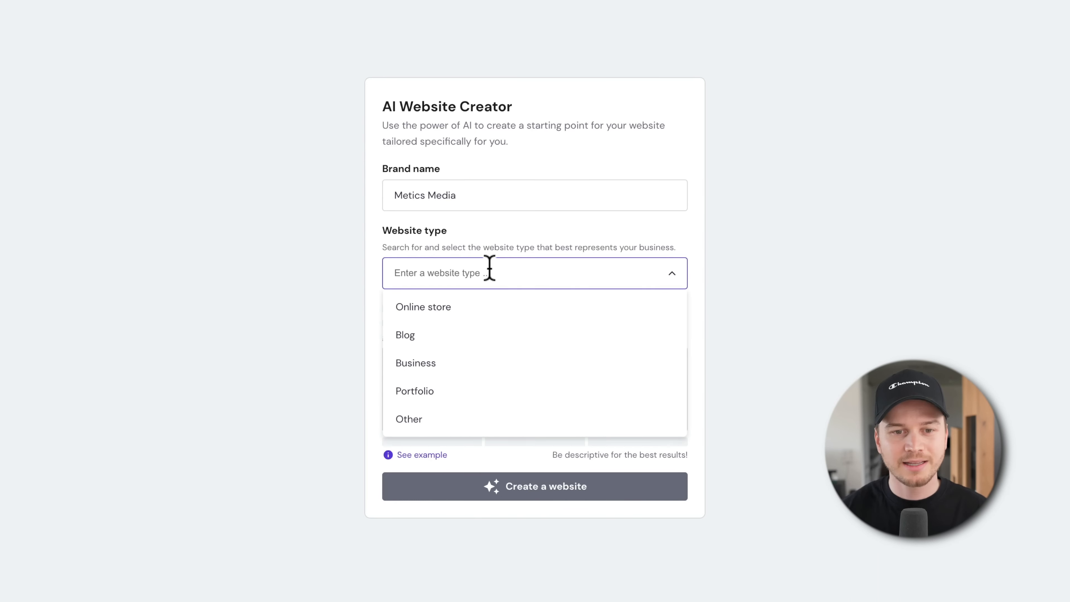
{"action": "left_click", "coordinate": [442, 363]}
Paste the affiliate-marketing business description and generate the website
{"action": "left_click", "coordinate": [455, 371]}
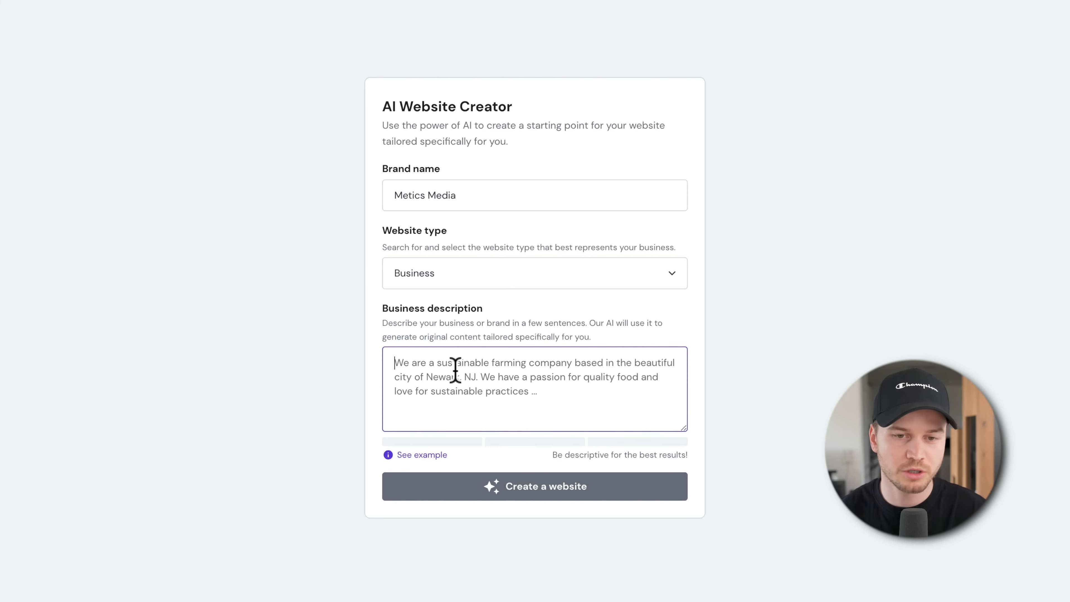
{"action": "key", "text": "ctrl+v"}
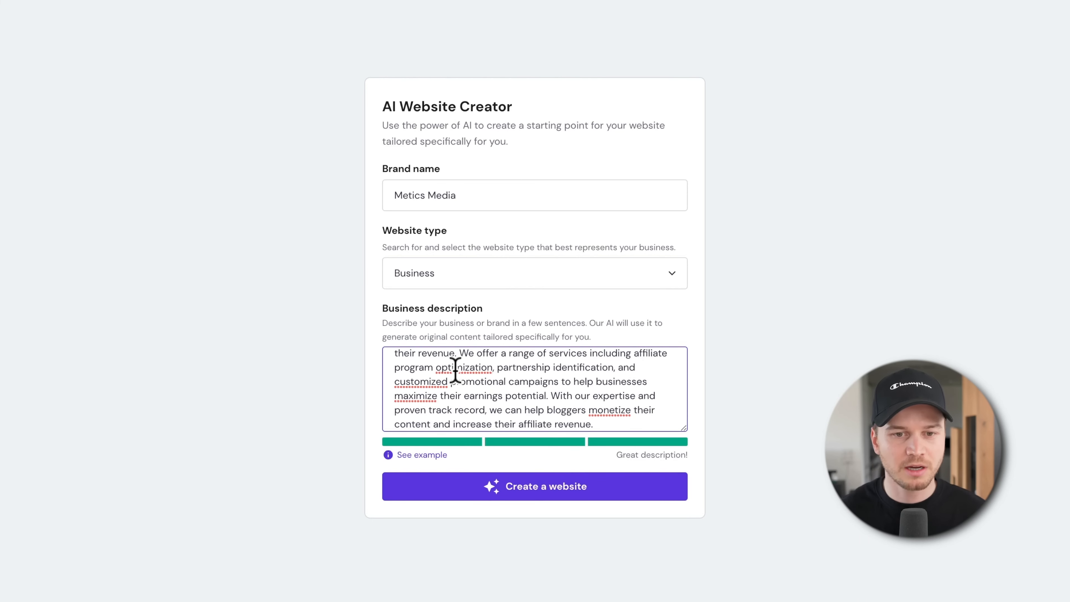
{"action": "scroll", "coordinate": [455, 371], "scroll_direction": "up", "scroll_amount": 2}
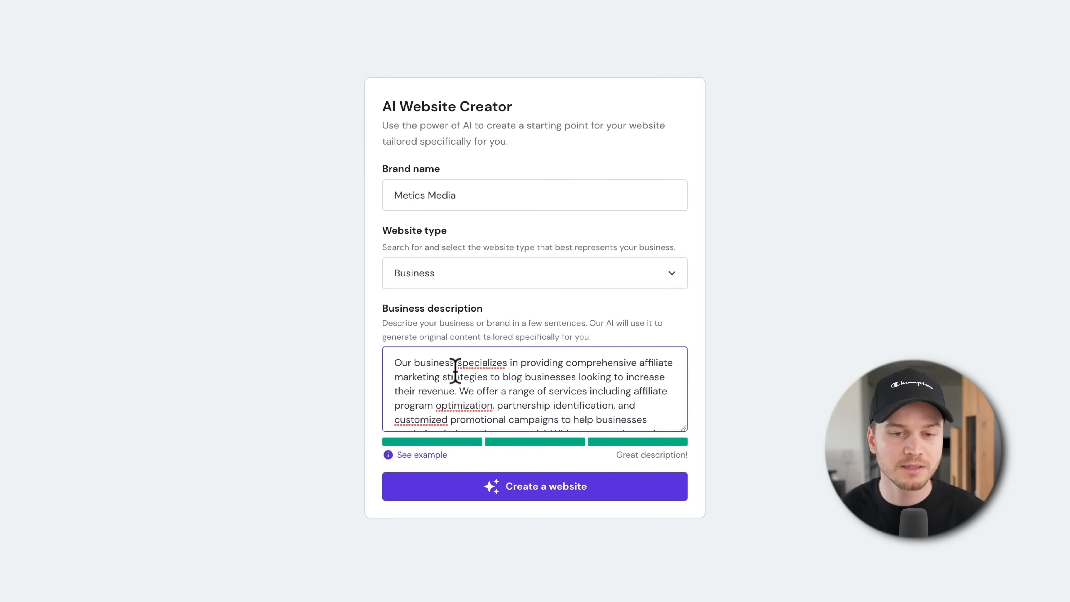
{"action": "scroll", "coordinate": [455, 371], "scroll_direction": "down", "scroll_amount": 3}
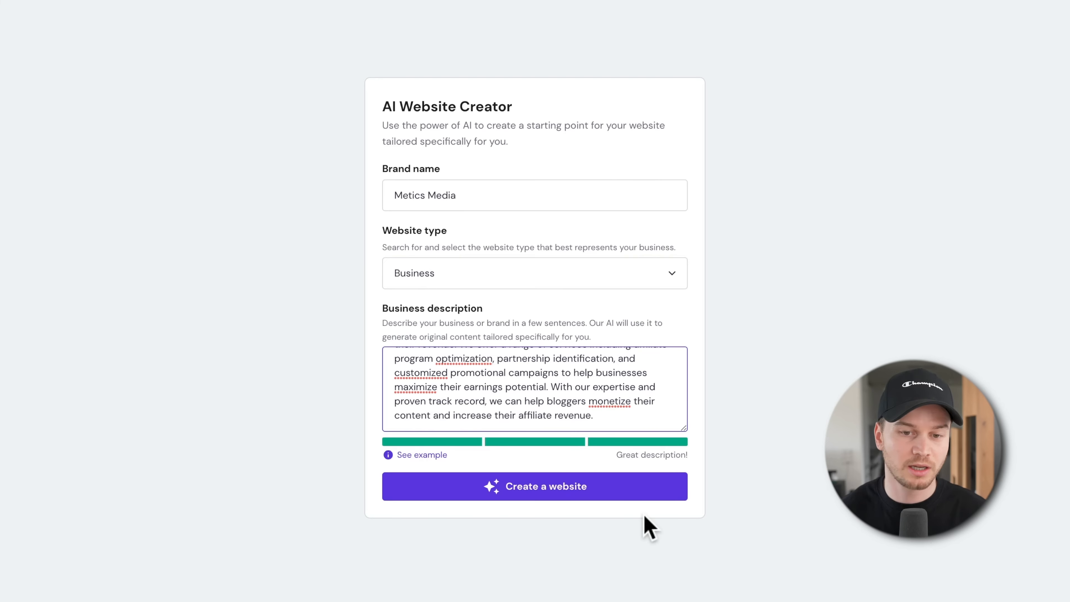
{"action": "left_click", "coordinate": [533, 484]}
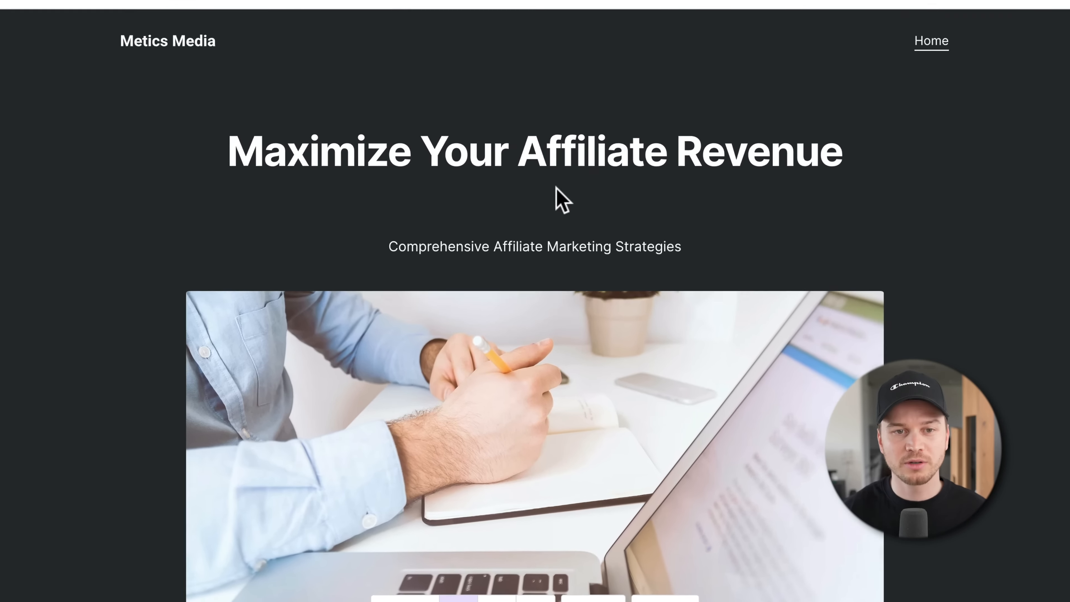
{"action": "left_click_drag", "start_coordinate": [225, 141], "coordinate": [895, 151]}
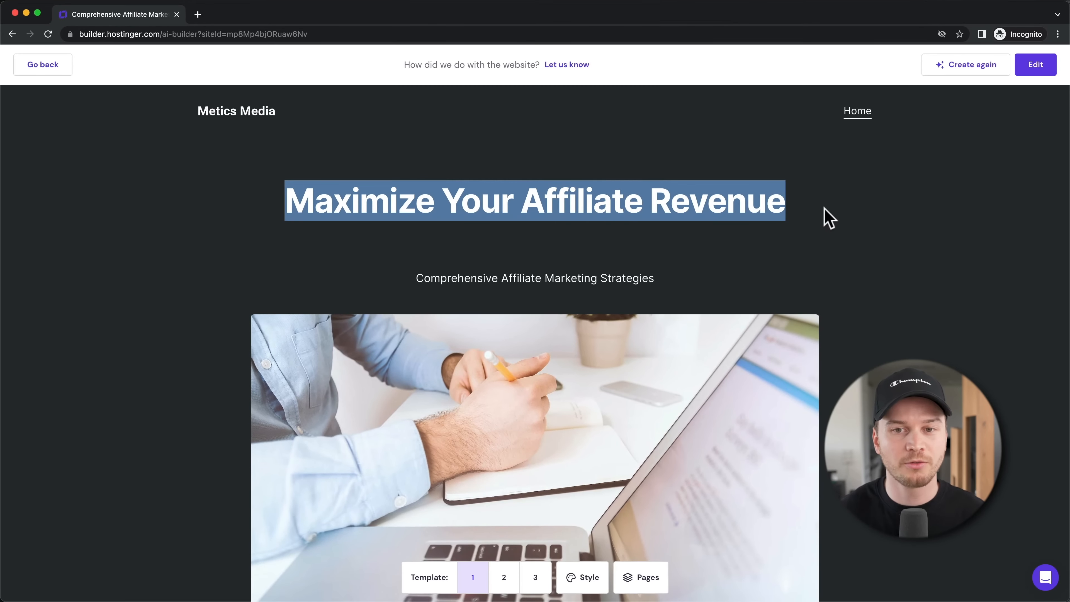
{"action": "left_click", "coordinate": [753, 223]}
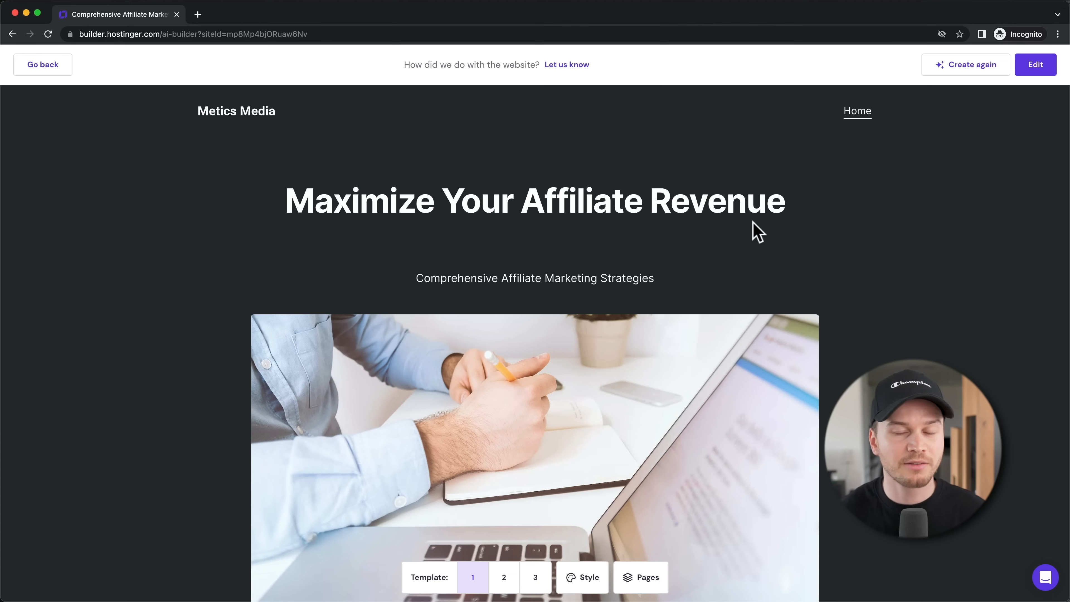
{"action": "scroll", "coordinate": [757, 232], "scroll_direction": "down", "scroll_amount": 10}
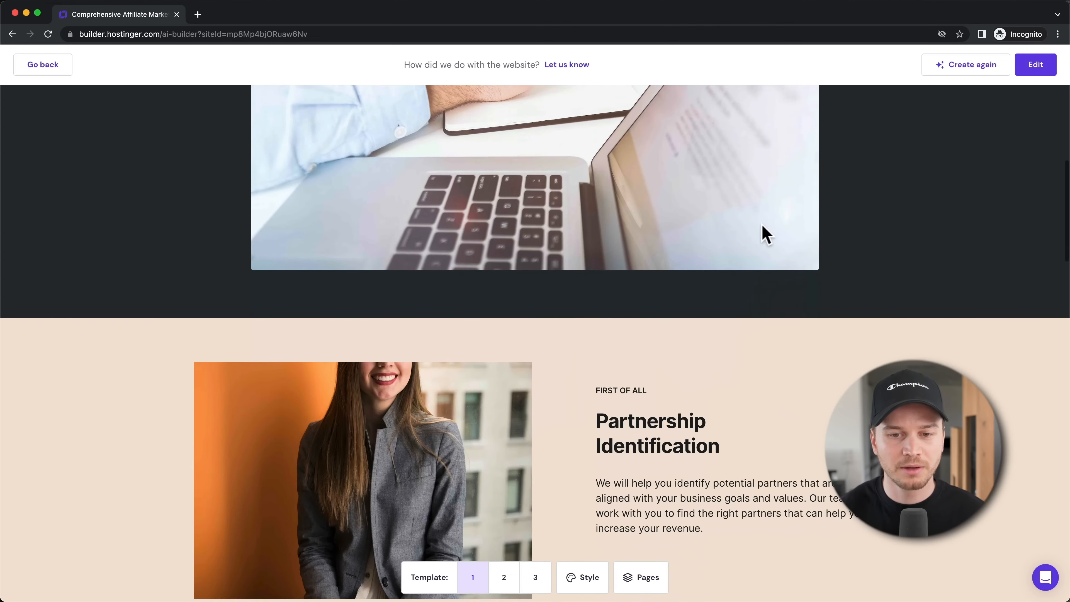
{"action": "scroll", "coordinate": [766, 234], "scroll_direction": "down", "scroll_amount": 2}
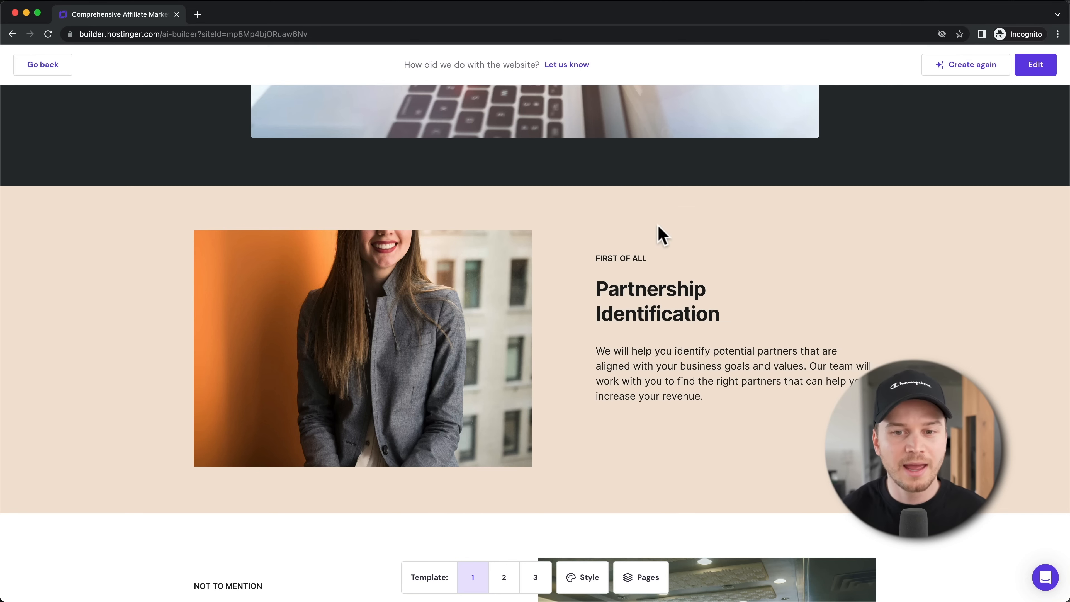
{"action": "scroll", "coordinate": [690, 344], "scroll_direction": "down", "scroll_amount": 2}
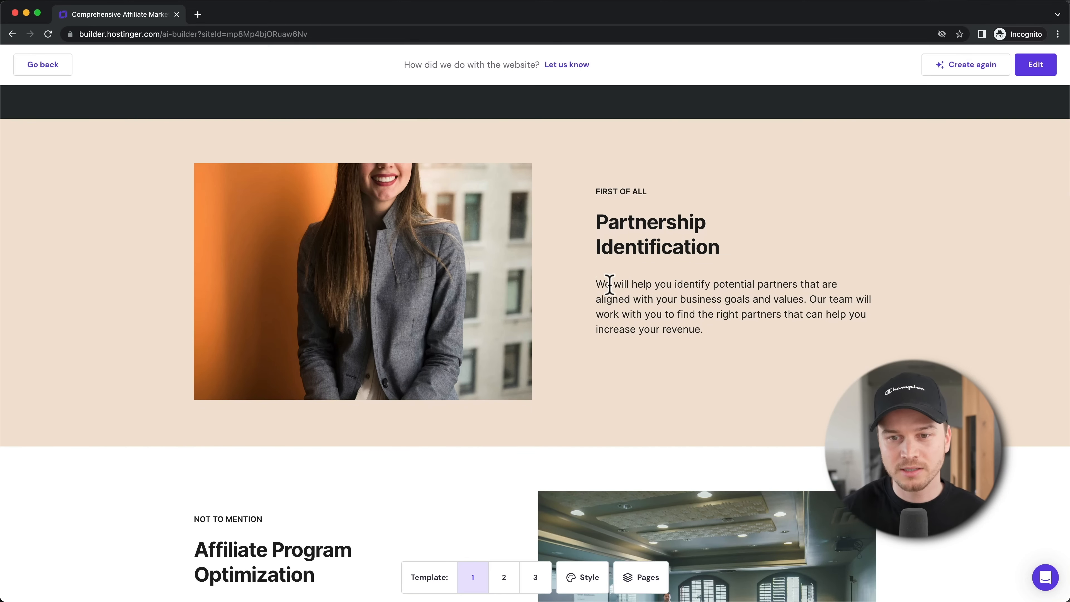
{"action": "left_click_drag", "start_coordinate": [603, 285], "coordinate": [712, 286]}
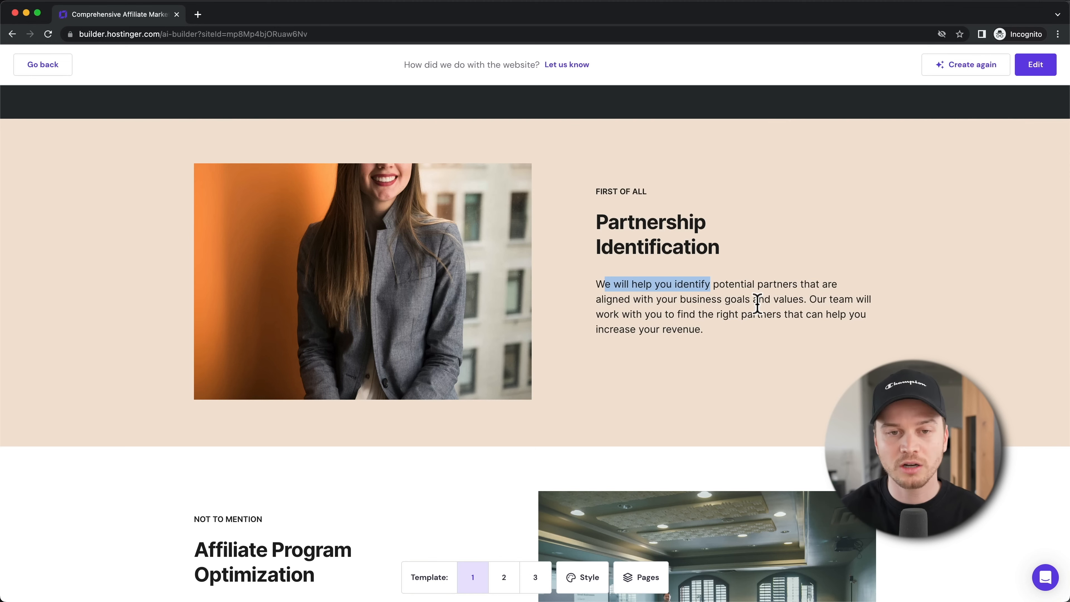
{"action": "scroll", "coordinate": [509, 363], "scroll_direction": "down", "scroll_amount": 15}
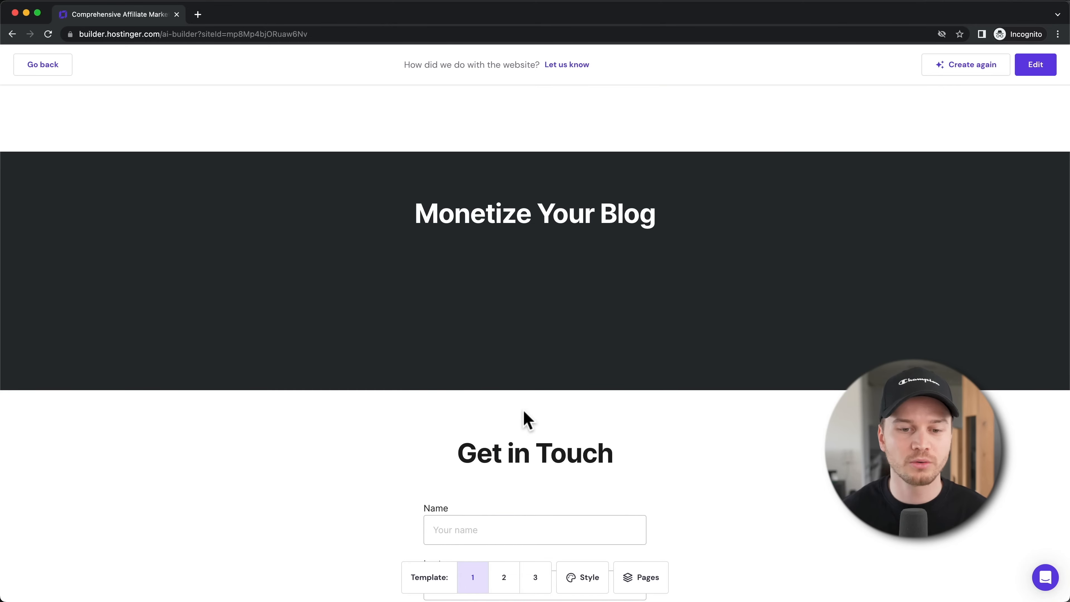
{"action": "scroll", "coordinate": [524, 415], "scroll_direction": "up", "scroll_amount": 15}
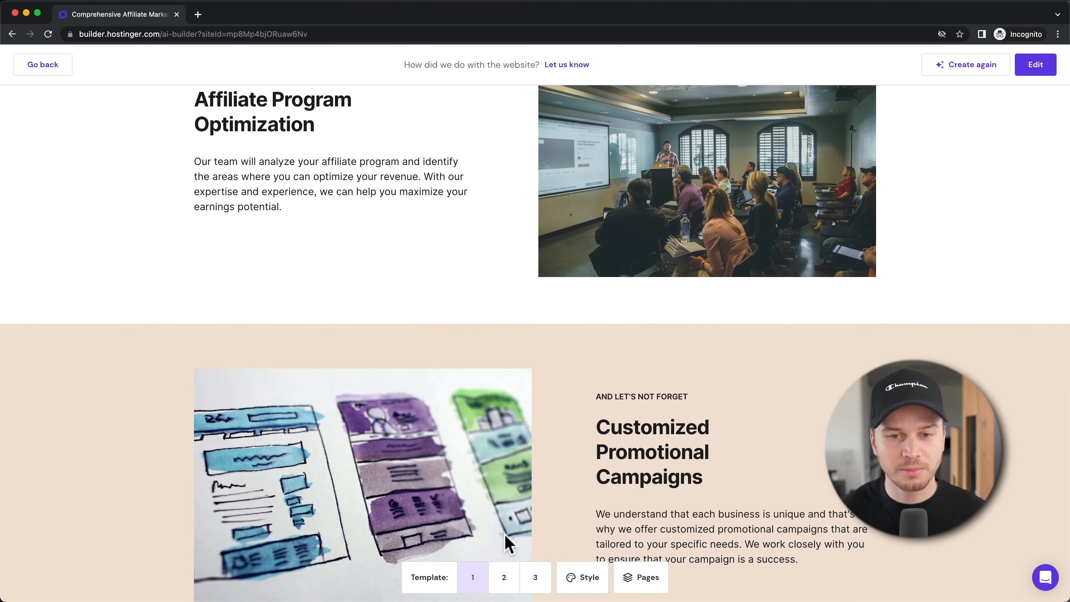
{"action": "scroll", "coordinate": [523, 514], "scroll_direction": "up", "scroll_amount": 10}
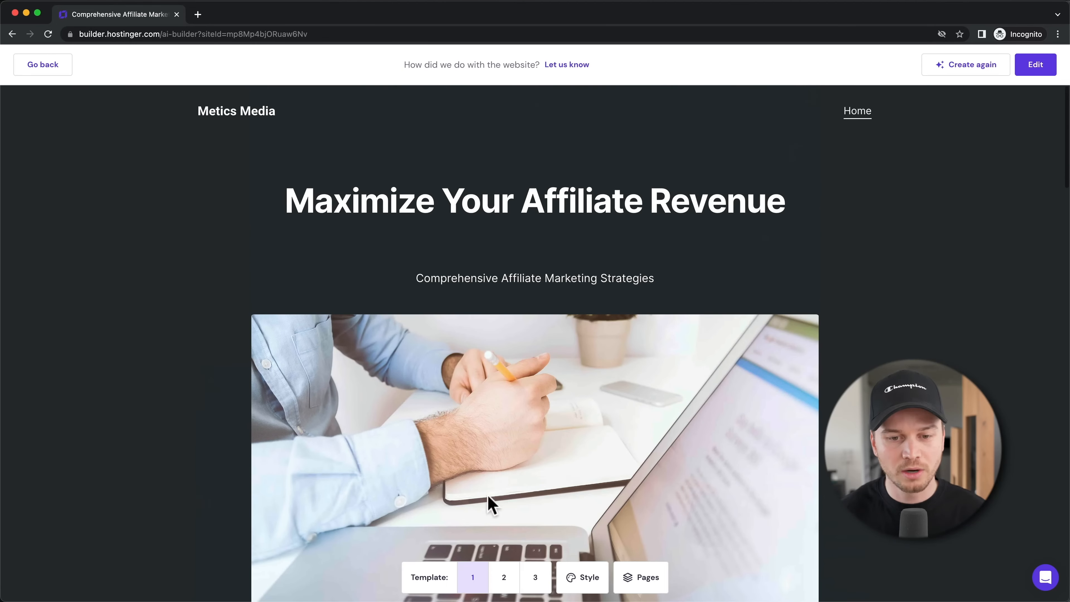
Preview the generated site in the Template 2 layout
{"action": "left_click", "coordinate": [515, 580]}
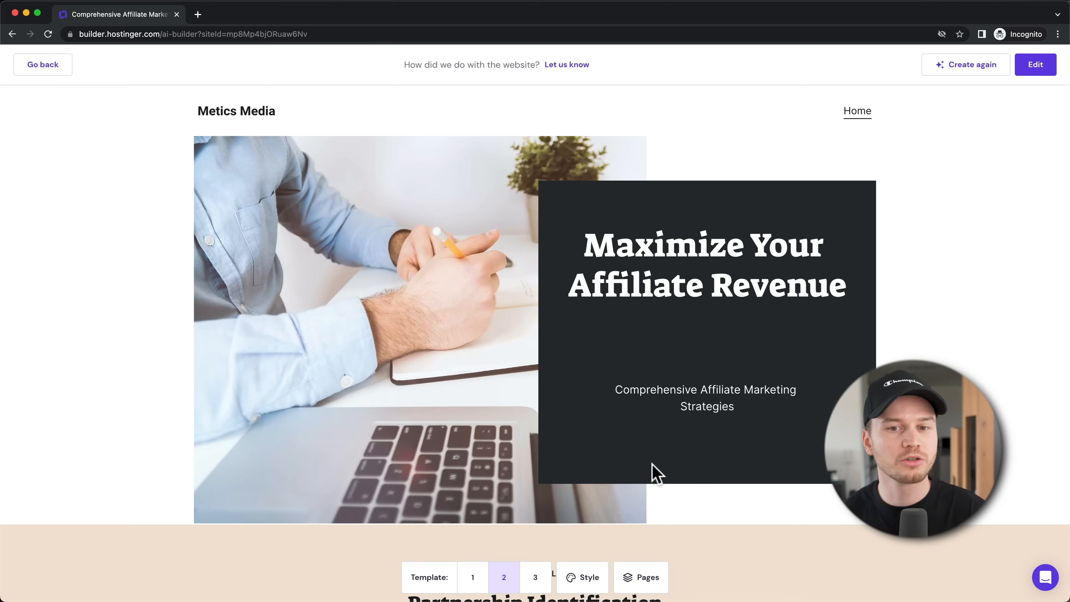
{"action": "scroll", "coordinate": [655, 472], "scroll_direction": "down", "scroll_amount": 12}
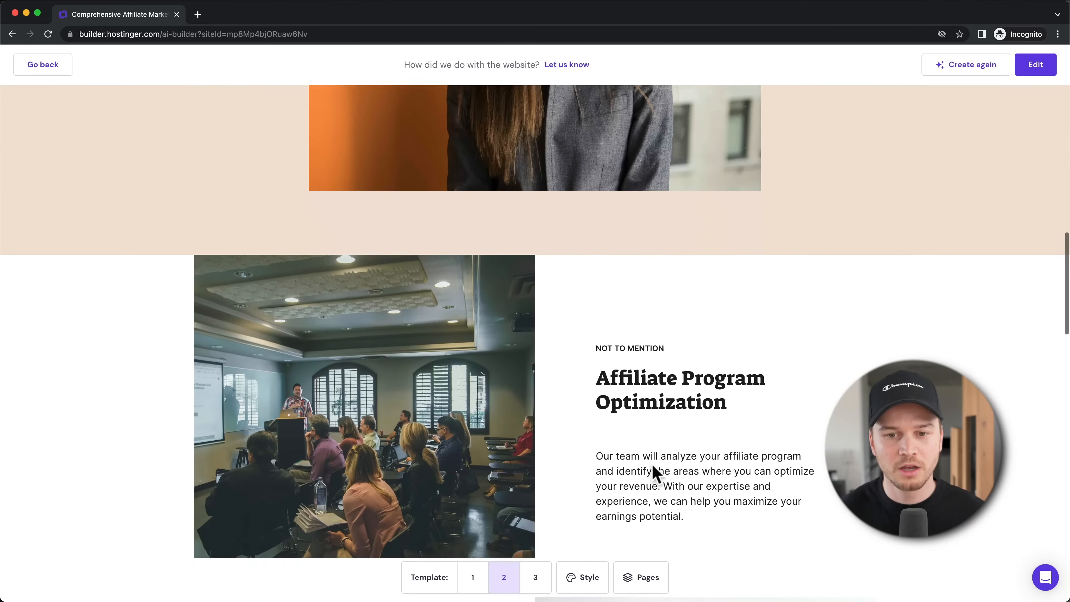
{"action": "scroll", "coordinate": [654, 472], "scroll_direction": "down", "scroll_amount": 15}
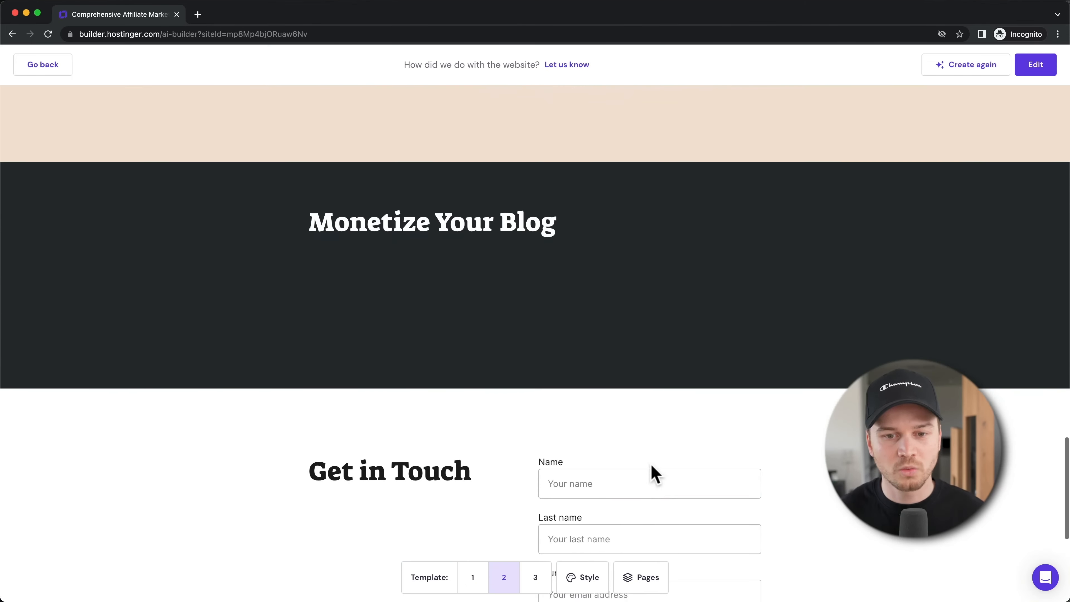
{"action": "scroll", "coordinate": [651, 468], "scroll_direction": "up", "scroll_amount": 13}
{"action": "scroll", "coordinate": [611, 522], "scroll_direction": "up", "scroll_amount": 8}
Switch to the Template 3 layout with circular photo frames and look it over
{"action": "left_click", "coordinate": [538, 577]}
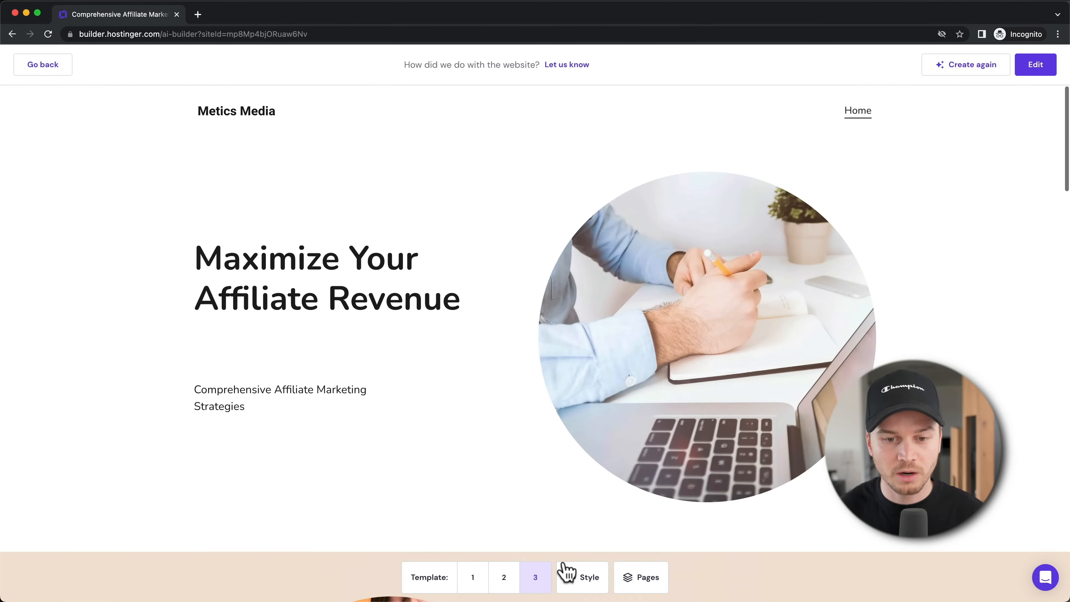
{"action": "scroll", "coordinate": [638, 377], "scroll_direction": "down", "scroll_amount": 10}
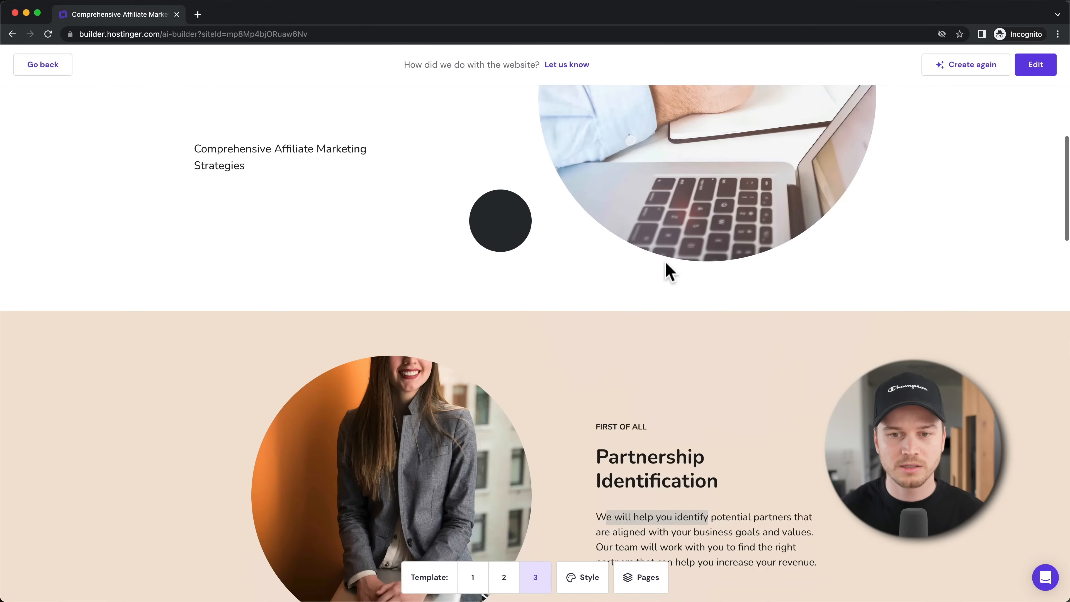
{"action": "scroll", "coordinate": [577, 300], "scroll_direction": "down", "scroll_amount": 10}
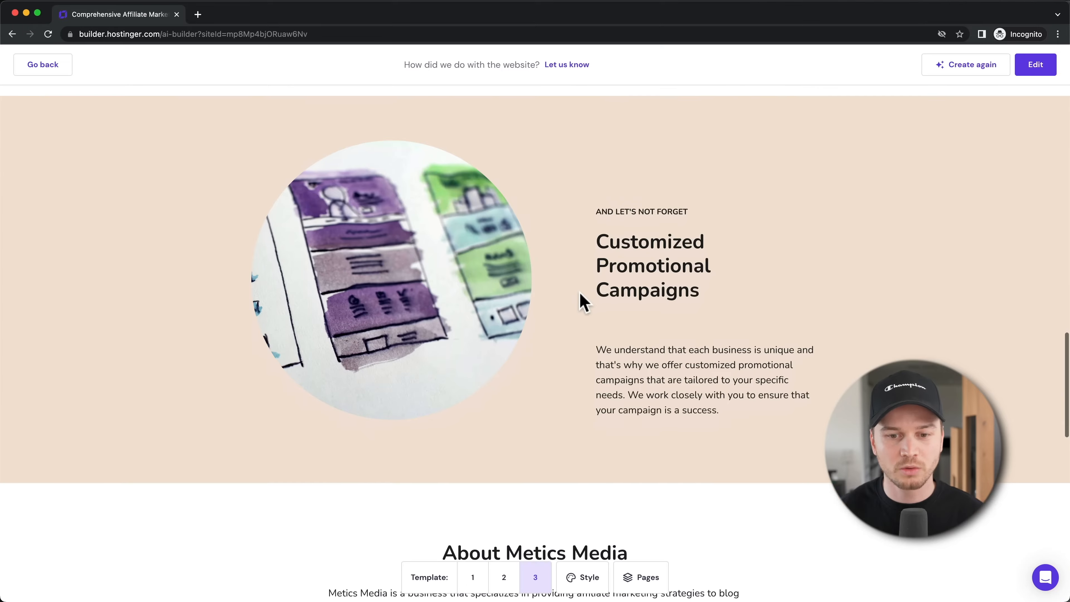
{"action": "scroll", "coordinate": [581, 301], "scroll_direction": "up", "scroll_amount": 10}
{"action": "scroll", "coordinate": [580, 293], "scroll_direction": "up", "scroll_amount": 10}
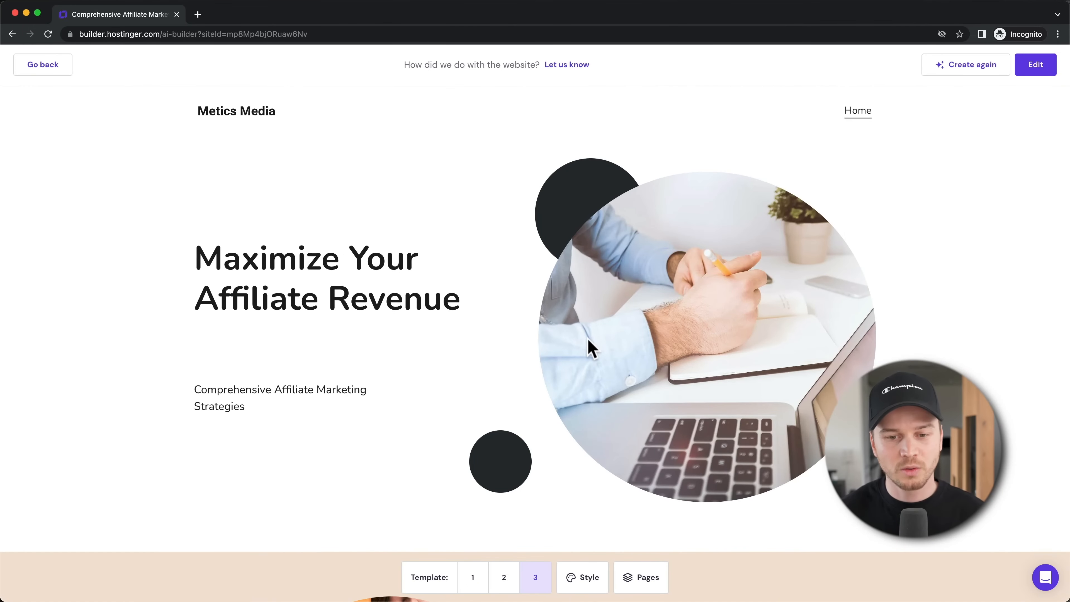
Try the Oceanic Breeze and Midnight Blues palettes, then apply Fiery Sunset
{"action": "left_click", "coordinate": [585, 576]}
{"action": "left_click", "coordinate": [661, 445]}
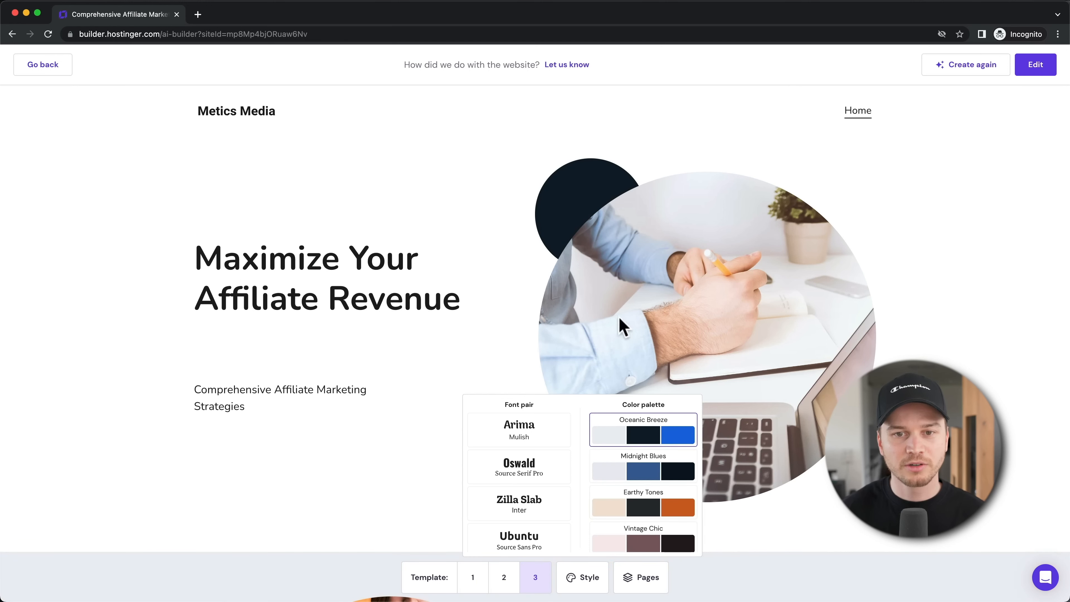
{"action": "left_click", "coordinate": [658, 468]}
{"action": "scroll", "coordinate": [655, 485], "scroll_direction": "down", "scroll_amount": 3}
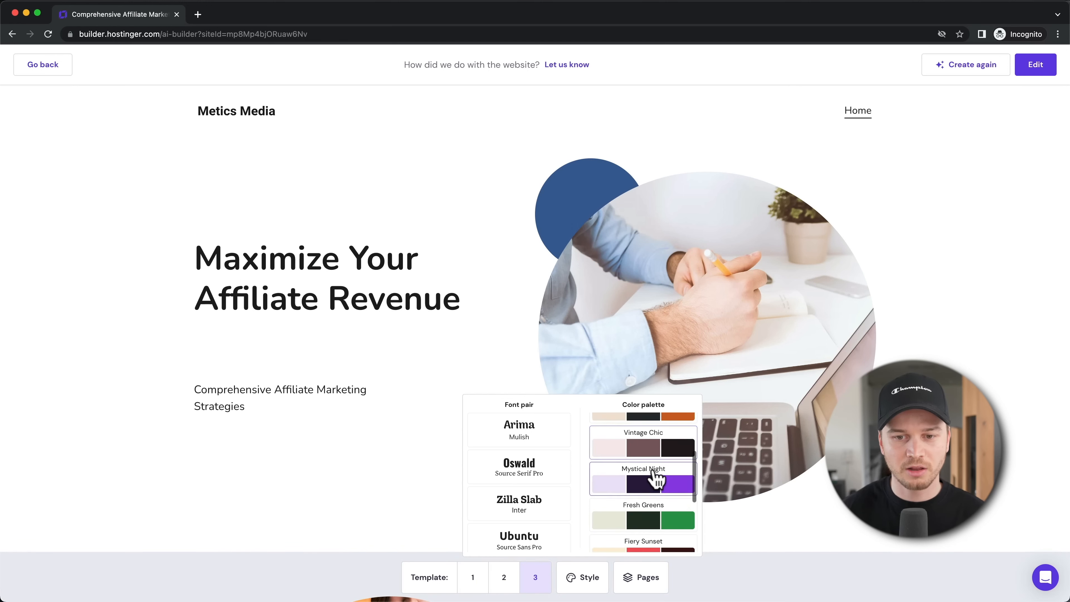
{"action": "scroll", "coordinate": [653, 495], "scroll_direction": "down", "scroll_amount": 2}
{"action": "left_click", "coordinate": [643, 460]}
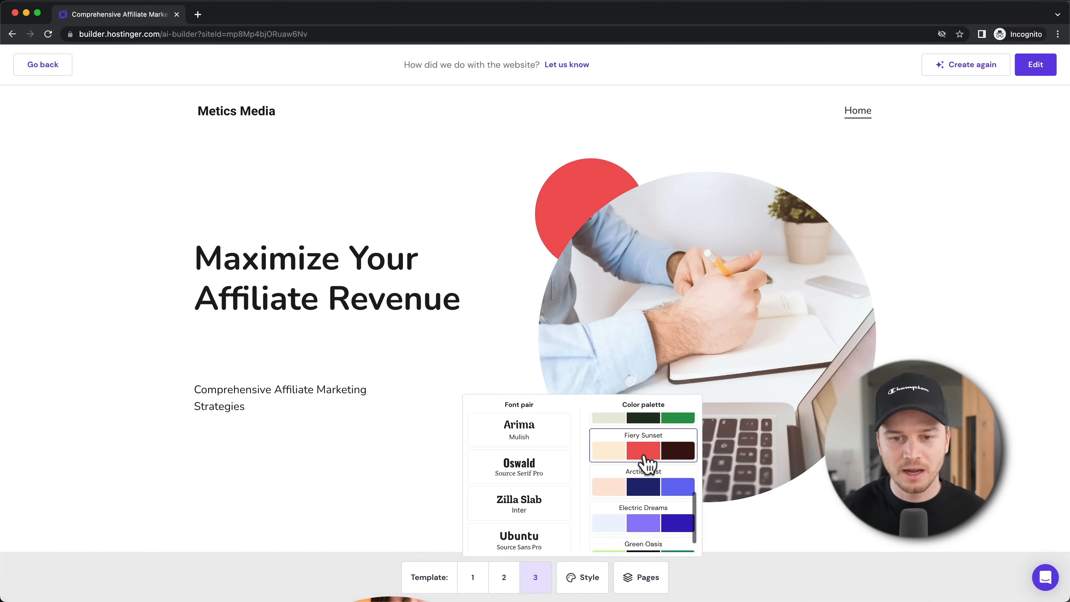
{"action": "scroll", "coordinate": [806, 452], "scroll_direction": "down", "scroll_amount": 1}
{"action": "scroll", "coordinate": [807, 452], "scroll_direction": "down", "scroll_amount": 10}
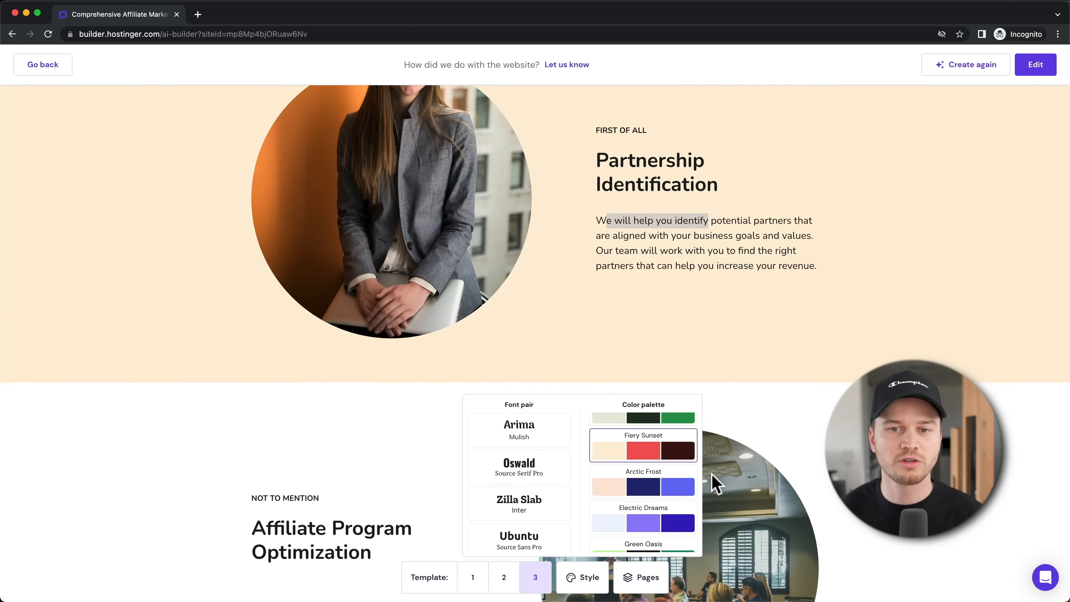
{"action": "left_click", "coordinate": [757, 352]}
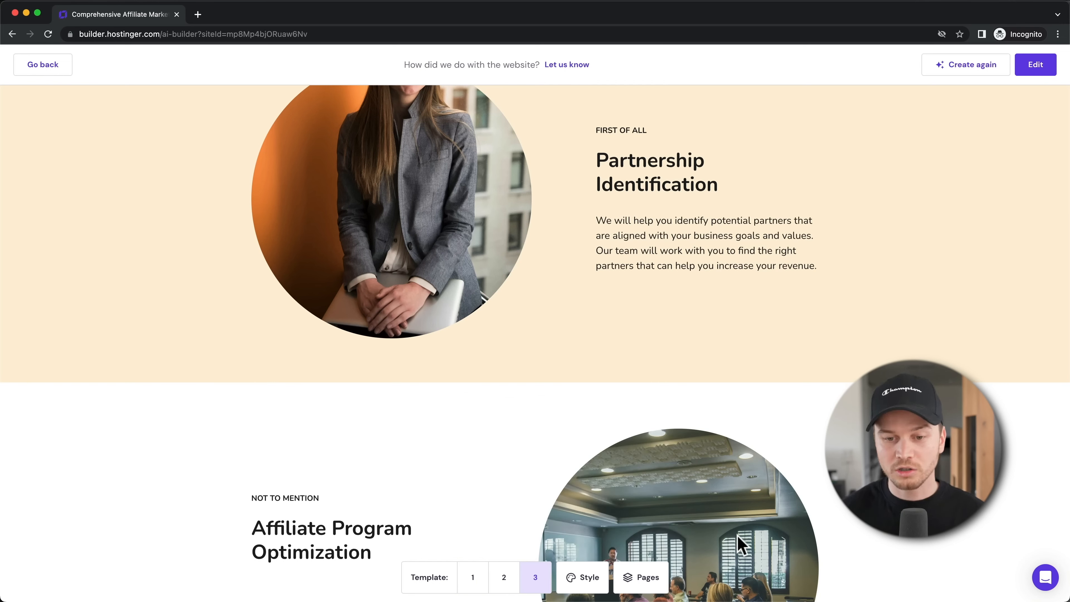
Check which extra pages can be added, then dismiss the Pages list
{"action": "left_click", "coordinate": [649, 579]}
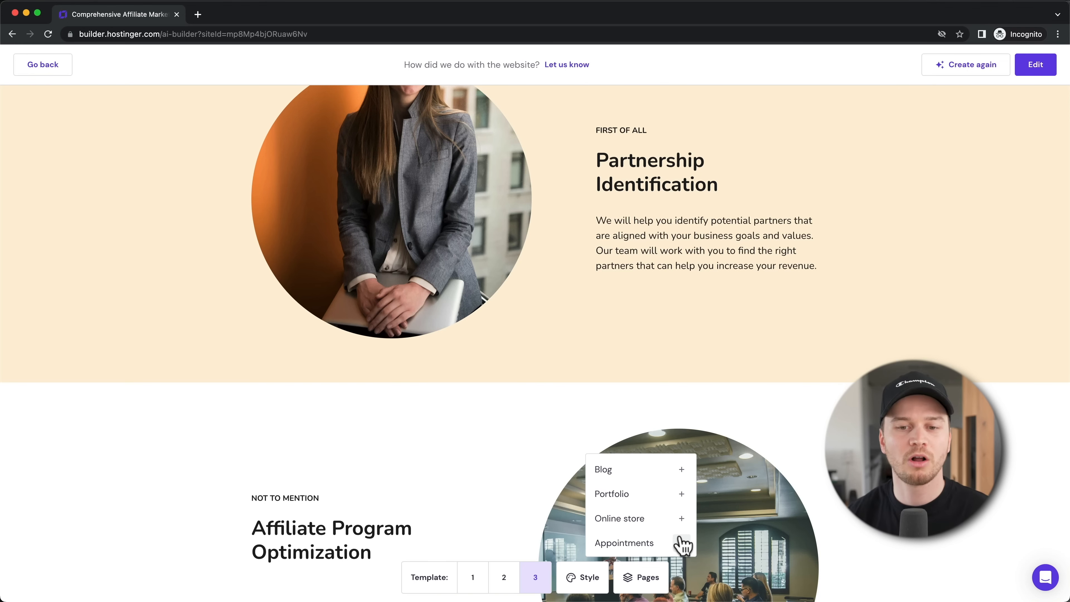
{"action": "left_click", "coordinate": [700, 401]}
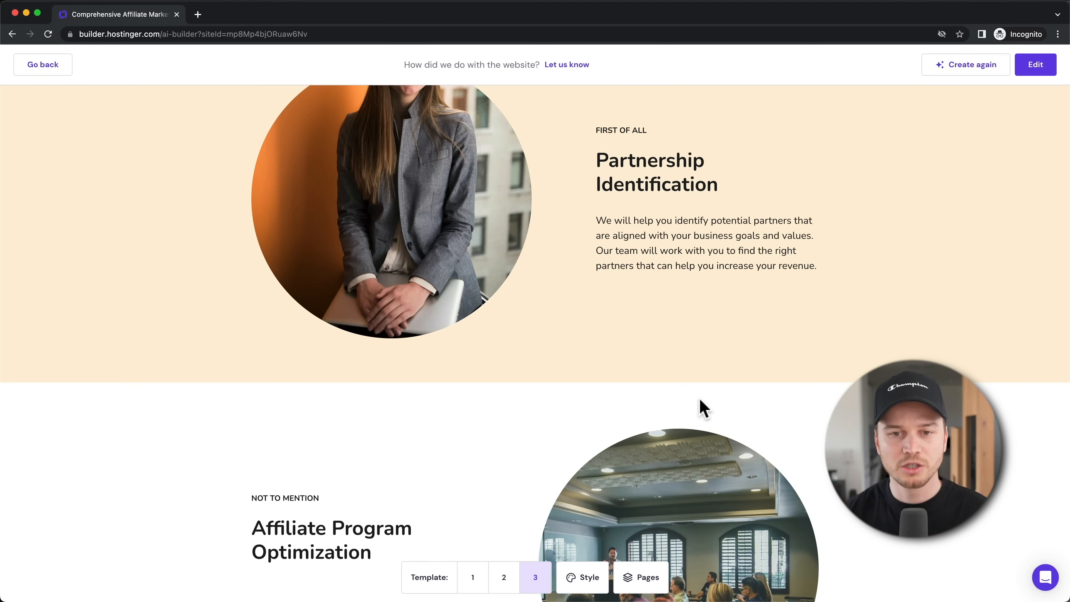
{"action": "scroll", "coordinate": [651, 405], "scroll_direction": "up", "scroll_amount": 6}
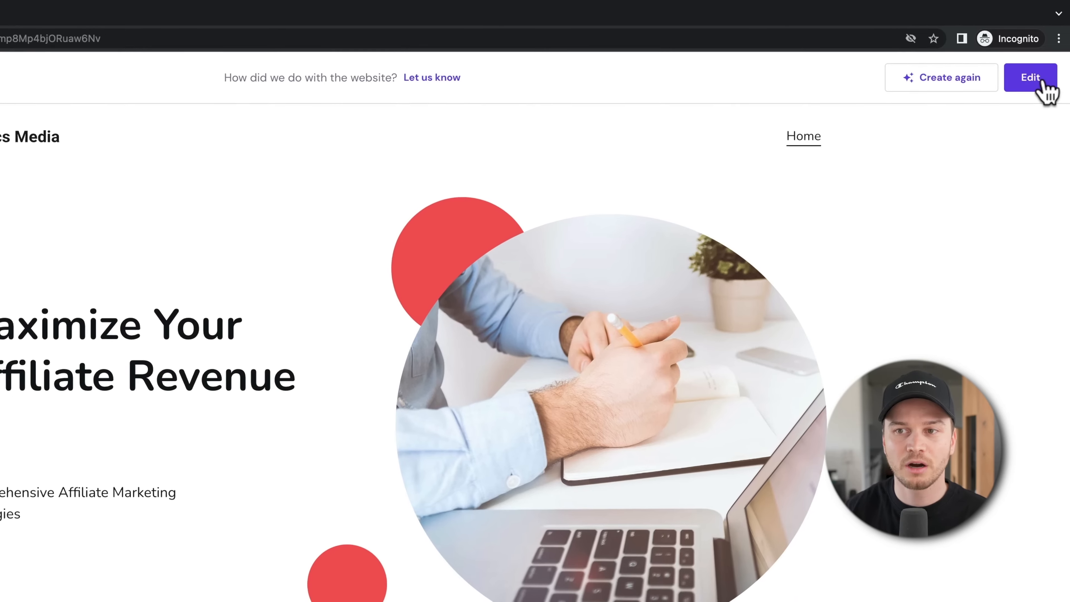
Open the Metics Media site in the editor and bring up its back menu
{"action": "left_click", "coordinate": [1040, 80]}
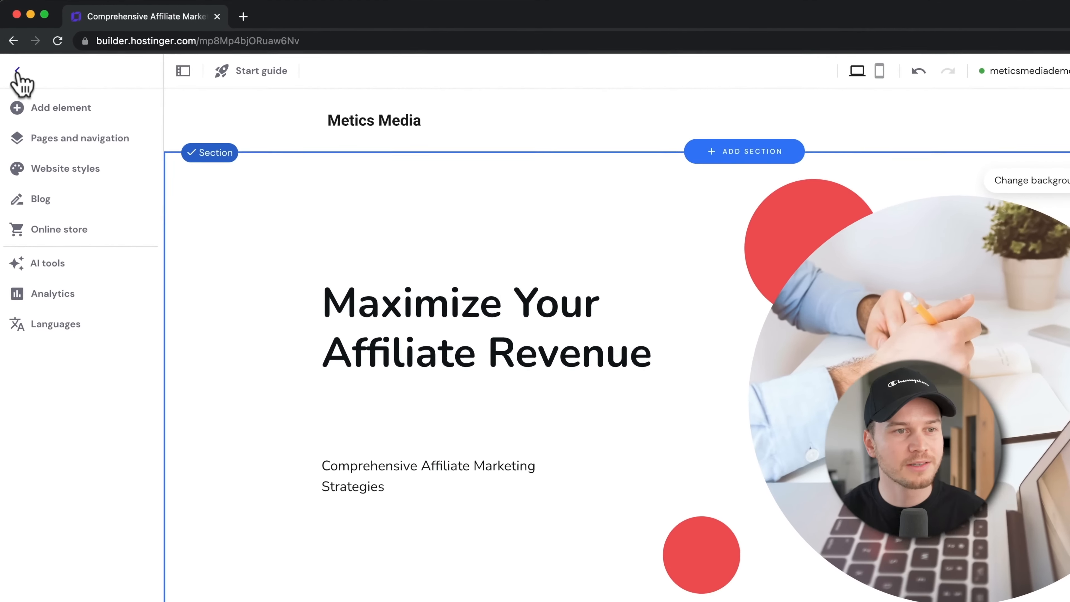
{"action": "left_click", "coordinate": [17, 73]}
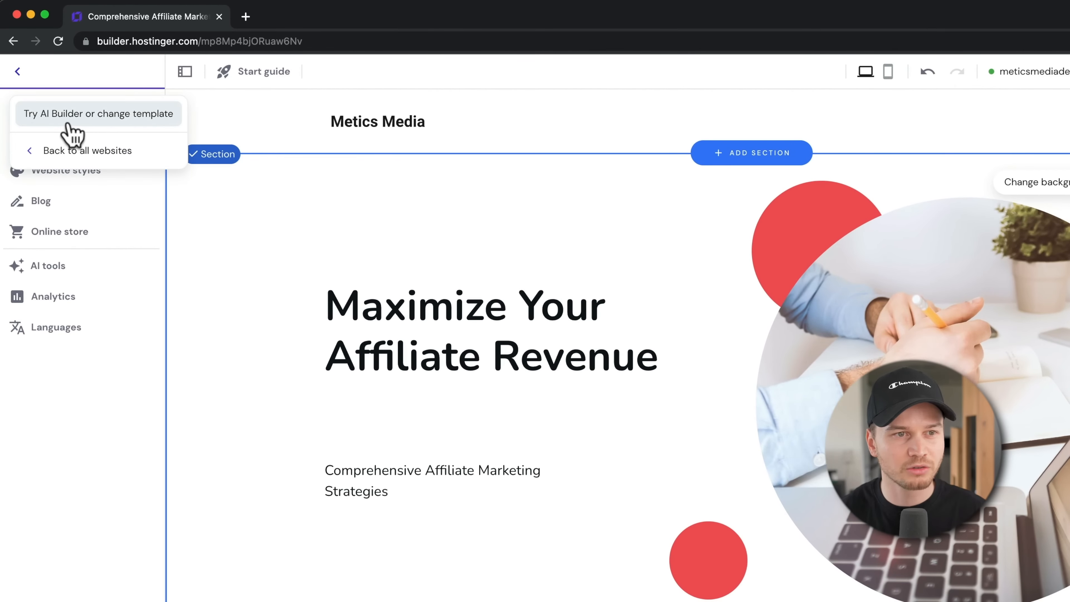
Choose 'Try AI Builder or change template' to open the template gallery
{"action": "left_click", "coordinate": [93, 123]}
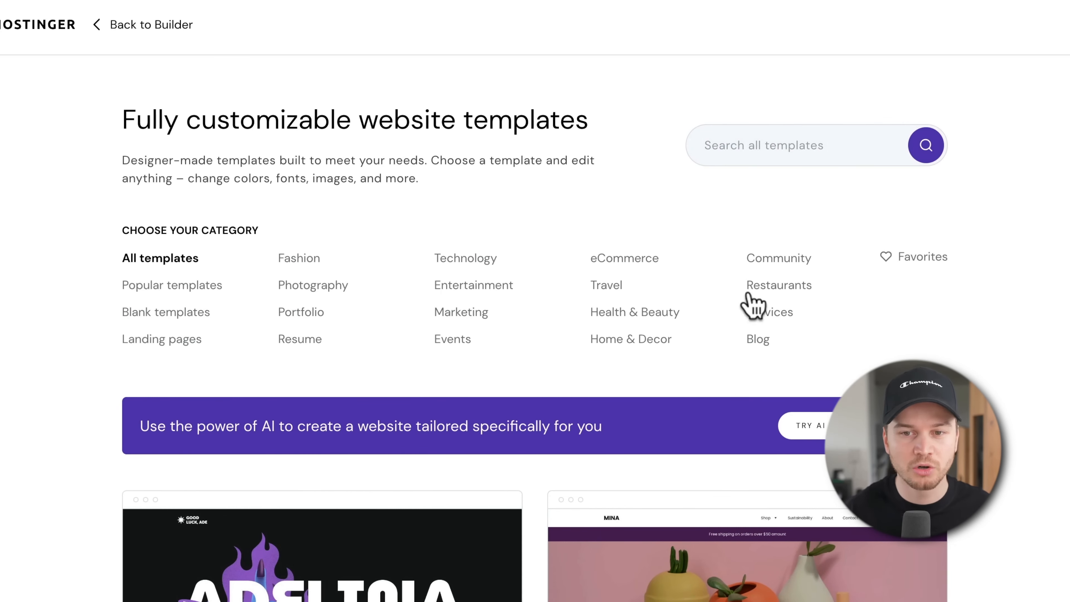
{"action": "left_click", "coordinate": [773, 295]}
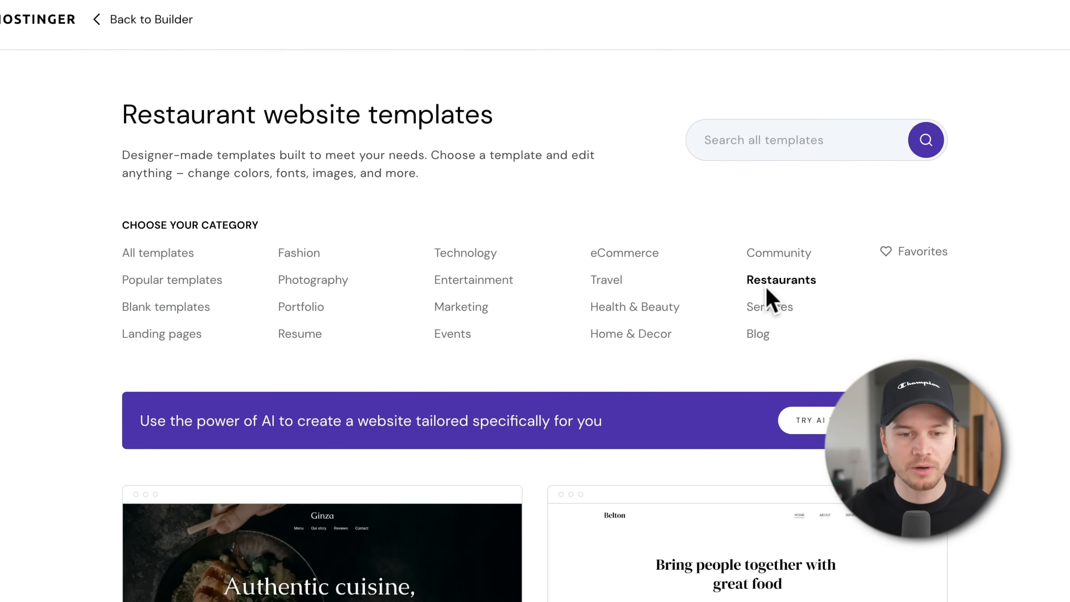
{"action": "scroll", "coordinate": [688, 301], "scroll_direction": "down", "scroll_amount": 5}
{"action": "scroll", "coordinate": [483, 358], "scroll_direction": "down", "scroll_amount": 3}
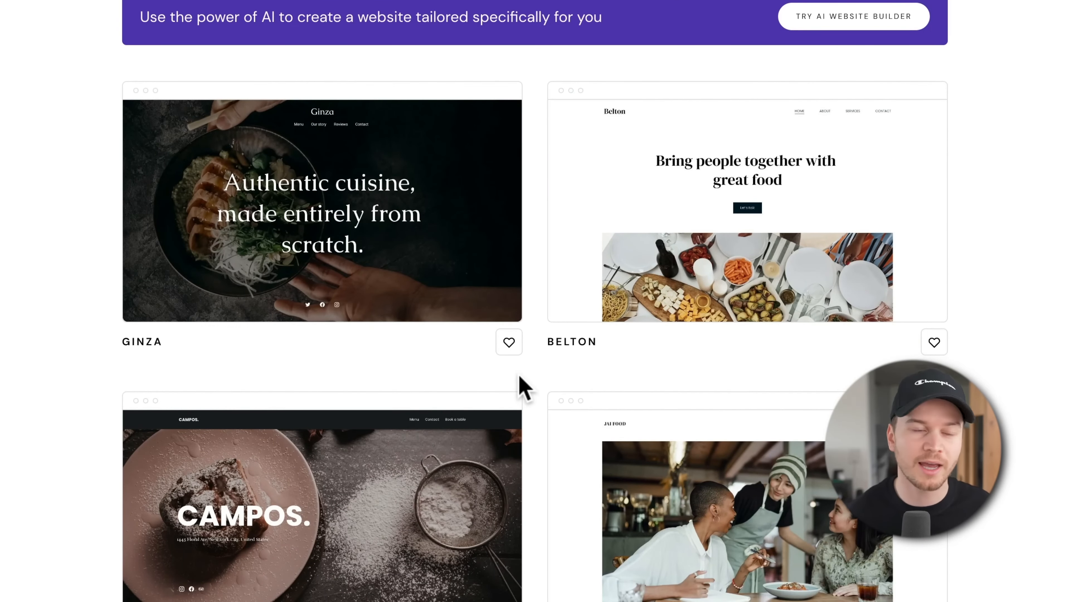
{"action": "scroll", "coordinate": [531, 400], "scroll_direction": "down", "scroll_amount": 8}
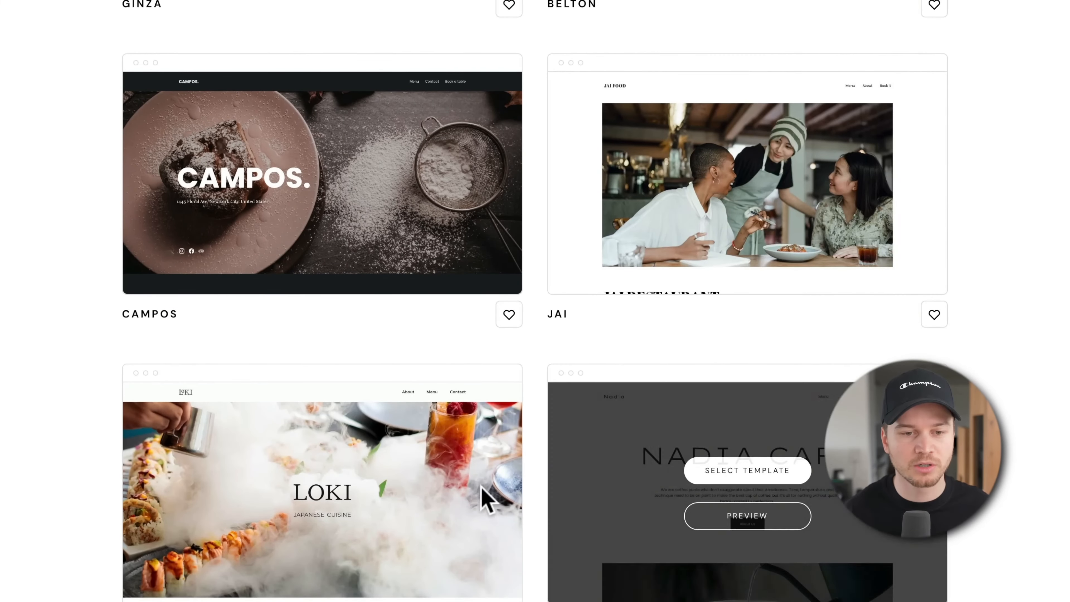
{"action": "left_click", "coordinate": [354, 522]}
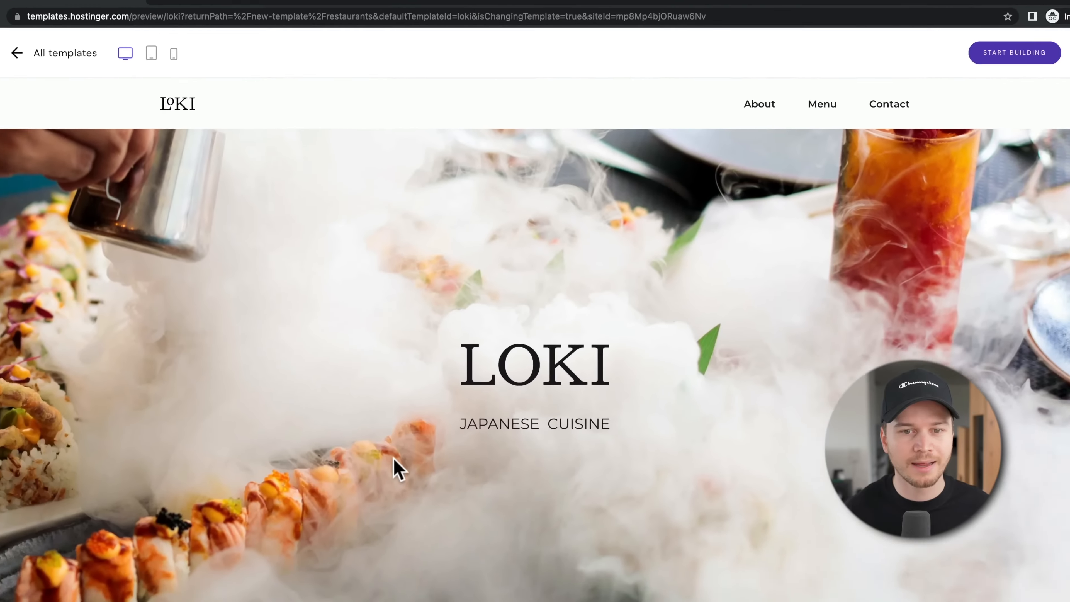
{"action": "scroll", "coordinate": [624, 430], "scroll_direction": "down", "scroll_amount": 5}
{"action": "scroll", "coordinate": [606, 375], "scroll_direction": "down", "scroll_amount": 6}
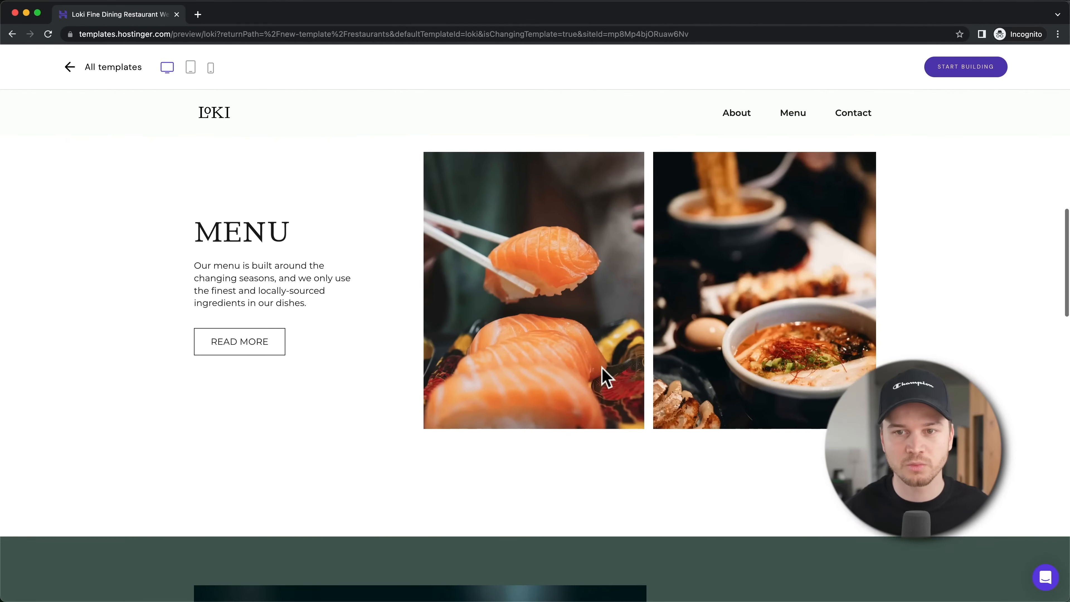
{"action": "left_click", "coordinate": [746, 114]}
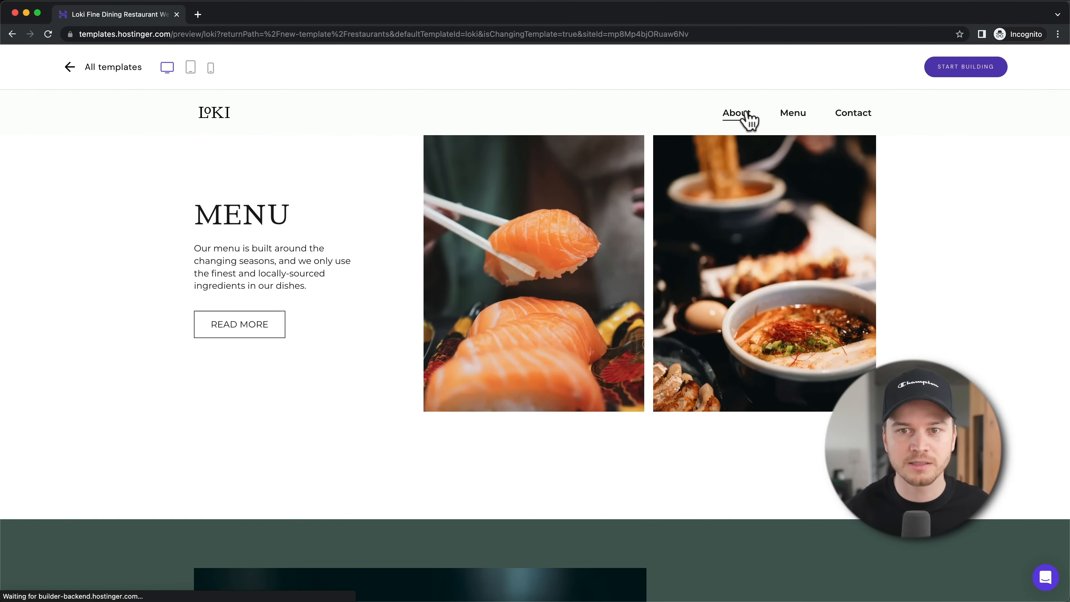
{"action": "scroll", "coordinate": [604, 191], "scroll_direction": "down", "scroll_amount": 1}
{"action": "scroll", "coordinate": [600, 198], "scroll_direction": "down", "scroll_amount": 1}
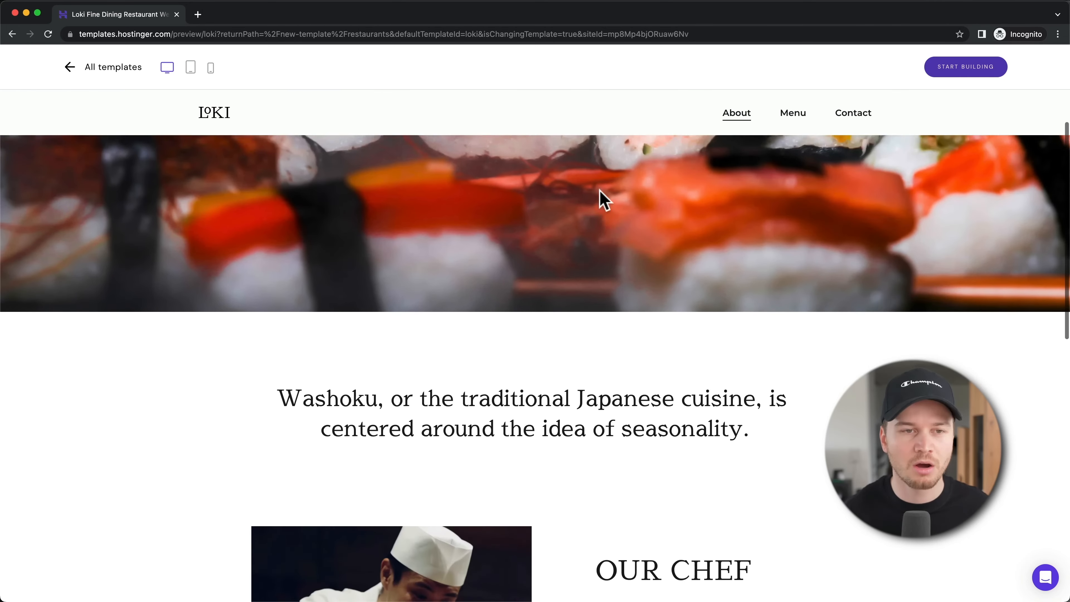
{"action": "scroll", "coordinate": [464, 189], "scroll_direction": "up", "scroll_amount": 2}
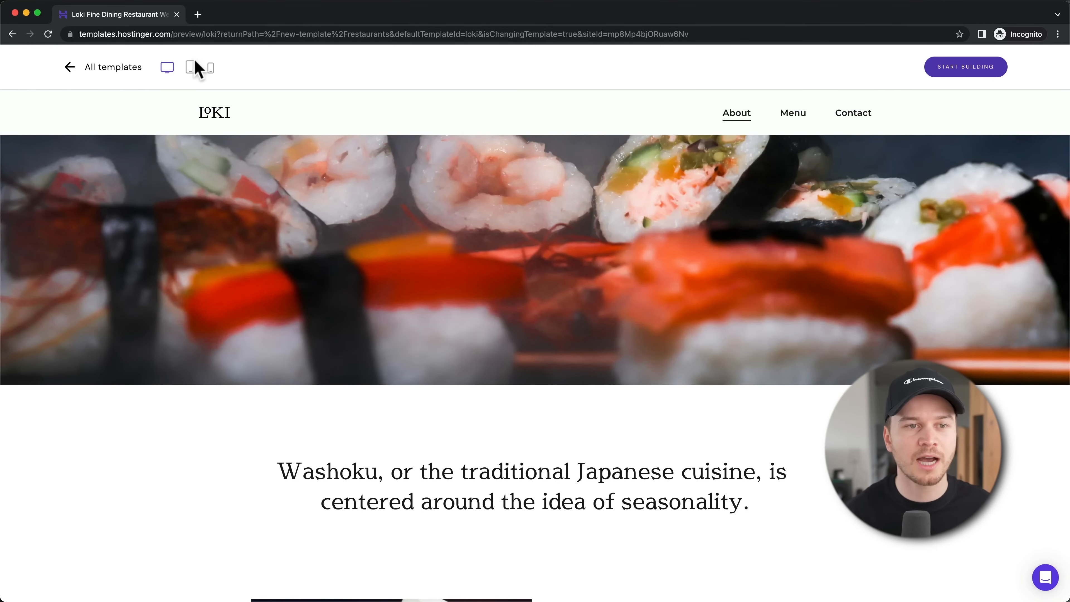
{"action": "left_click", "coordinate": [190, 68]}
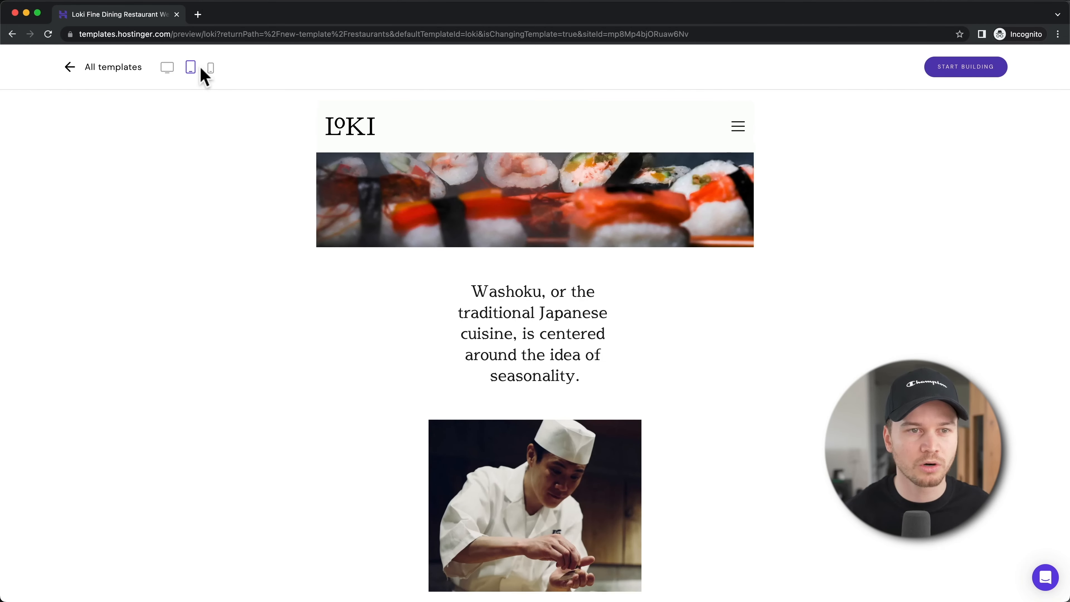
{"action": "left_click", "coordinate": [210, 70]}
{"action": "scroll", "coordinate": [596, 354], "scroll_direction": "down", "scroll_amount": 4}
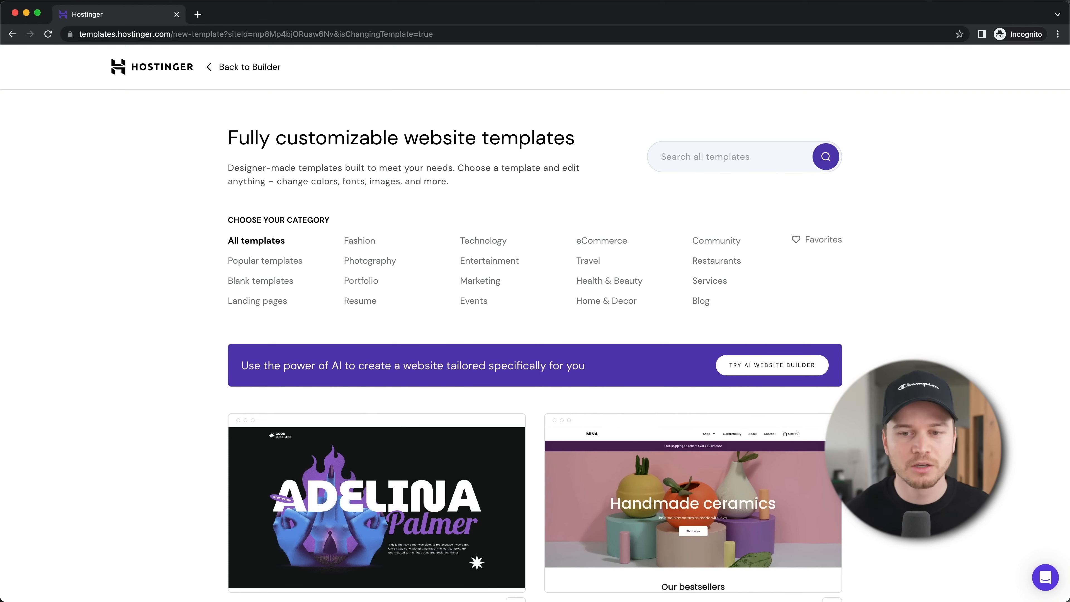
Filter templates to Services and switch the site to the Presson template
{"action": "scroll", "coordinate": [875, 362], "scroll_direction": "down", "scroll_amount": 3}
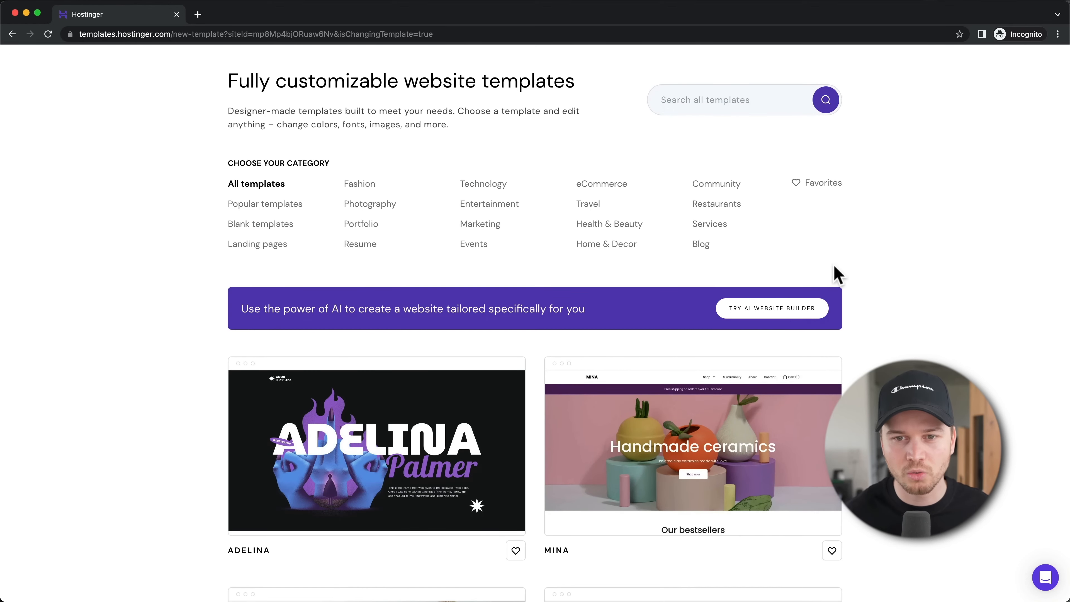
{"action": "left_click", "coordinate": [716, 230]}
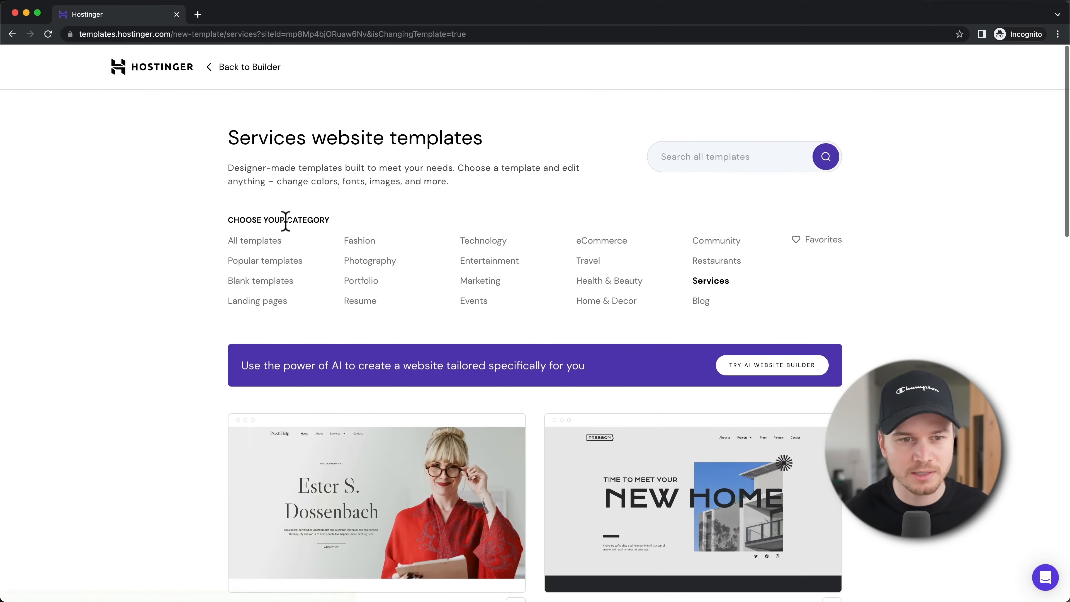
{"action": "scroll", "coordinate": [771, 316], "scroll_direction": "down", "scroll_amount": 5}
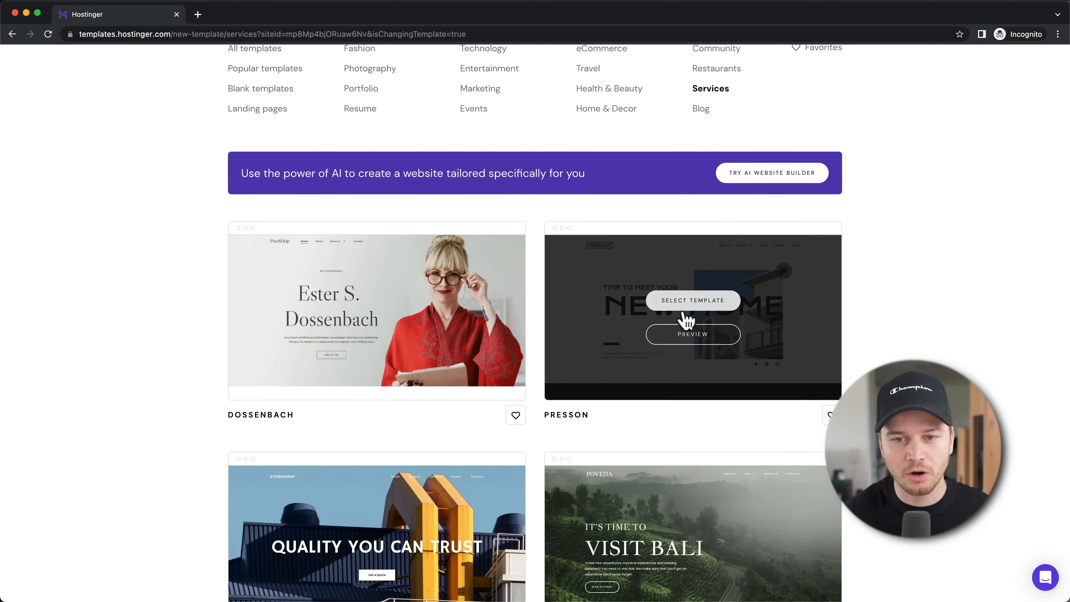
{"action": "left_click", "coordinate": [704, 307]}
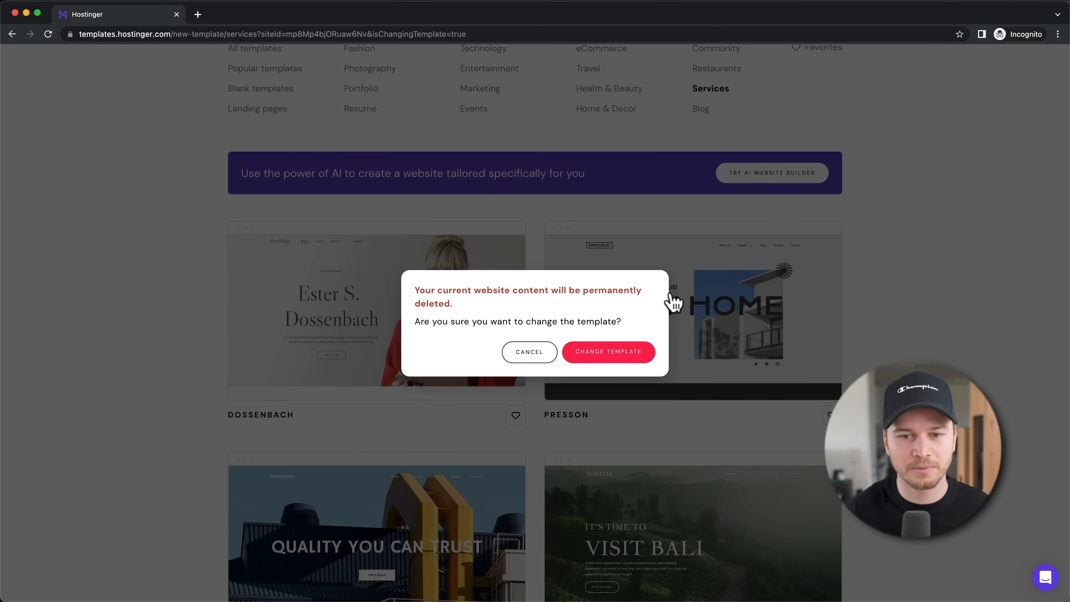
{"action": "left_click", "coordinate": [616, 352]}
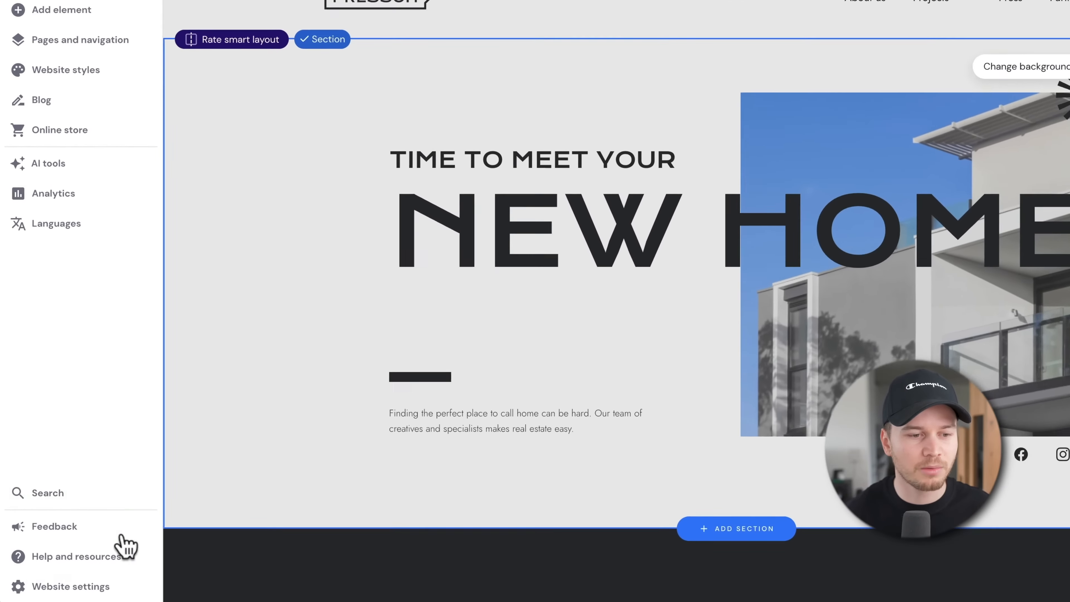
{"action": "left_click", "coordinate": [71, 586]}
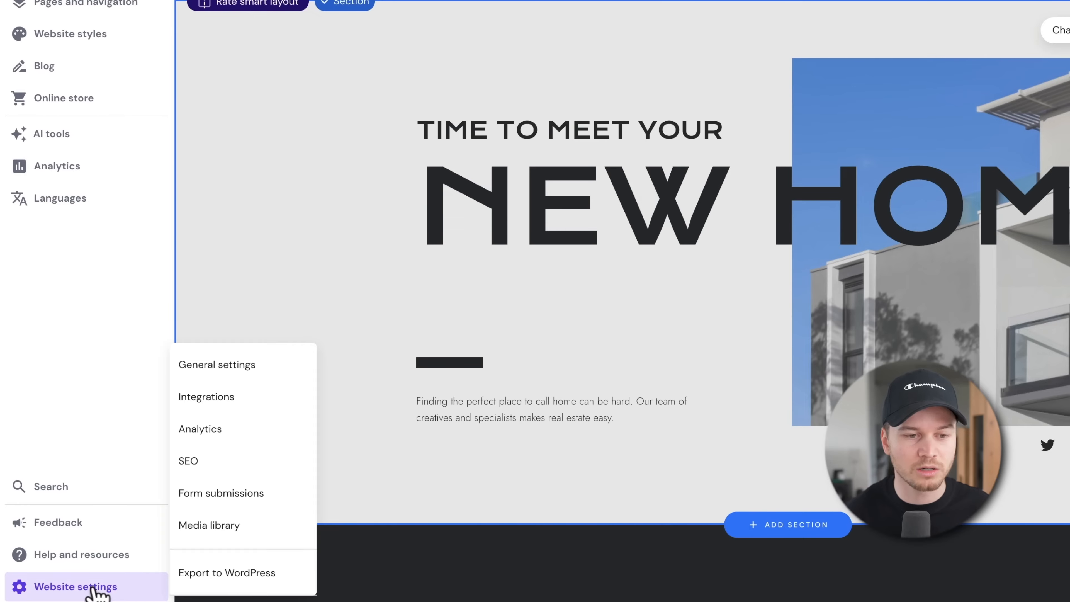
{"action": "left_click", "coordinate": [84, 587]}
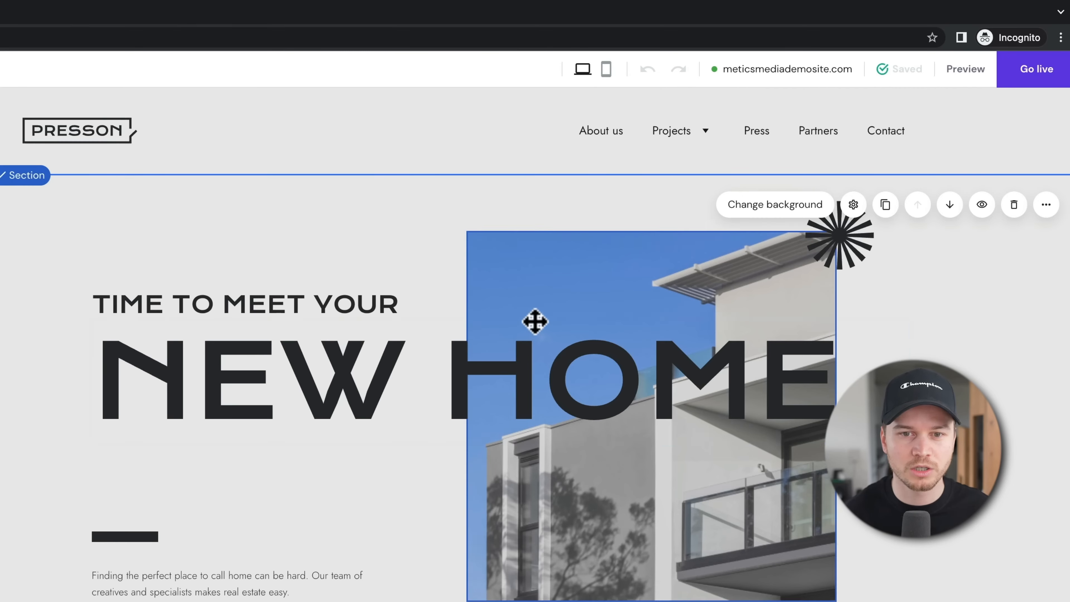
{"action": "scroll", "coordinate": [531, 323], "scroll_direction": "down", "scroll_amount": 4}
{"action": "scroll", "coordinate": [532, 325], "scroll_direction": "up", "scroll_amount": 4}
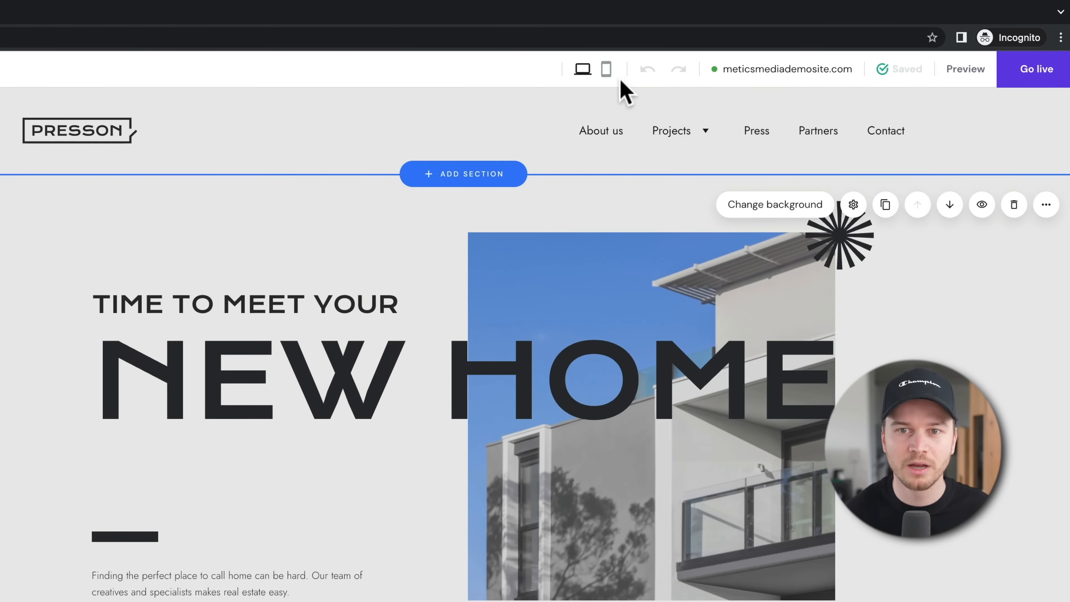
{"action": "left_click", "coordinate": [606, 70]}
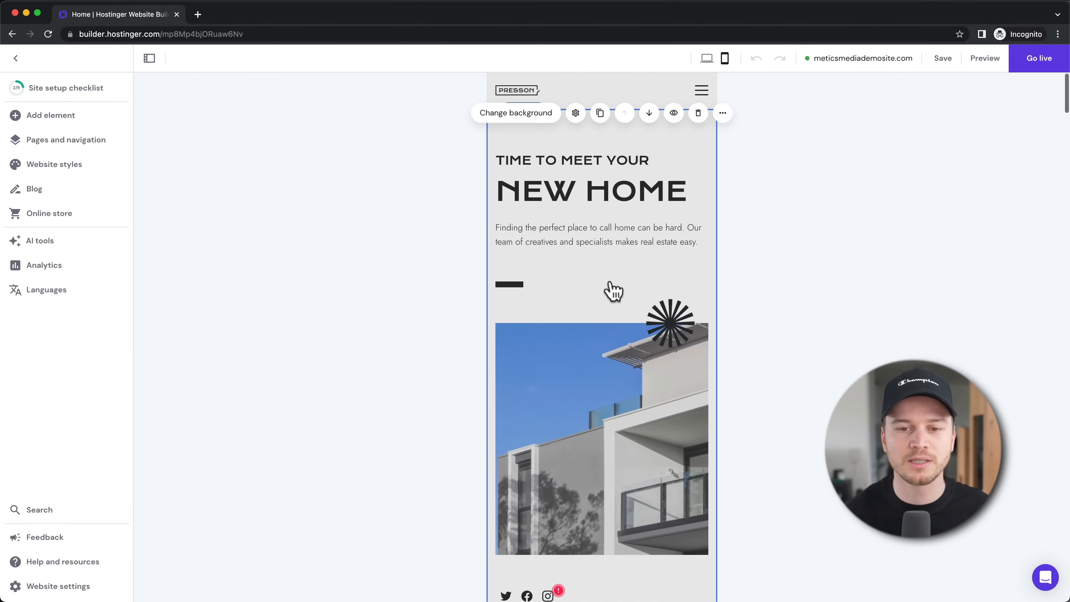
{"action": "scroll", "coordinate": [615, 285], "scroll_direction": "down", "scroll_amount": 10}
{"action": "scroll", "coordinate": [610, 281], "scroll_direction": "up", "scroll_amount": 10}
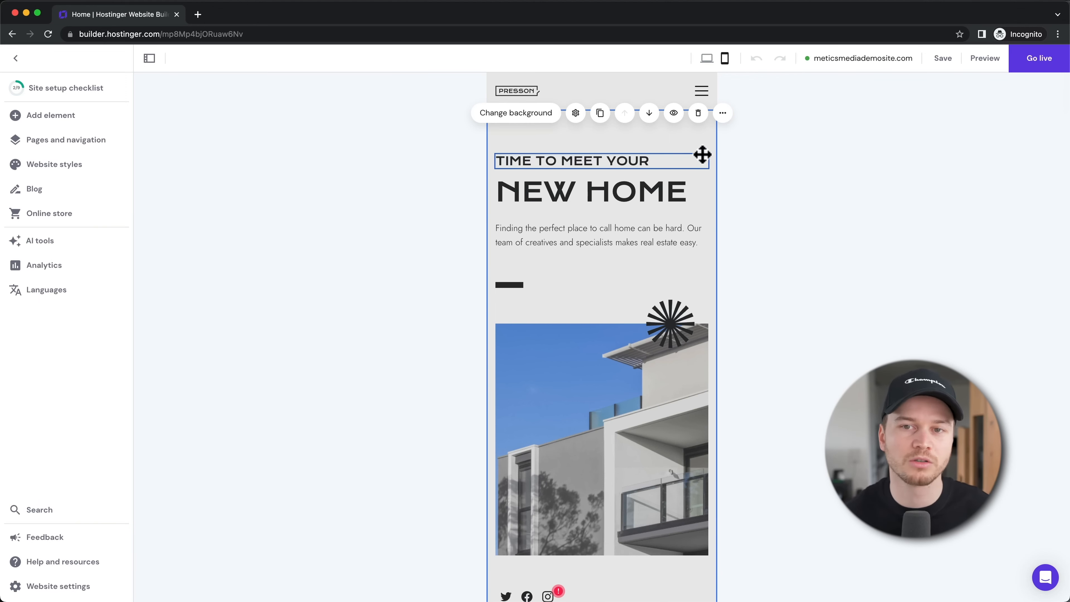
{"action": "left_click", "coordinate": [711, 59]}
{"action": "mouse_move", "coordinate": [899, 63]}
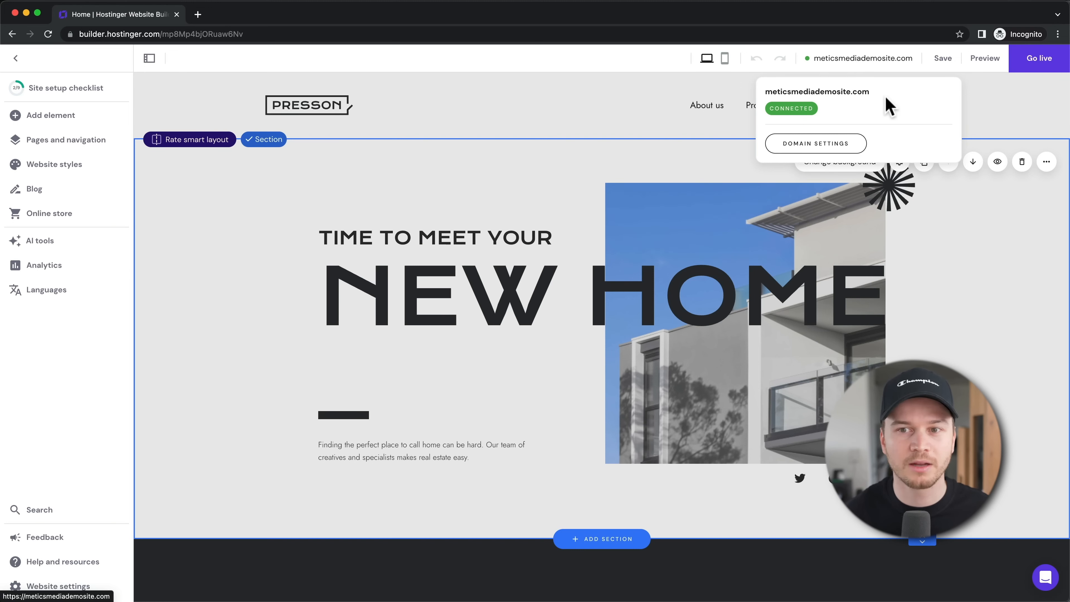
{"action": "mouse_move", "coordinate": [949, 66]}
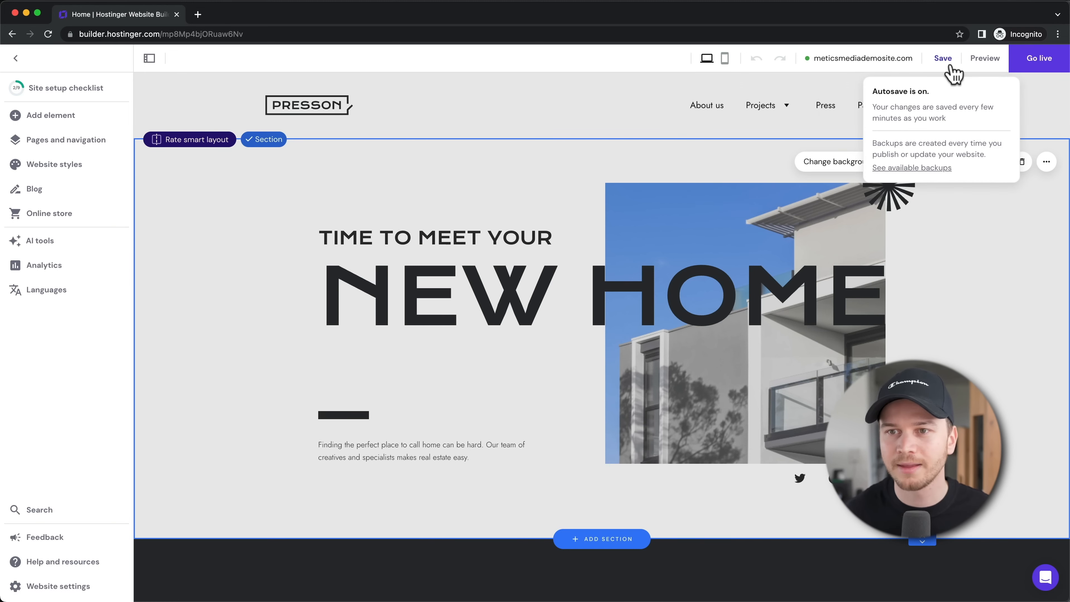
{"action": "left_click", "coordinate": [980, 67]}
{"action": "scroll", "coordinate": [450, 295], "scroll_direction": "down", "scroll_amount": 10}
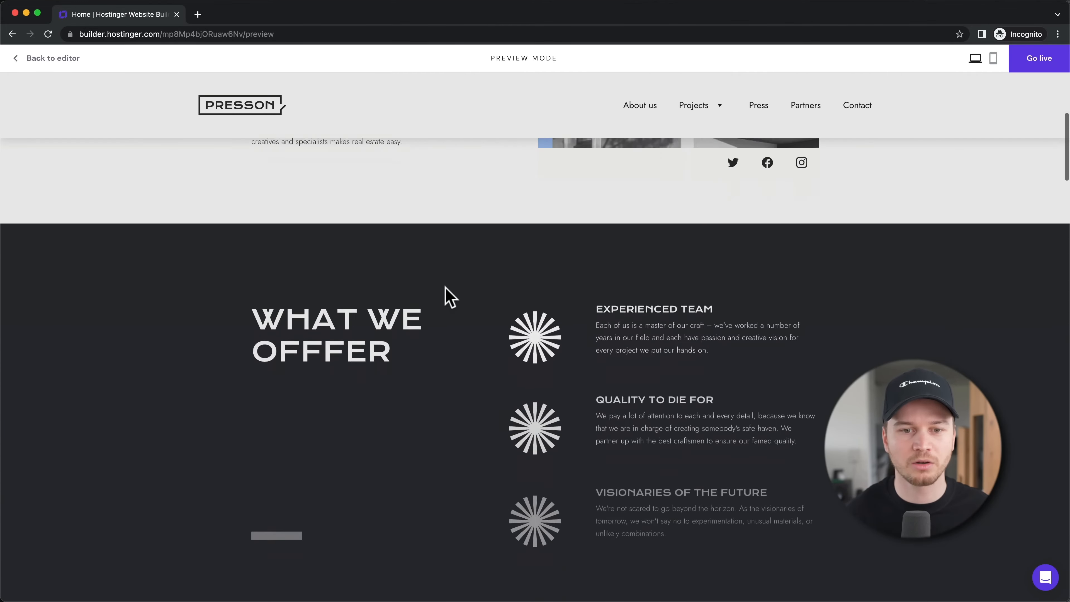
{"action": "scroll", "coordinate": [448, 295], "scroll_direction": "up", "scroll_amount": 10}
{"action": "left_click", "coordinate": [644, 106]}
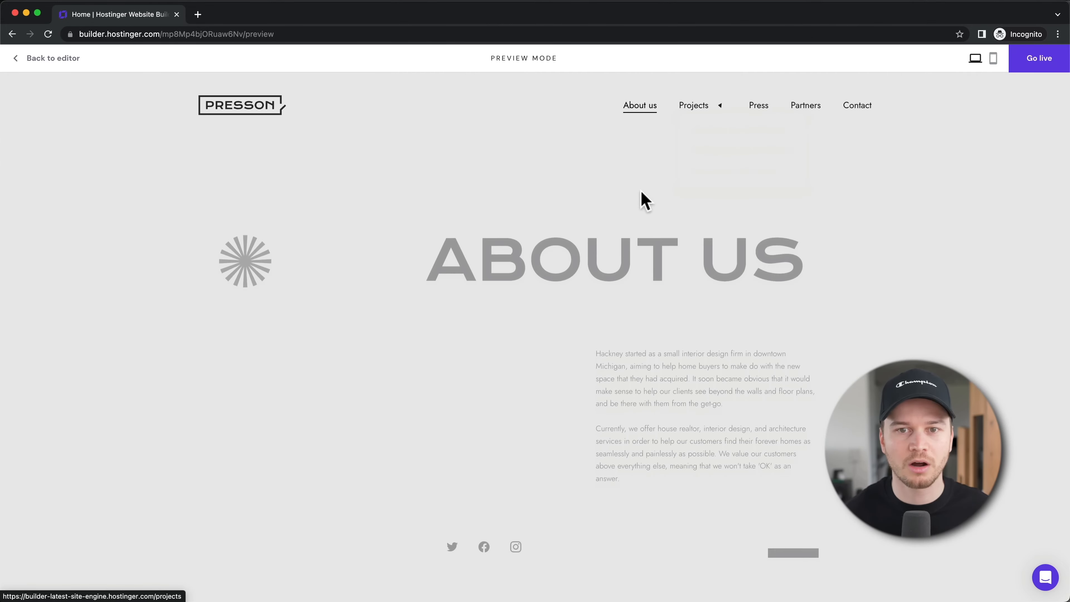
{"action": "scroll", "coordinate": [598, 213], "scroll_direction": "down", "scroll_amount": 5}
{"action": "scroll", "coordinate": [606, 217], "scroll_direction": "up", "scroll_amount": 5}
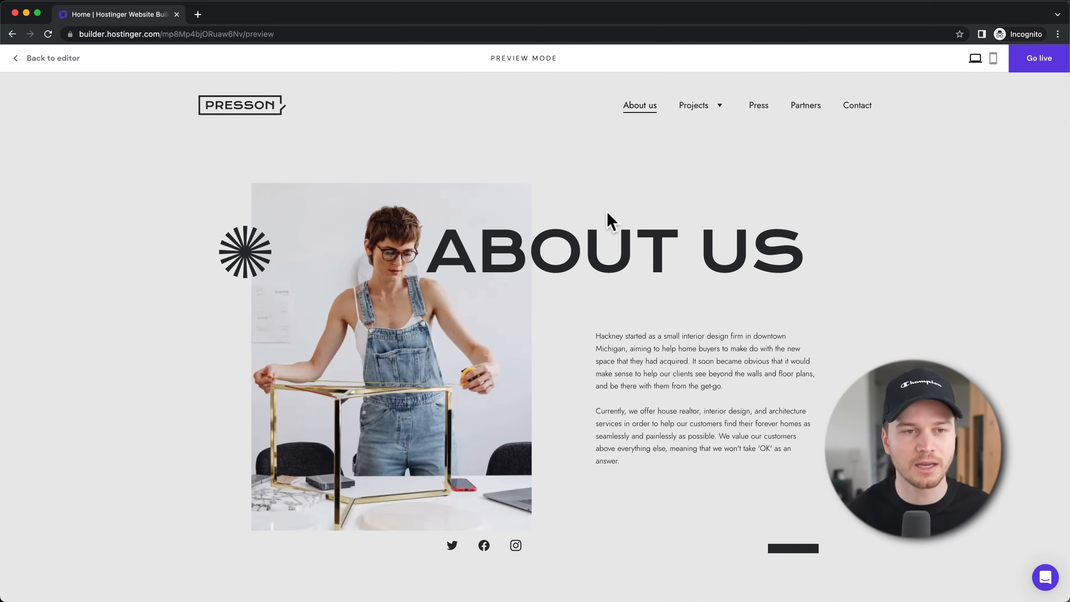
{"action": "left_click", "coordinate": [268, 122]}
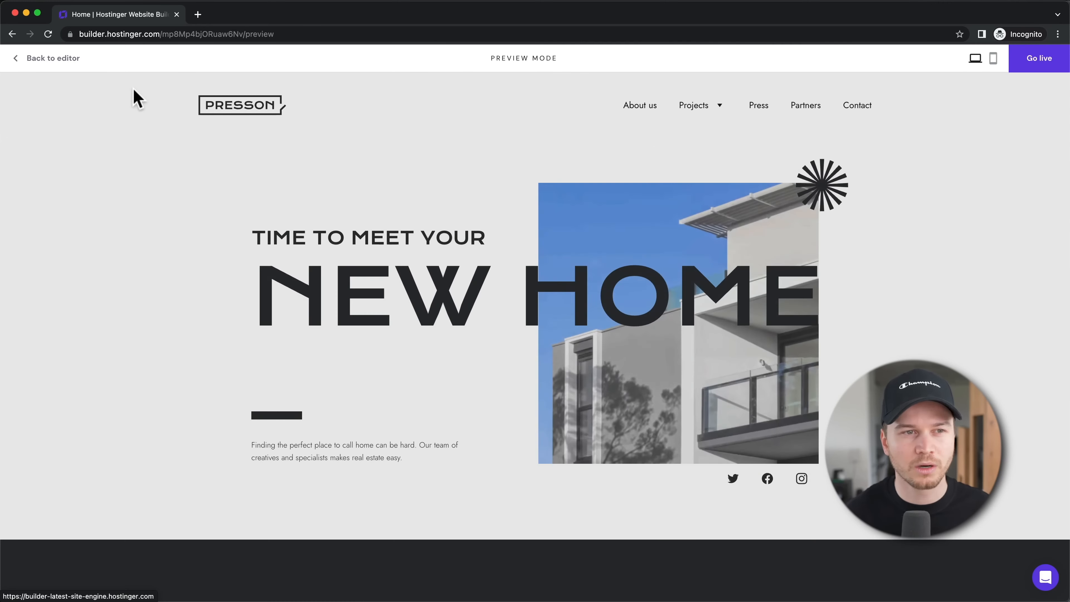
{"action": "left_click", "coordinate": [42, 59]}
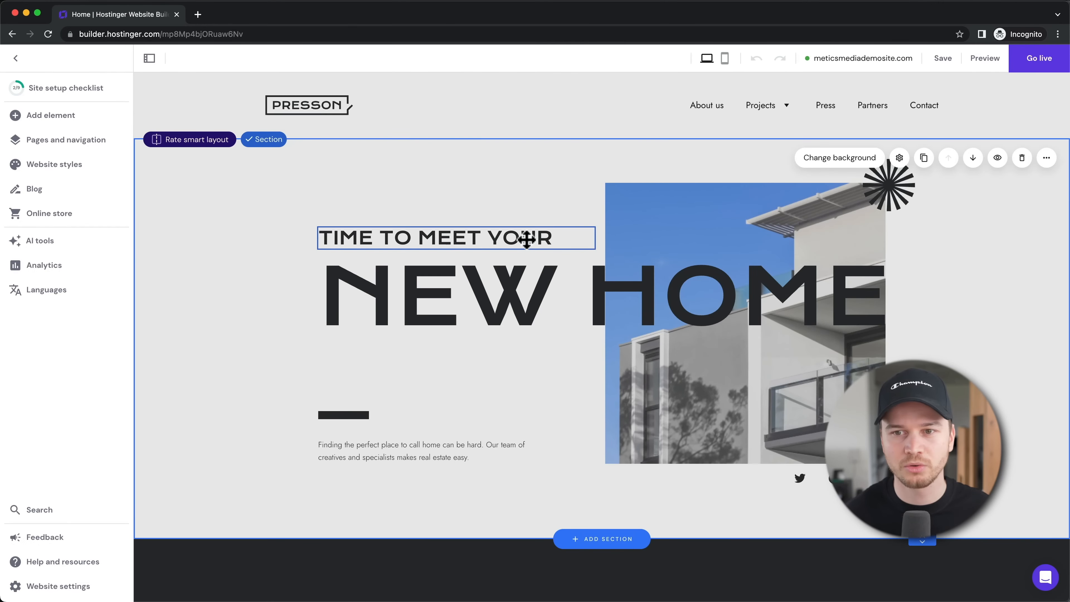
{"action": "scroll", "coordinate": [520, 242], "scroll_direction": "down", "scroll_amount": 1}
{"action": "scroll", "coordinate": [516, 242], "scroll_direction": "up", "scroll_amount": 1}
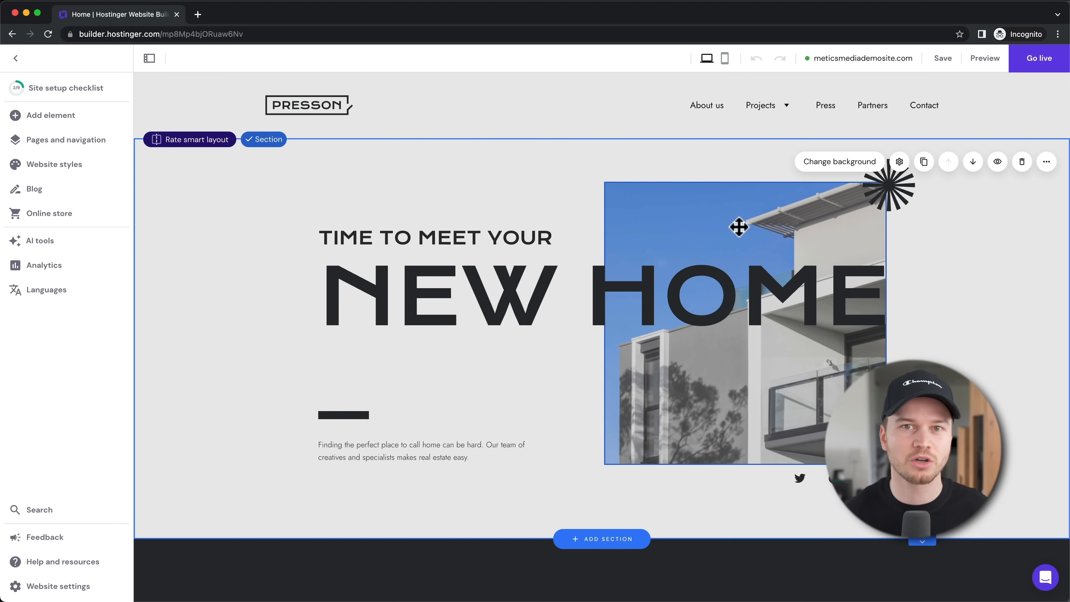
Select the TIME TO MEET YOUR heading, confirm mobile and desktop visibility, and open its More menu
{"action": "left_click", "coordinate": [739, 227]}
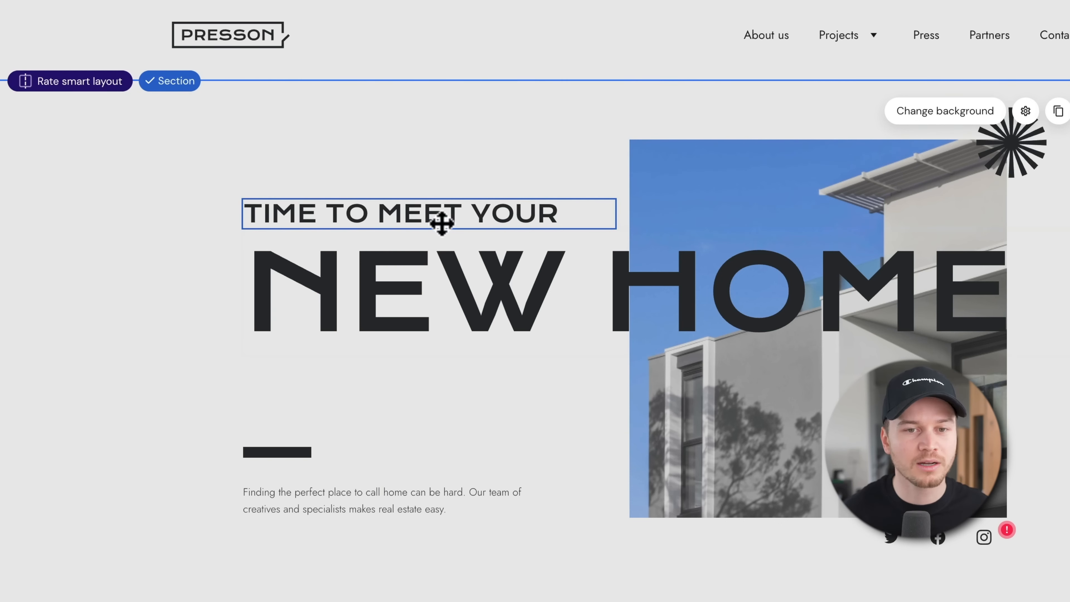
{"action": "left_click", "coordinate": [420, 214]}
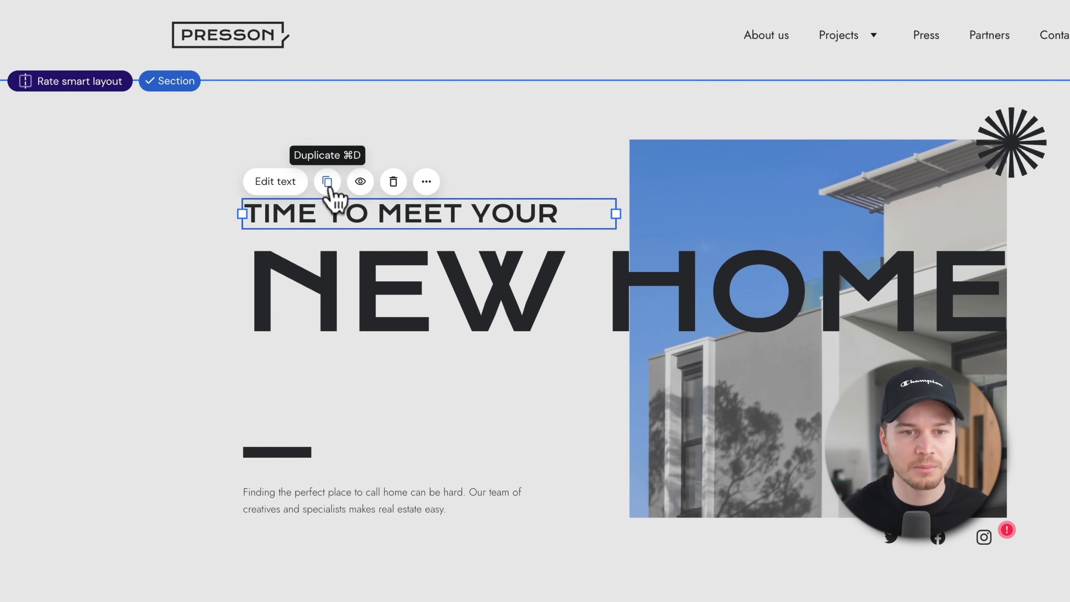
{"action": "left_click", "coordinate": [359, 185]}
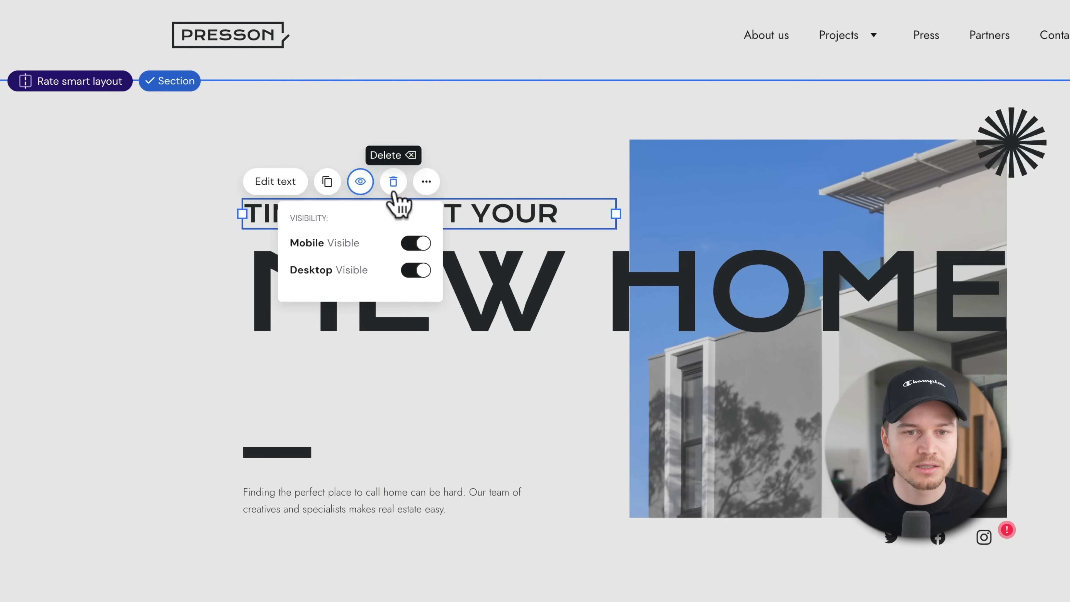
{"action": "left_click", "coordinate": [426, 181]}
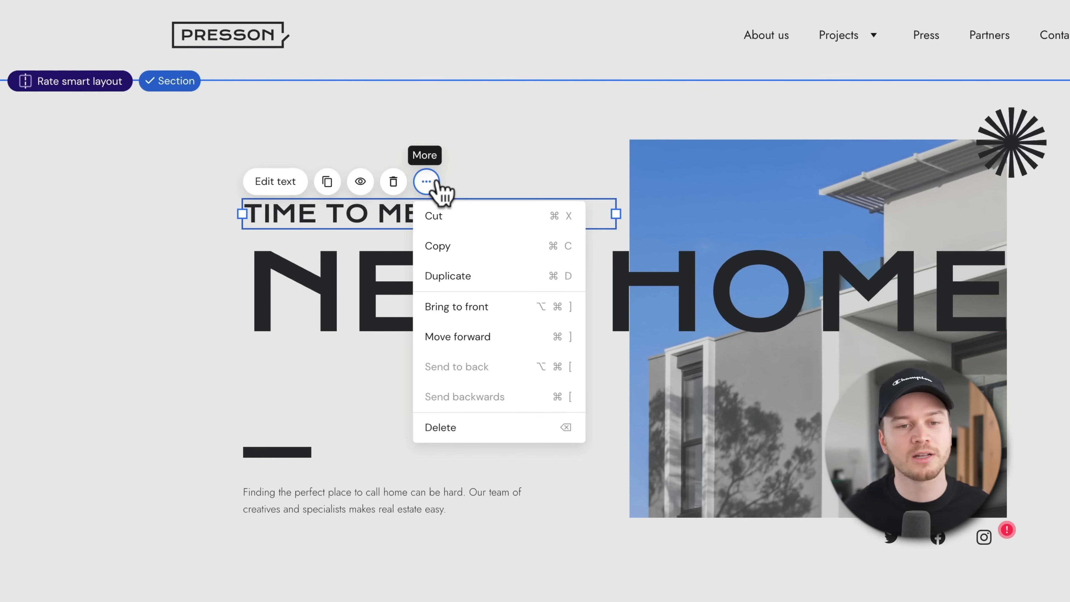
Replace the heading text TIME TO MEET YOUR with 'We help you'
{"action": "double_click", "coordinate": [323, 214]}
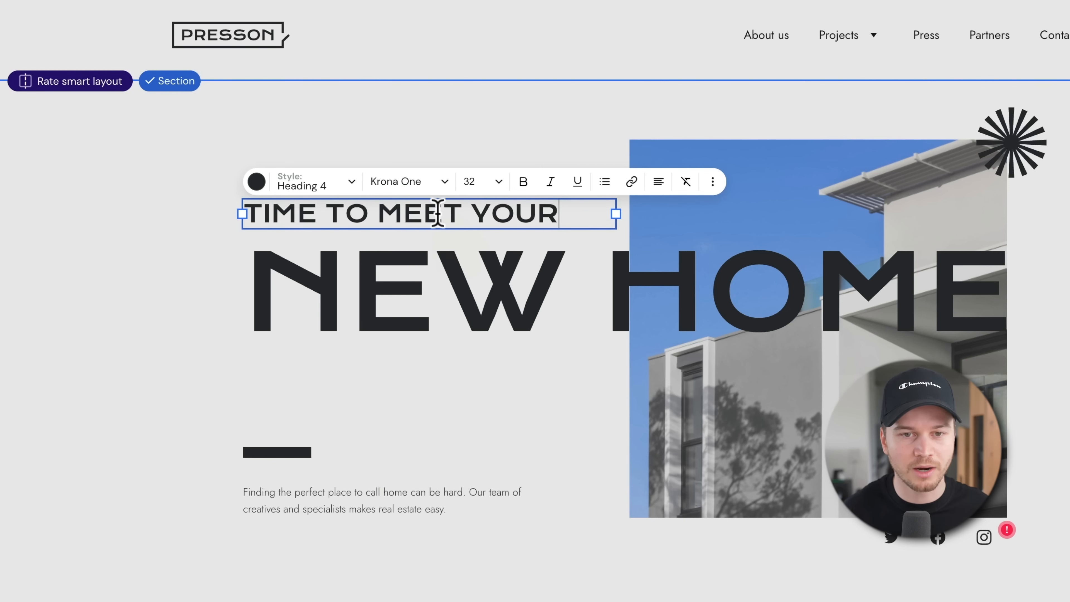
{"action": "left_click", "coordinate": [132, 232]}
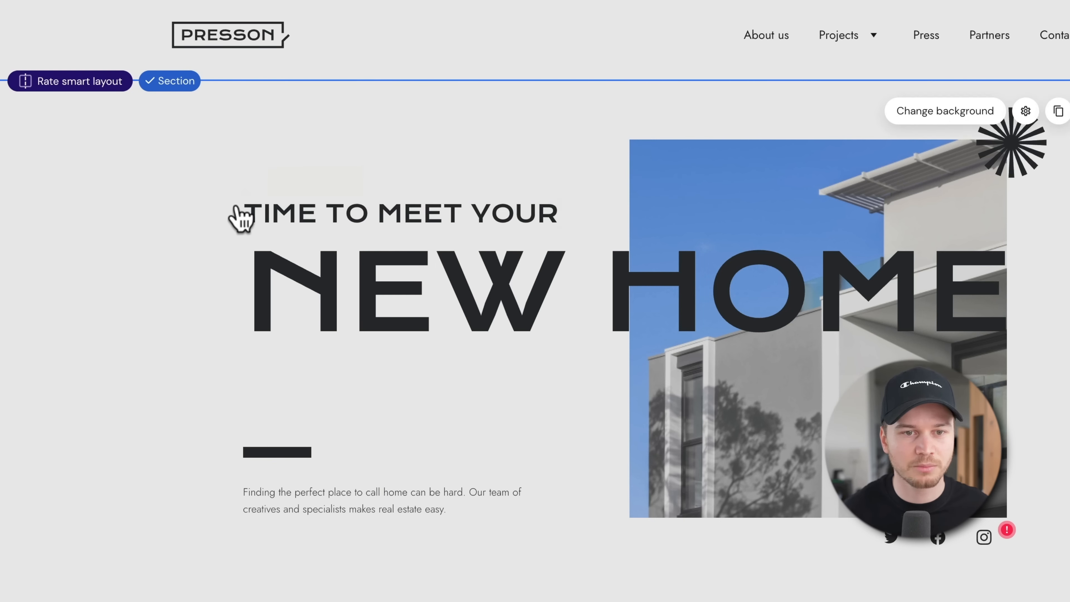
{"action": "left_click", "coordinate": [296, 213]}
{"action": "left_click", "coordinate": [278, 182]}
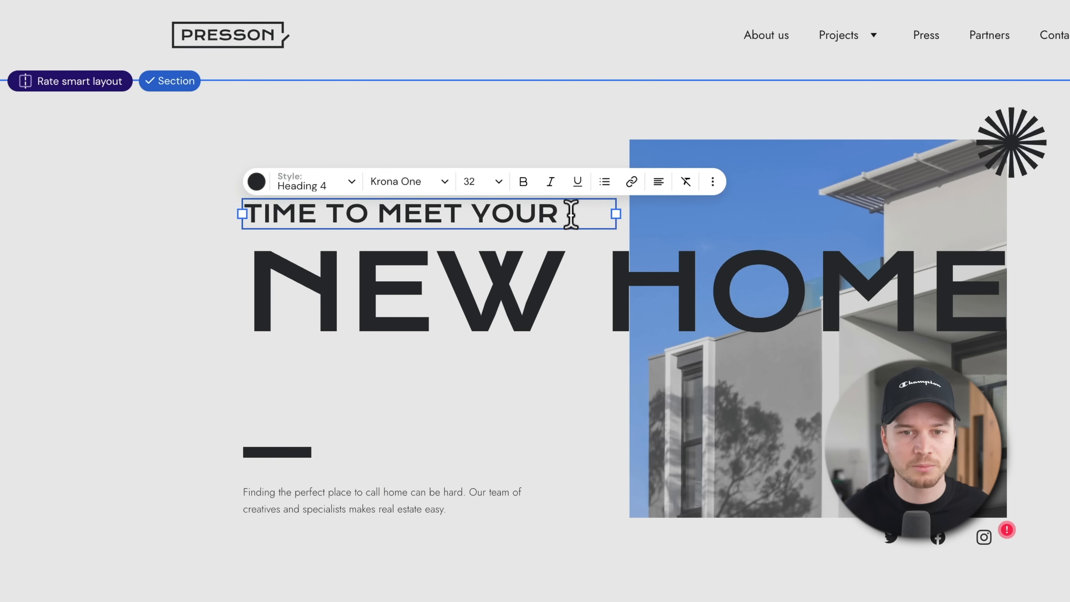
{"action": "left_click_drag", "start_coordinate": [566, 213], "coordinate": [229, 227]}
{"action": "left_click", "coordinate": [230, 228]}
{"action": "left_click", "coordinate": [411, 220]}
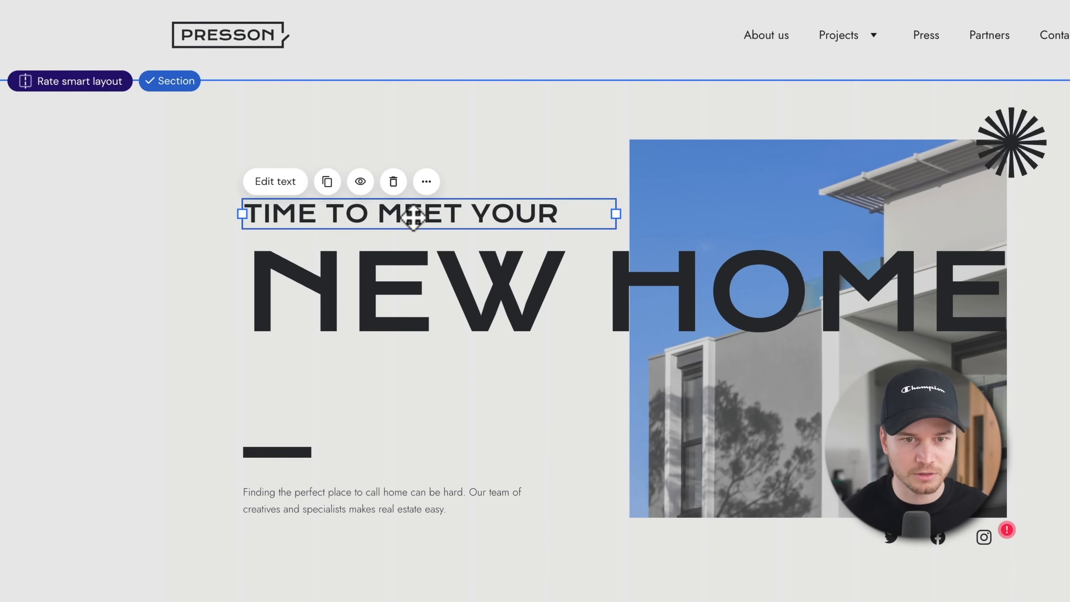
{"action": "left_click", "coordinate": [278, 183]}
{"action": "type", "text": "We"}
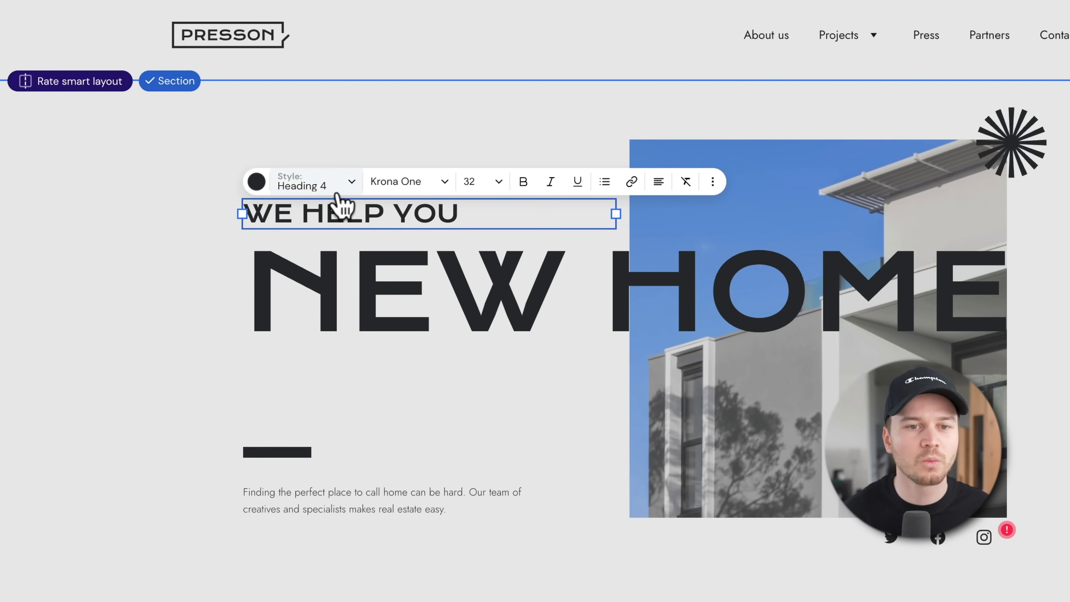
Review the heading's style and font, try size 24, then keep it at 32
{"action": "left_click", "coordinate": [325, 190]}
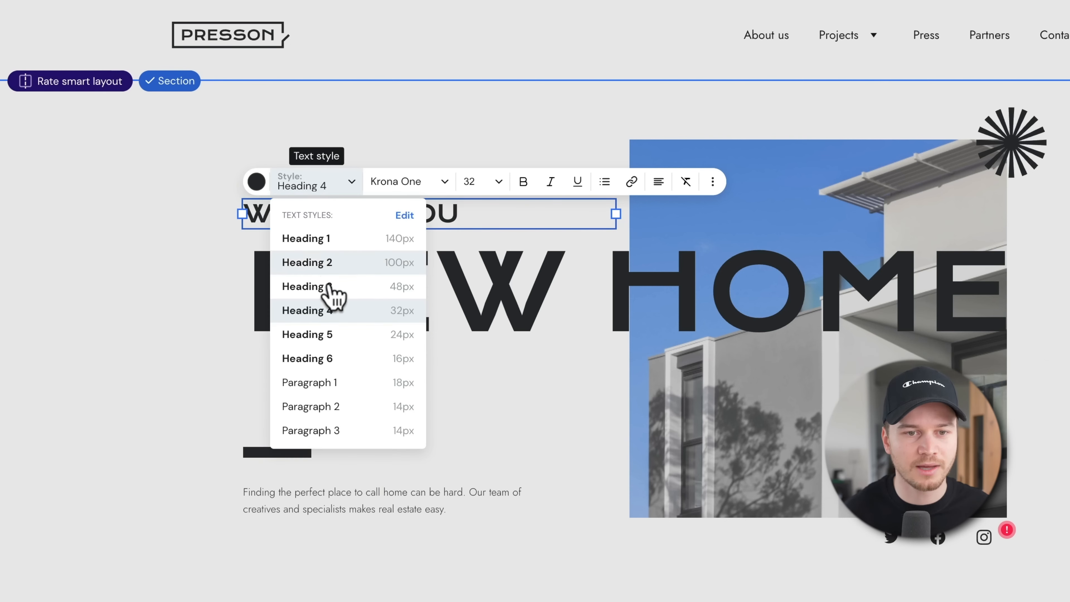
{"action": "left_click", "coordinate": [425, 189]}
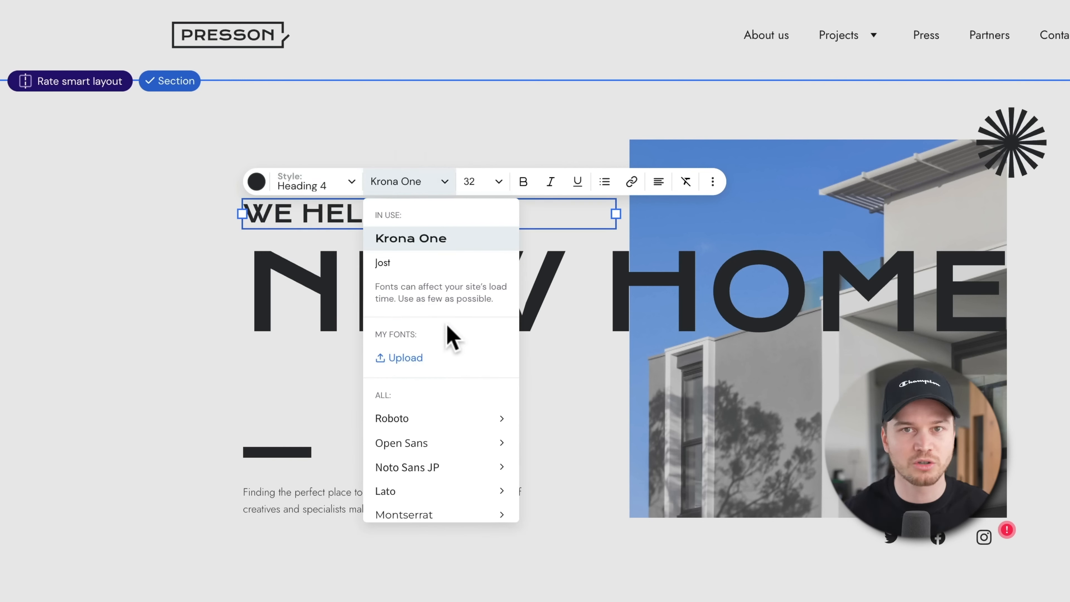
{"action": "left_click", "coordinate": [497, 184]}
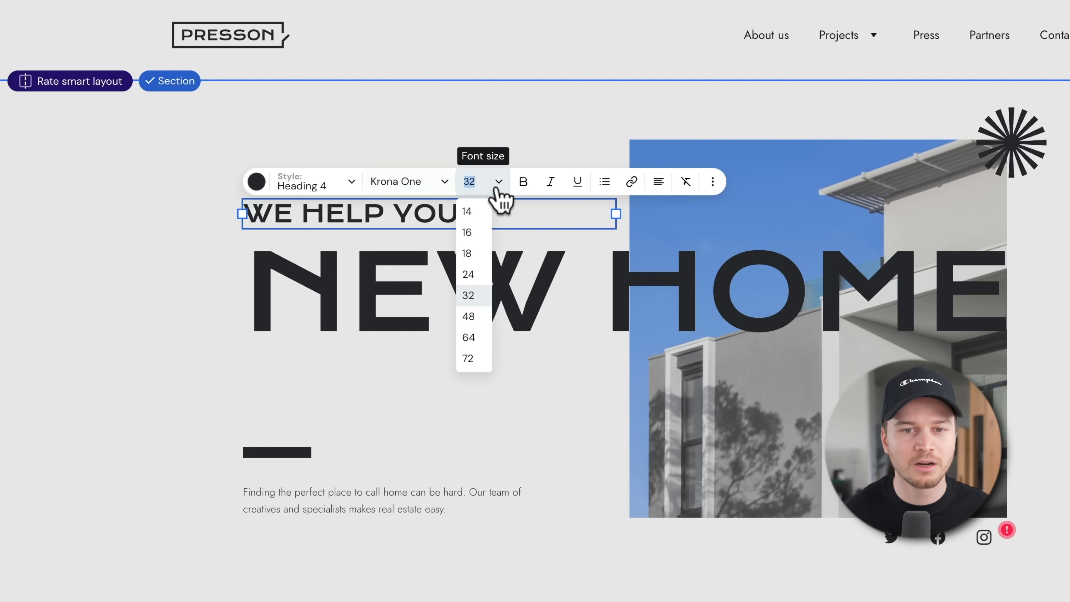
{"action": "left_click", "coordinate": [474, 278]}
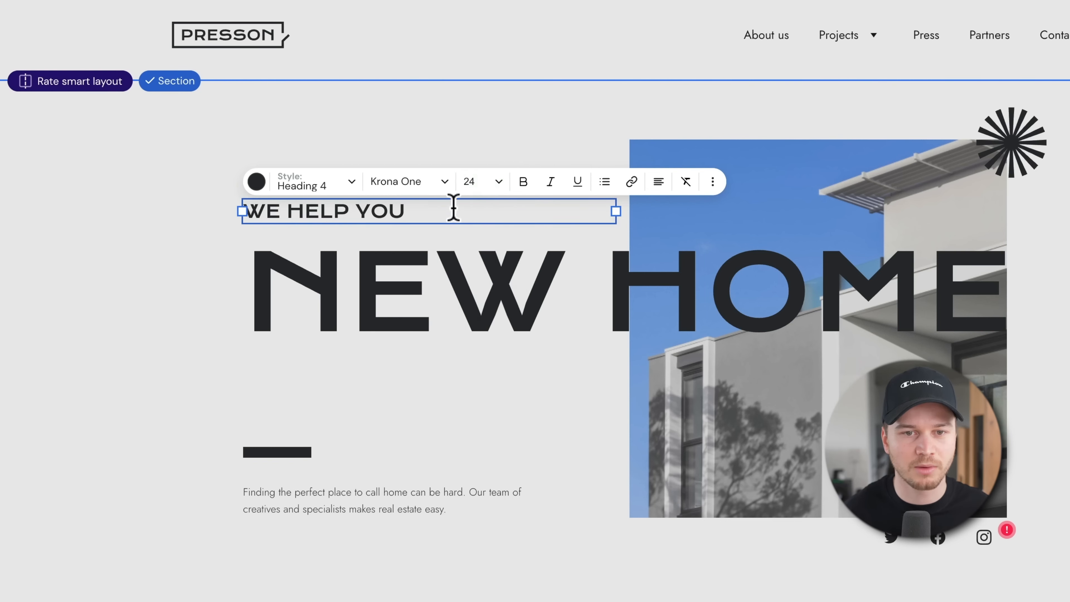
{"action": "left_click", "coordinate": [464, 182]}
{"action": "left_click", "coordinate": [476, 296]}
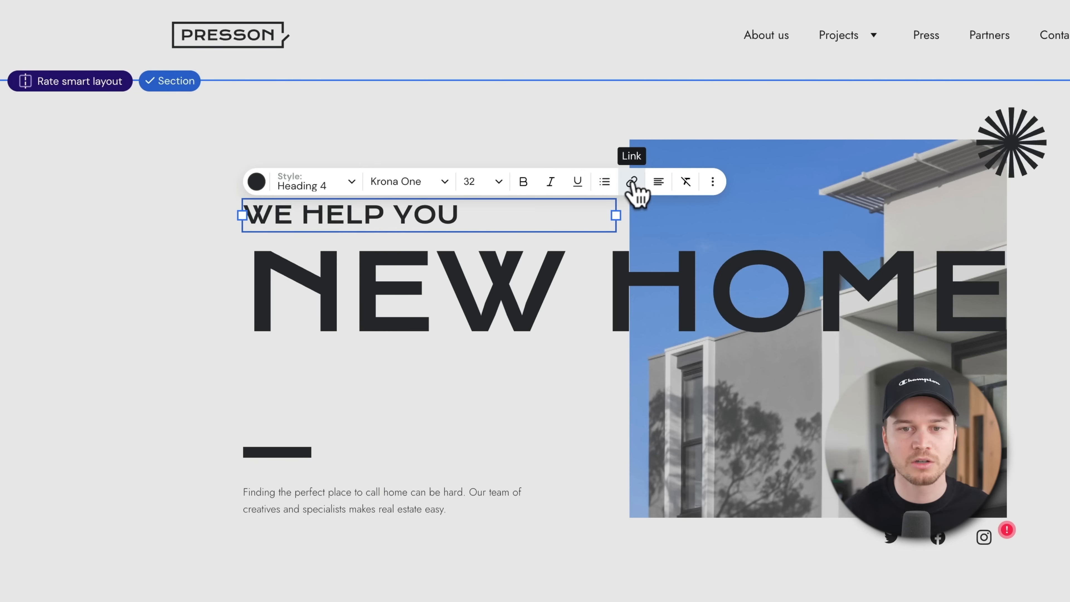
{"action": "left_click", "coordinate": [460, 291]}
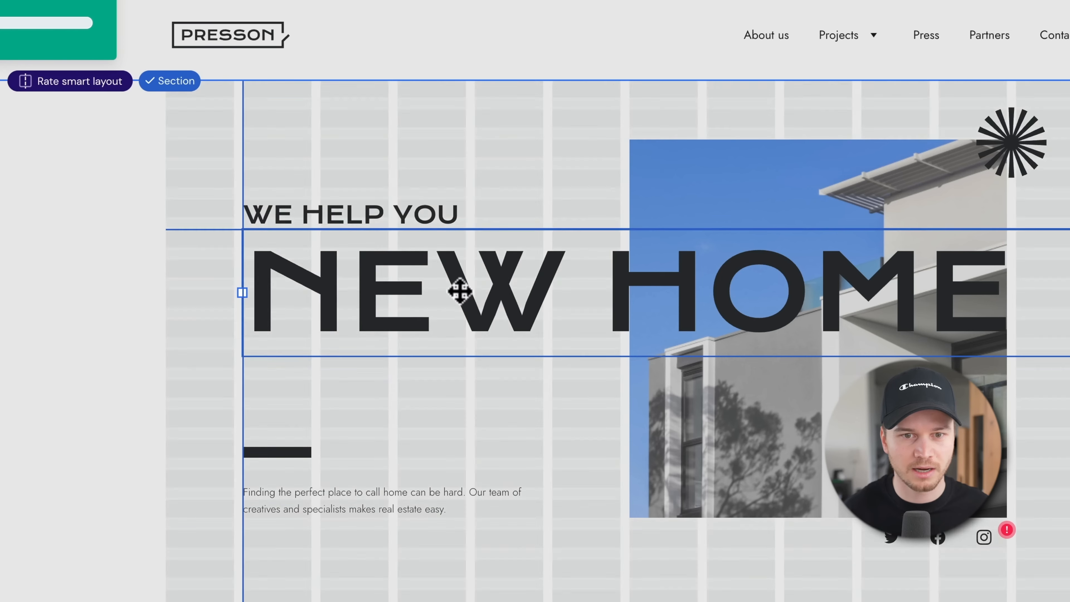
Replace the NEW HOME headline text with 'BOOST SALES'
{"action": "double_click", "coordinate": [461, 291]}
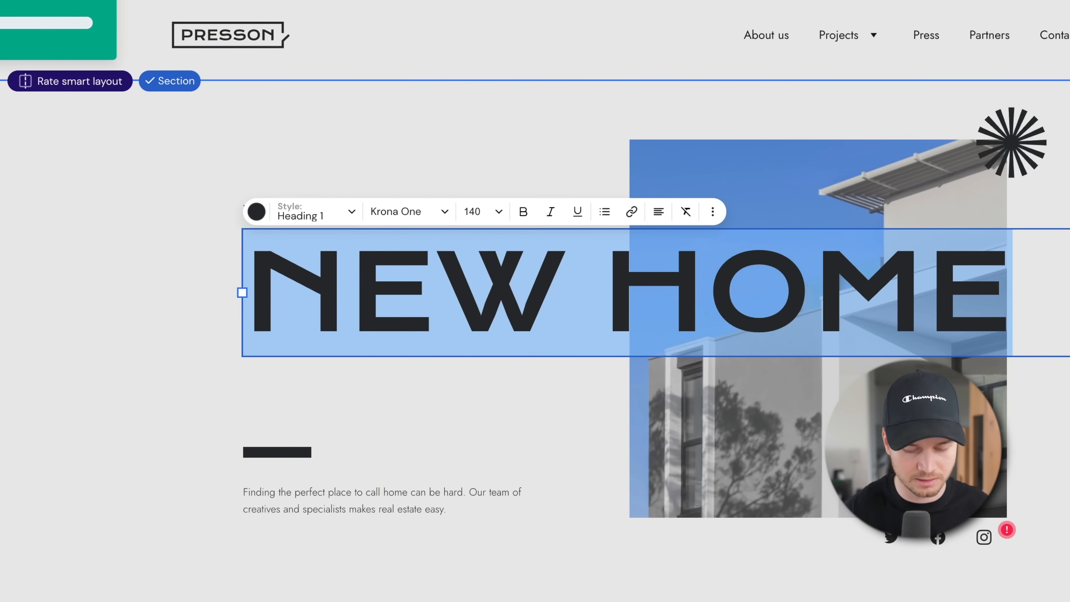
{"action": "type", "text": "BOS"}
{"action": "key", "text": "BackSpace"}
{"action": "type", "text": "OST SALES"}
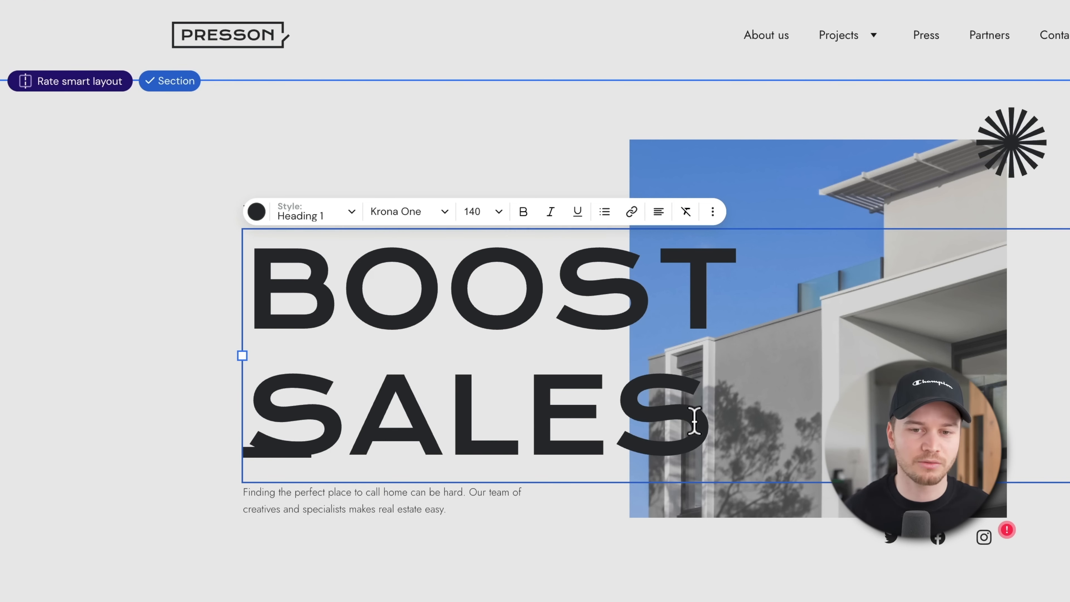
Set the BOOST SALES headline to font size 80 so it fits on one line
{"action": "left_click_drag", "start_coordinate": [694, 420], "coordinate": [285, 248]}
{"action": "left_click", "coordinate": [485, 212]}
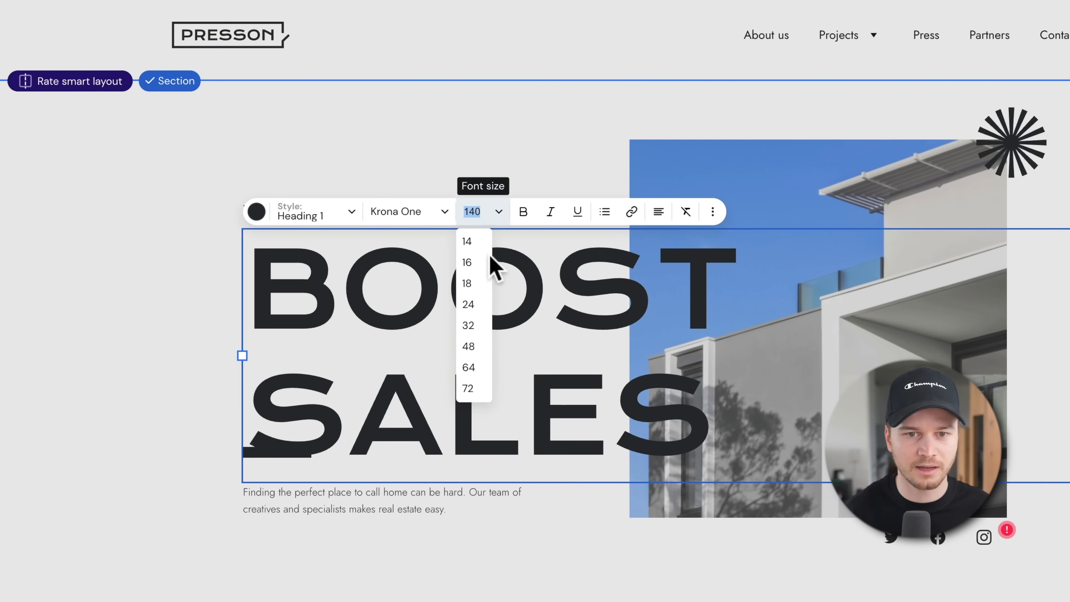
{"action": "type", "text": "1"}
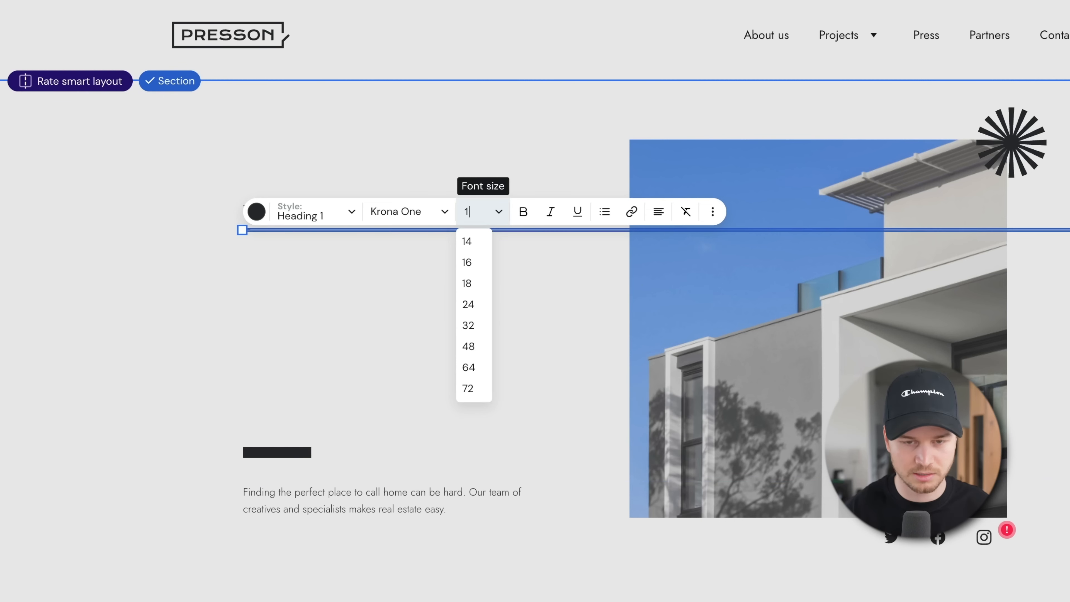
{"action": "type", "text": "00"}
{"action": "key", "text": "BackSpace"}
{"action": "key", "text": "BackSpace"}
{"action": "type", "text": "80"}
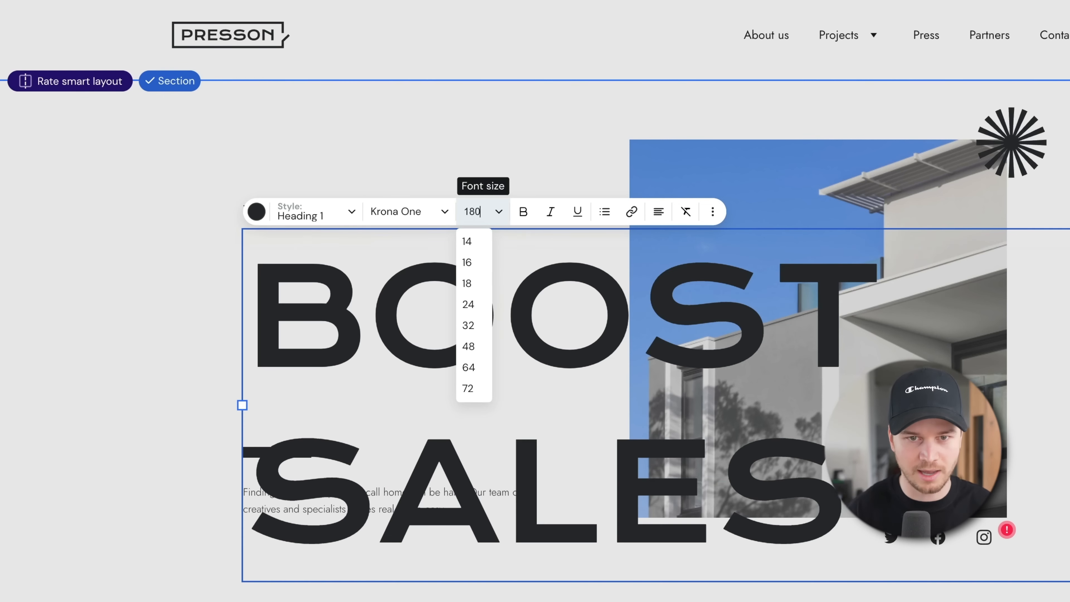
{"action": "key", "text": "BackSpace"}
{"action": "key", "text": "BackSpace"}
{"action": "key", "text": "BackSpace"}
{"action": "type", "text": "80"}
{"action": "key", "text": "Escape"}
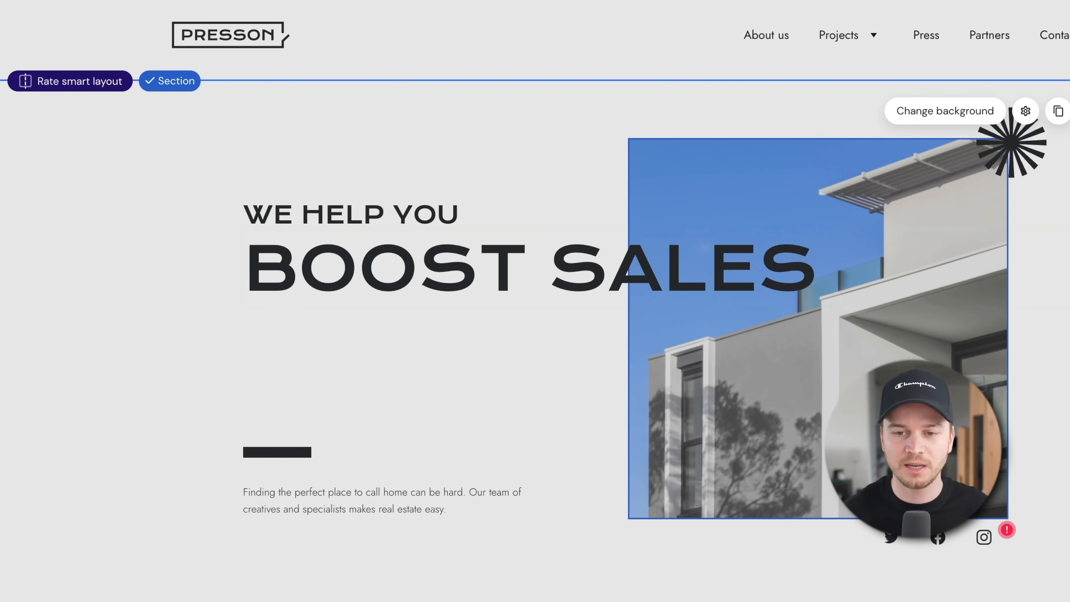
Replace the hero house photo with a free 'business' stock photo of someone at a laptop
{"action": "left_click", "coordinate": [731, 415]}
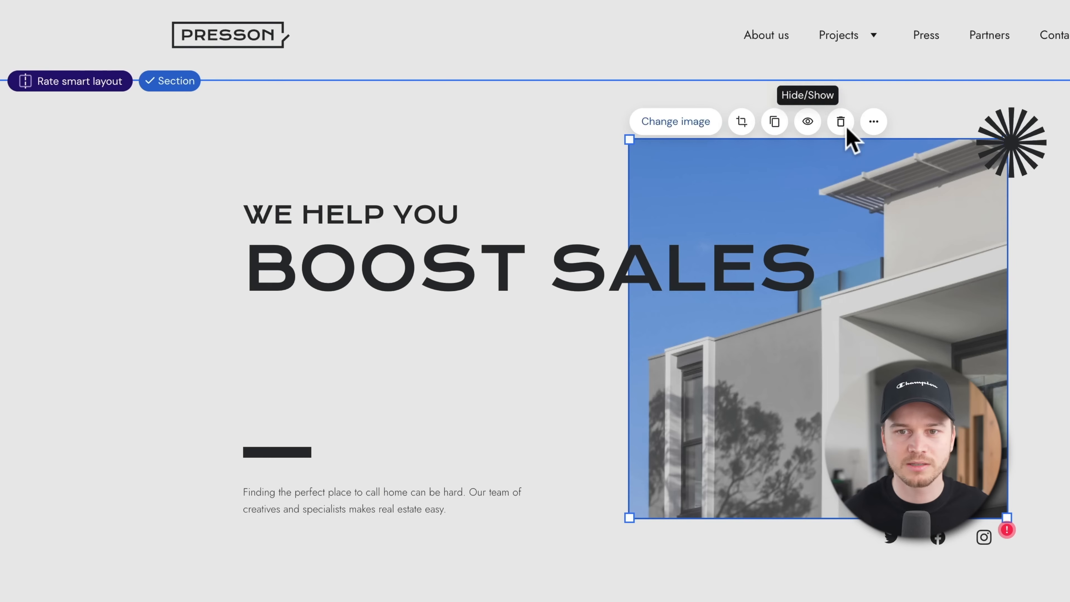
{"action": "left_click", "coordinate": [697, 123]}
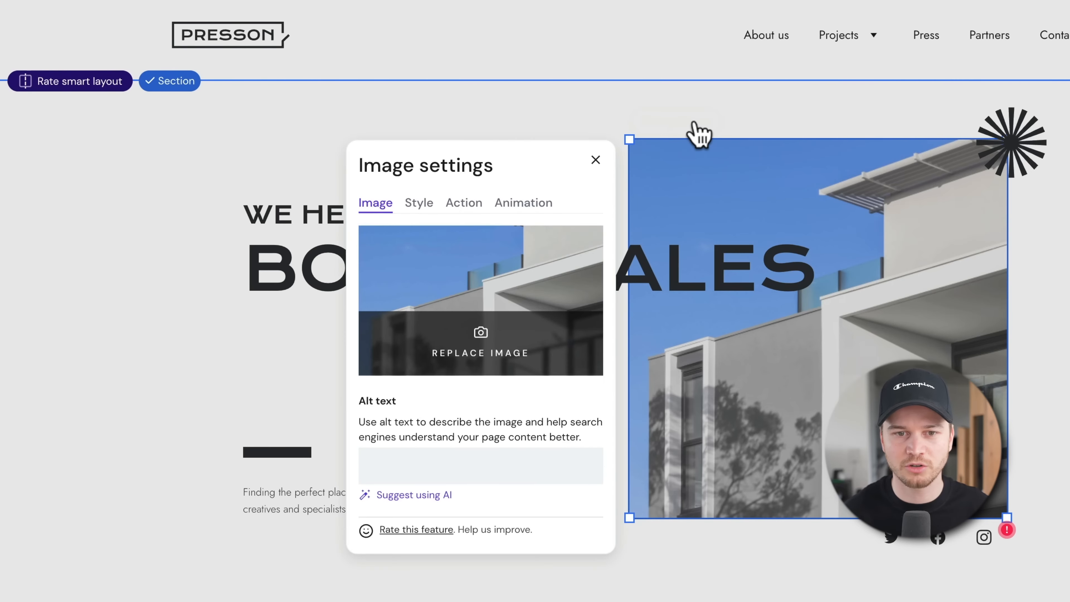
{"action": "left_click", "coordinate": [483, 356]}
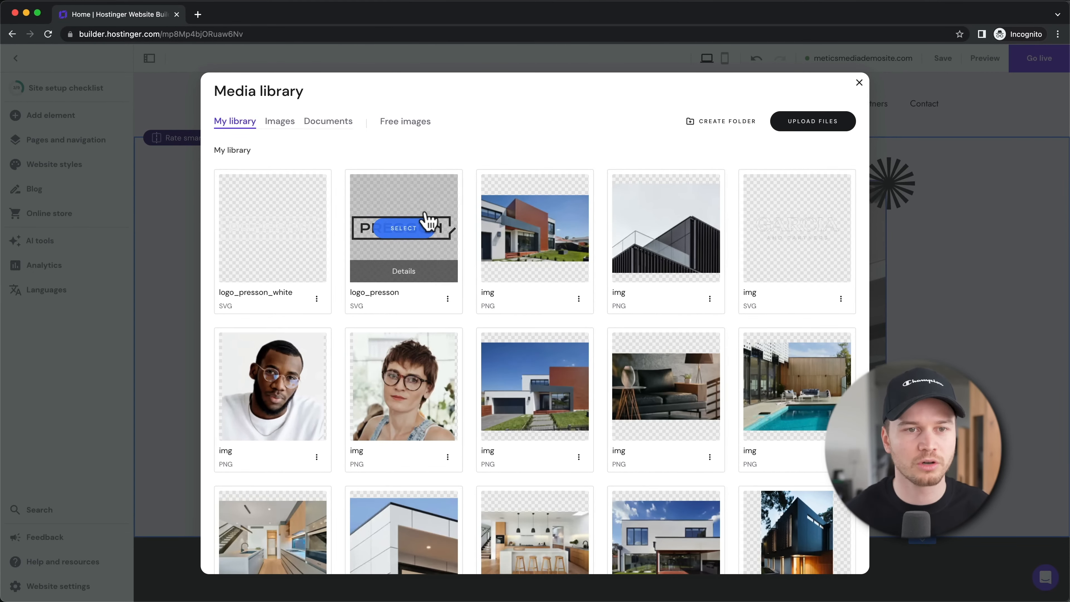
{"action": "left_click", "coordinate": [417, 134]}
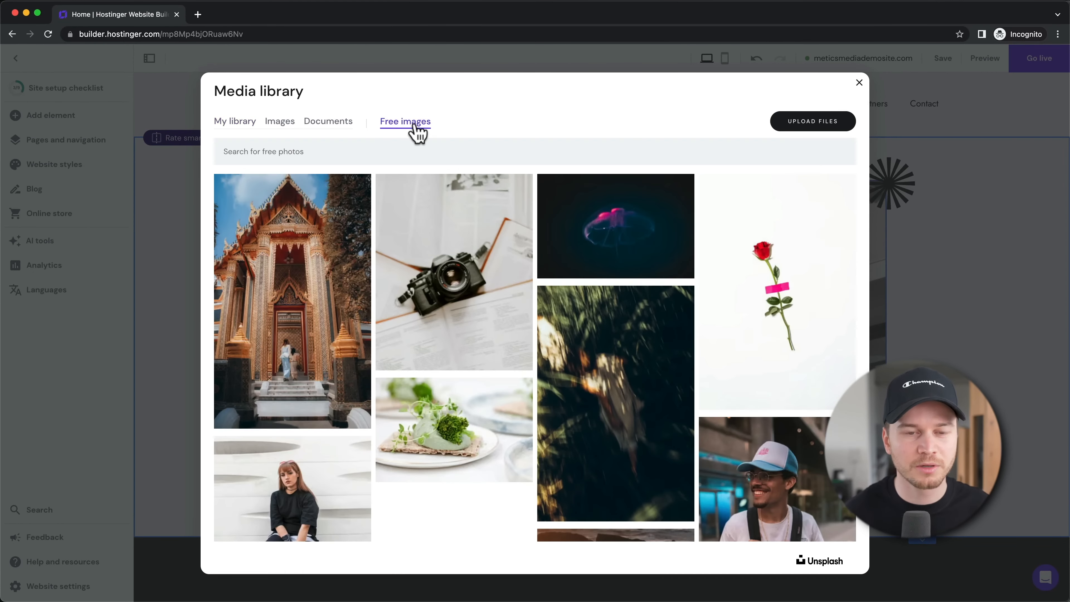
{"action": "left_click", "coordinate": [292, 151]}
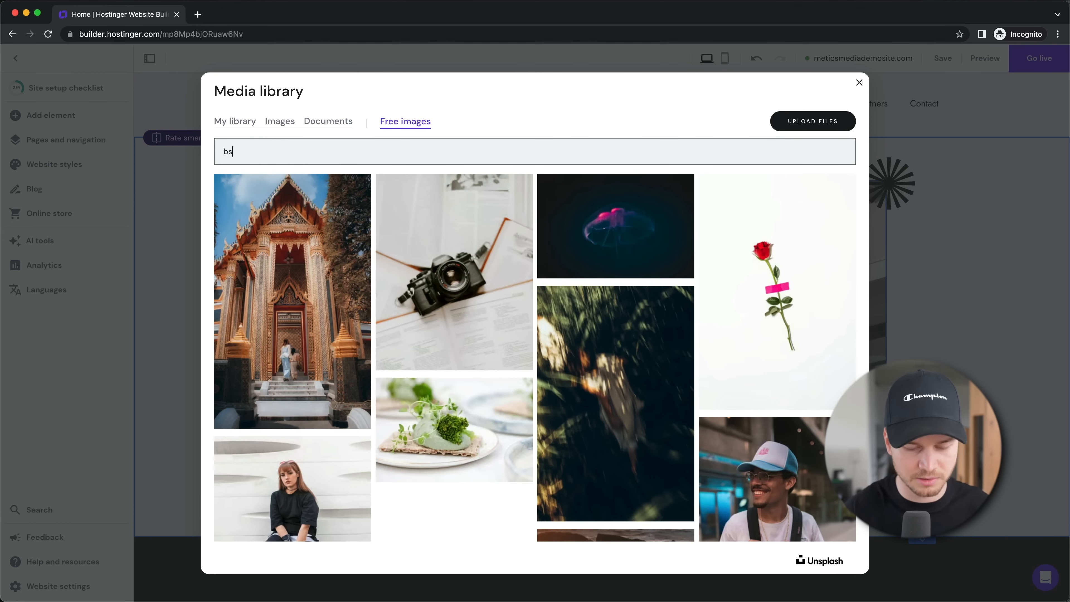
{"action": "type", "text": "busni"}
{"action": "key", "text": "BackSpace"}
{"action": "key", "text": "BackSpace"}
{"action": "type", "text": "iness"}
{"action": "scroll", "coordinate": [346, 272], "scroll_direction": "down", "scroll_amount": 5}
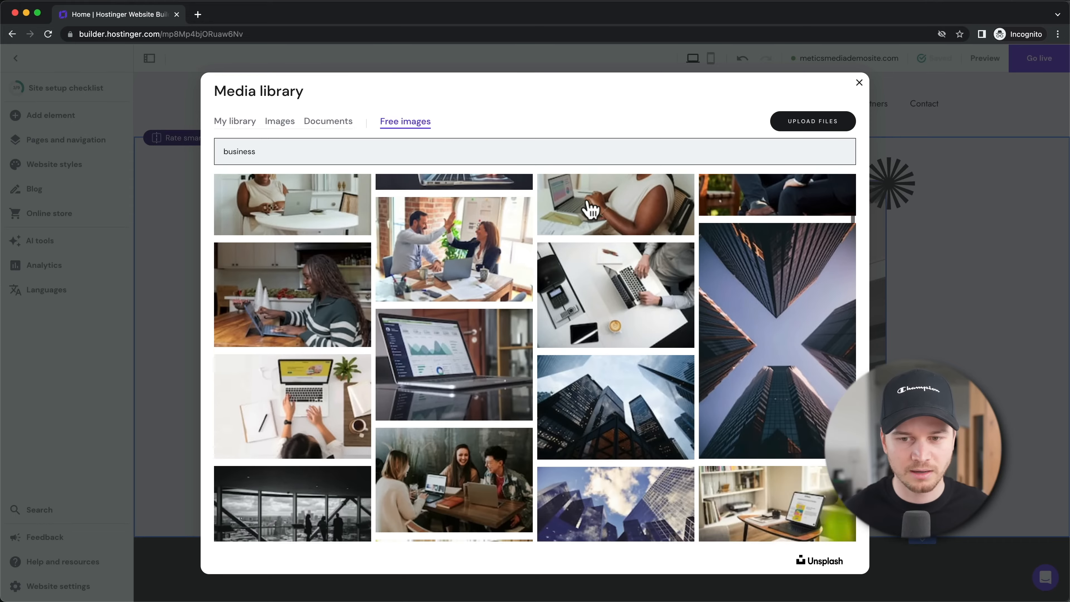
{"action": "left_click", "coordinate": [285, 295]}
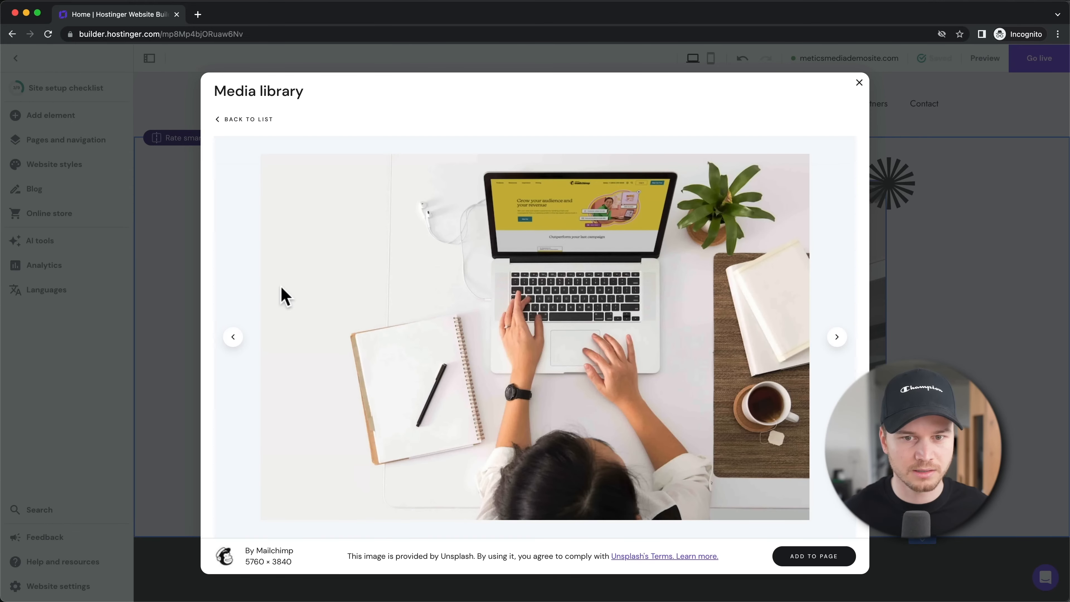
{"action": "left_click", "coordinate": [823, 563]}
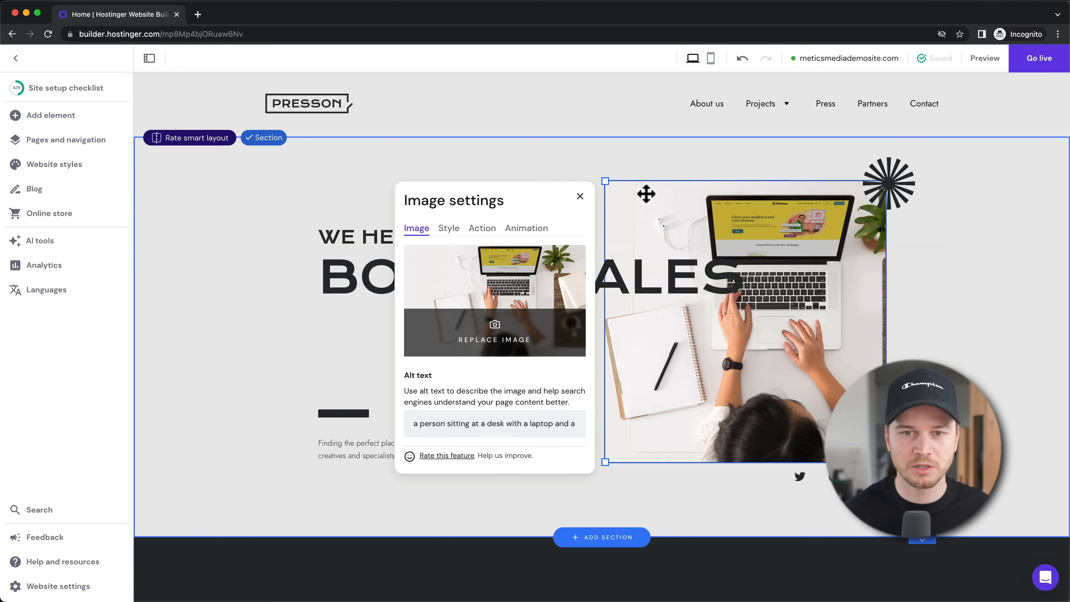
{"action": "left_click", "coordinate": [580, 196]}
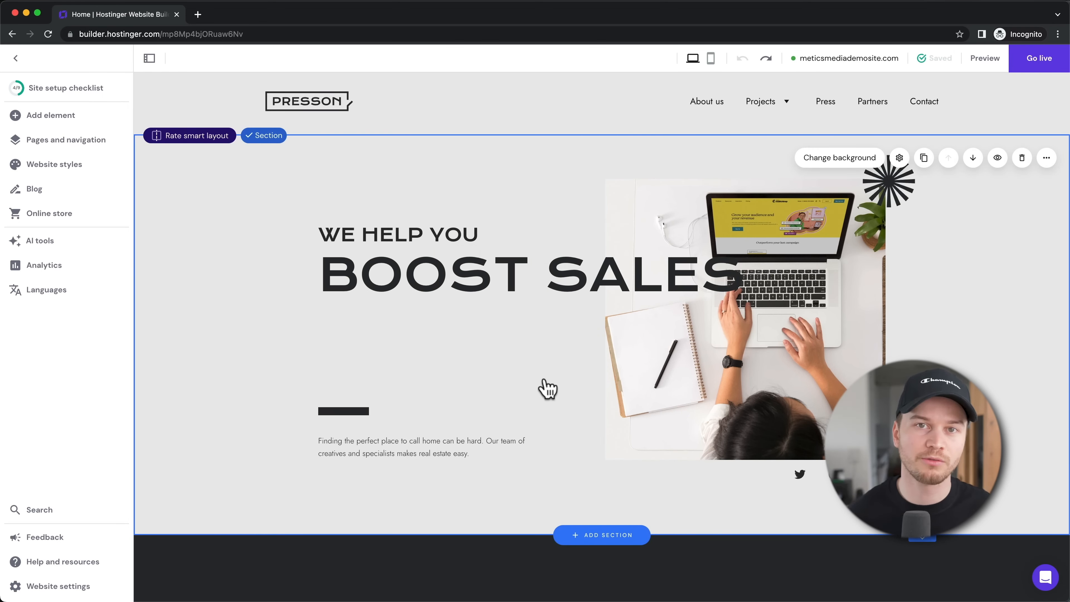
Lower the BOOST SALES heading slightly and bring WE HELP YOU down to sit just above it
{"action": "left_click", "coordinate": [513, 285]}
{"action": "left_click_drag", "start_coordinate": [514, 291], "coordinate": [511, 339]}
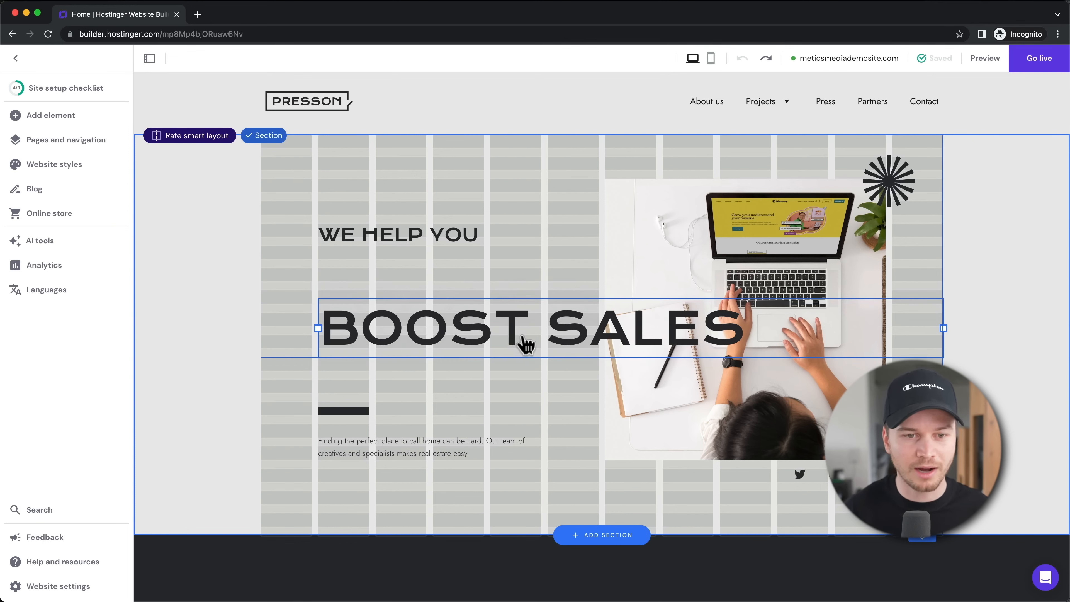
{"action": "mouse_move", "coordinate": [516, 345]}
{"action": "left_mouse_down"}
{"action": "mouse_move", "coordinate": [504, 358]}
{"action": "mouse_move", "coordinate": [515, 346]}
{"action": "left_mouse_up"}
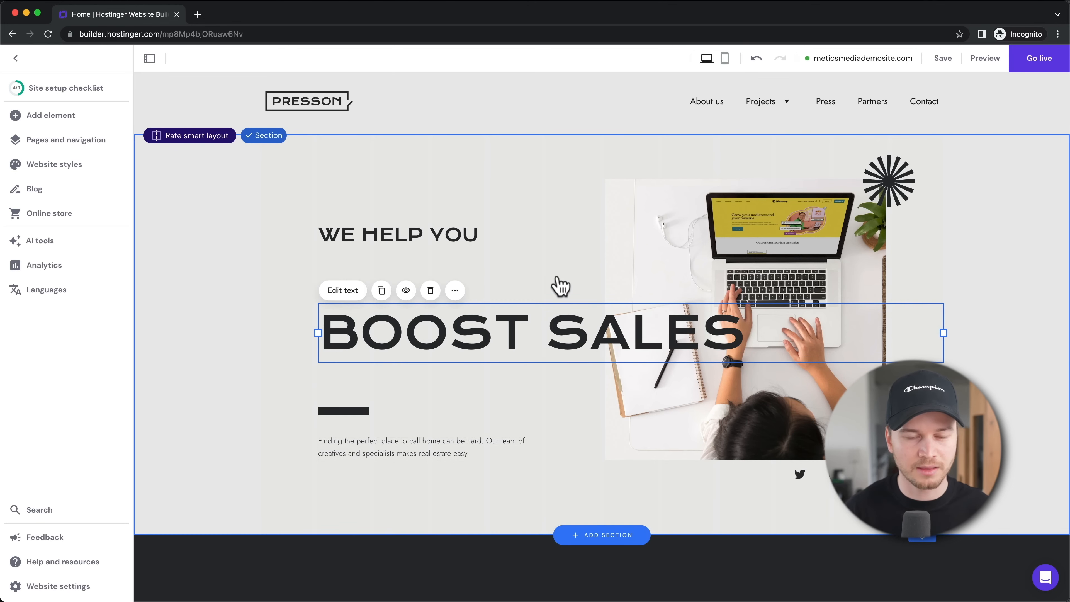
{"action": "left_click_drag", "start_coordinate": [444, 237], "coordinate": [451, 297]}
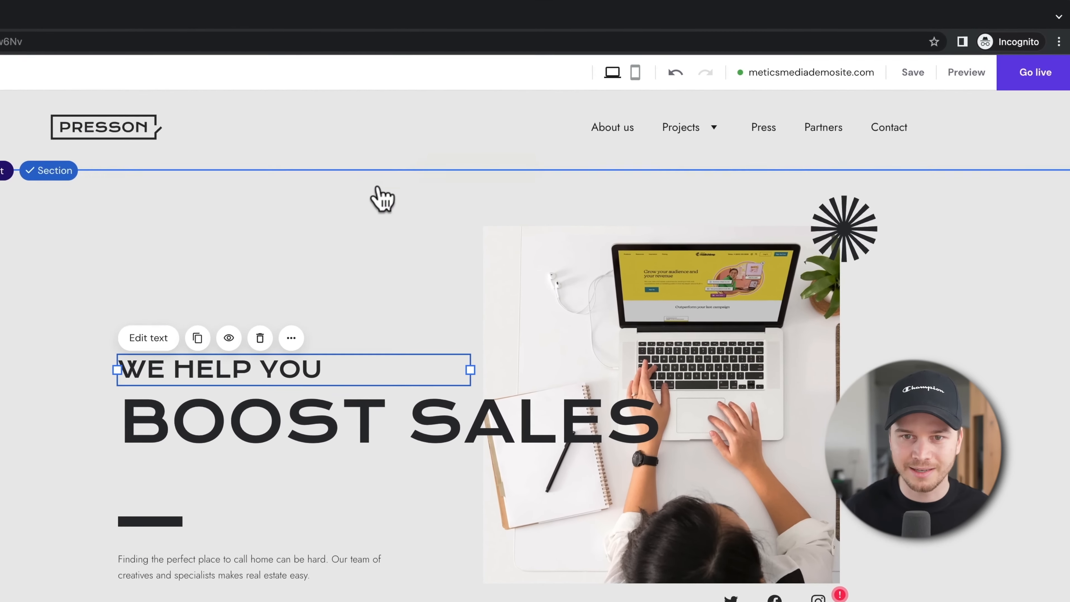
{"action": "left_click", "coordinate": [1023, 258]}
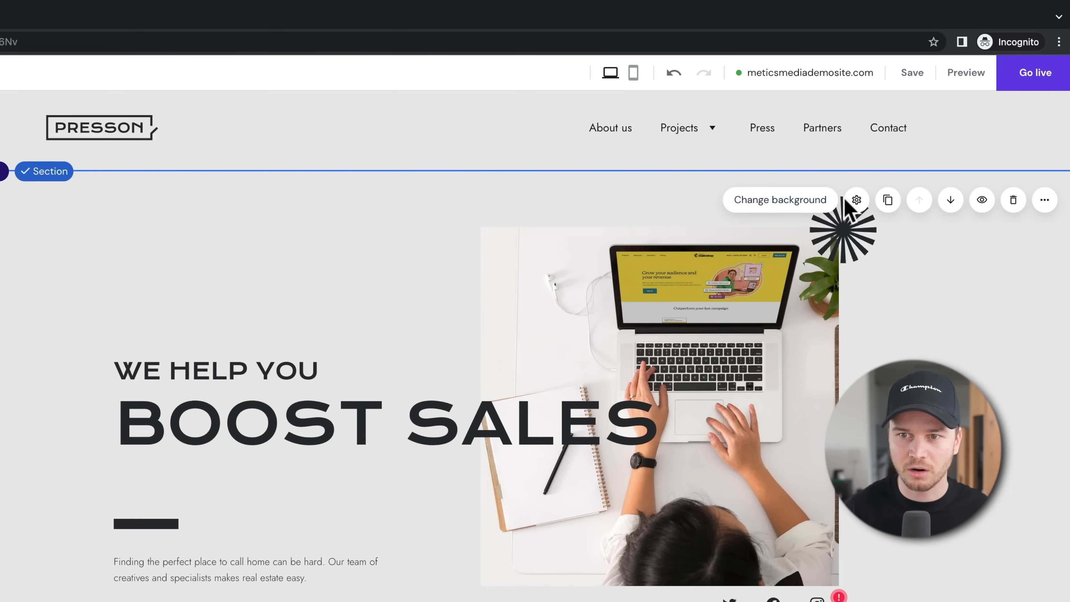
{"action": "left_click", "coordinate": [857, 201]}
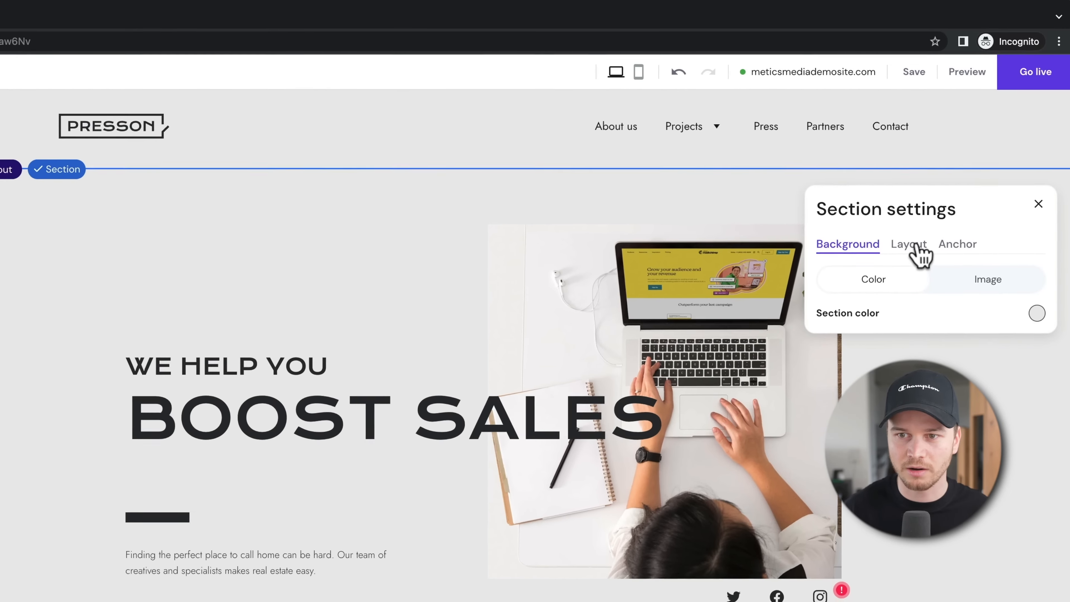
{"action": "left_click", "coordinate": [919, 248]}
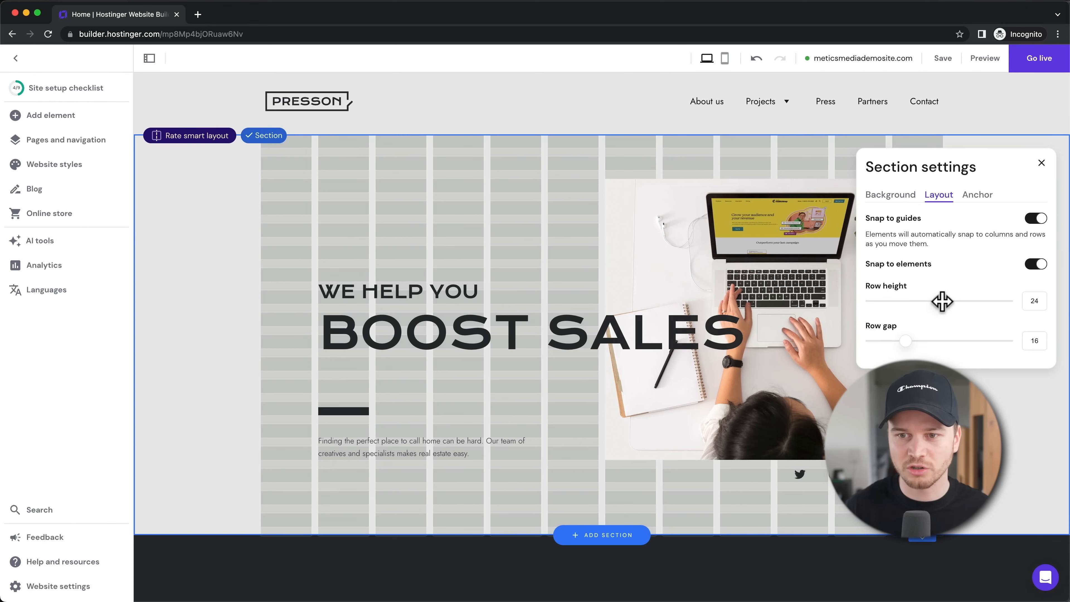
{"action": "mouse_move", "coordinate": [942, 300]}
{"action": "left_mouse_down"}
{"action": "mouse_move", "coordinate": [927, 301]}
{"action": "mouse_move", "coordinate": [939, 301]}
{"action": "left_mouse_up"}
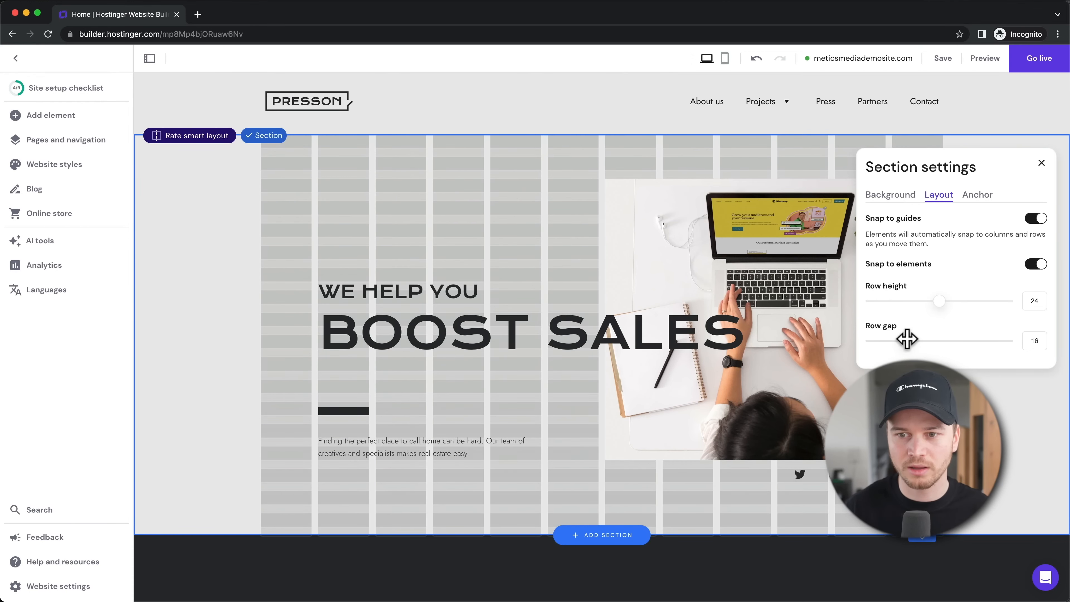
{"action": "mouse_move", "coordinate": [907, 339]}
{"action": "left_mouse_down"}
{"action": "mouse_move", "coordinate": [938, 340]}
{"action": "mouse_move", "coordinate": [906, 340]}
{"action": "left_mouse_up"}
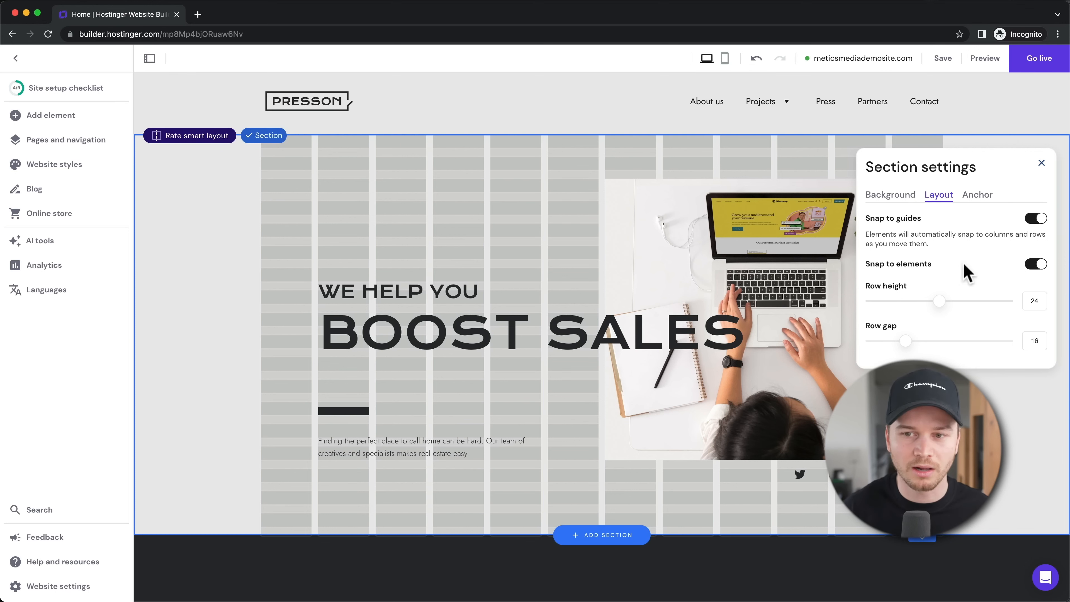
{"action": "left_click", "coordinate": [1042, 163]}
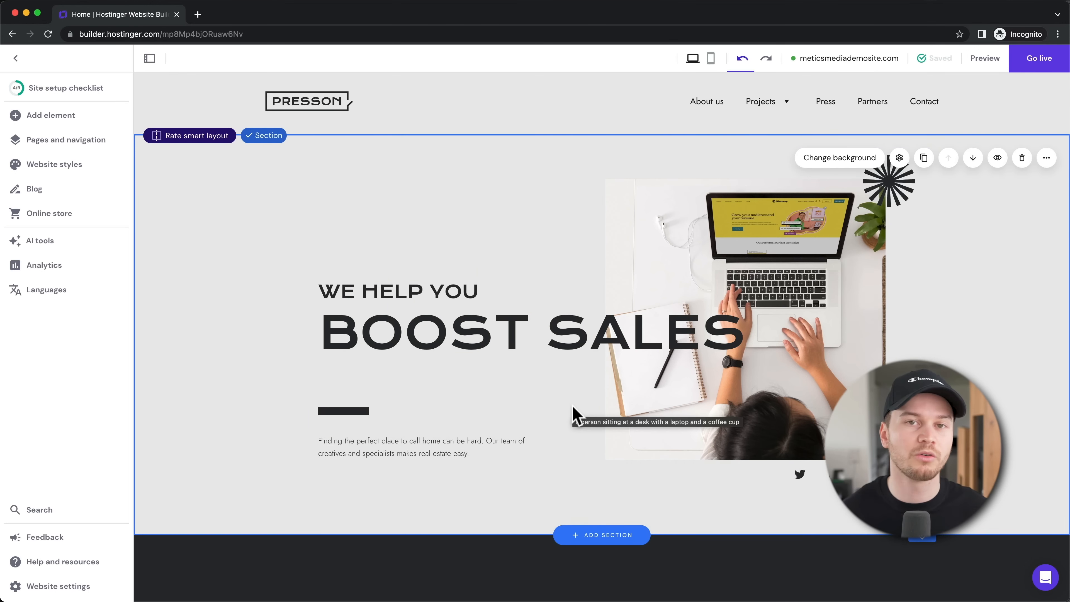
Delete the short dark divider bar beneath BOOST SALES, then undo the last change
{"action": "left_click", "coordinate": [348, 406]}
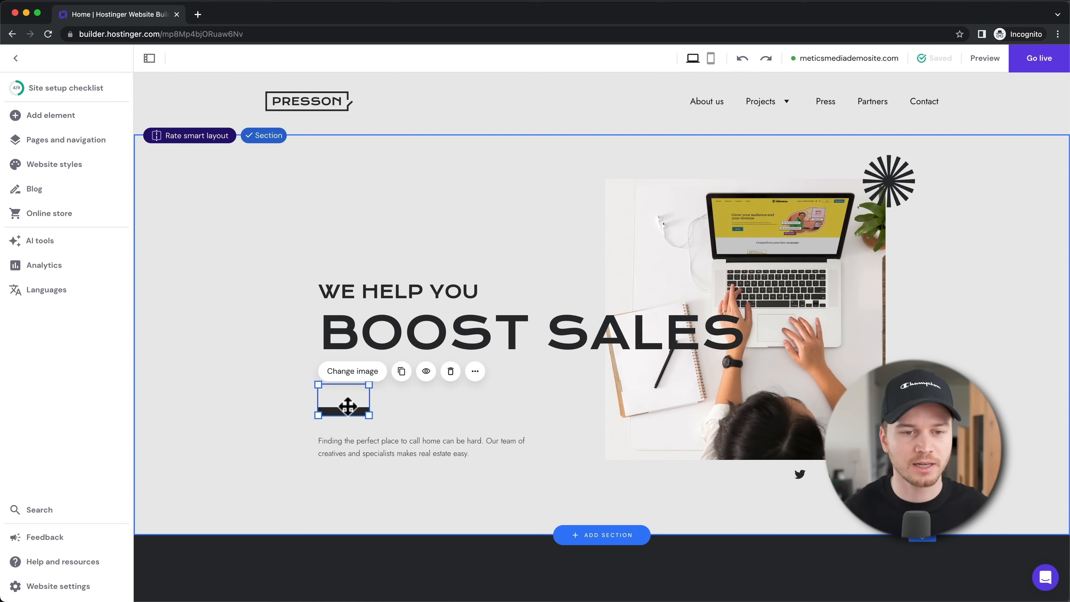
{"action": "left_click", "coordinate": [450, 371]}
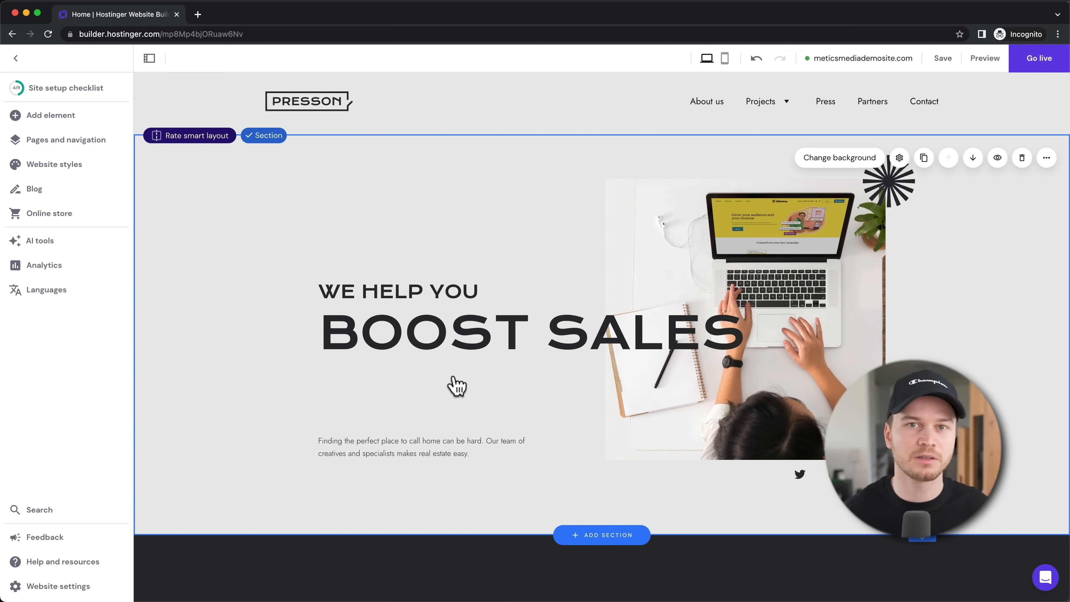
{"action": "key", "text": "super+z"}
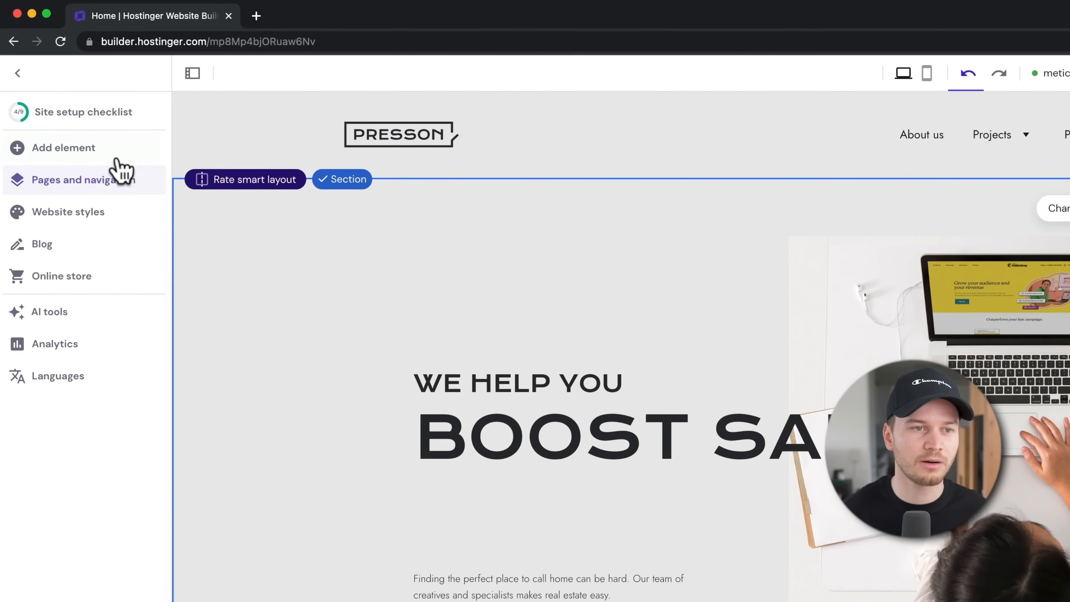
Add a Button element under the BOOST SALES heading and bring up its settings
{"action": "left_click", "coordinate": [91, 150]}
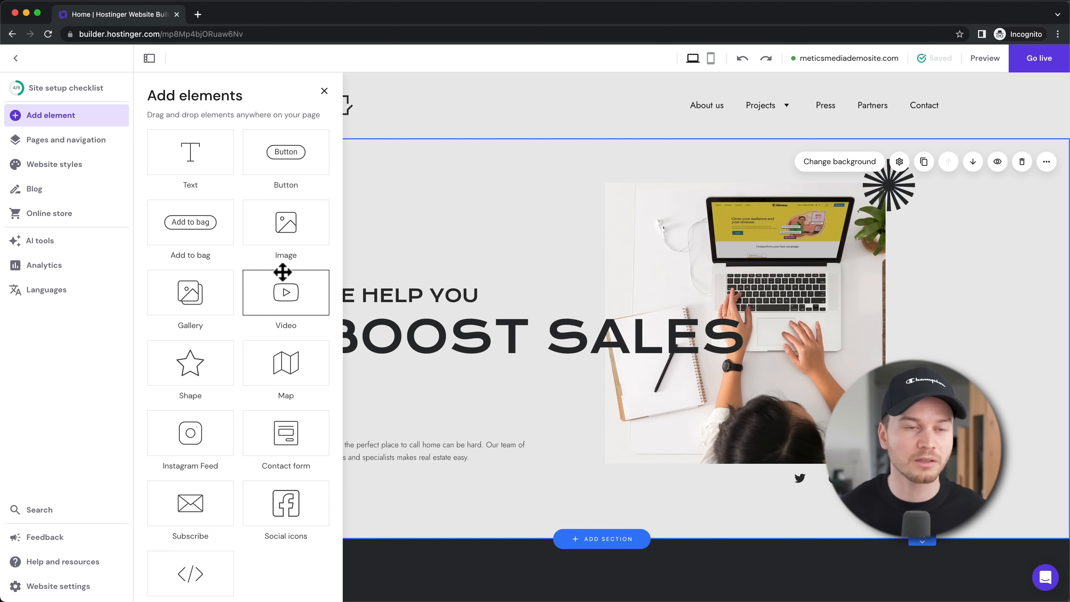
{"action": "left_click", "coordinate": [300, 154]}
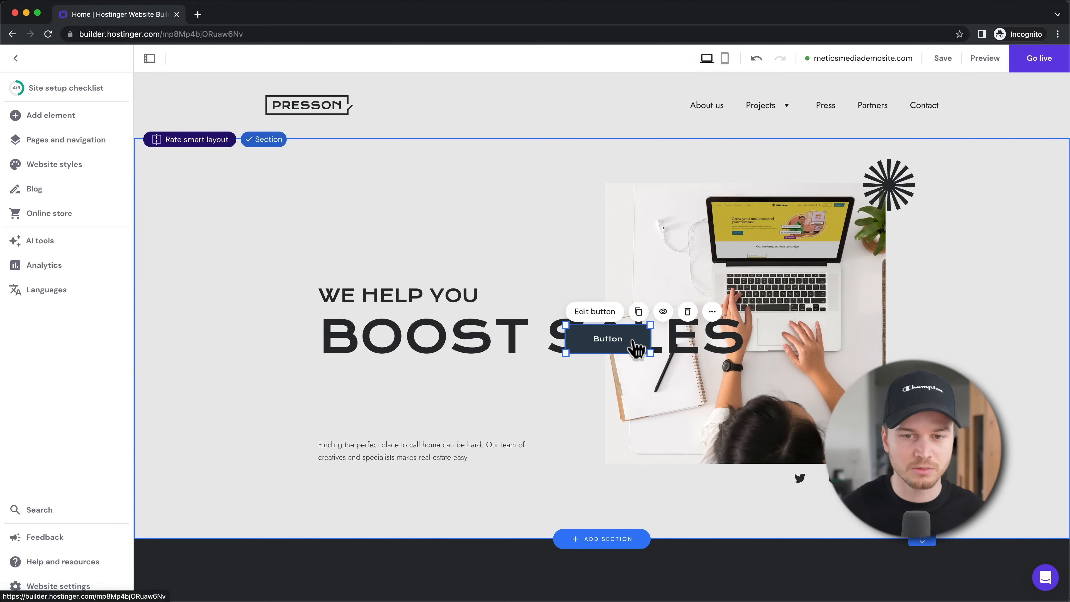
{"action": "left_click_drag", "start_coordinate": [636, 348], "coordinate": [390, 394]}
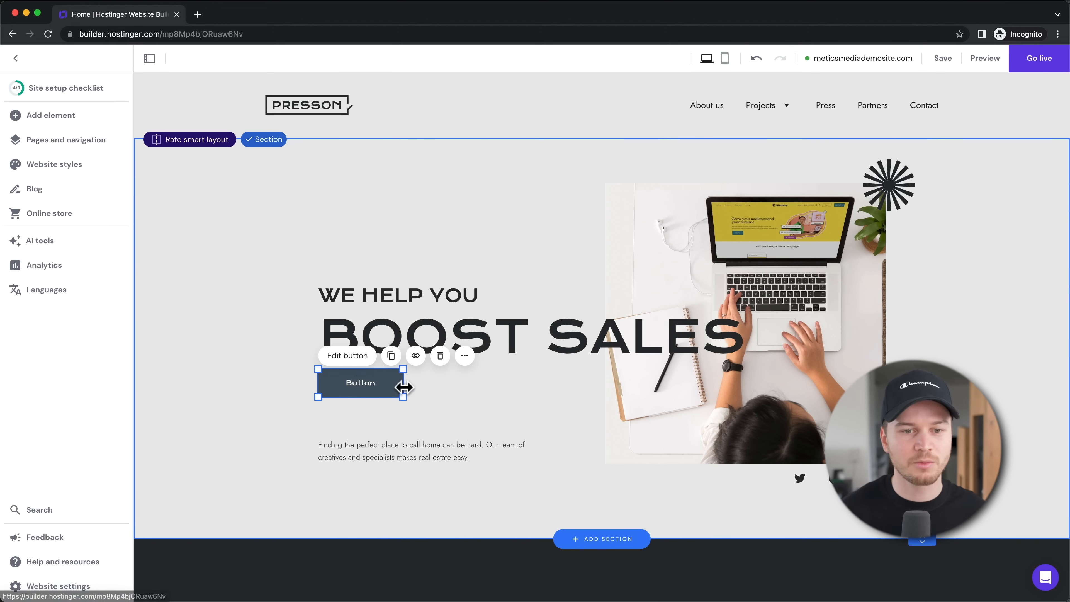
{"action": "left_click", "coordinate": [347, 356]}
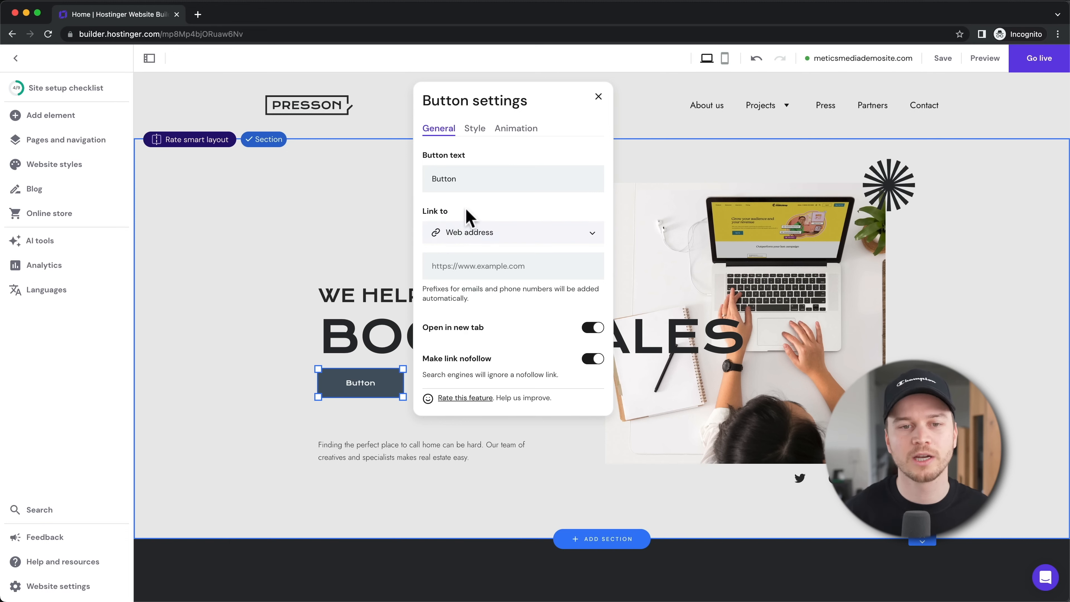
Link the hero button to the Contact page and slightly increase its text size
{"action": "left_click", "coordinate": [450, 236]}
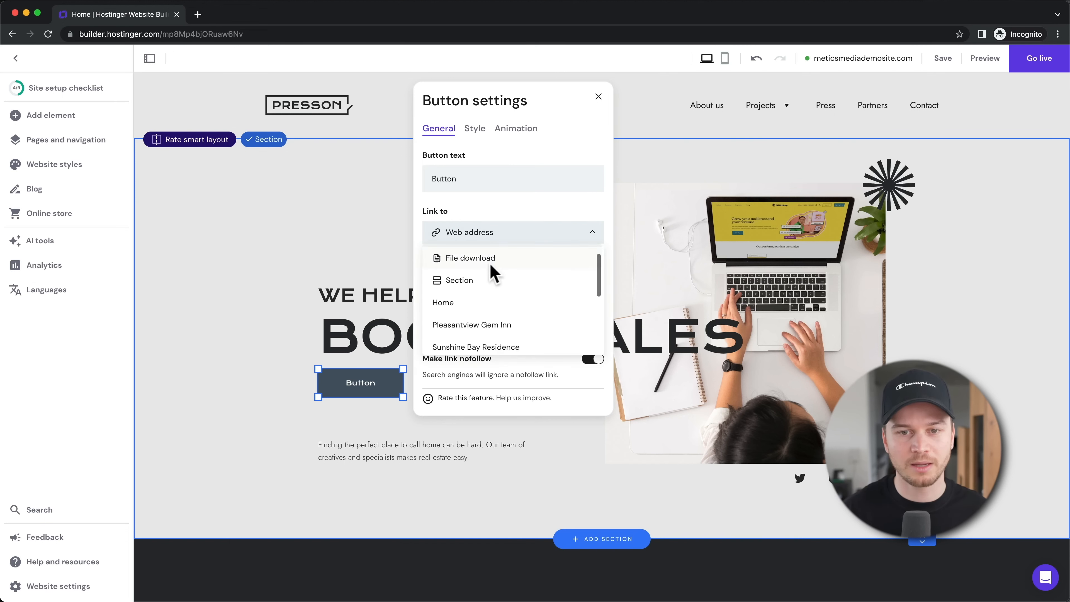
{"action": "scroll", "coordinate": [493, 274], "scroll_direction": "down", "scroll_amount": 5}
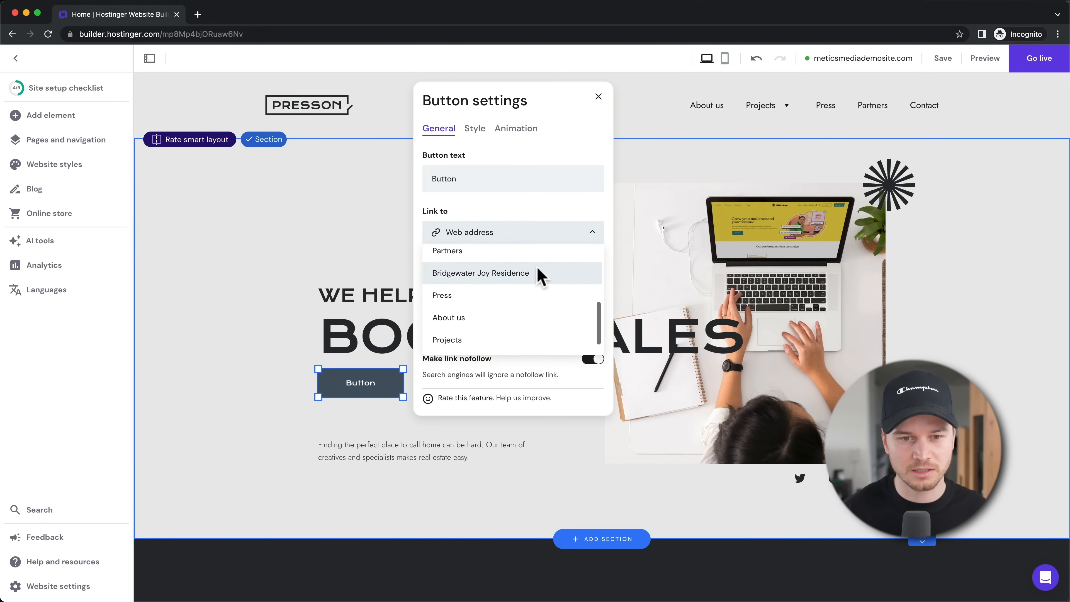
{"action": "scroll", "coordinate": [531, 276], "scroll_direction": "down", "scroll_amount": 1}
{"action": "left_click", "coordinate": [468, 338]}
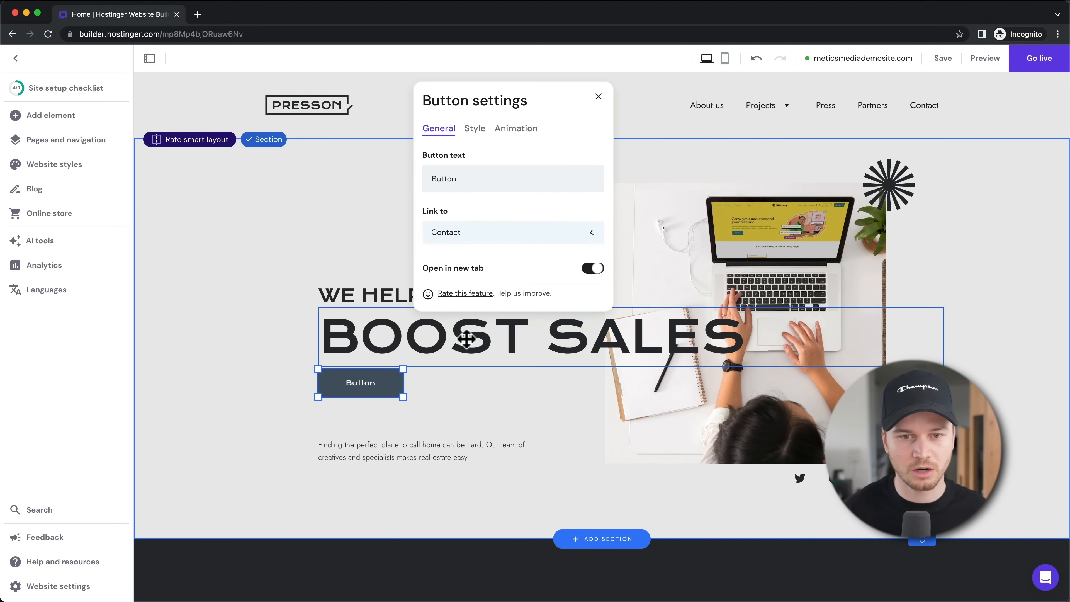
{"action": "left_click", "coordinate": [474, 128]}
{"action": "mouse_move", "coordinate": [435, 278]}
{"action": "left_mouse_down"}
{"action": "mouse_move", "coordinate": [483, 279]}
{"action": "mouse_move", "coordinate": [443, 278]}
{"action": "left_mouse_up"}
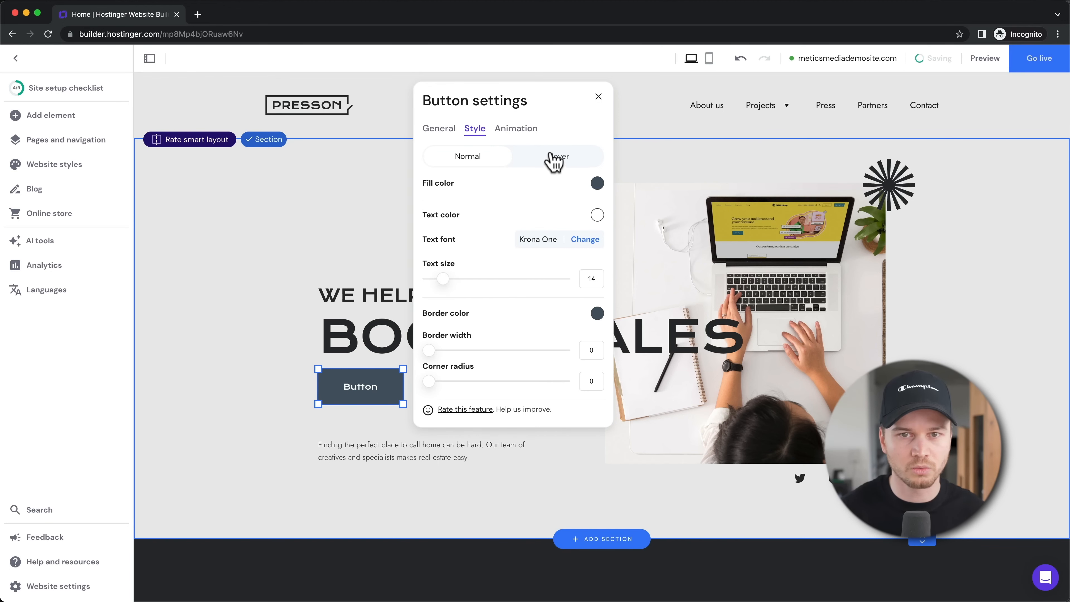
{"action": "left_click", "coordinate": [598, 96]}
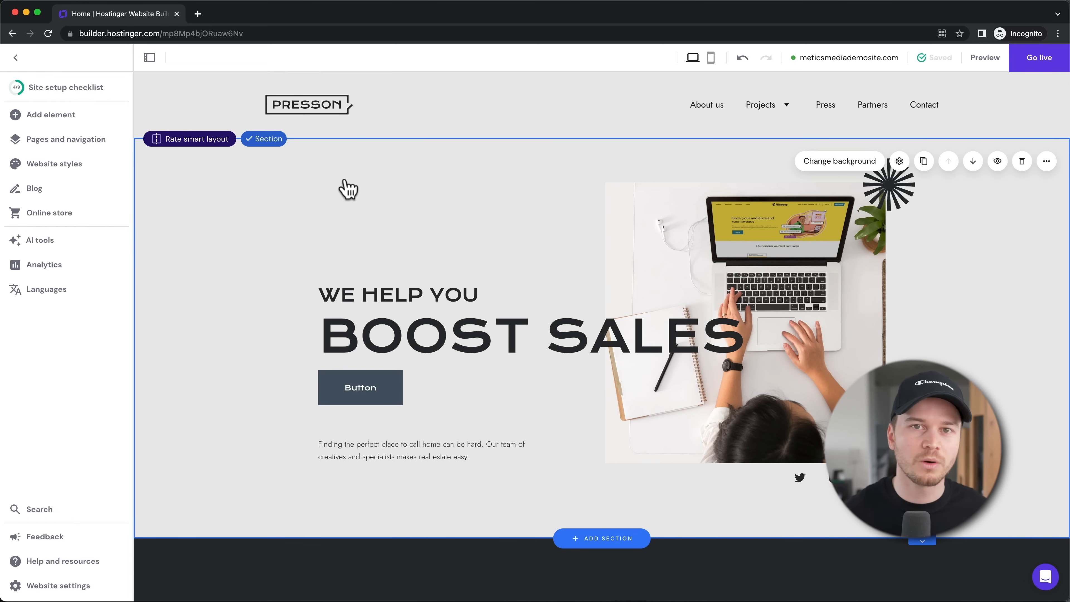
{"action": "scroll", "coordinate": [349, 190], "scroll_direction": "down", "scroll_amount": 9}
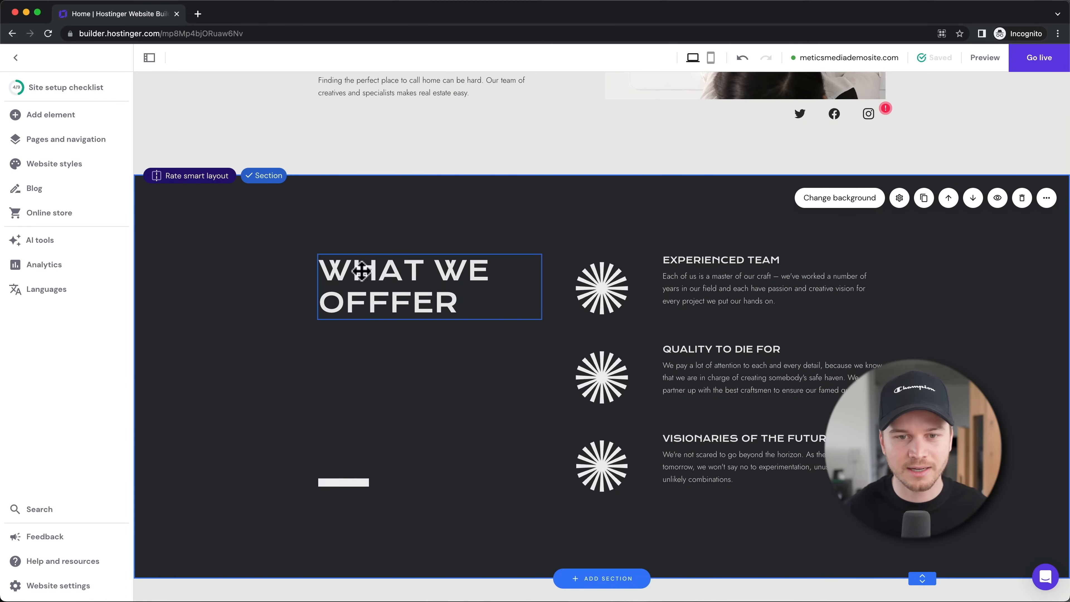
{"action": "scroll", "coordinate": [358, 277], "scroll_direction": "down", "scroll_amount": 10}
{"action": "scroll", "coordinate": [251, 287], "scroll_direction": "down", "scroll_amount": 3}
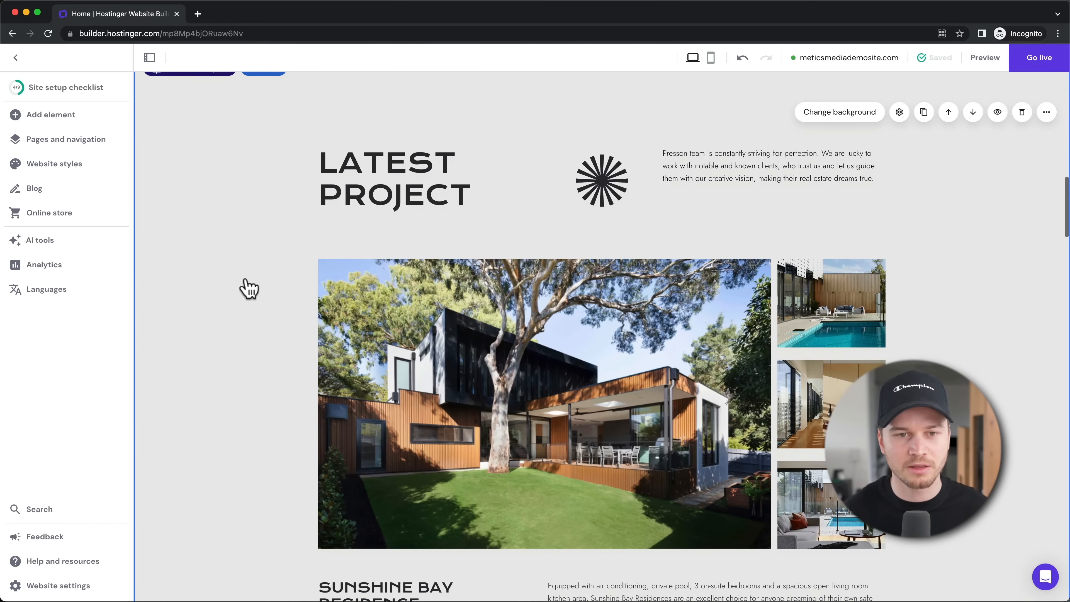
{"action": "scroll", "coordinate": [516, 253], "scroll_direction": "up", "scroll_amount": 2}
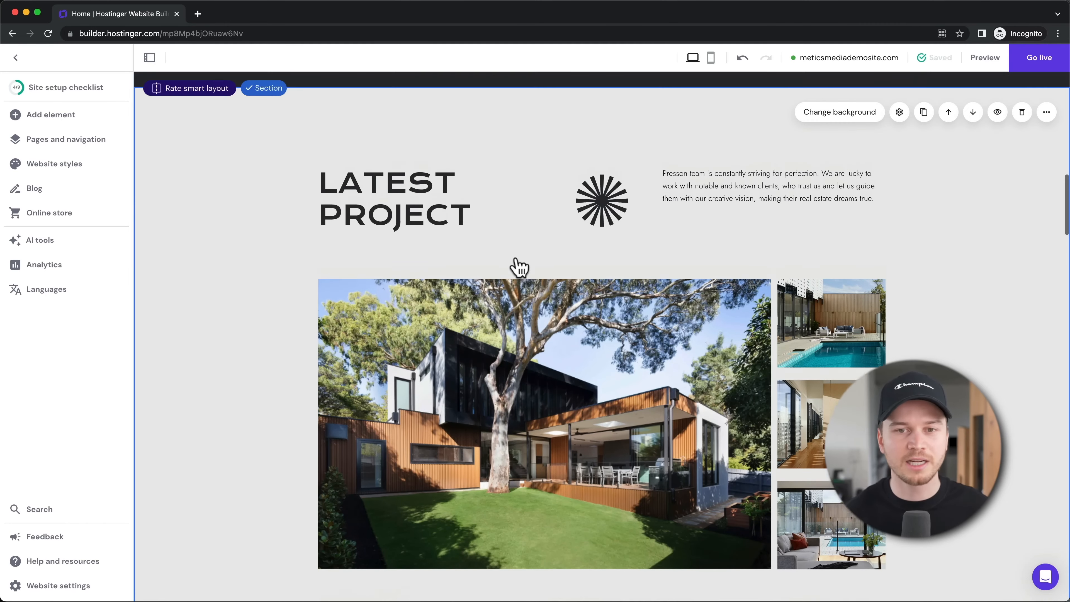
{"action": "scroll", "coordinate": [623, 305], "scroll_direction": "up", "scroll_amount": 15}
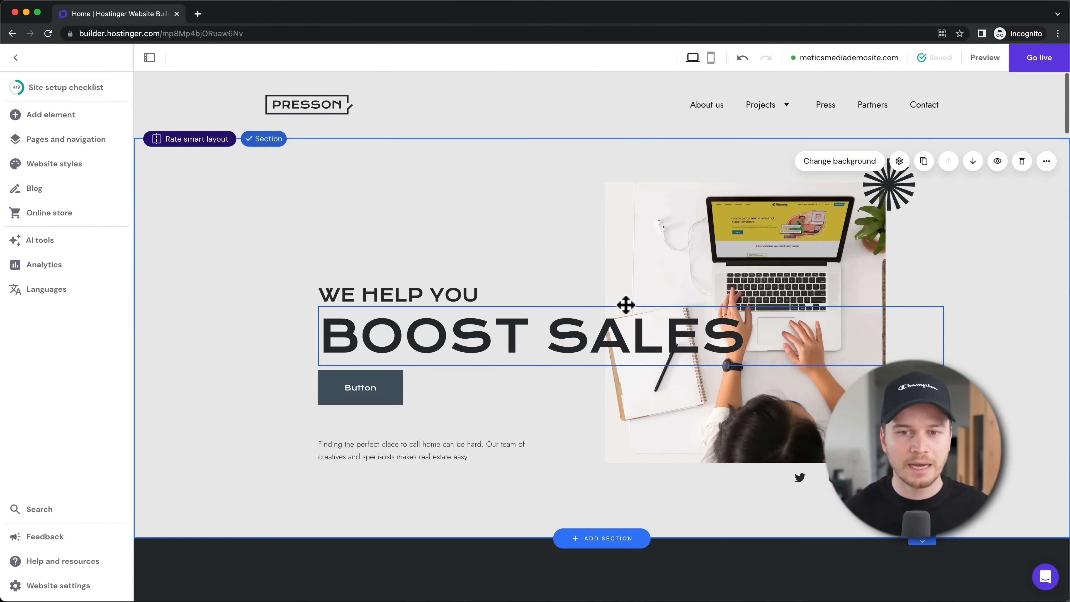
{"action": "scroll", "coordinate": [626, 305], "scroll_direction": "down", "scroll_amount": 5}
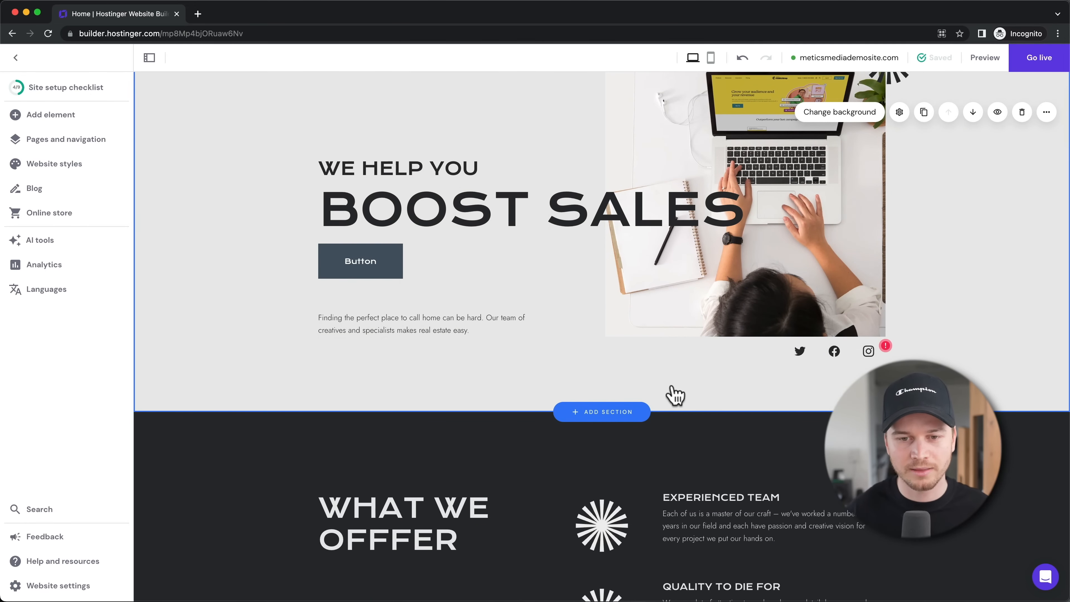
Insert the four-column Gallery section layout directly below the hero
{"action": "left_click", "coordinate": [599, 419]}
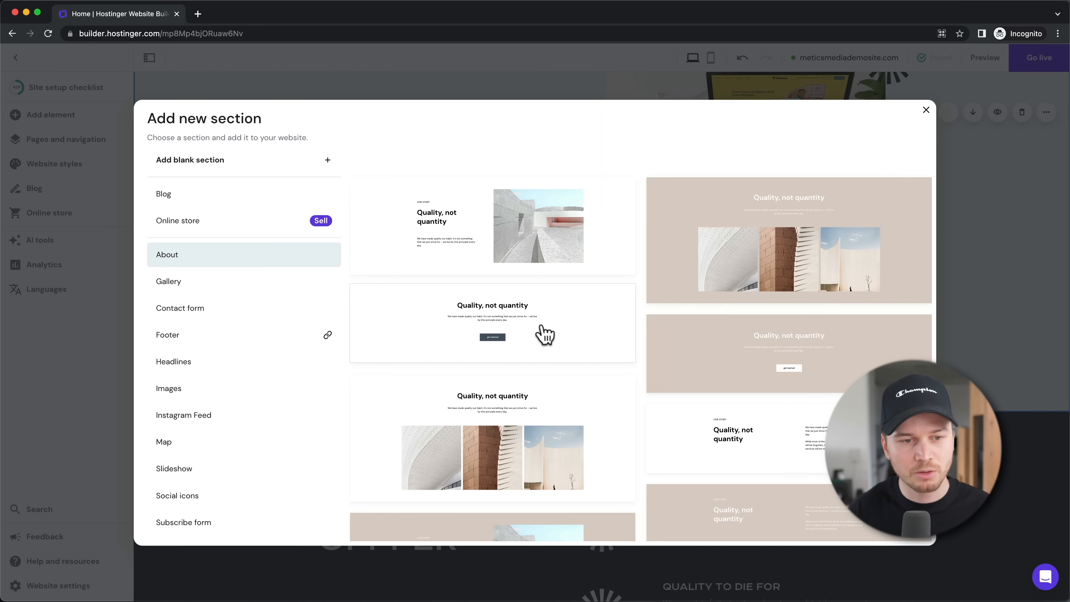
{"action": "left_click", "coordinate": [196, 295]}
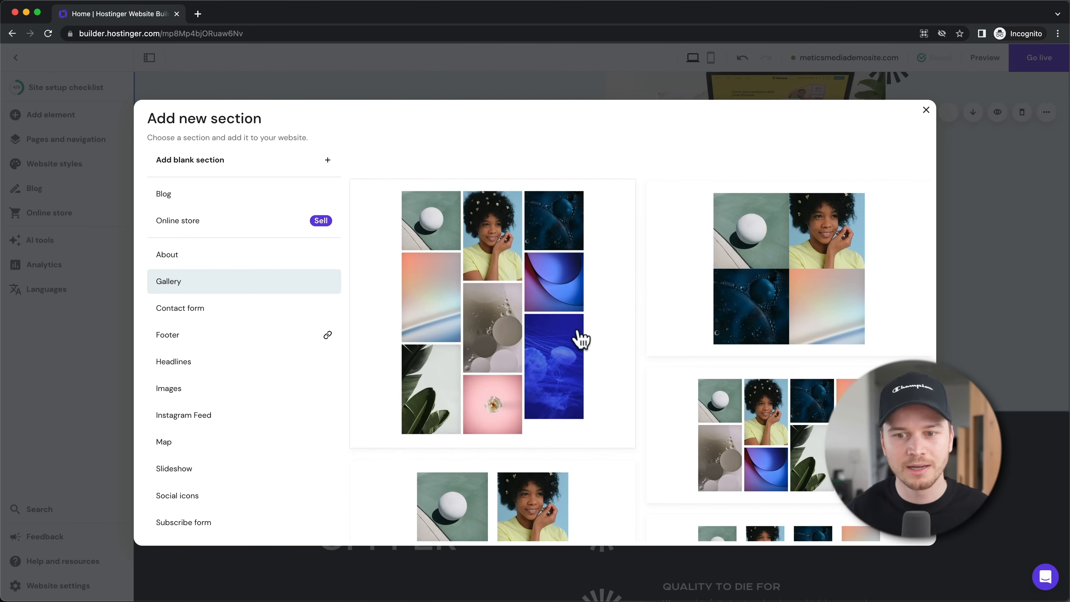
{"action": "scroll", "coordinate": [593, 351], "scroll_direction": "down", "scroll_amount": 3}
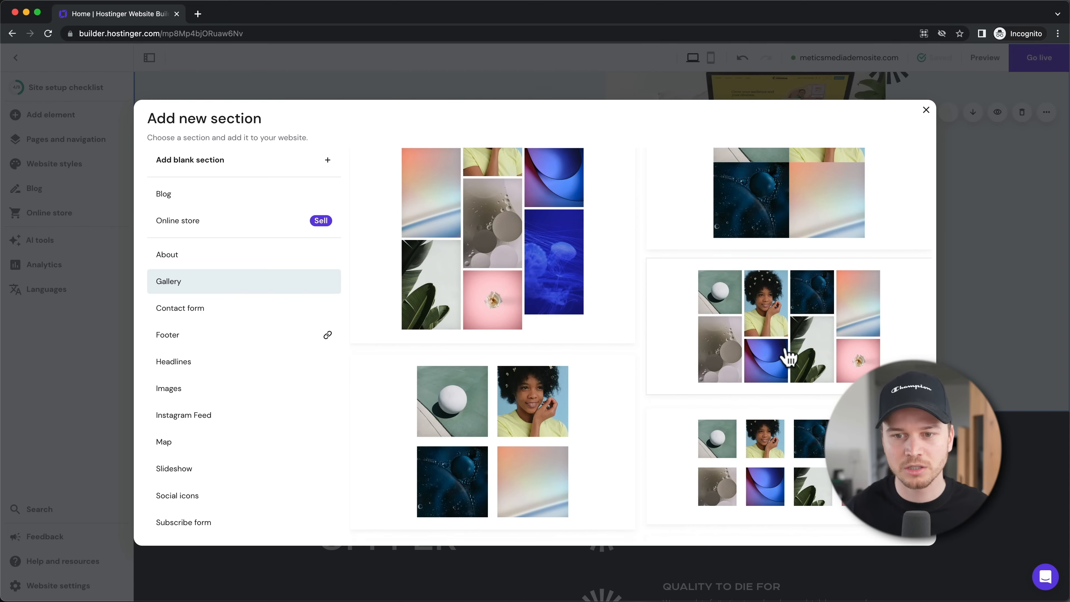
{"action": "left_click", "coordinate": [788, 358]}
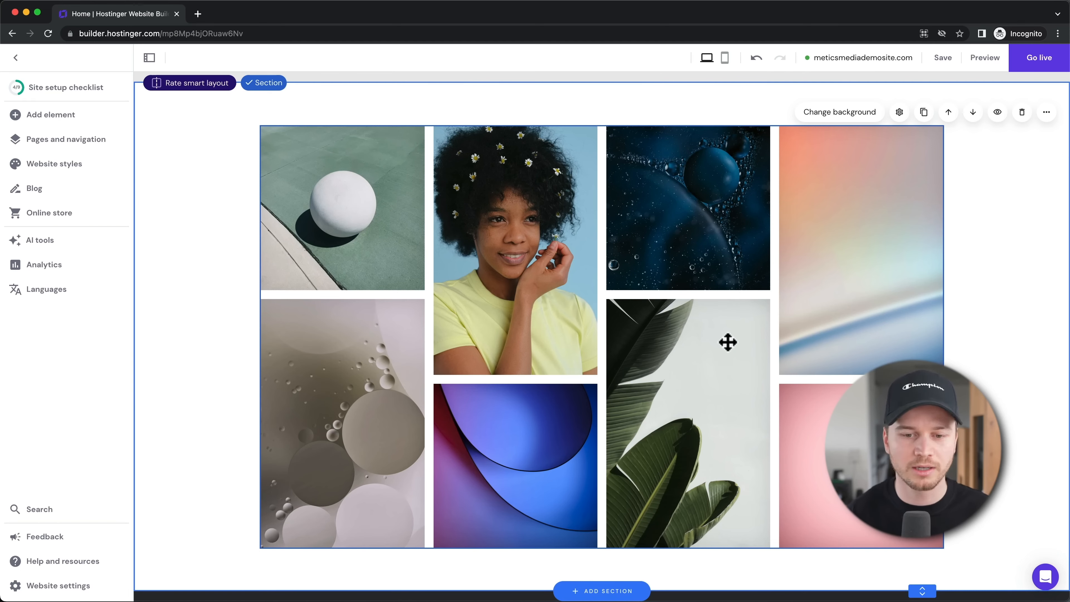
Move the gallery below What We Offer, undo that, then delete the gallery section
{"action": "scroll", "coordinate": [728, 342], "scroll_direction": "up", "scroll_amount": 6}
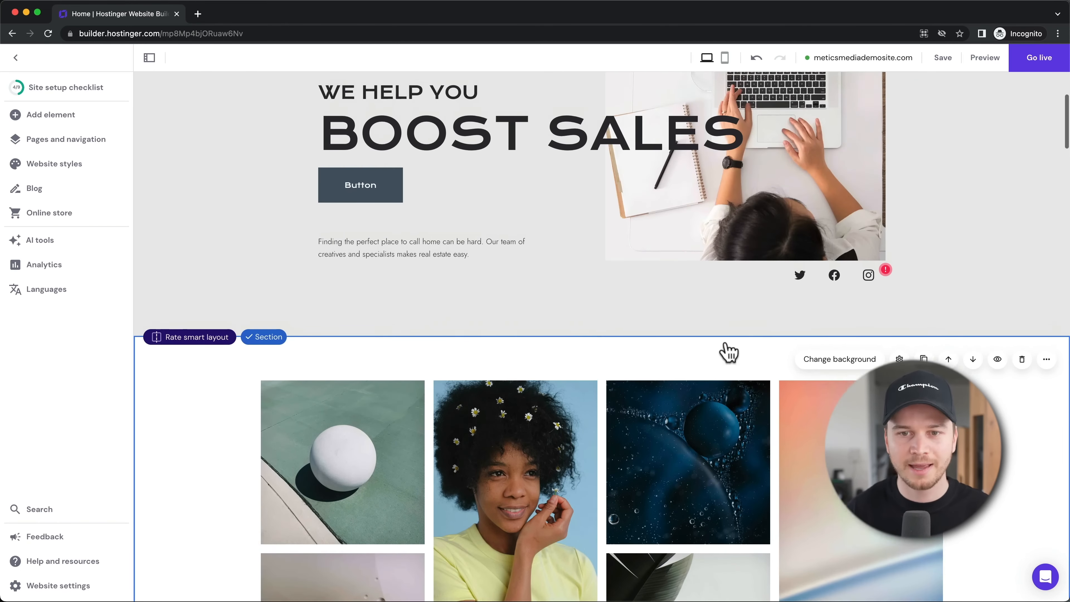
{"action": "scroll", "coordinate": [725, 355], "scroll_direction": "down", "scroll_amount": 4}
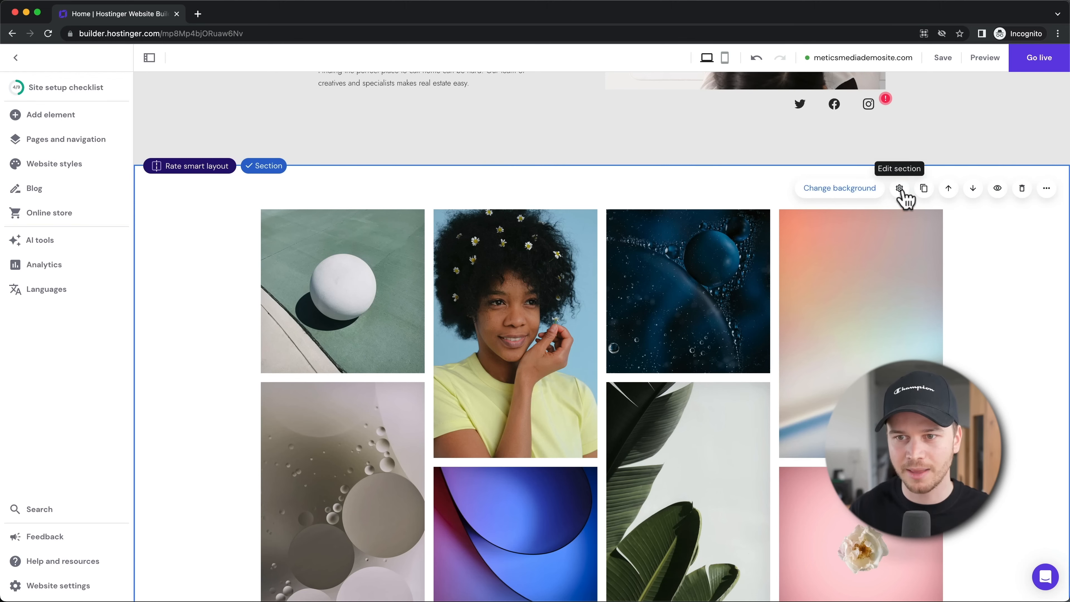
{"action": "left_click", "coordinate": [972, 189]}
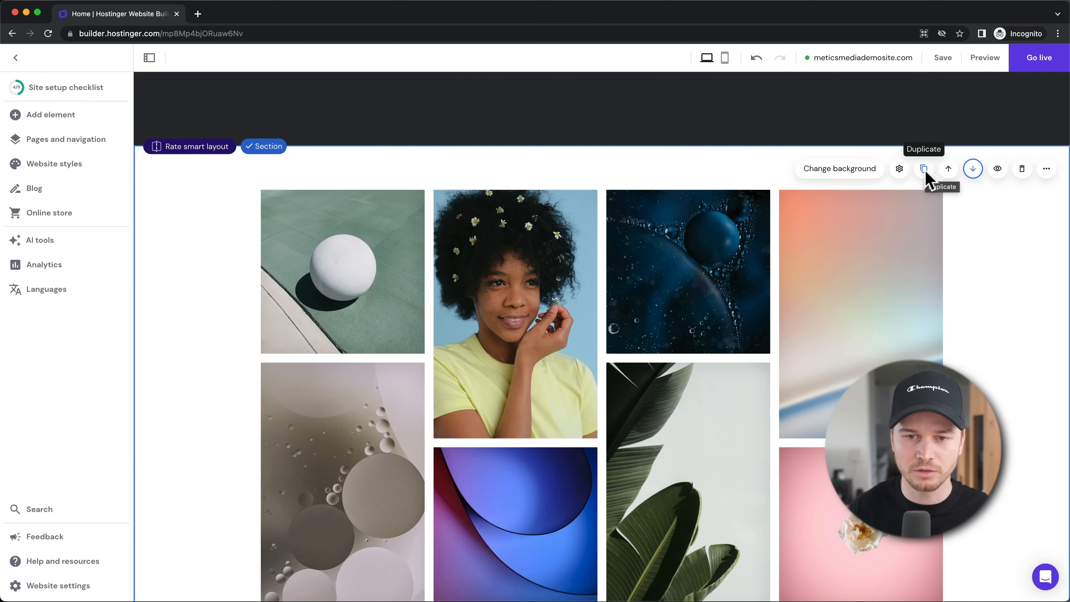
{"action": "key", "text": "super+z"}
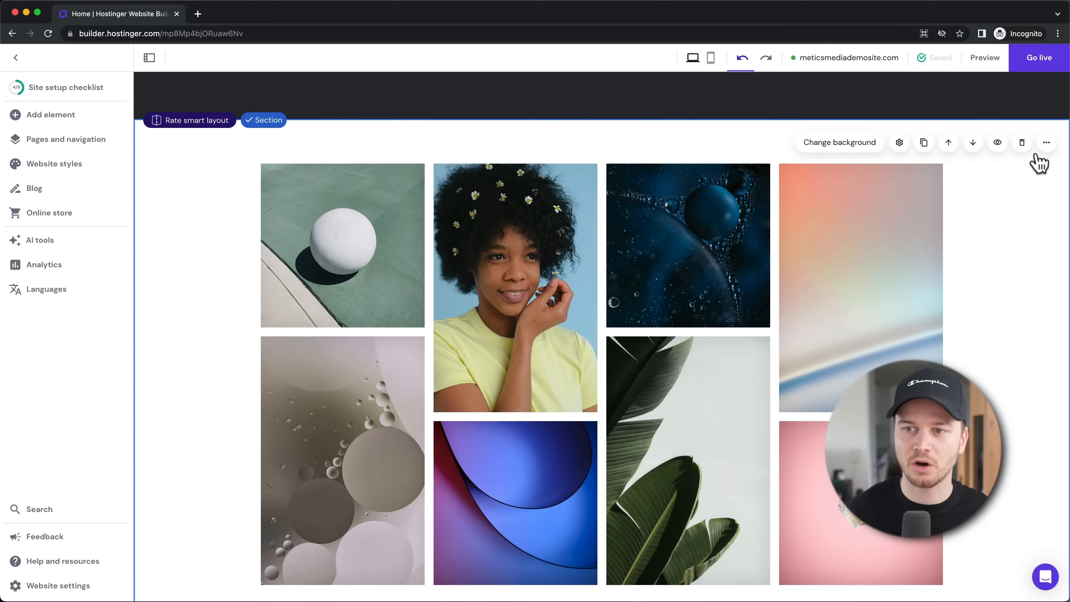
{"action": "left_click", "coordinate": [1022, 143]}
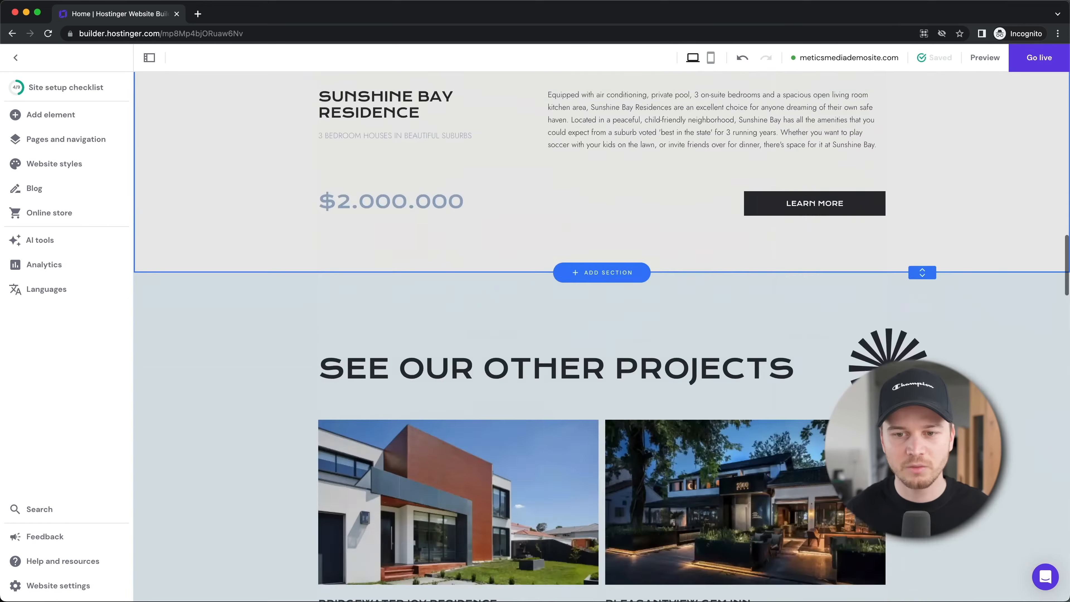
{"action": "scroll", "coordinate": [602, 337], "scroll_direction": "down", "scroll_amount": 20}
{"action": "scroll", "coordinate": [758, 463], "scroll_direction": "down", "scroll_amount": 15}
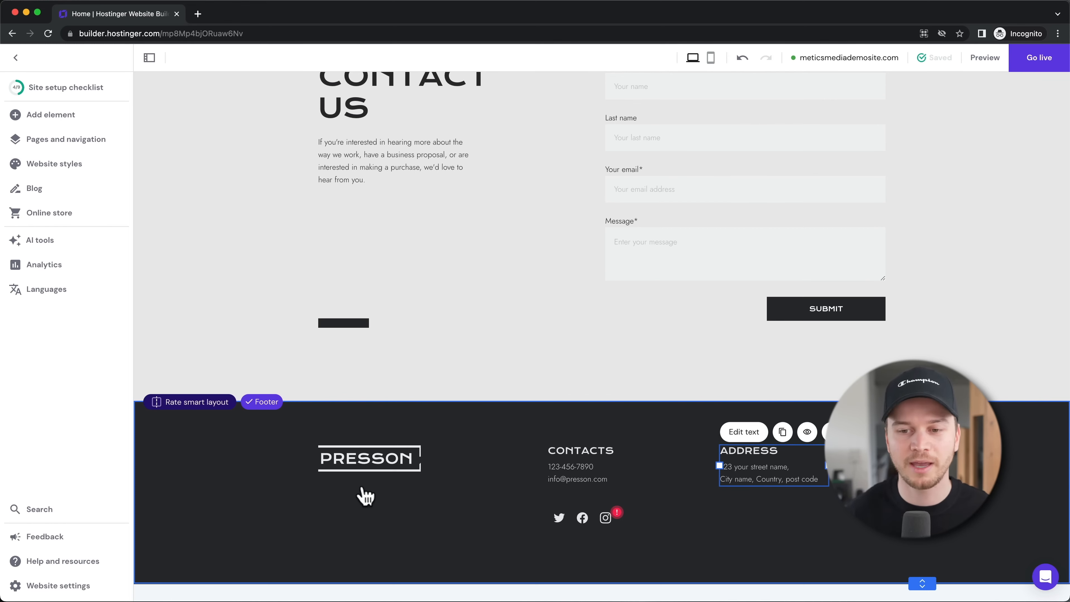
{"action": "left_click", "coordinate": [937, 461]}
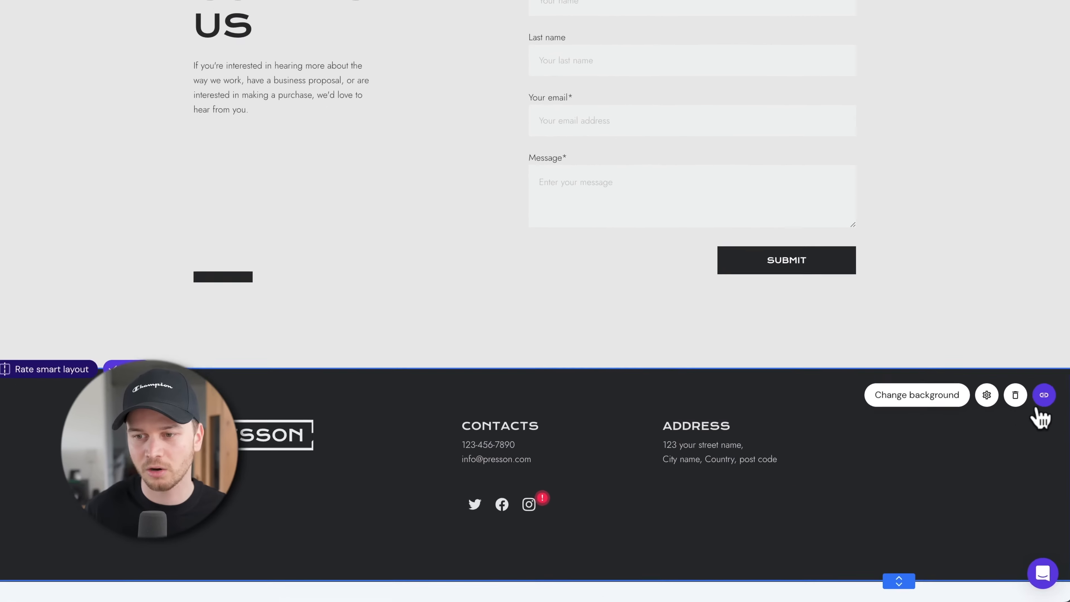
{"action": "left_click", "coordinate": [1043, 396]}
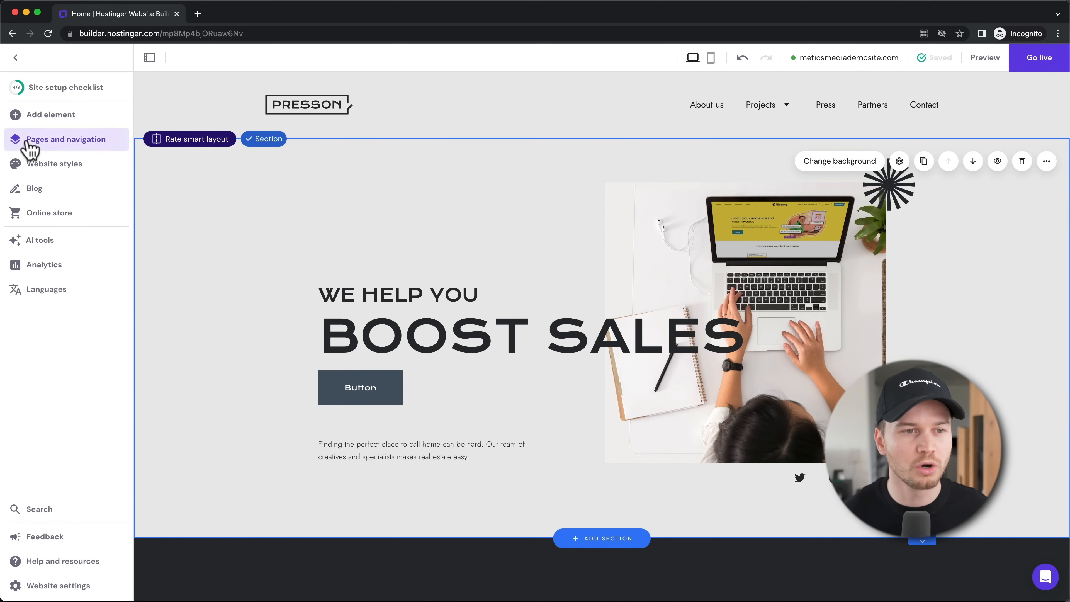
Open Website styles and look through its Text, Buttons and Animations tabs
{"action": "left_click", "coordinate": [68, 170]}
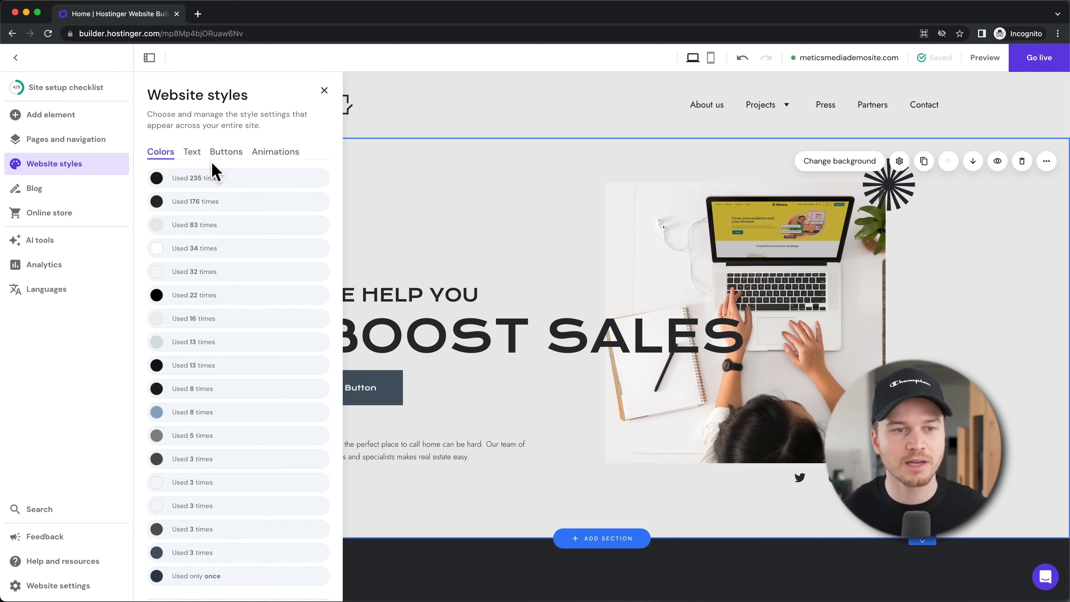
{"action": "left_click", "coordinate": [193, 154]}
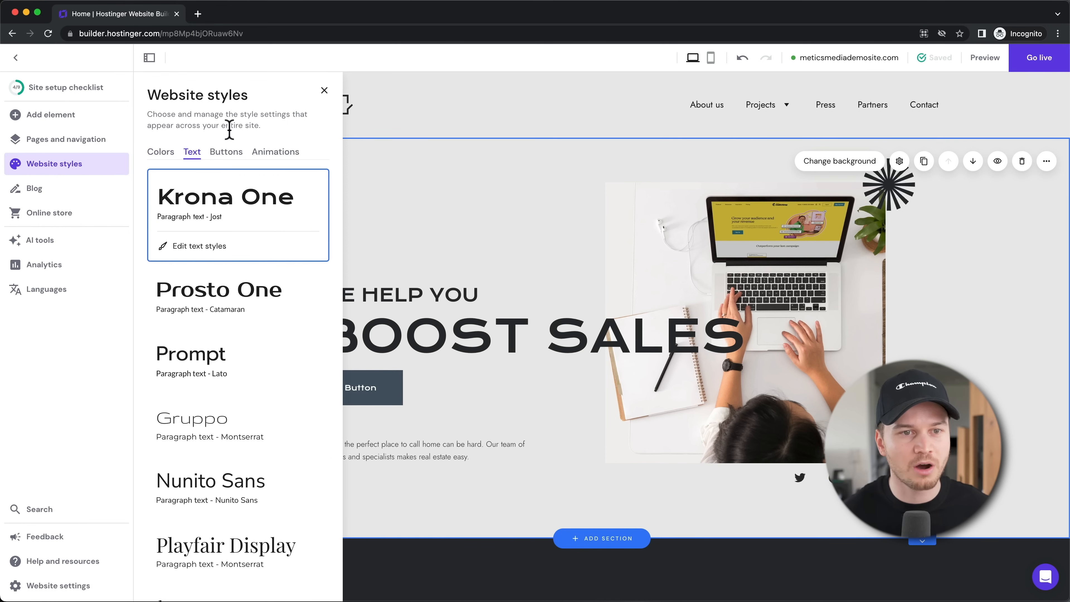
{"action": "left_click", "coordinate": [229, 152]}
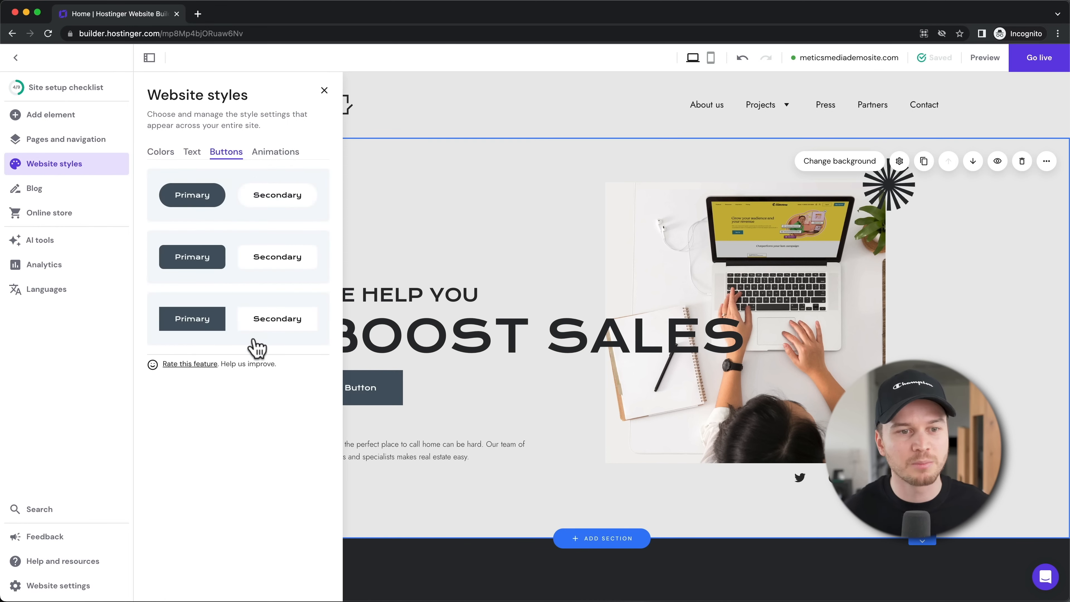
{"action": "left_click", "coordinate": [279, 161]}
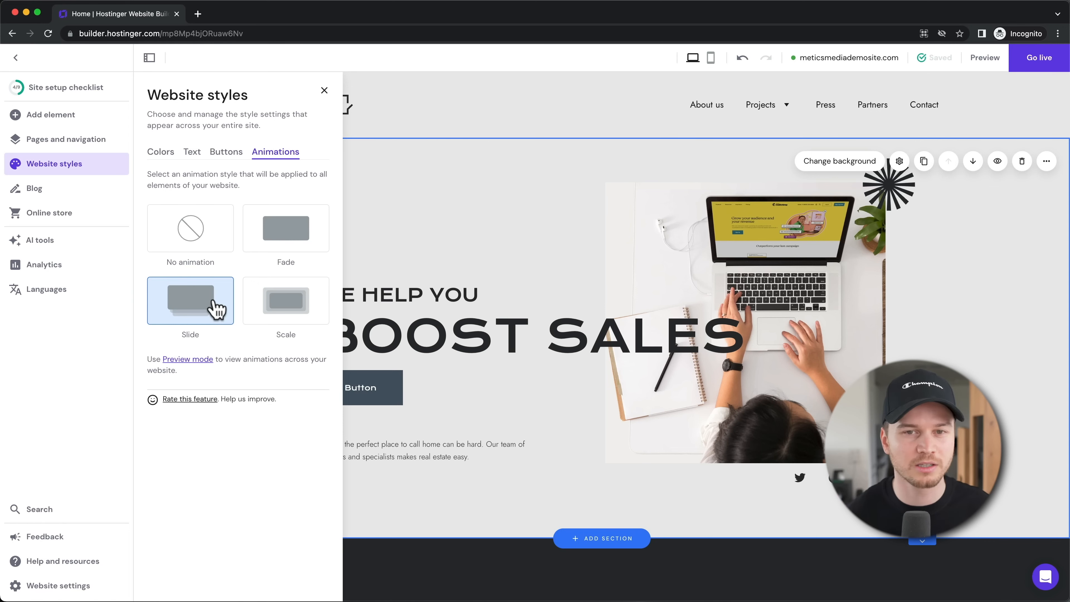
Preview the Fade and Scale animations, keep Slide, and return to the font pairings
{"action": "left_click", "coordinate": [294, 265]}
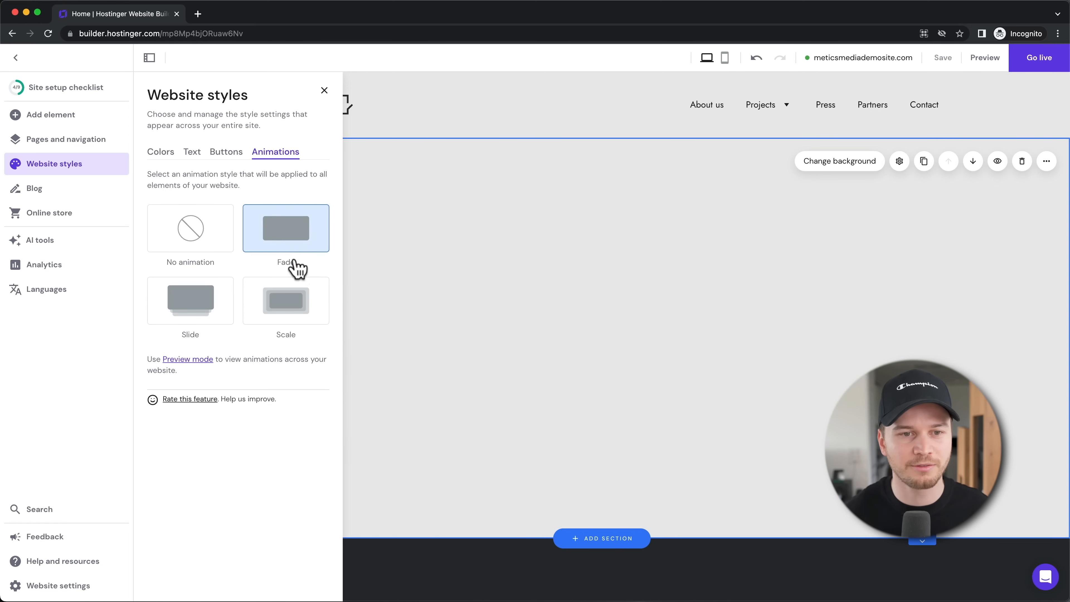
{"action": "left_click", "coordinate": [160, 307]}
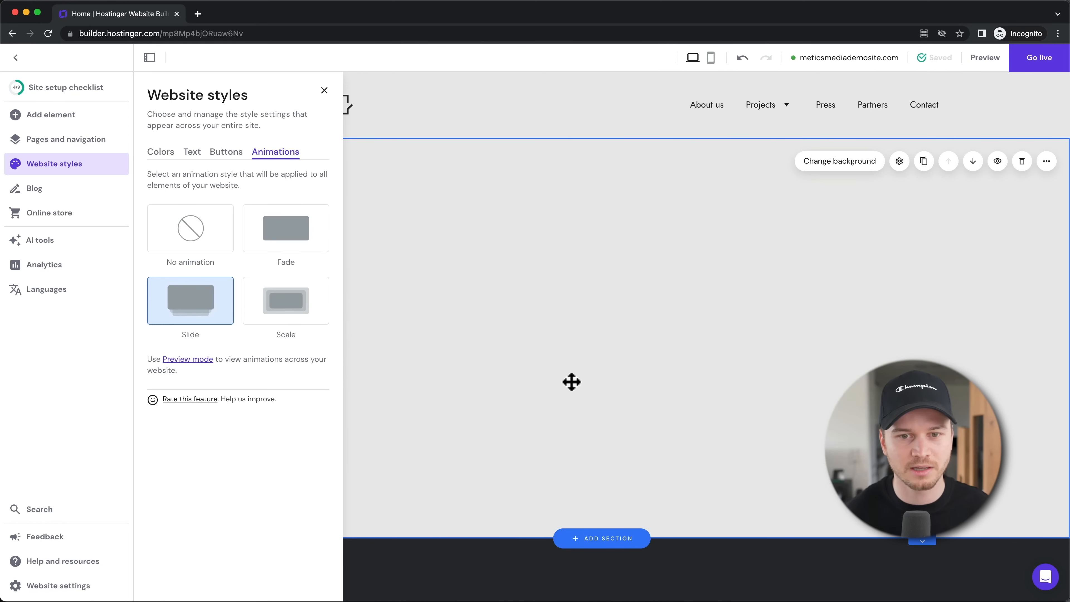
{"action": "left_click", "coordinate": [313, 314]}
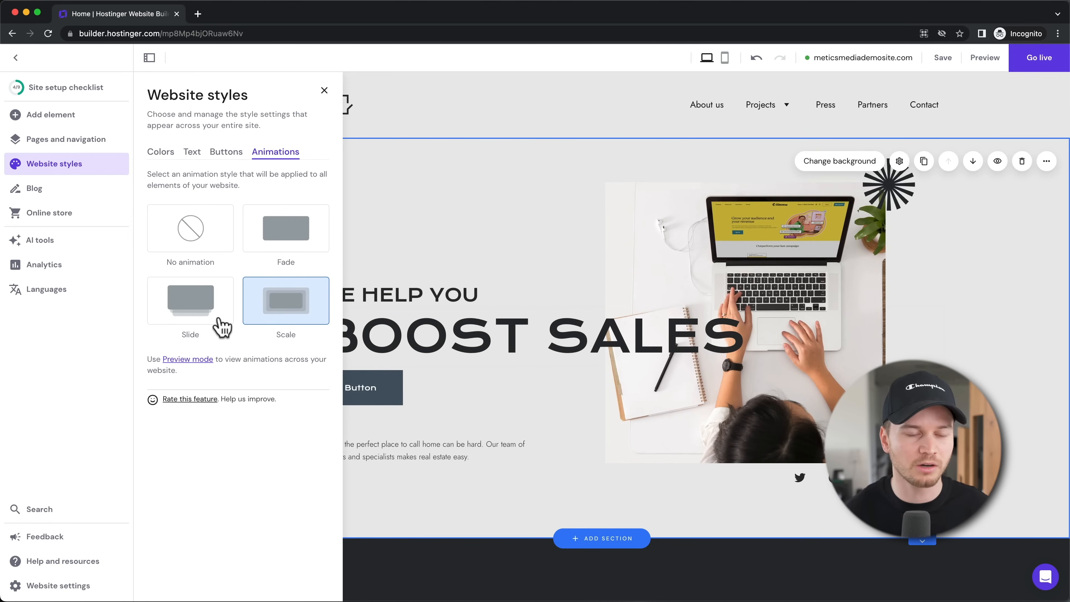
{"action": "left_click", "coordinate": [205, 325]}
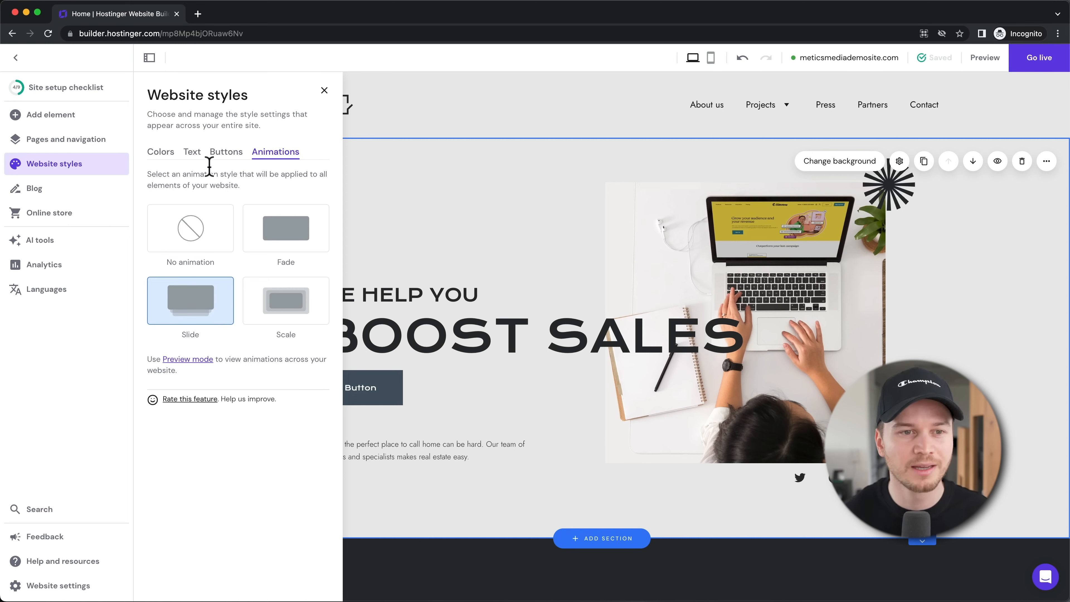
{"action": "left_click", "coordinate": [192, 152]}
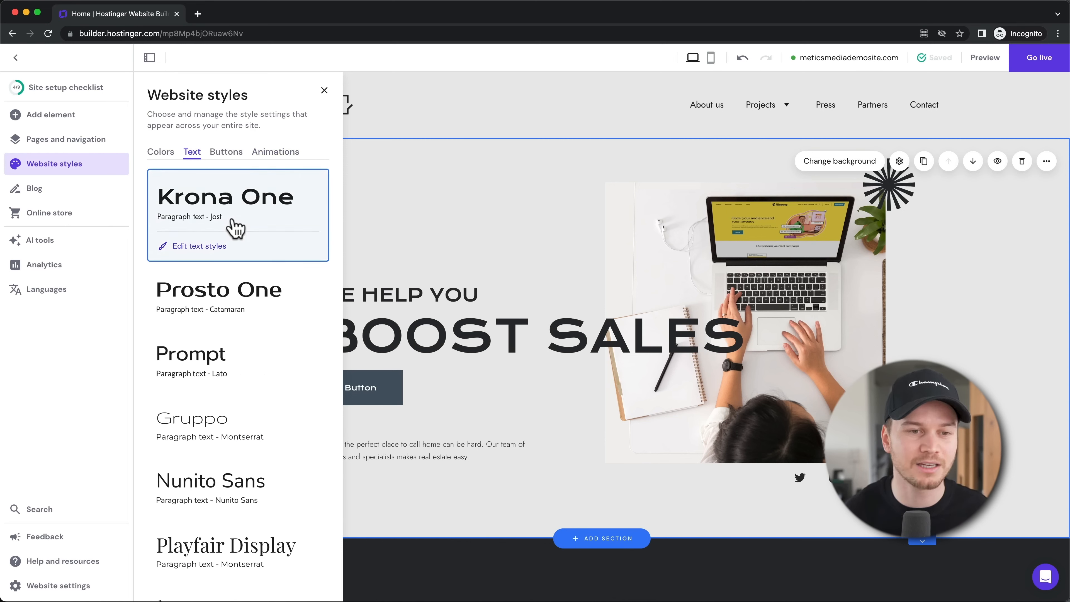
Try the Junge font pairing, then switch back to Krona One
{"action": "scroll", "coordinate": [238, 274], "scroll_direction": "down", "scroll_amount": 4}
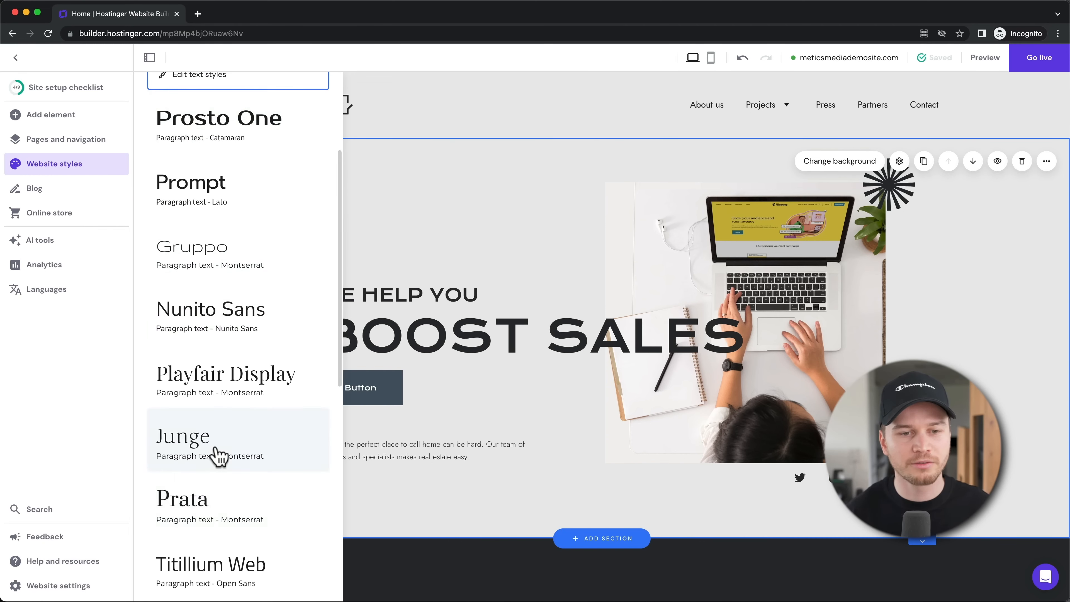
{"action": "left_click", "coordinate": [215, 456]}
{"action": "scroll", "coordinate": [489, 415], "scroll_direction": "down", "scroll_amount": 5}
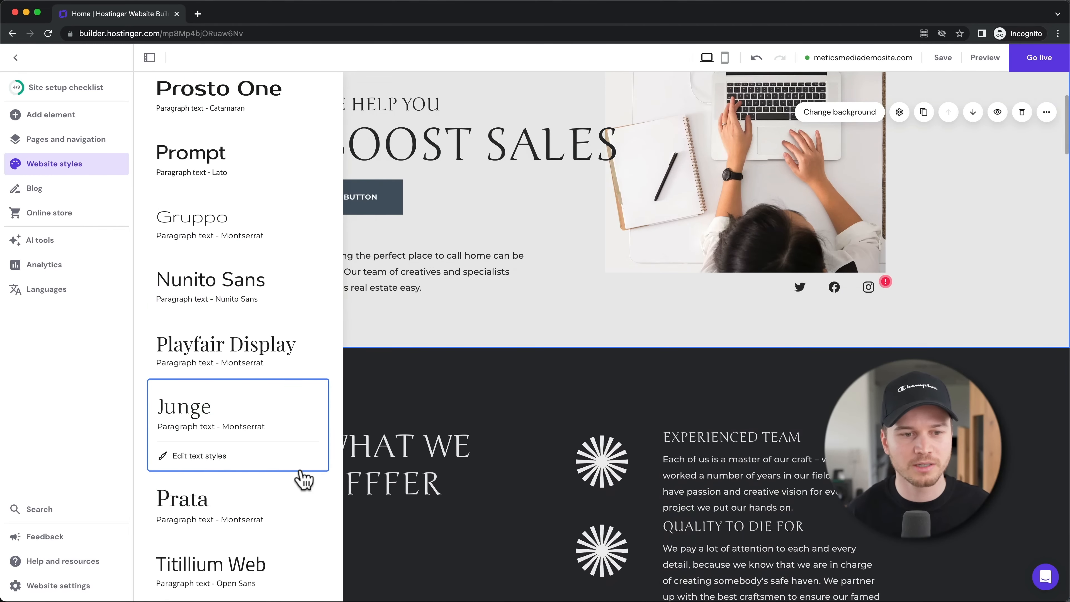
{"action": "scroll", "coordinate": [287, 476], "scroll_direction": "down", "scroll_amount": 2}
{"action": "scroll", "coordinate": [586, 408], "scroll_direction": "down", "scroll_amount": 15}
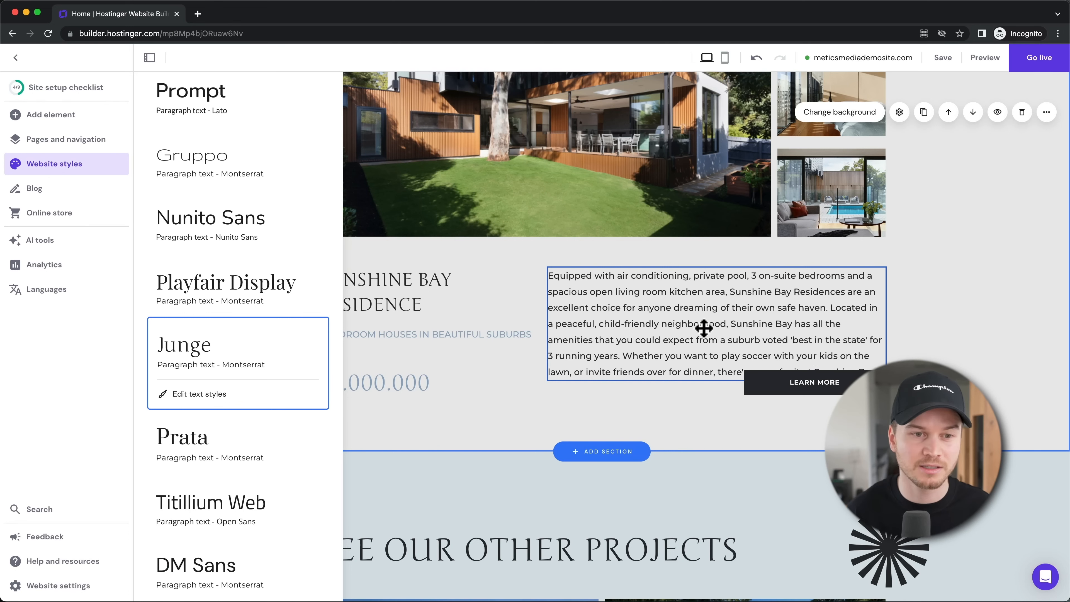
{"action": "scroll", "coordinate": [270, 371], "scroll_direction": "up", "scroll_amount": 4}
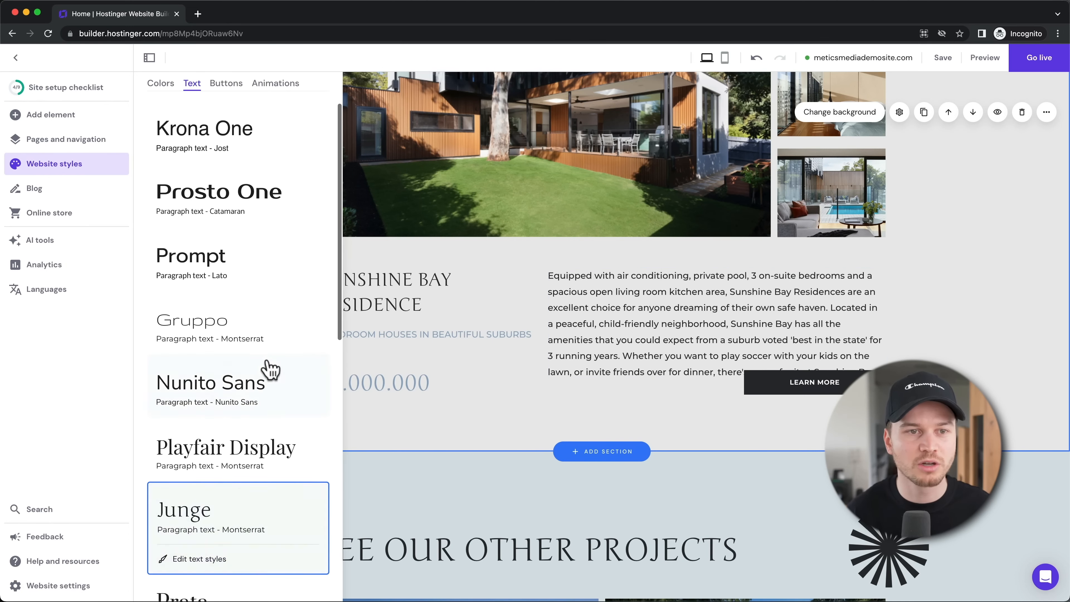
{"action": "left_click", "coordinate": [215, 141]}
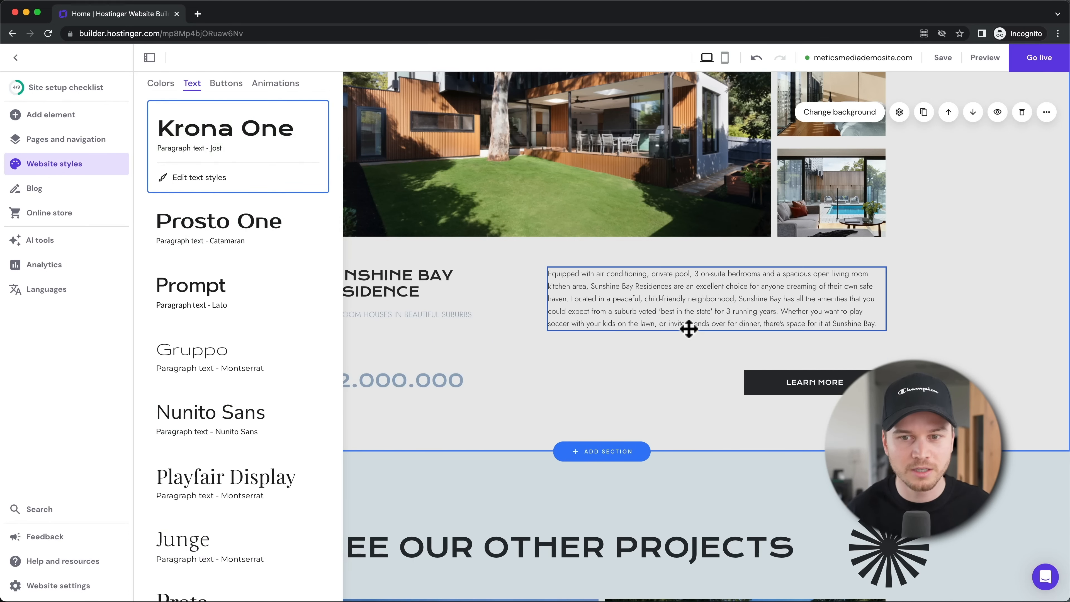
Preview Junge once more, restore Krona One with Jost, and close the style settings
{"action": "scroll", "coordinate": [252, 455], "scroll_direction": "down", "scroll_amount": 3}
{"action": "left_click", "coordinate": [222, 478]}
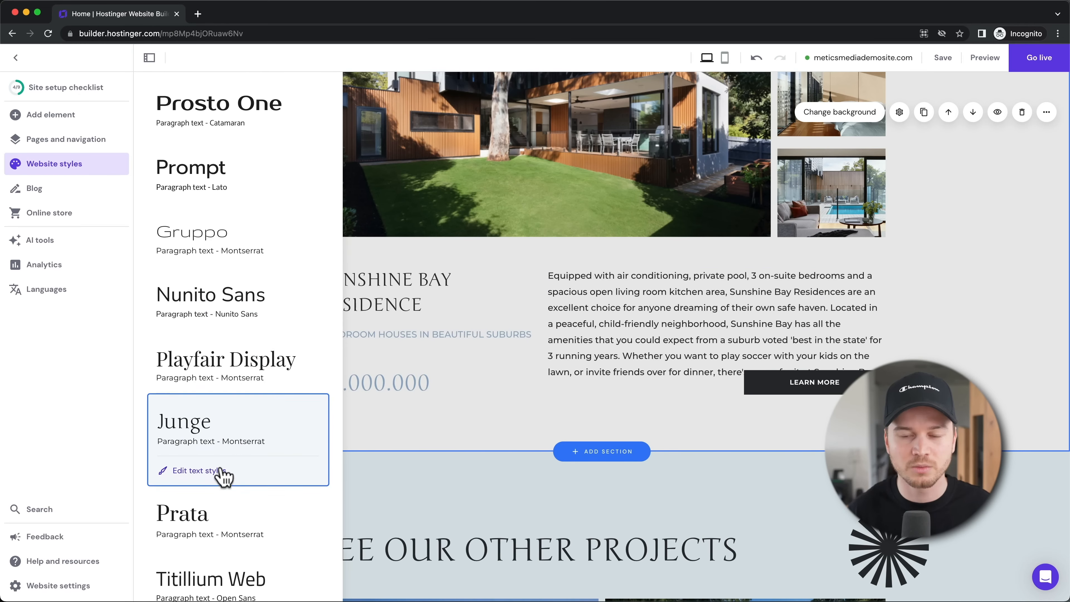
{"action": "scroll", "coordinate": [227, 476], "scroll_direction": "down", "scroll_amount": 1}
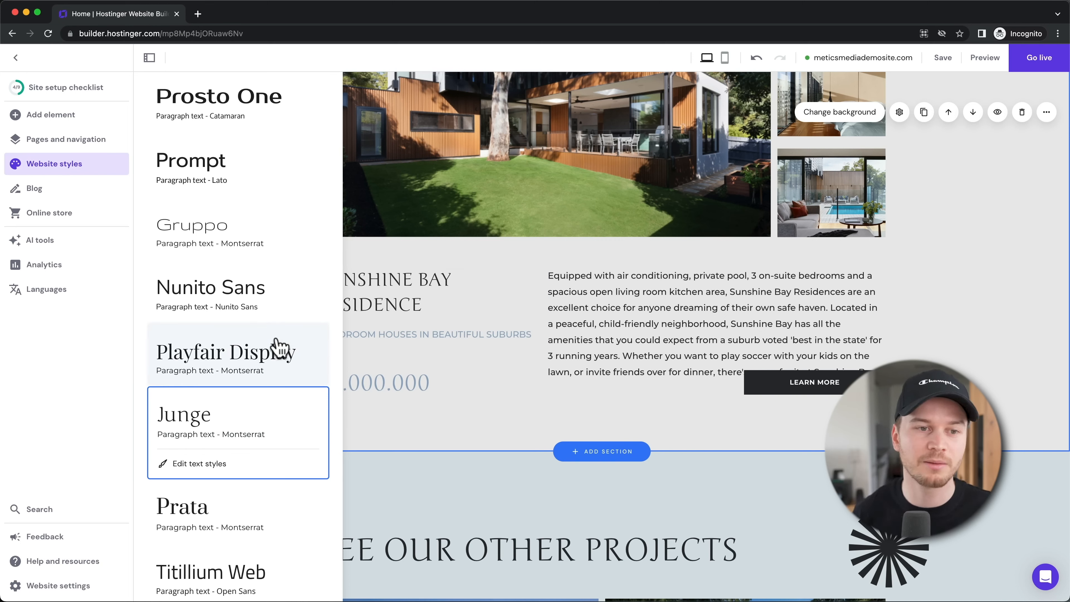
{"action": "scroll", "coordinate": [276, 350], "scroll_direction": "up", "scroll_amount": 5}
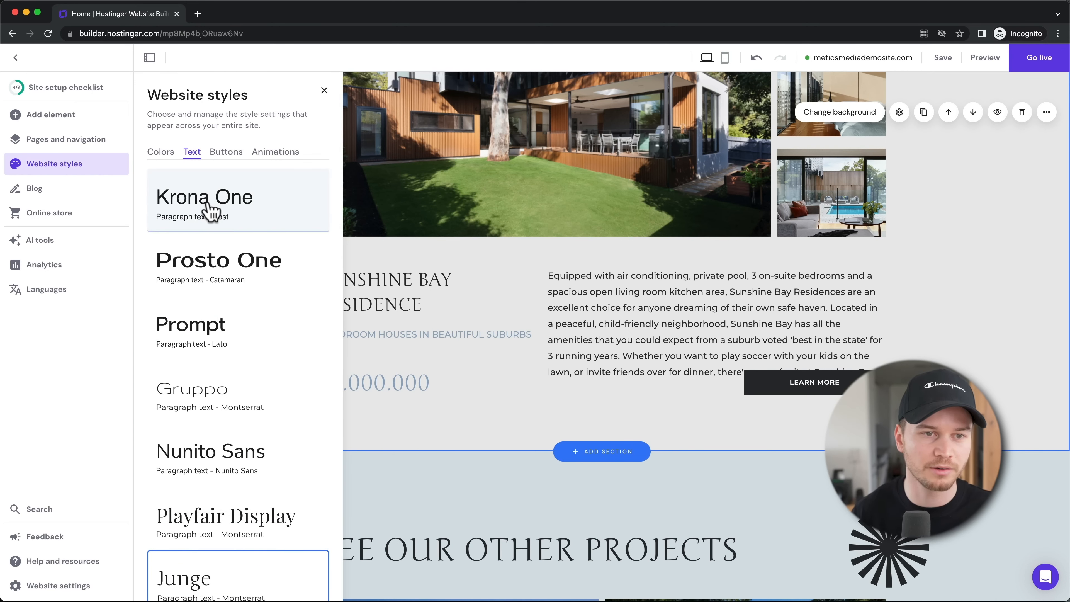
{"action": "left_click", "coordinate": [210, 210]}
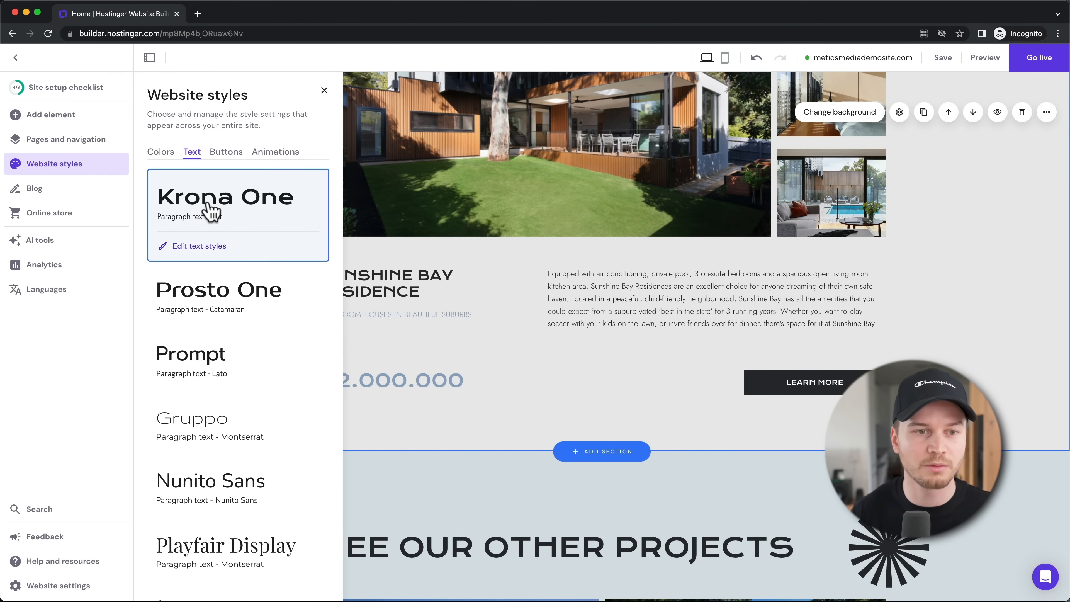
{"action": "left_click", "coordinate": [550, 203]}
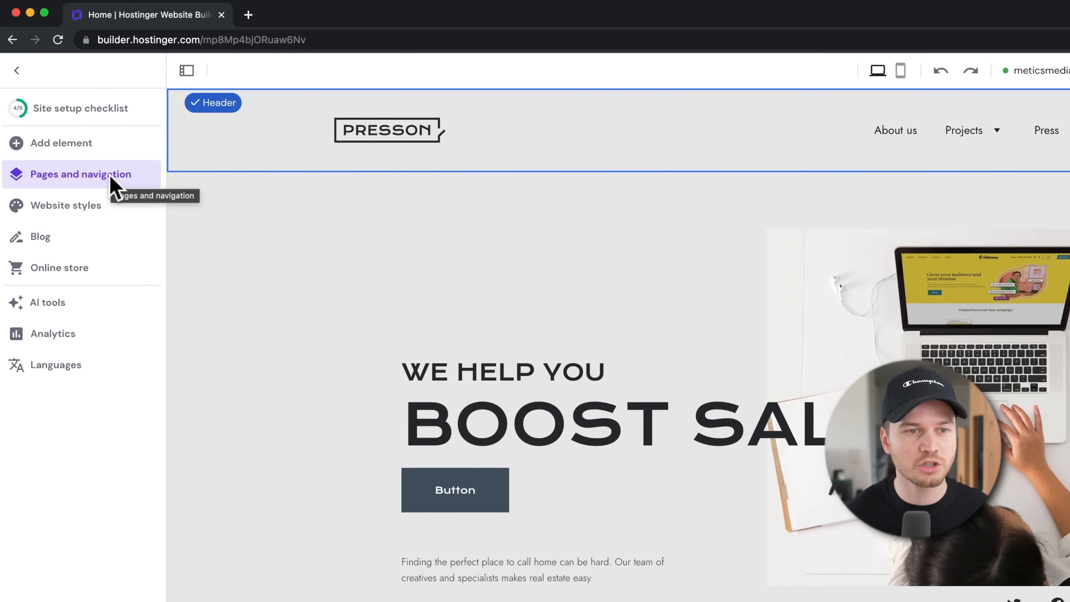
Open the About us page for editing from the Pages and navigation list
{"action": "left_click", "coordinate": [112, 185]}
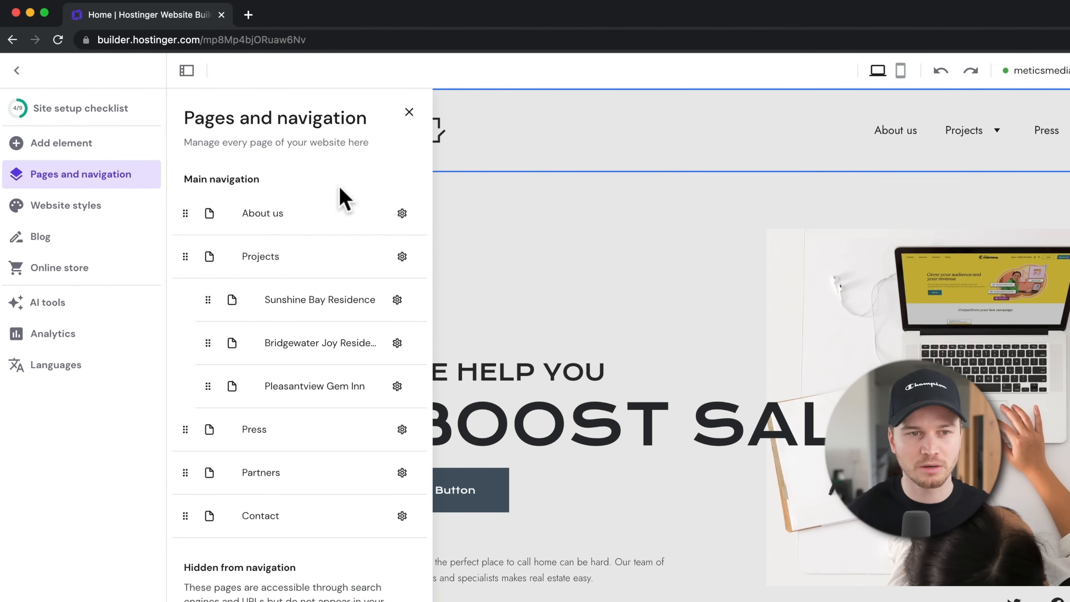
{"action": "left_click_drag", "start_coordinate": [260, 179], "coordinate": [197, 179]}
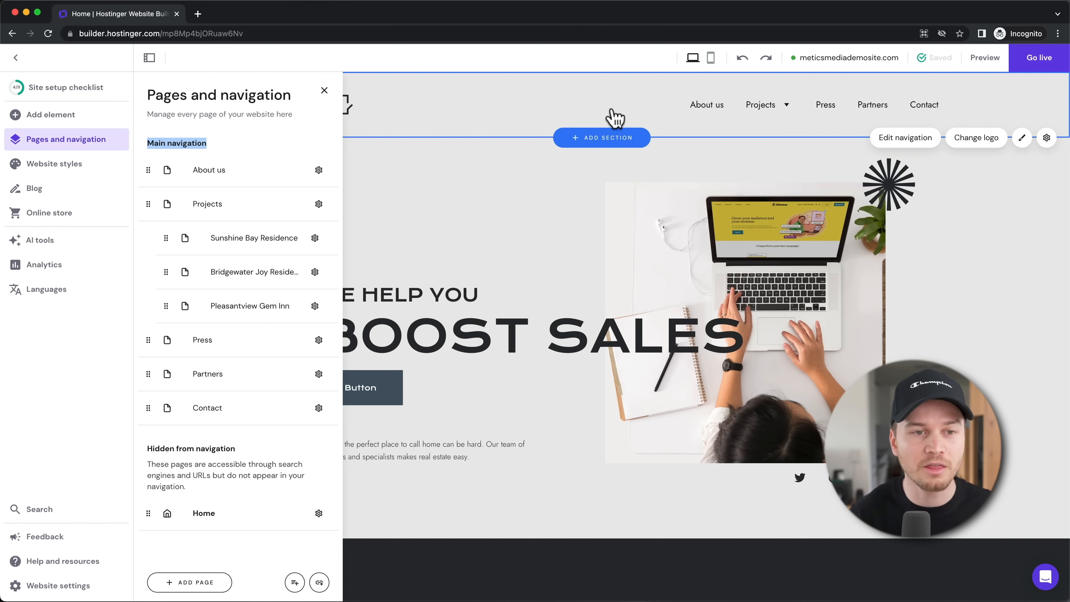
{"action": "left_click", "coordinate": [241, 177]}
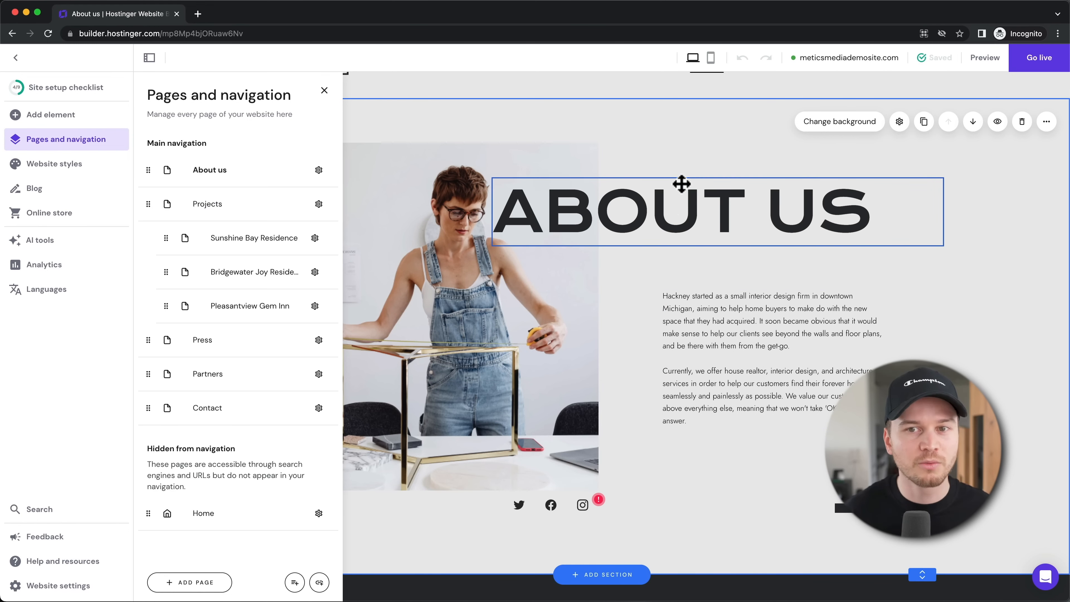
{"action": "scroll", "coordinate": [645, 253], "scroll_direction": "up", "scroll_amount": 1}
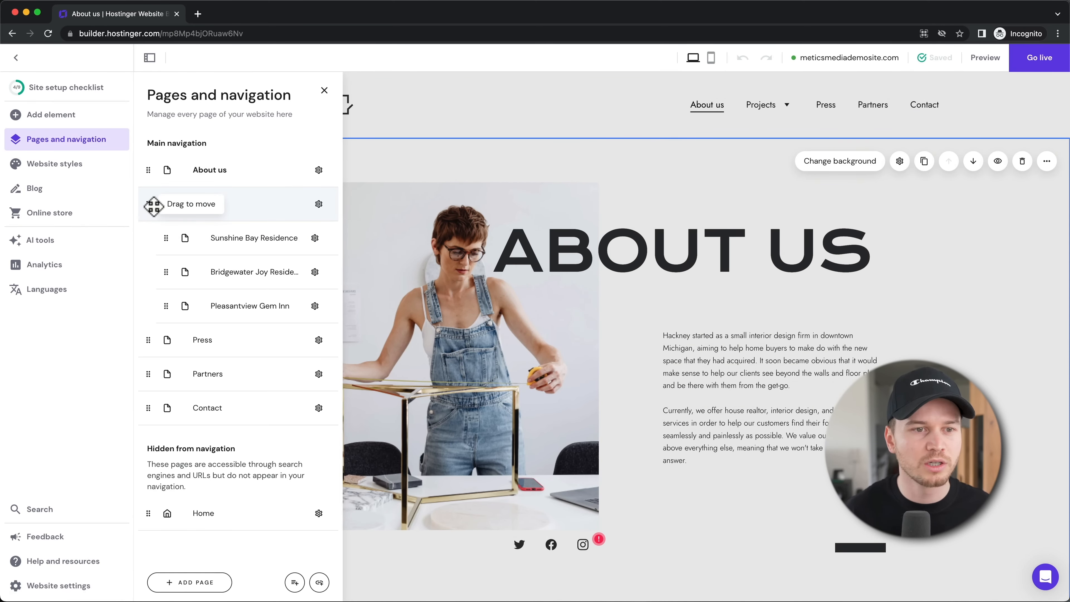
Move Projects with its subpages to the top of the navigation and add a new dropdown
{"action": "left_click_drag", "start_coordinate": [148, 204], "coordinate": [168, 185]}
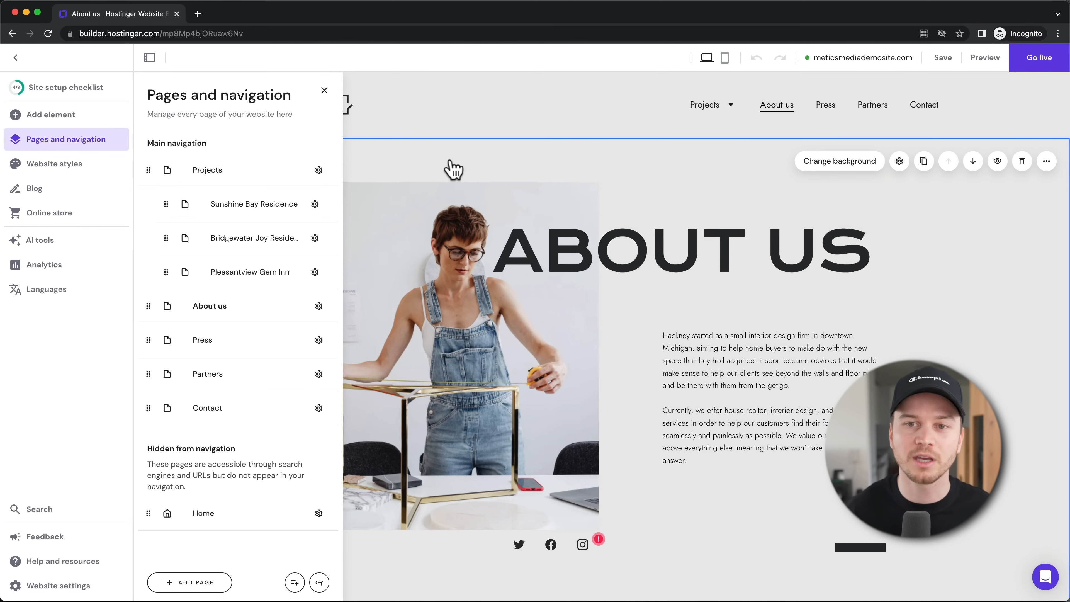
{"action": "mouse_move", "coordinate": [731, 110]}
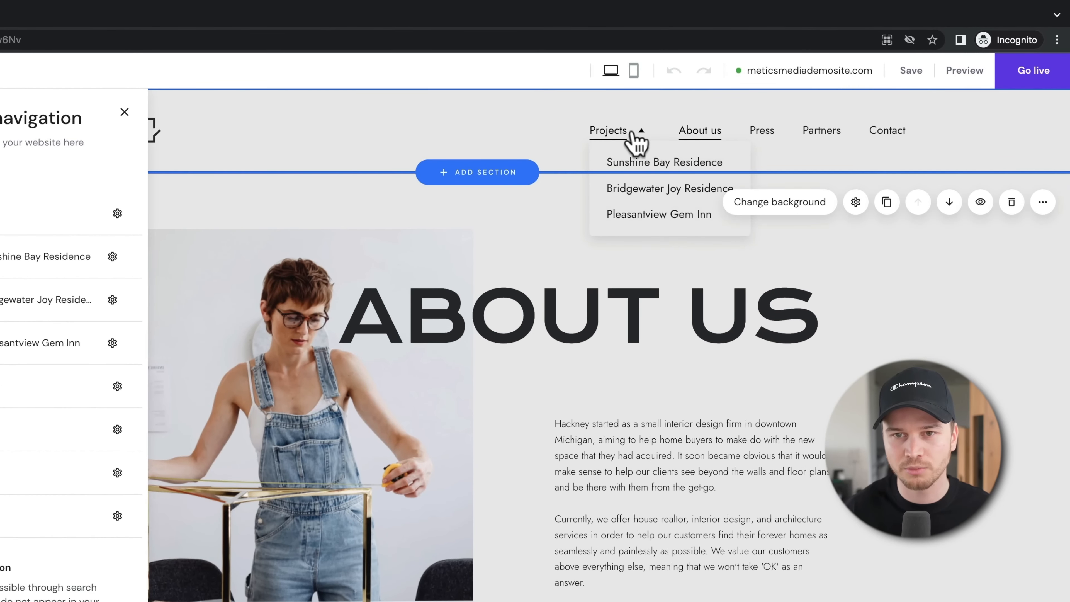
{"action": "mouse_move", "coordinate": [640, 134]}
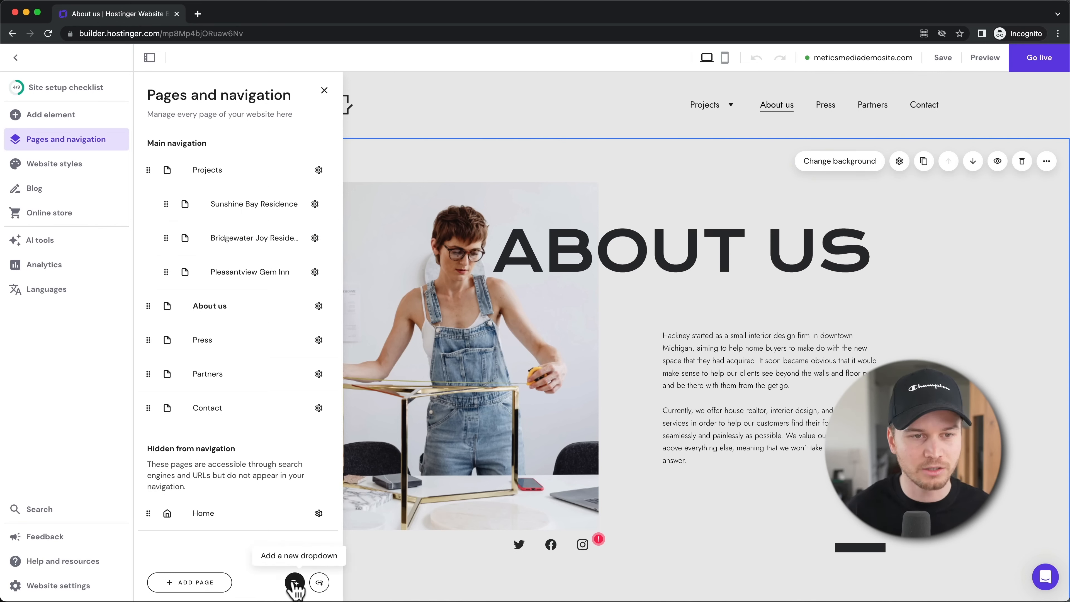
{"action": "left_click", "coordinate": [294, 583]}
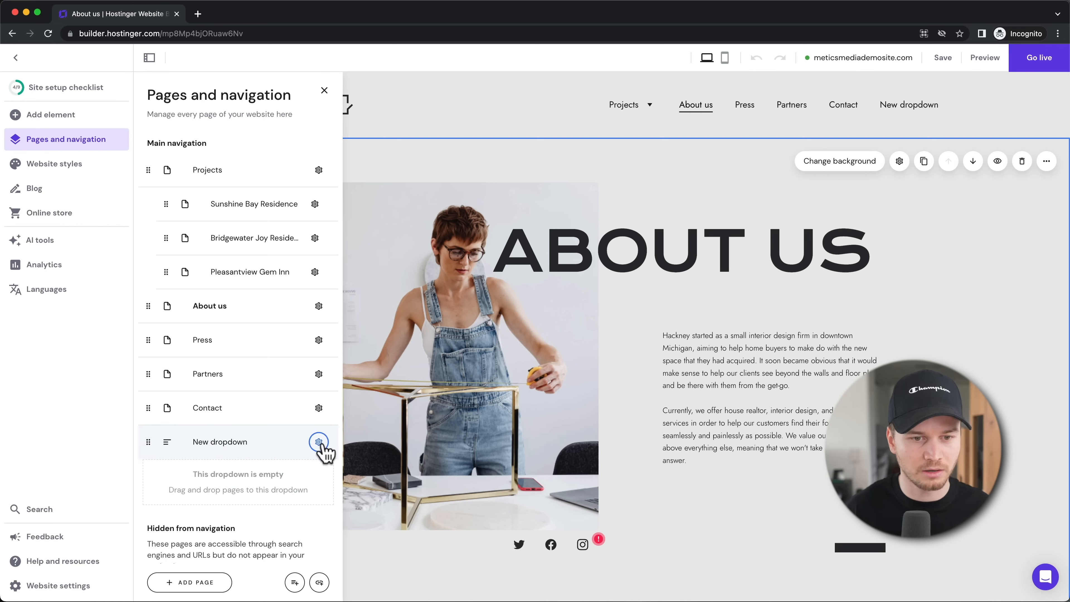
Rename the new dropdown to Social Media and move the Partners page into it
{"action": "left_click", "coordinate": [319, 442]}
{"action": "left_click", "coordinate": [368, 451]}
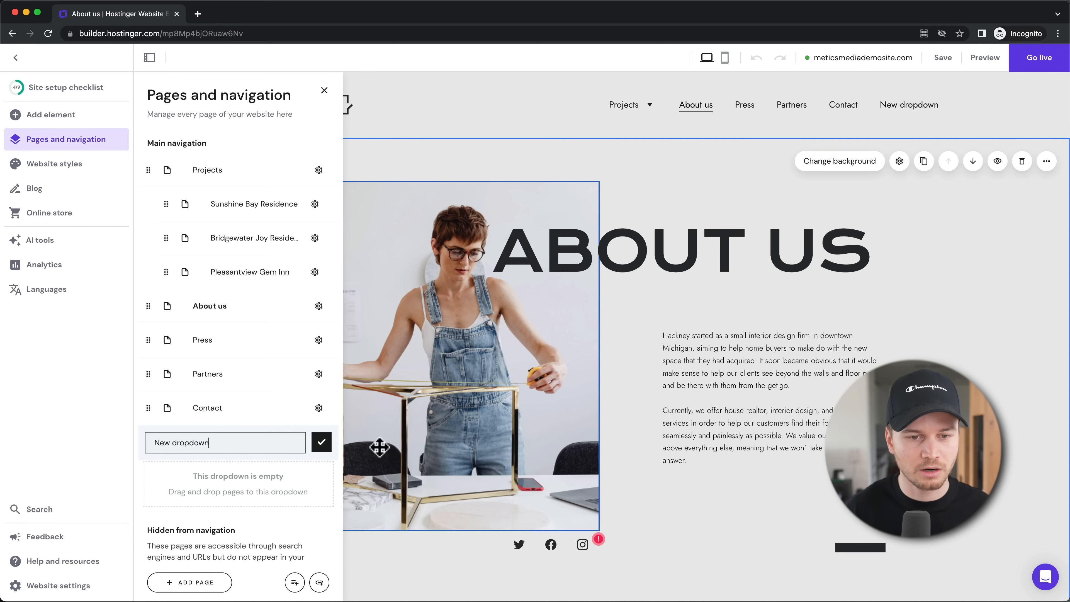
{"action": "left_click_drag", "start_coordinate": [213, 443], "coordinate": [160, 442]}
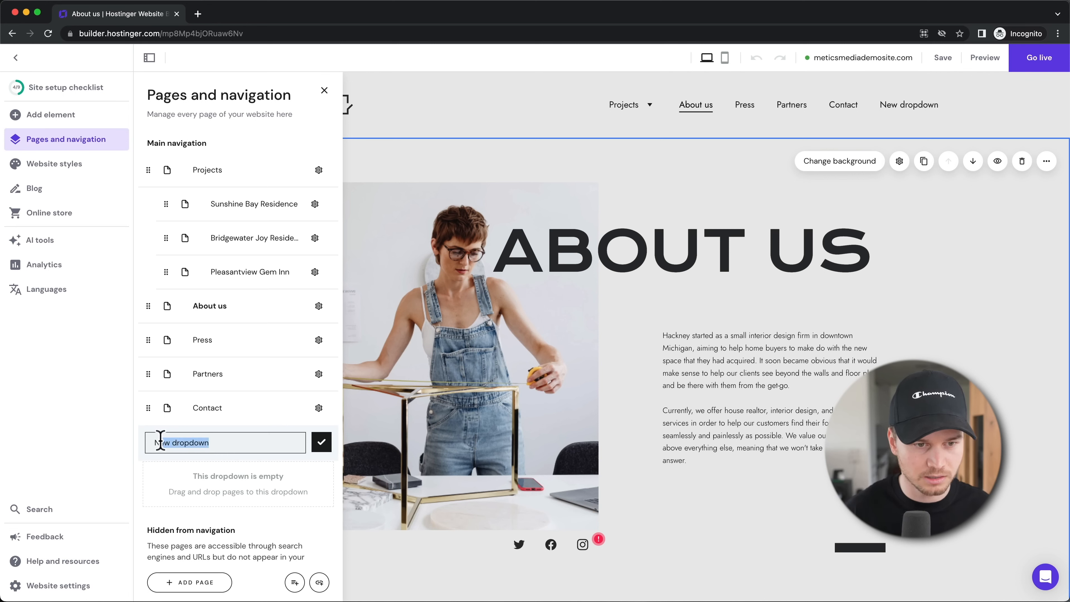
{"action": "key", "text": "BackSpace"}
{"action": "type", "text": "Social Media"}
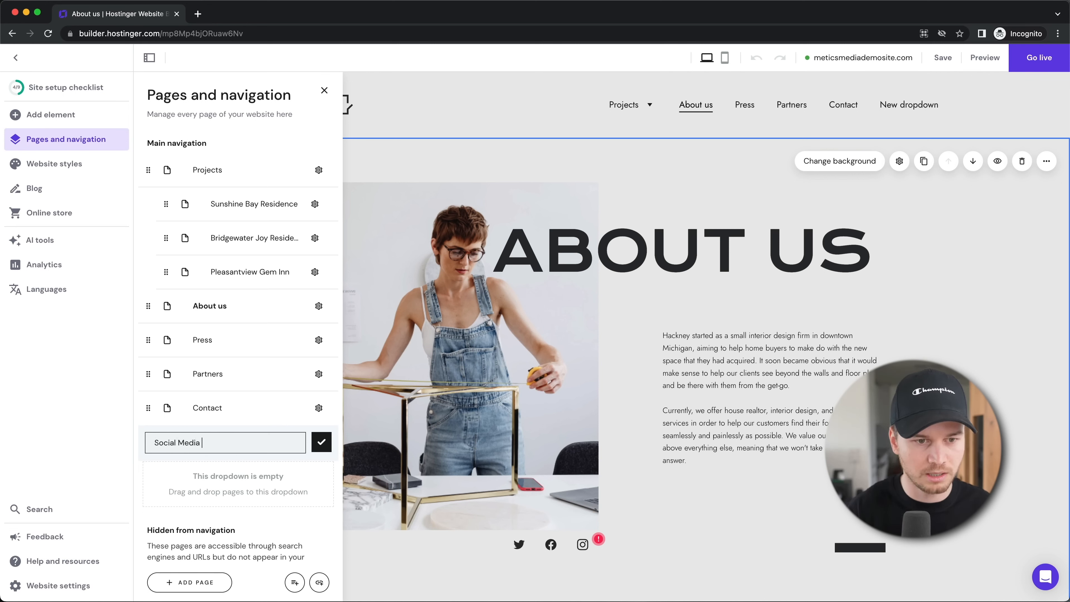
{"action": "left_click", "coordinate": [321, 443]}
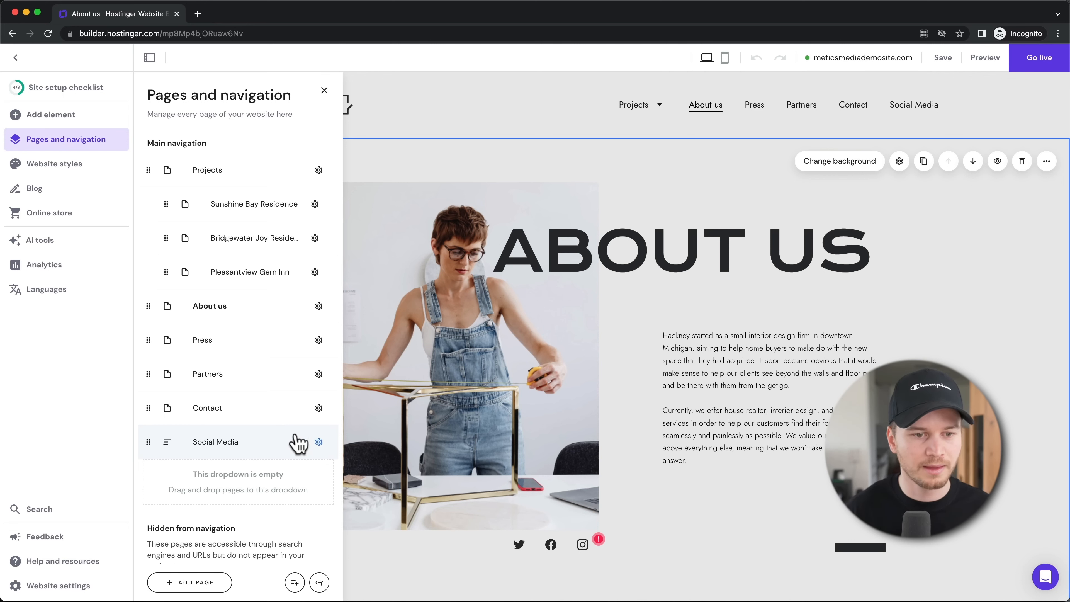
{"action": "left_click_drag", "start_coordinate": [210, 354], "coordinate": [209, 416]}
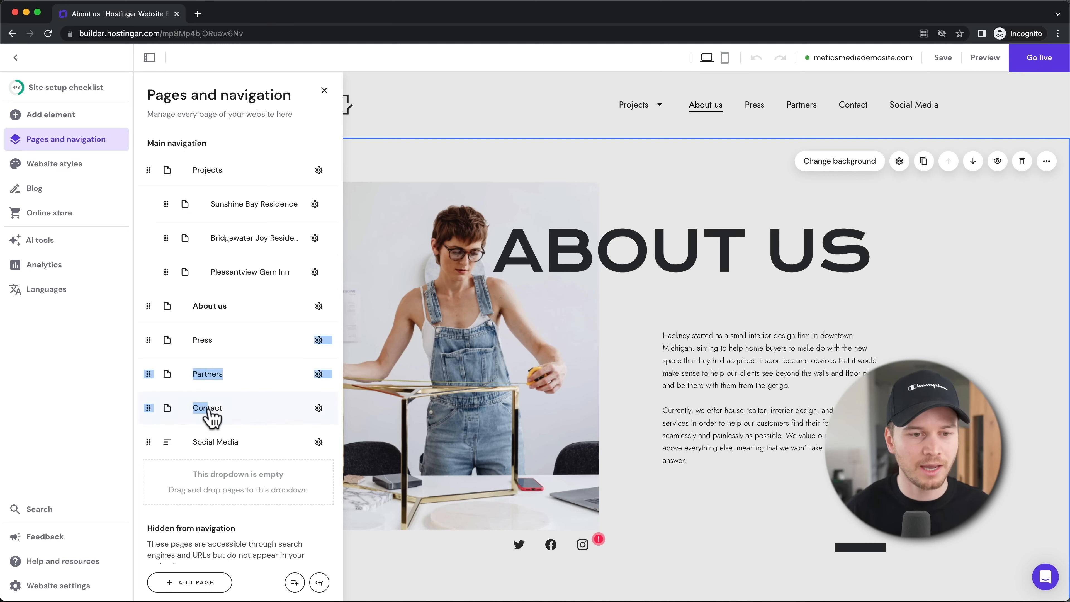
{"action": "left_click_drag", "start_coordinate": [149, 374], "coordinate": [230, 442]}
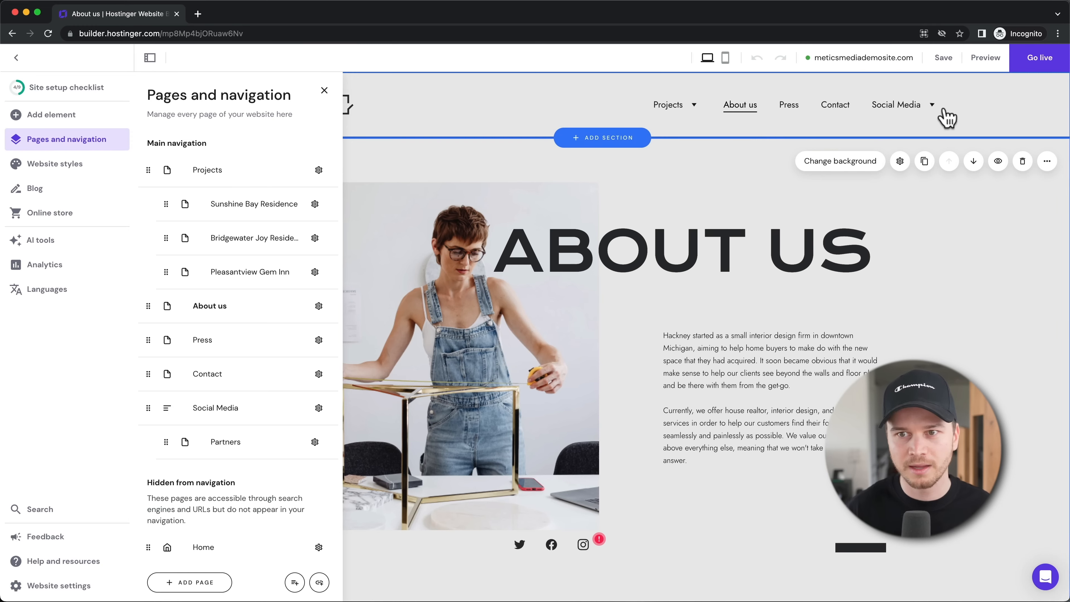
{"action": "mouse_move", "coordinate": [936, 112]}
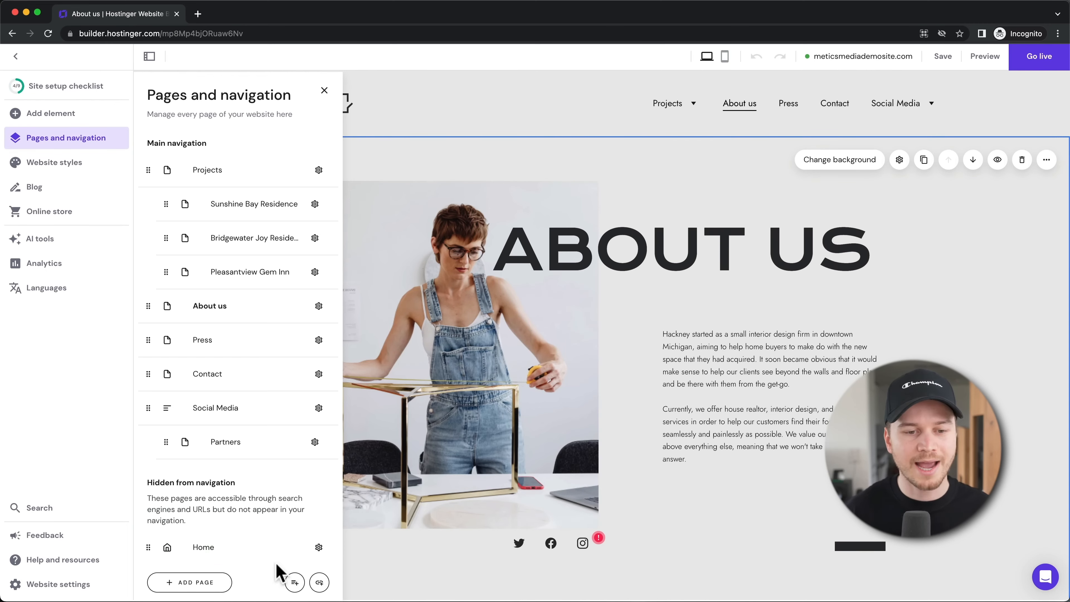
{"action": "left_click", "coordinate": [319, 582]}
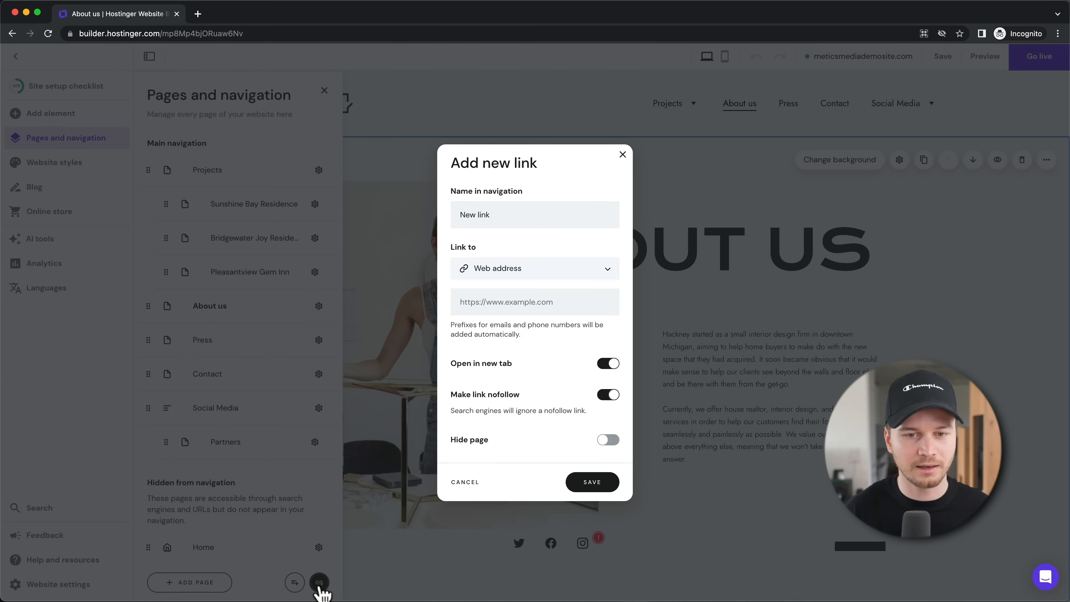
{"action": "left_click", "coordinate": [508, 303]}
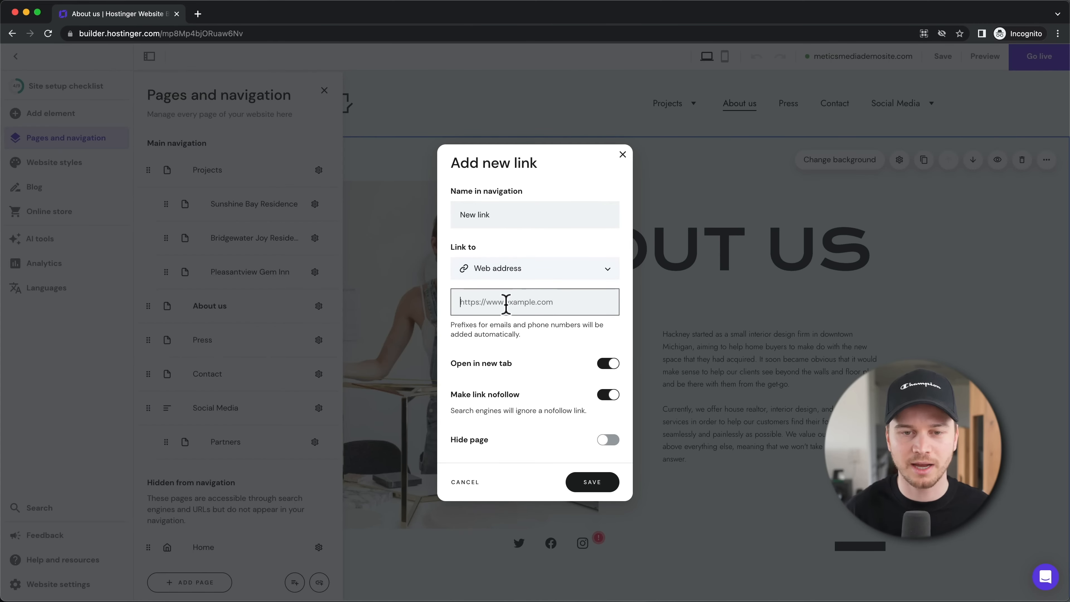
{"action": "type", "text": "https://youbube.com"}
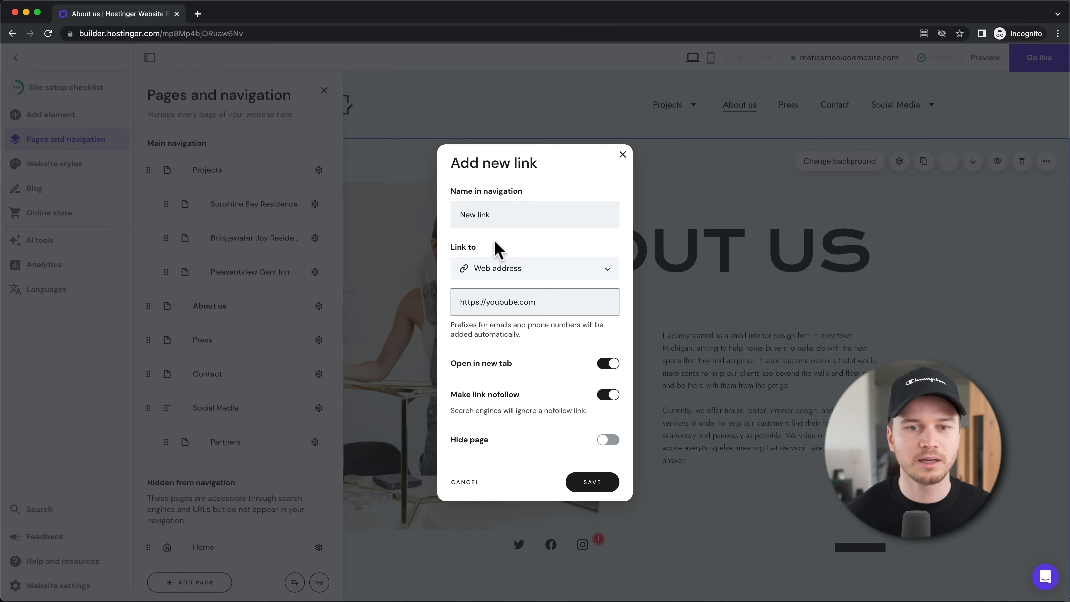
{"action": "left_click_drag", "start_coordinate": [496, 214], "coordinate": [447, 220]}
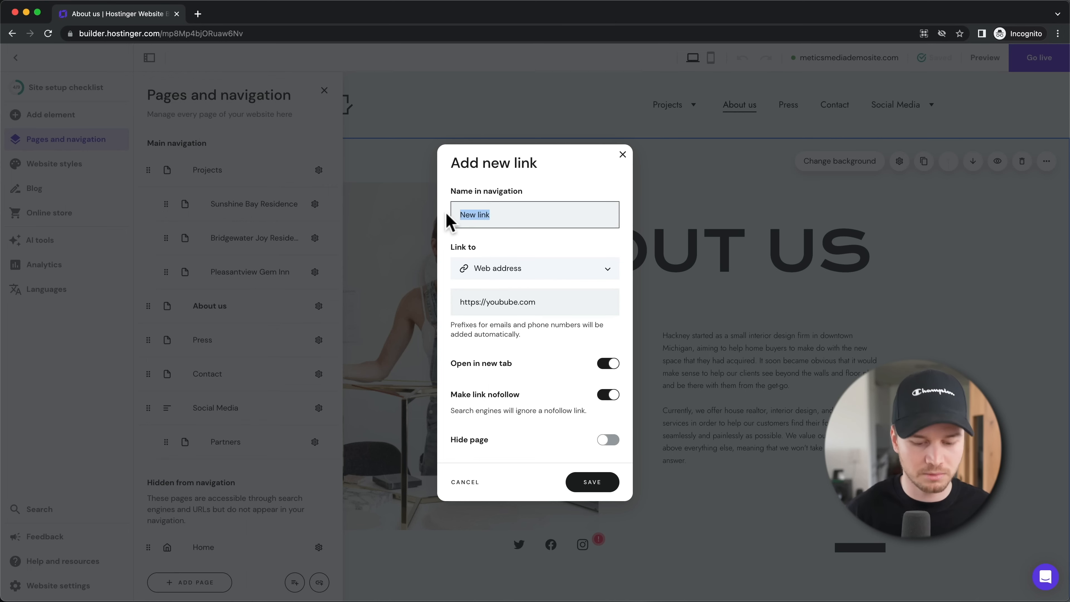
{"action": "type", "text": "Youtube"}
{"action": "left_click", "coordinate": [594, 482]}
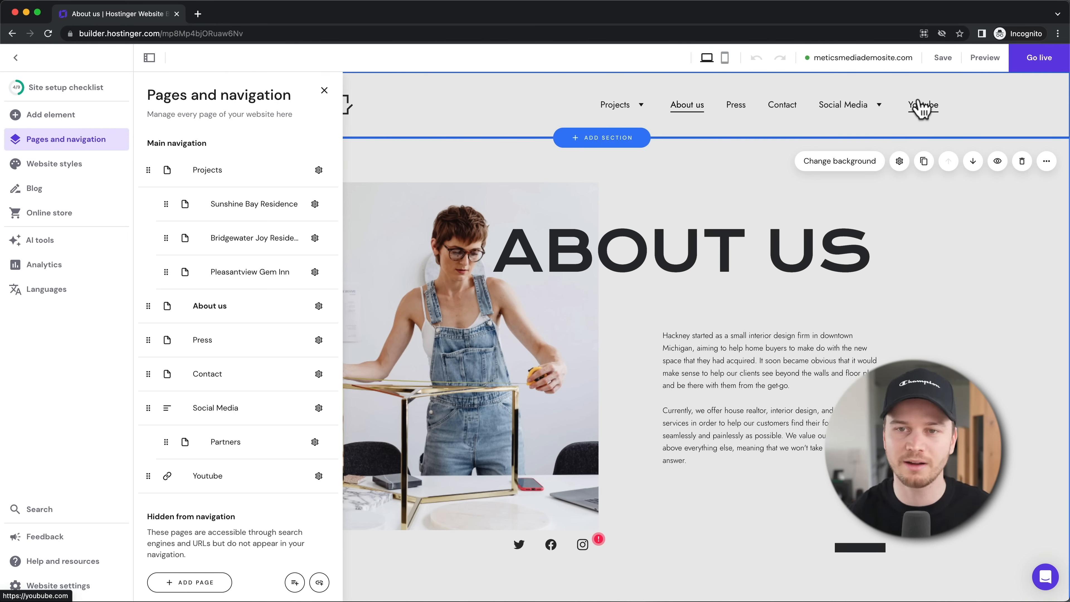
Move the Press page into Hidden from navigation, leaving Projects, About us, Contact, Social Media, Youtube
{"action": "scroll", "coordinate": [299, 485], "scroll_direction": "down", "scroll_amount": 2}
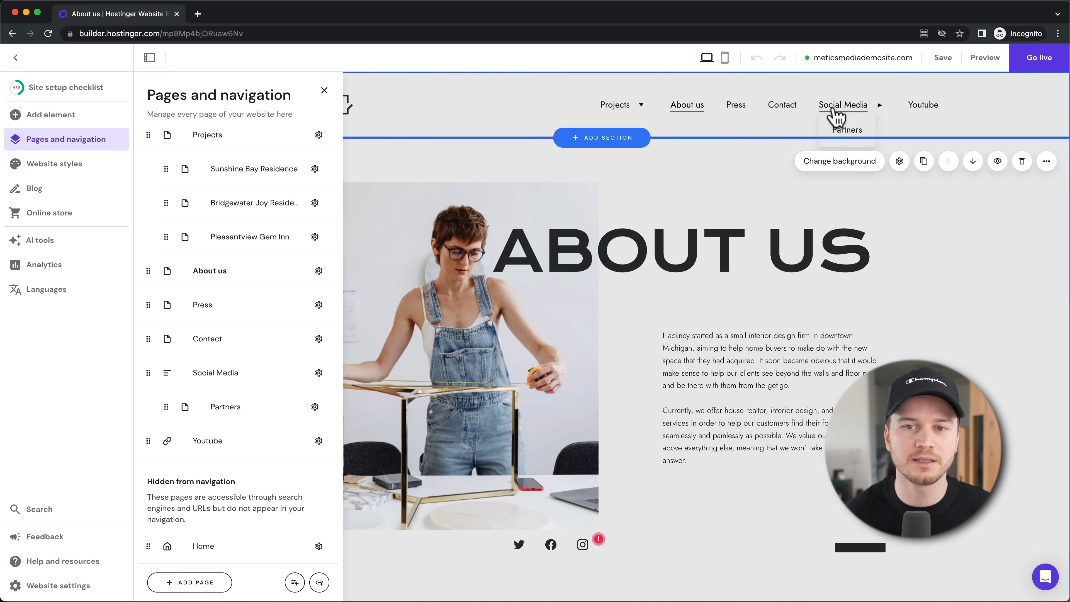
{"action": "left_click_drag", "start_coordinate": [160, 311], "coordinate": [175, 536]}
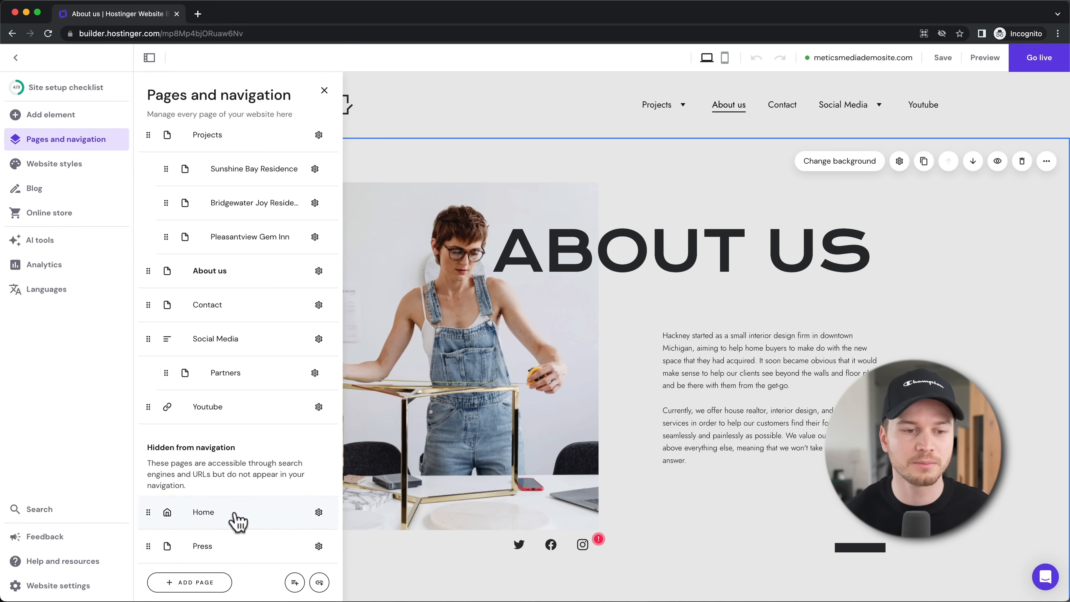
{"action": "scroll", "coordinate": [264, 258], "scroll_direction": "up", "scroll_amount": 2}
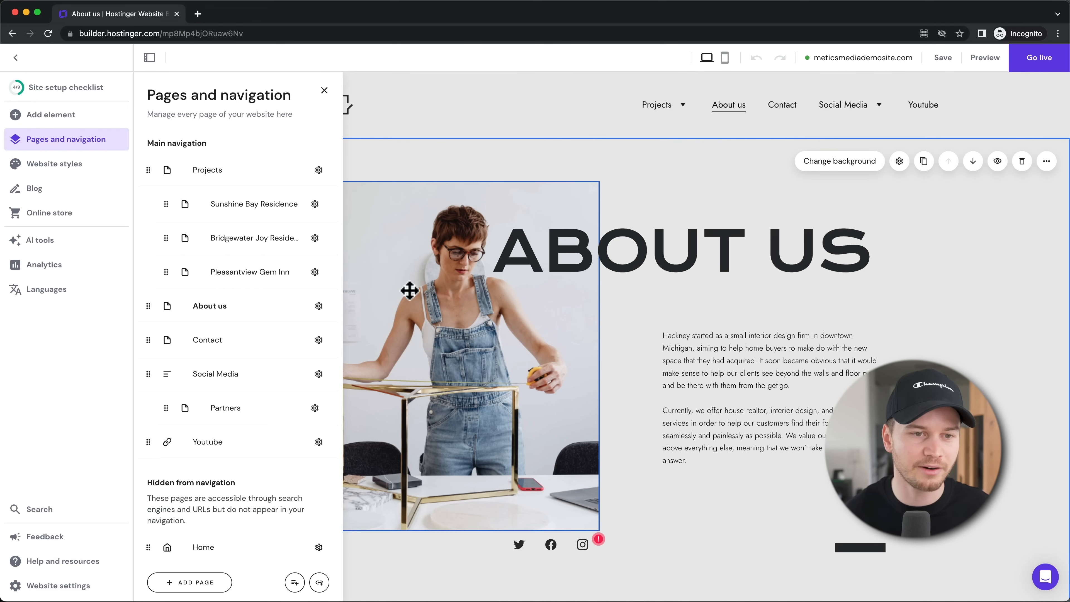
{"action": "scroll", "coordinate": [501, 266], "scroll_direction": "down", "scroll_amount": 1}
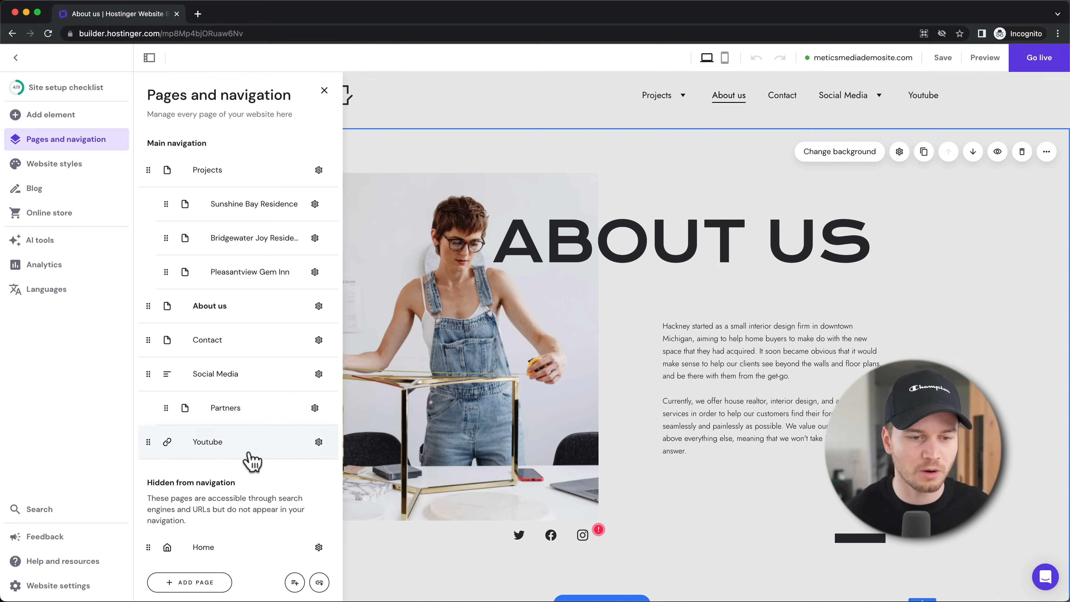
Create an empty page named Testimonials at /testimonials and close the pages list
{"action": "left_click", "coordinate": [197, 584]}
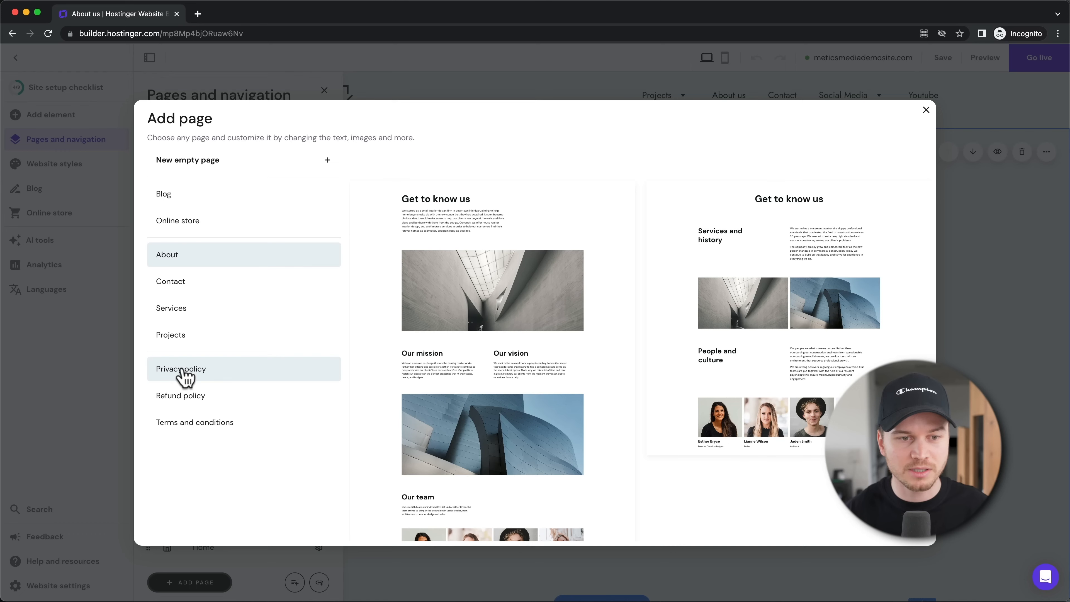
{"action": "left_click", "coordinate": [221, 371]}
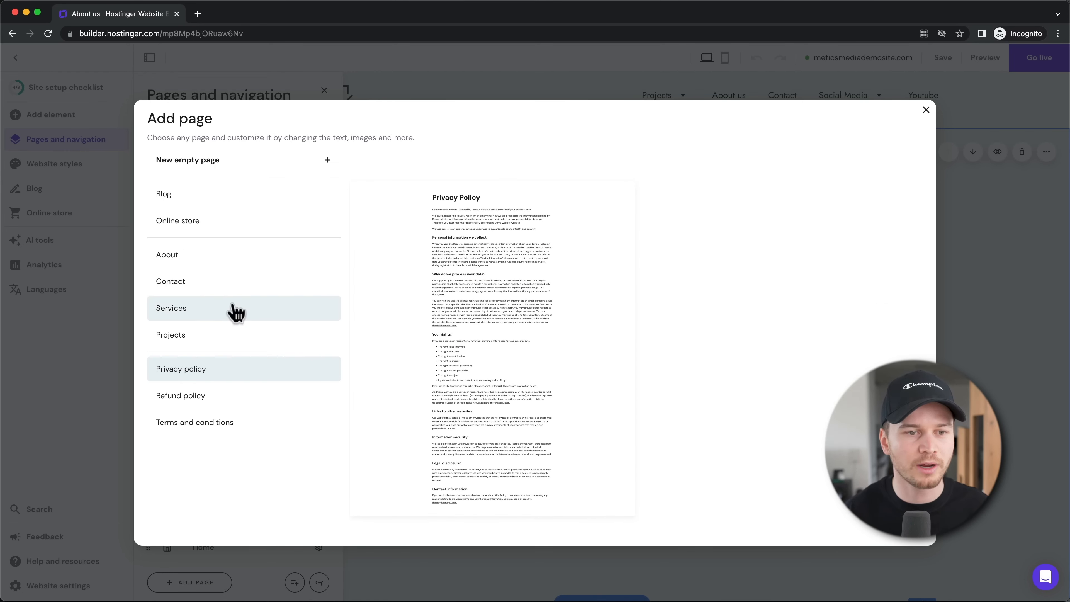
{"action": "left_click", "coordinate": [222, 336]}
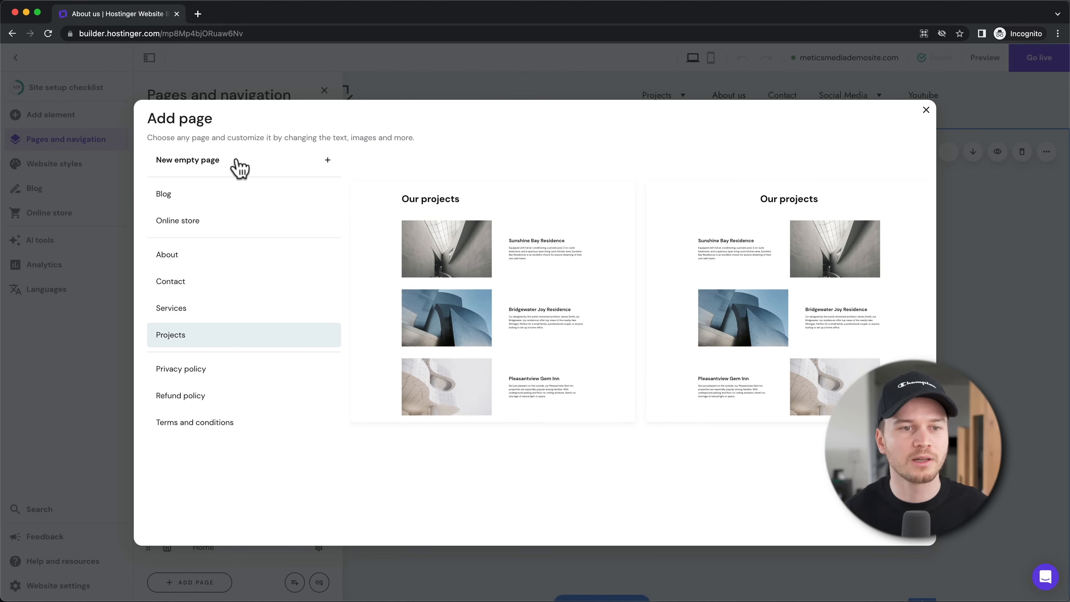
{"action": "left_click", "coordinate": [318, 171]}
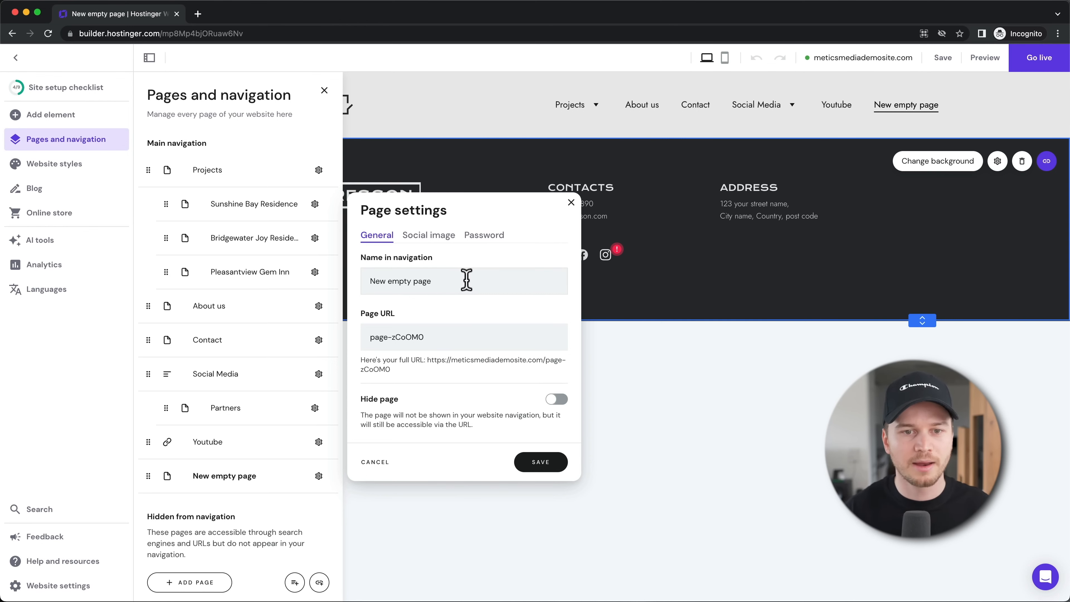
{"action": "left_click_drag", "start_coordinate": [466, 280], "coordinate": [386, 278]}
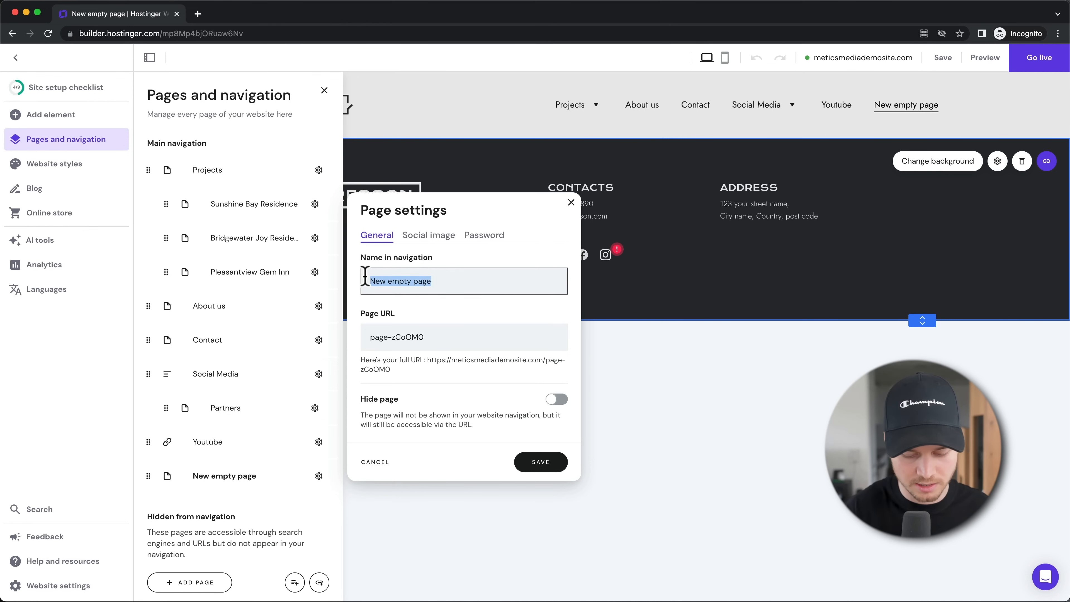
{"action": "type", "text": "Testimon"}
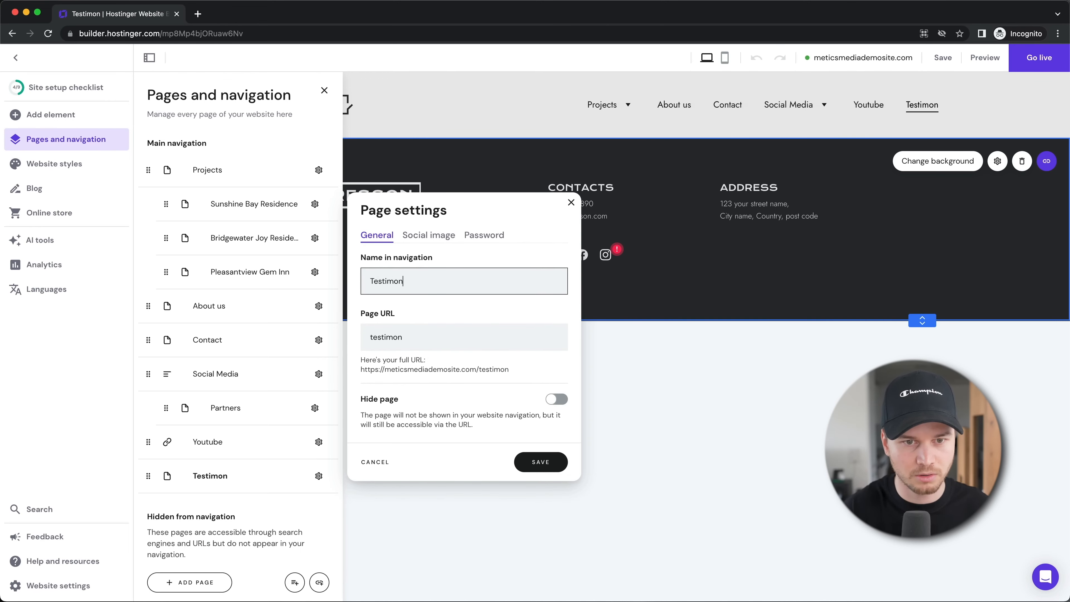
{"action": "type", "text": "ials"}
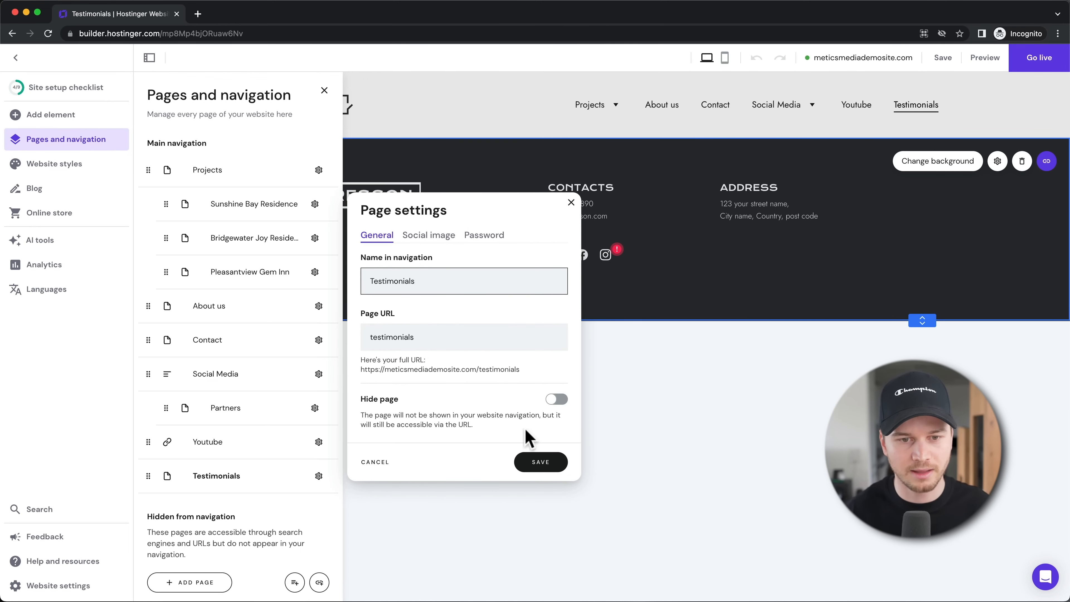
{"action": "left_click", "coordinate": [535, 463]}
{"action": "left_click", "coordinate": [432, 387]}
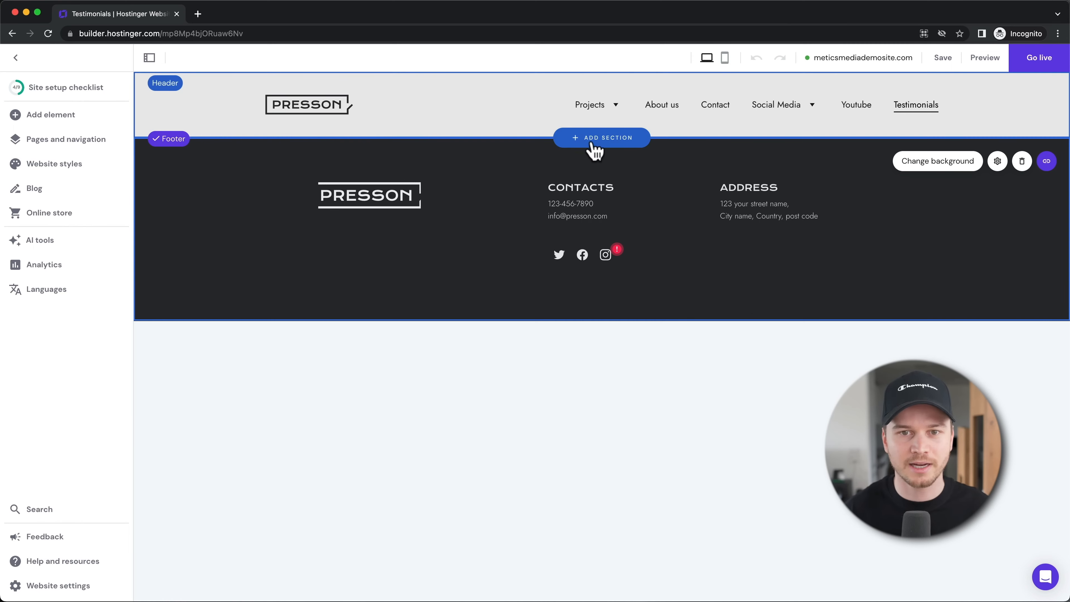
Add the three-image 'Quality, not quantity' About section to the Testimonials page
{"action": "left_click", "coordinate": [590, 142]}
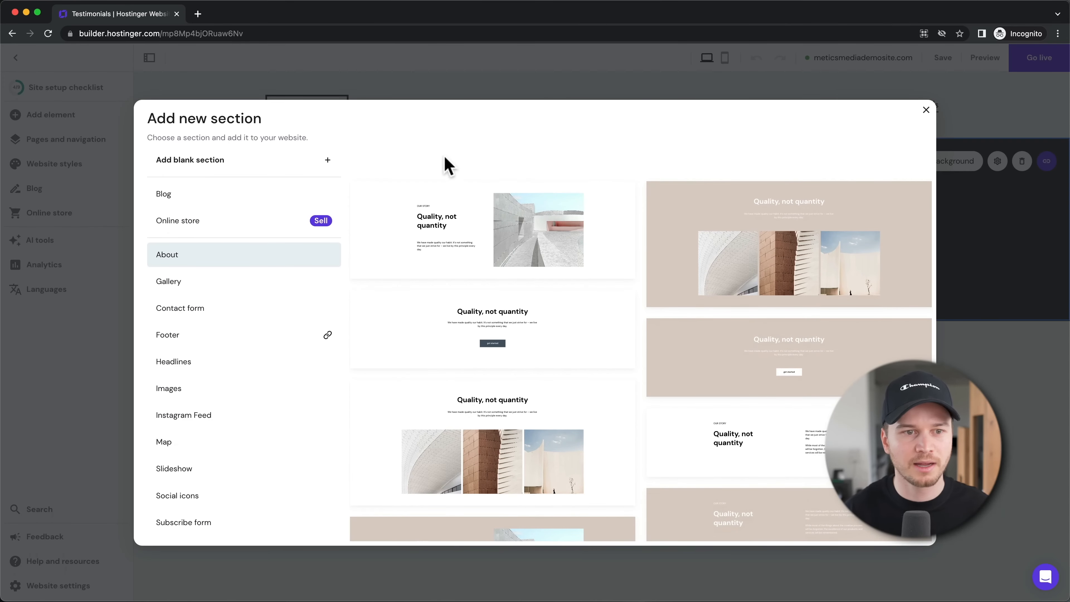
{"action": "scroll", "coordinate": [209, 326], "scroll_direction": "down", "scroll_amount": 5}
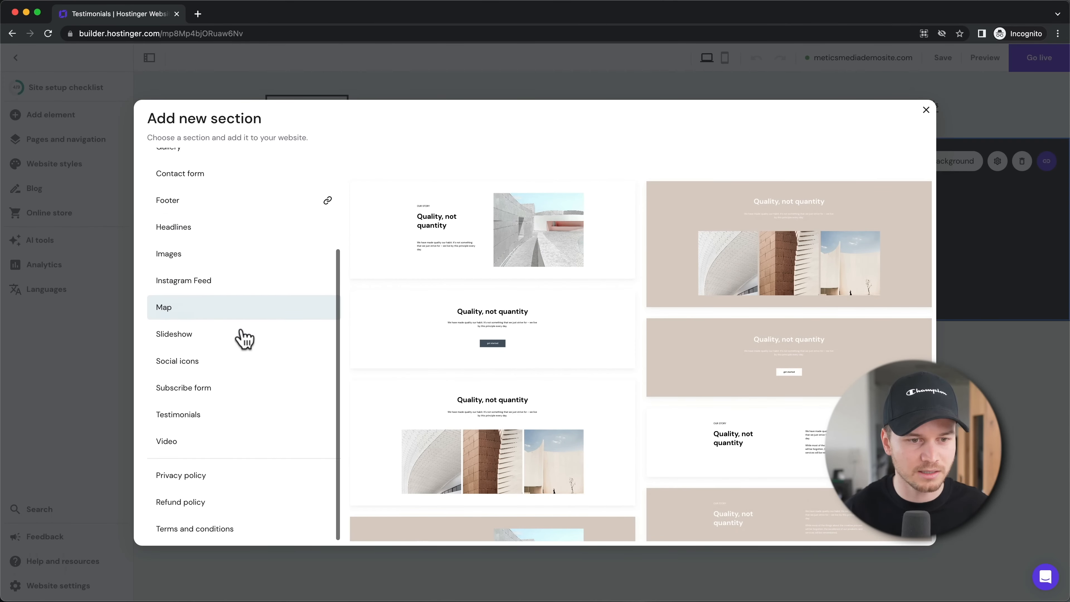
{"action": "scroll", "coordinate": [244, 337], "scroll_direction": "up", "scroll_amount": 5}
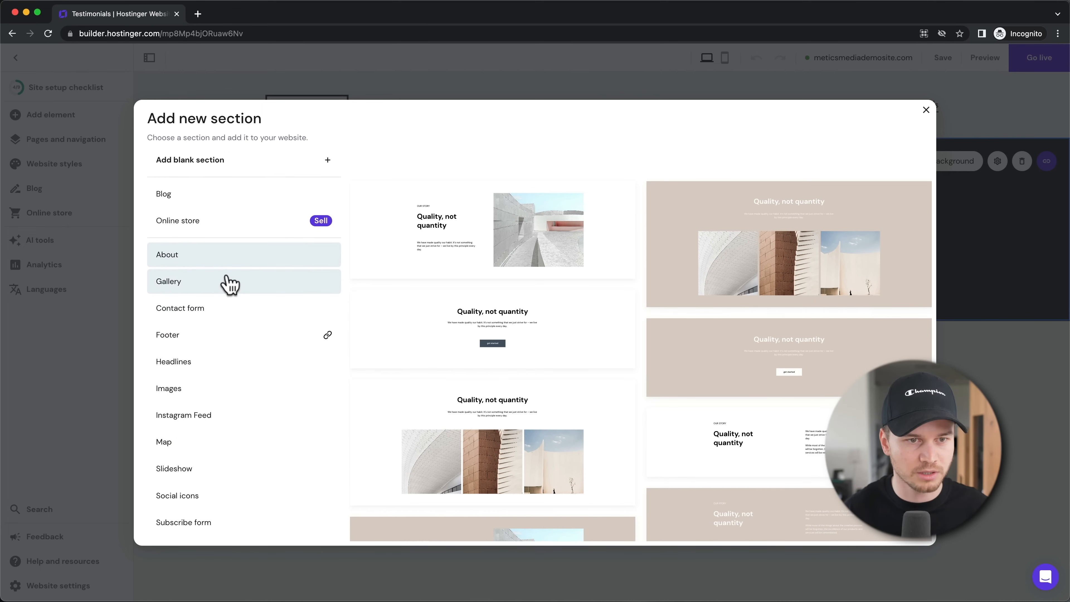
{"action": "scroll", "coordinate": [571, 333], "scroll_direction": "down", "scroll_amount": 2}
{"action": "left_click", "coordinate": [521, 371]}
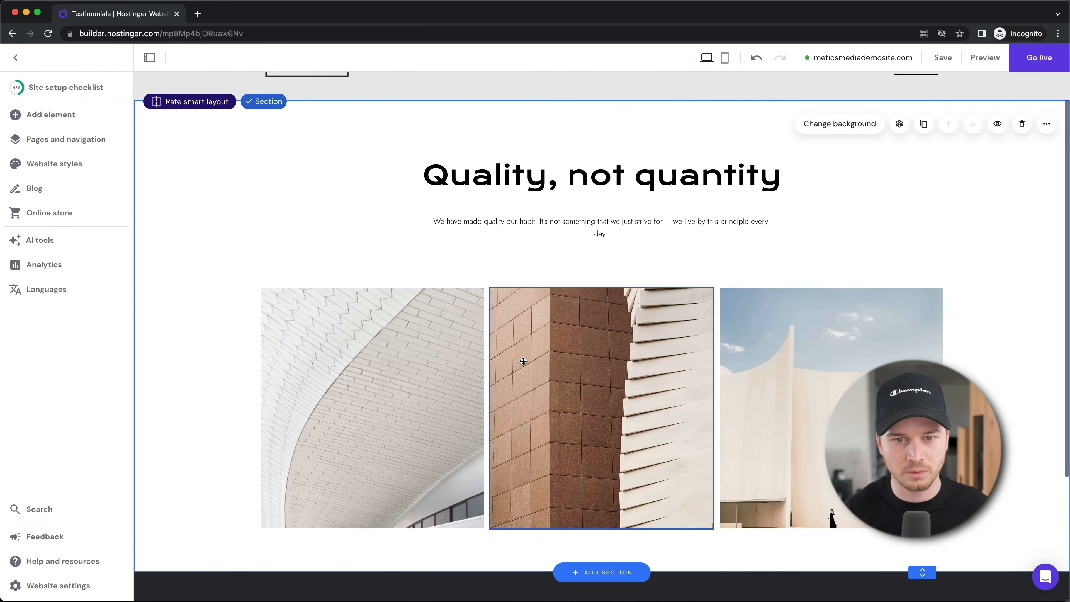
{"action": "scroll", "coordinate": [802, 374], "scroll_direction": "up", "scroll_amount": 1}
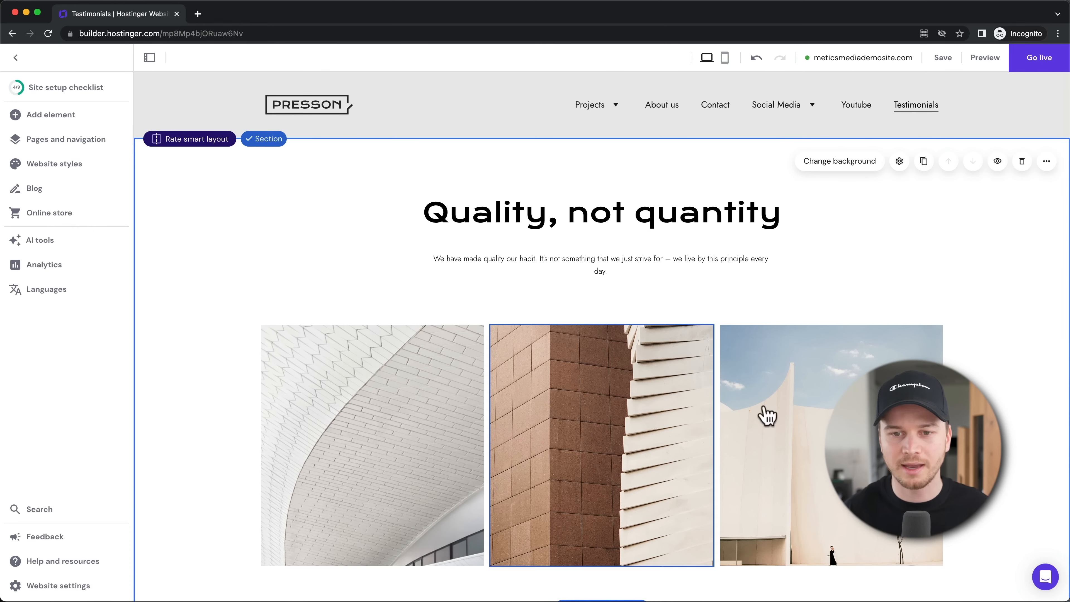
{"action": "scroll", "coordinate": [836, 268], "scroll_direction": "down", "scroll_amount": 1}
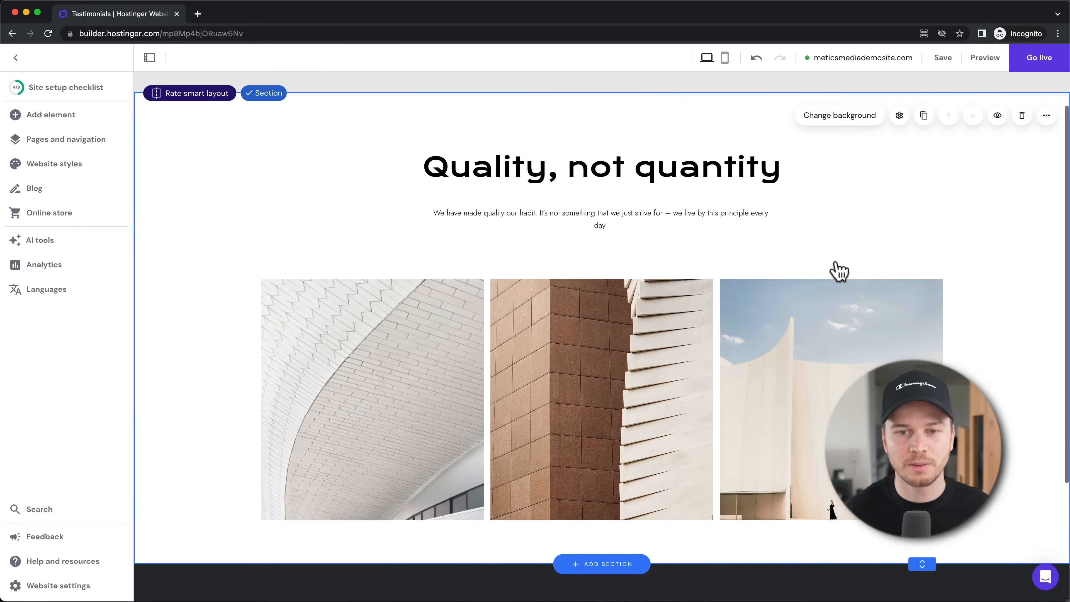
Replace the word 'not' with 'few' in the section heading
{"action": "left_click", "coordinate": [578, 169]}
{"action": "left_click", "coordinate": [588, 169]}
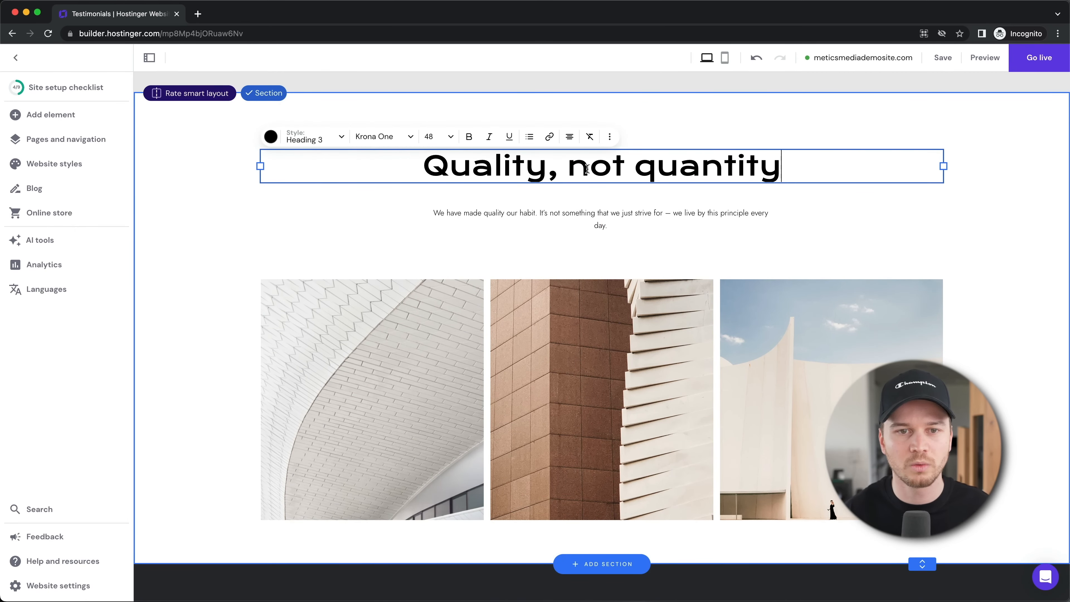
{"action": "double_click", "coordinate": [587, 168]}
{"action": "type", "text": "few"}
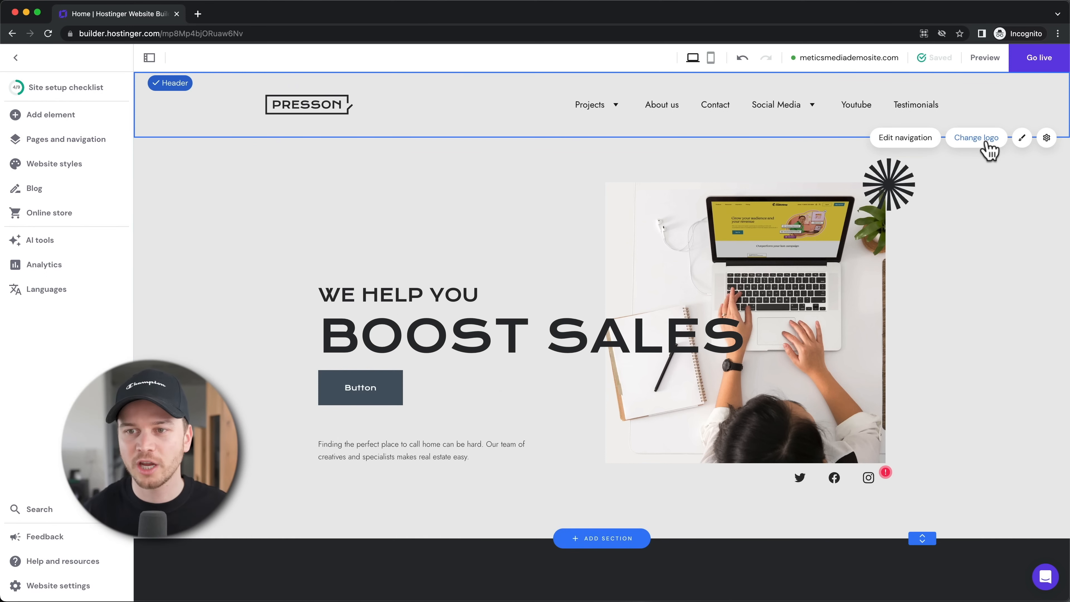
Upload Logo/mm_black.png as the header logo and widen it to 256 px
{"action": "left_click", "coordinate": [976, 139]}
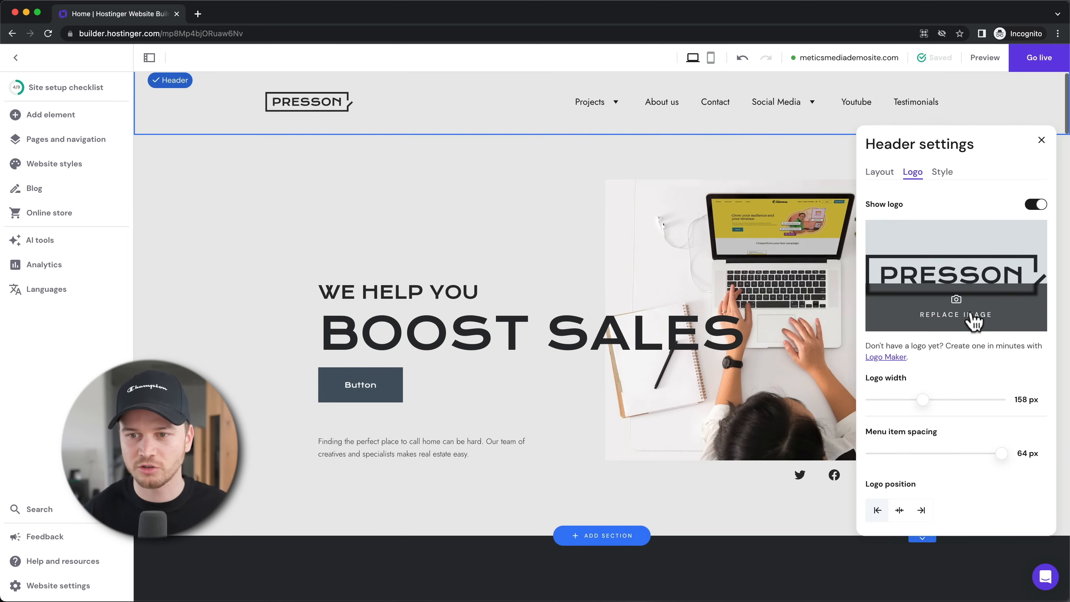
{"action": "left_click", "coordinate": [969, 312]}
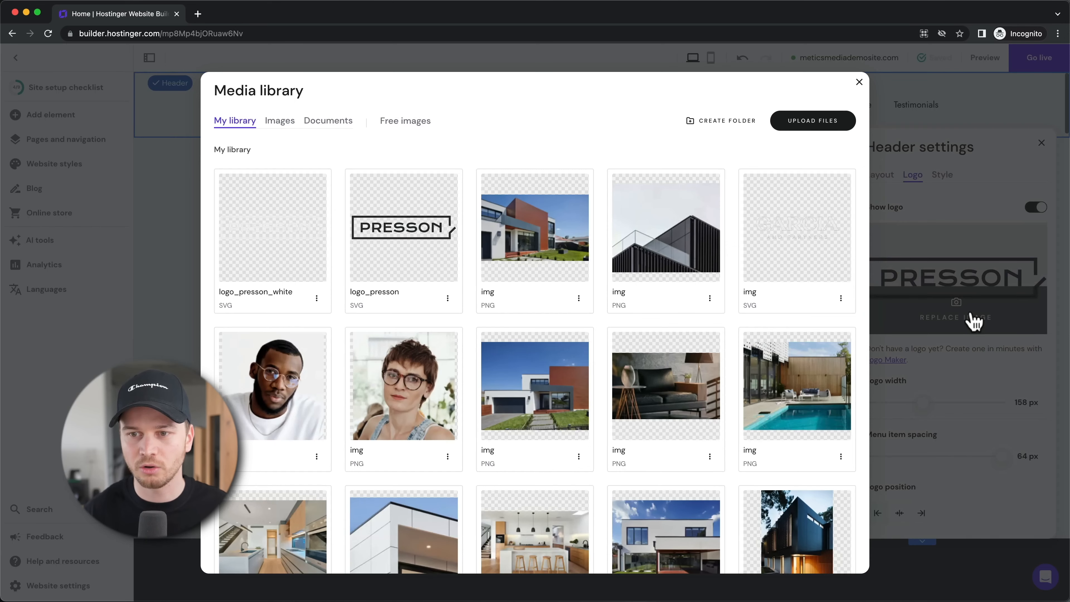
{"action": "left_click", "coordinate": [799, 128]}
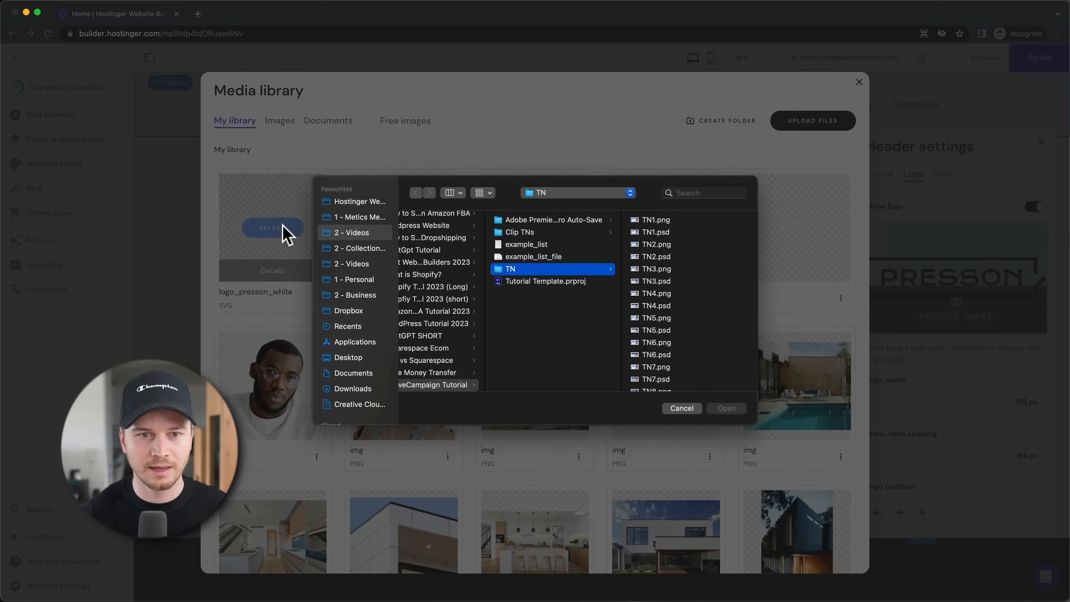
{"action": "left_click", "coordinate": [358, 203]}
{"action": "left_click", "coordinate": [450, 231]}
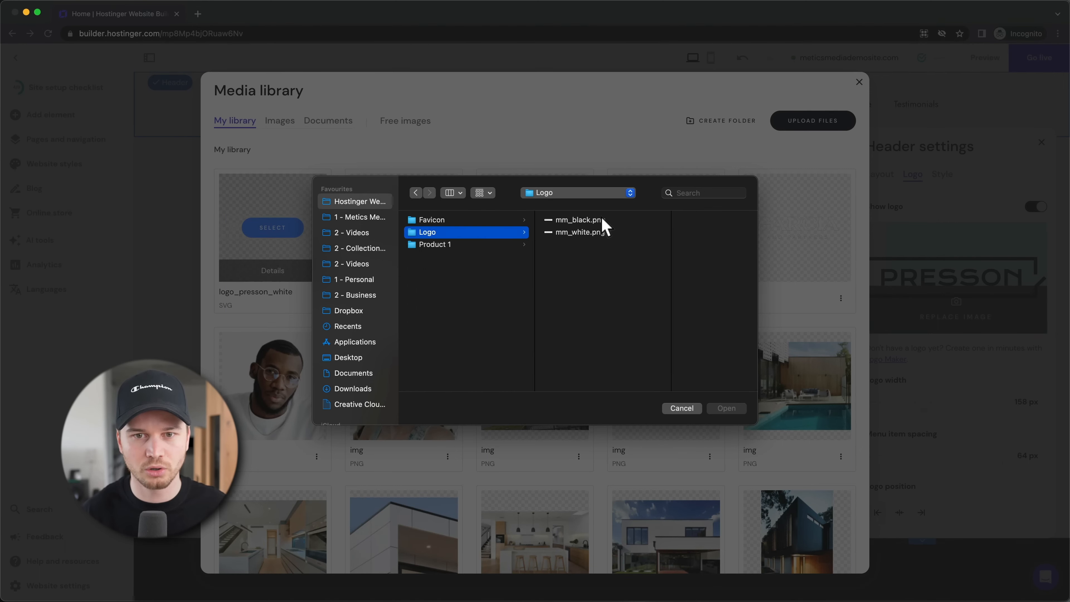
{"action": "left_click", "coordinate": [602, 221]}
{"action": "left_click", "coordinate": [723, 405]}
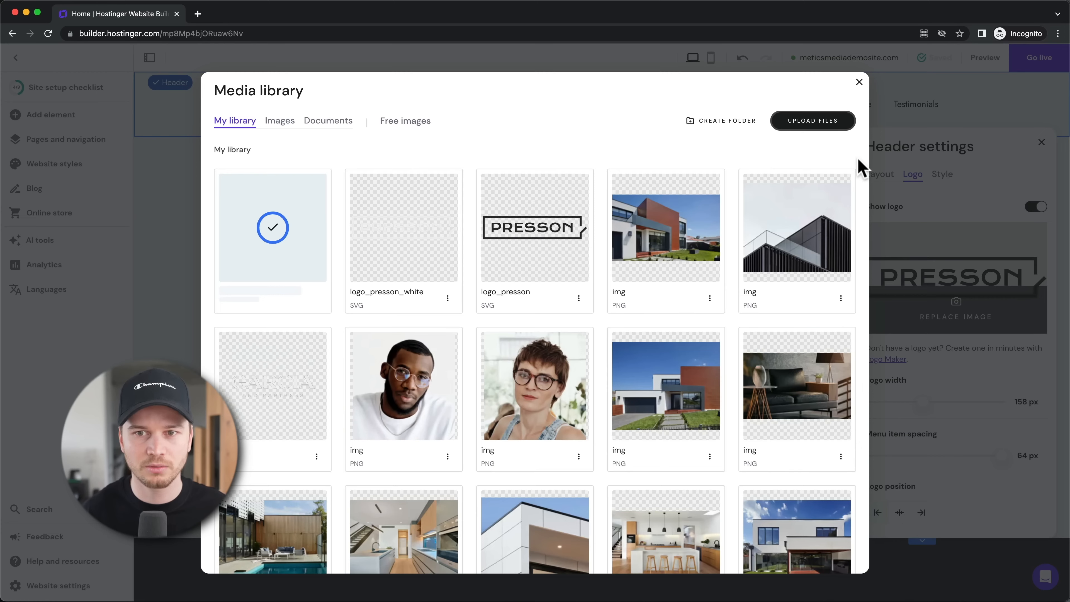
{"action": "left_click", "coordinate": [251, 233]}
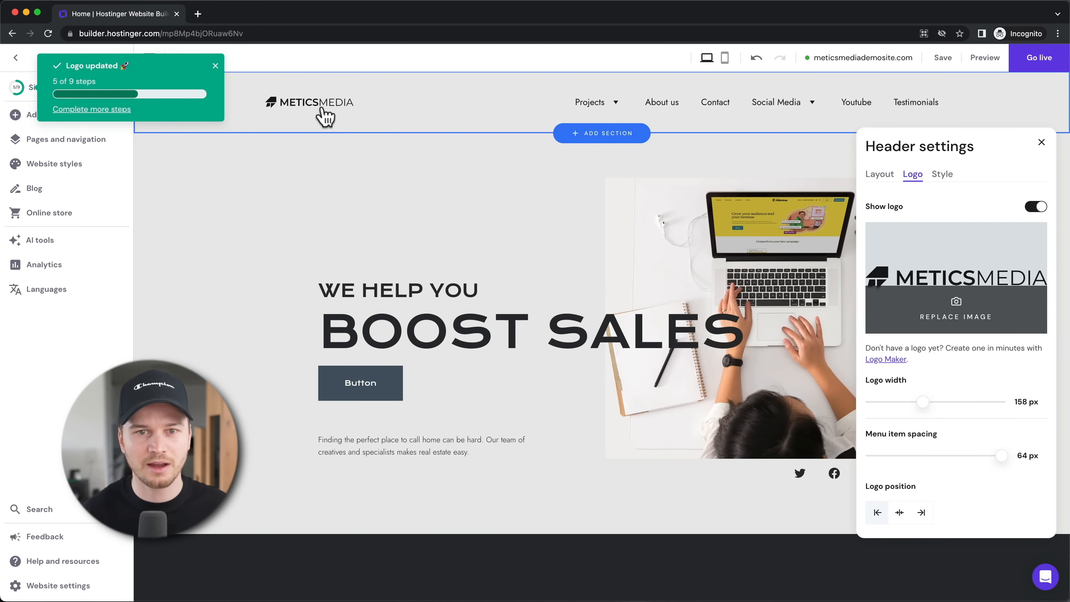
{"action": "left_click_drag", "start_coordinate": [923, 402], "coordinate": [960, 402]}
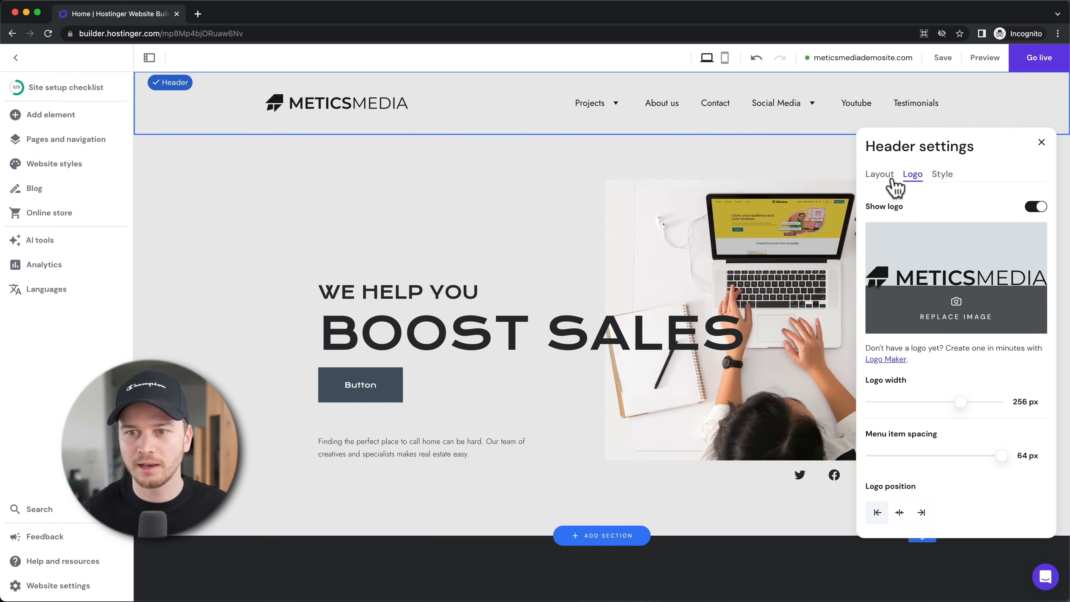
Keep the header menu right-aligned and set its item spacing to 29 px
{"action": "left_click", "coordinate": [890, 175]}
{"action": "scroll", "coordinate": [913, 258], "scroll_direction": "down", "scroll_amount": 1}
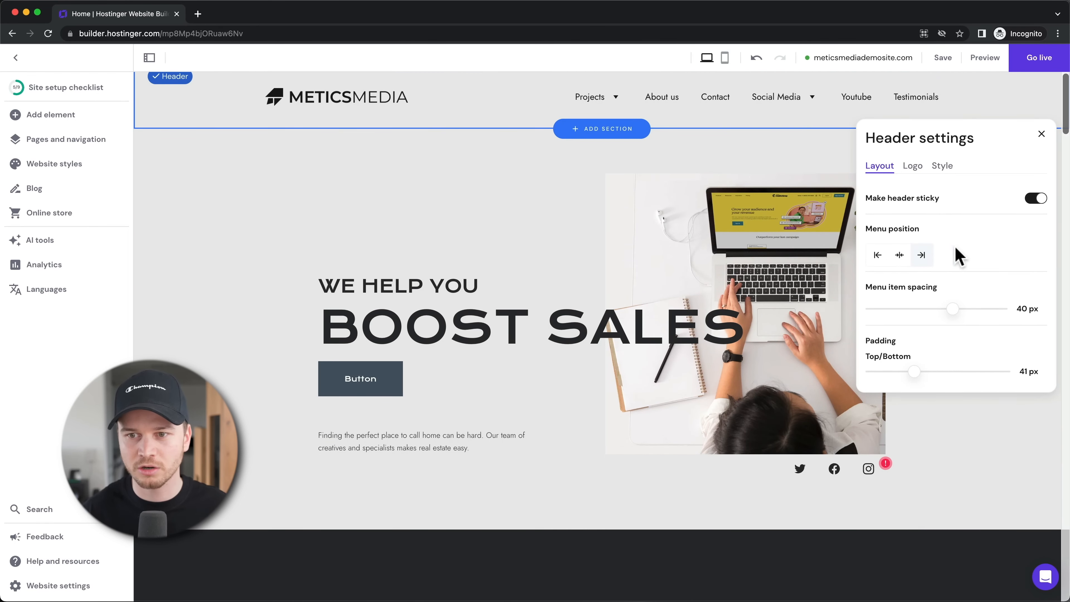
{"action": "left_click", "coordinate": [899, 257]}
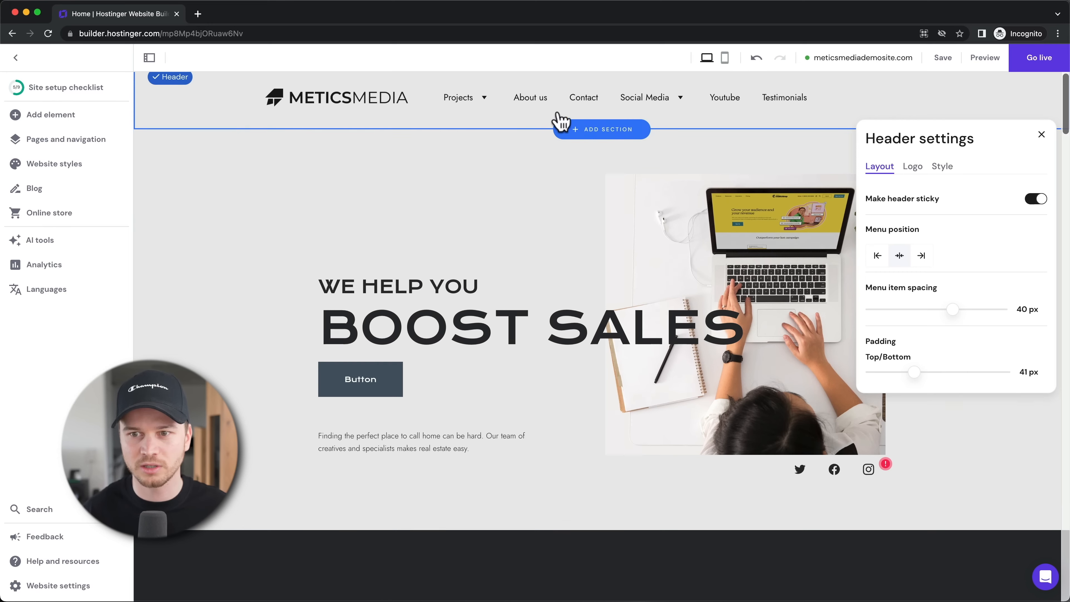
{"action": "left_click", "coordinate": [877, 263]}
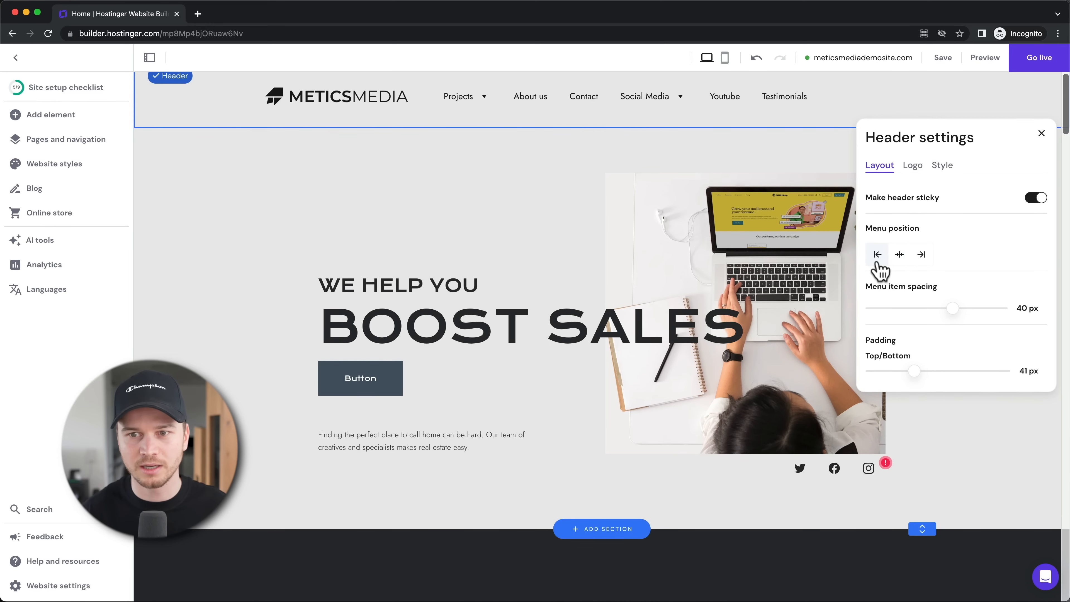
{"action": "left_click", "coordinate": [924, 257]}
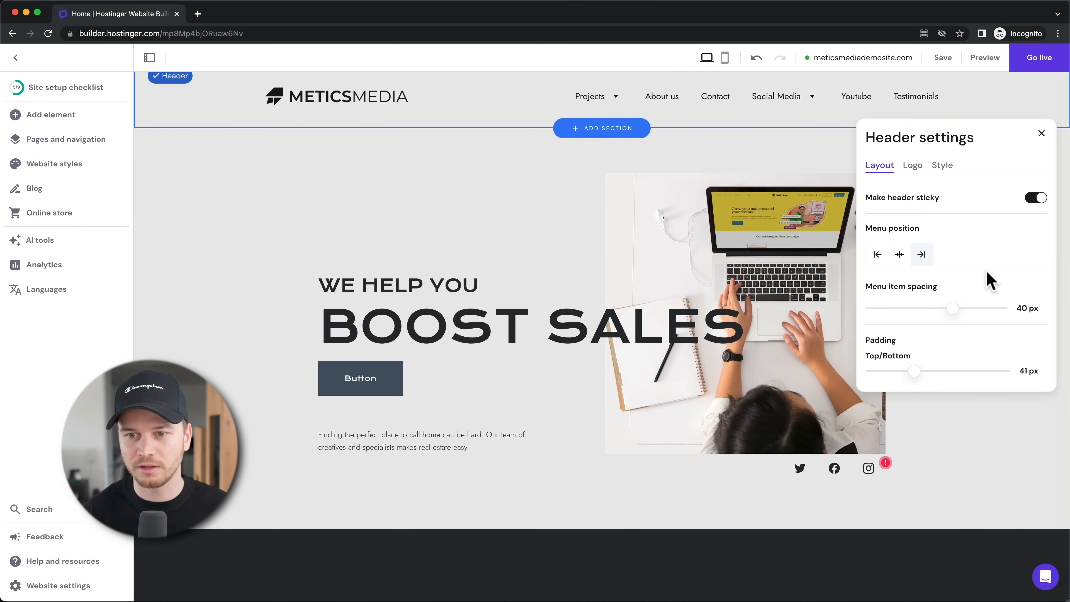
{"action": "left_click_drag", "start_coordinate": [953, 306], "coordinate": [930, 308]}
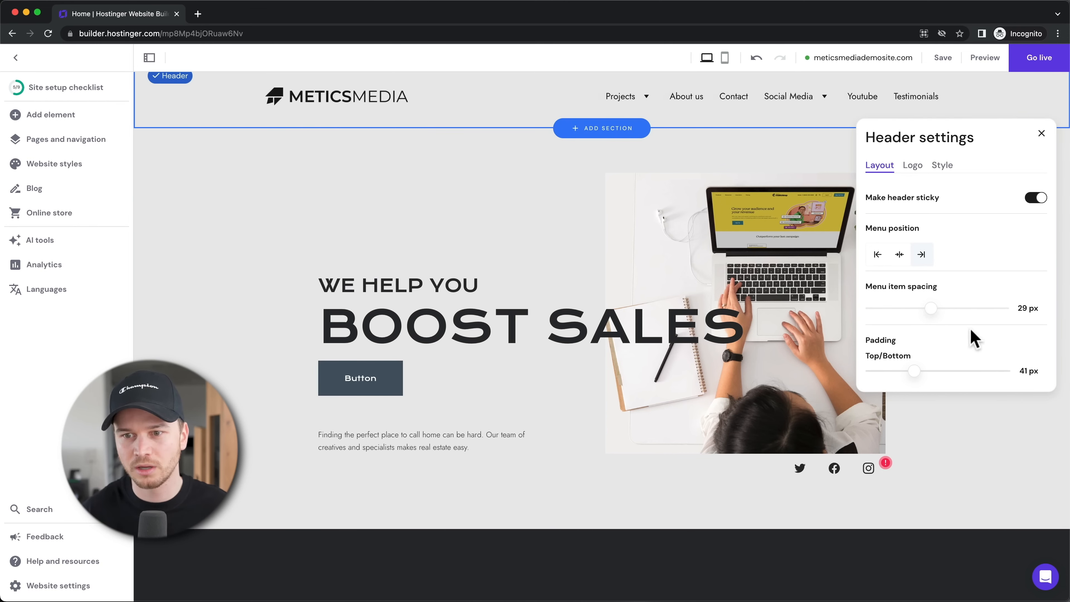
Try a transparent header, switch it back to opaque, and close header settings
{"action": "left_click", "coordinate": [942, 166]}
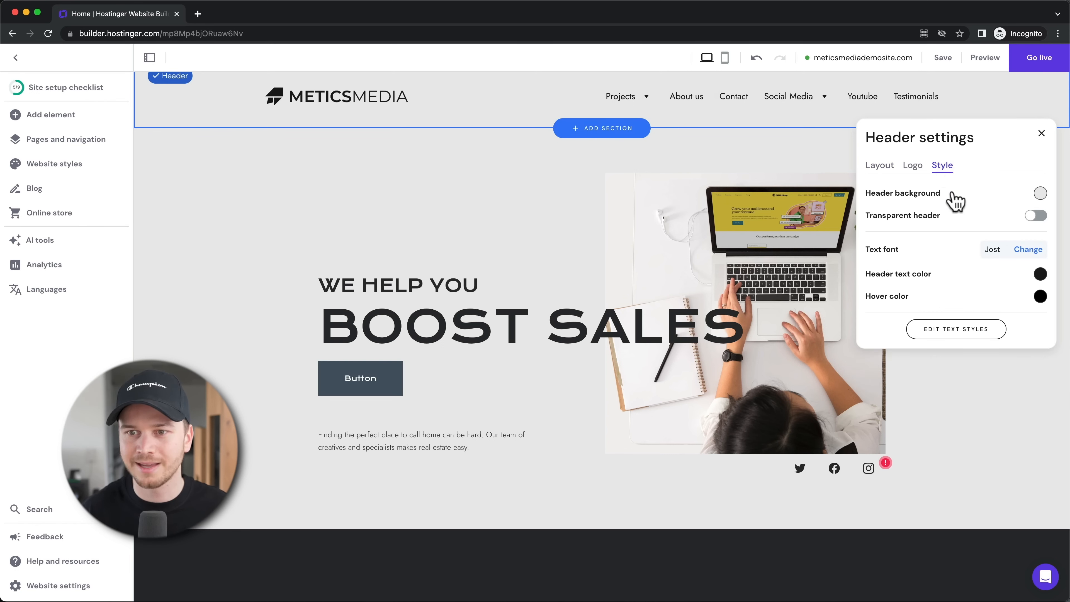
{"action": "left_click", "coordinate": [1038, 216]}
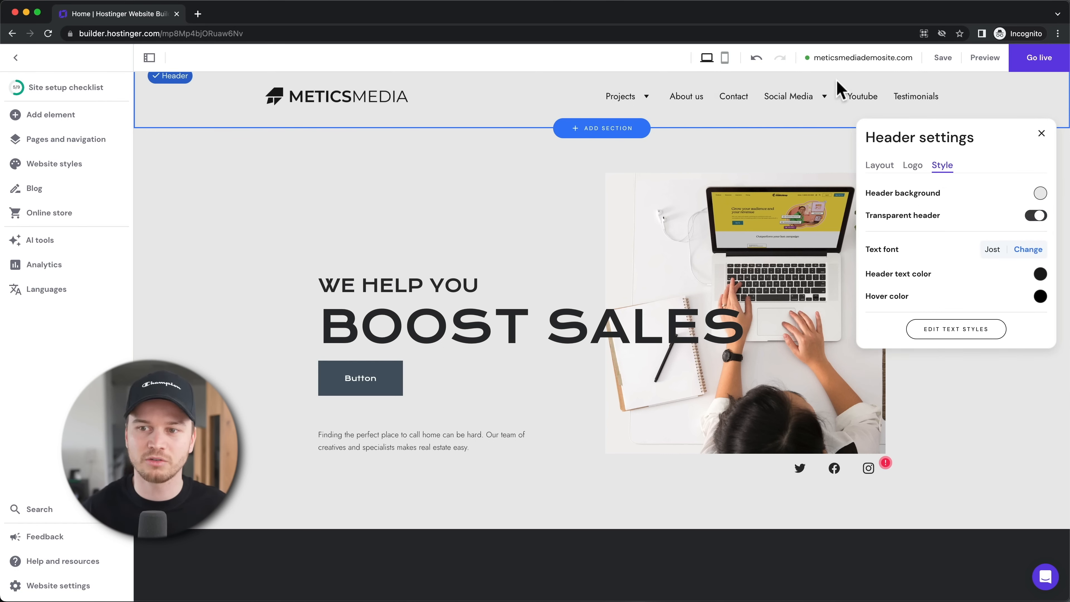
{"action": "left_click", "coordinate": [1036, 216]}
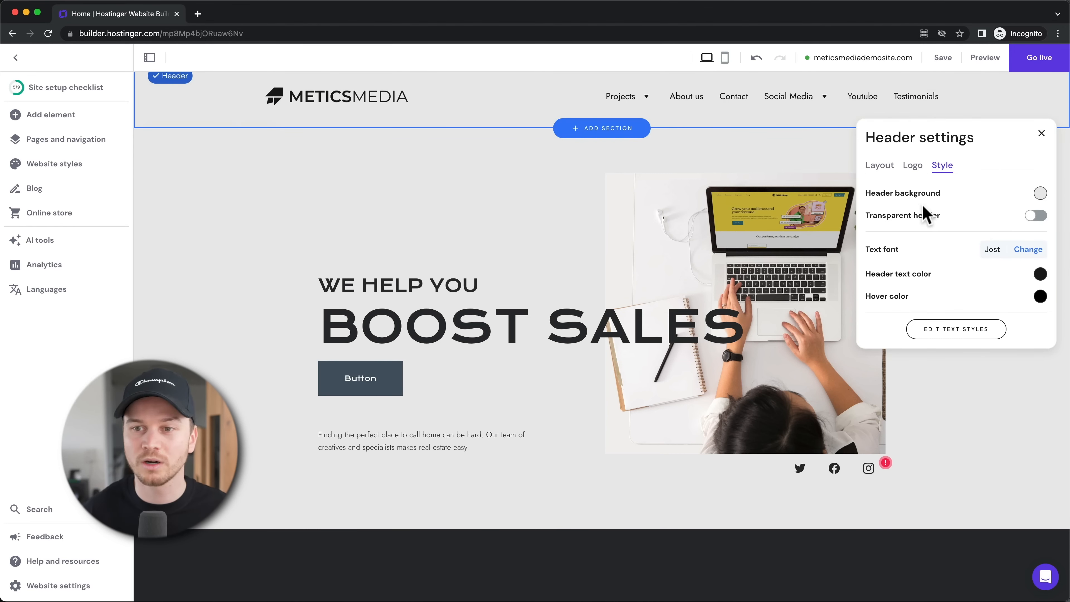
{"action": "left_click", "coordinate": [975, 377]}
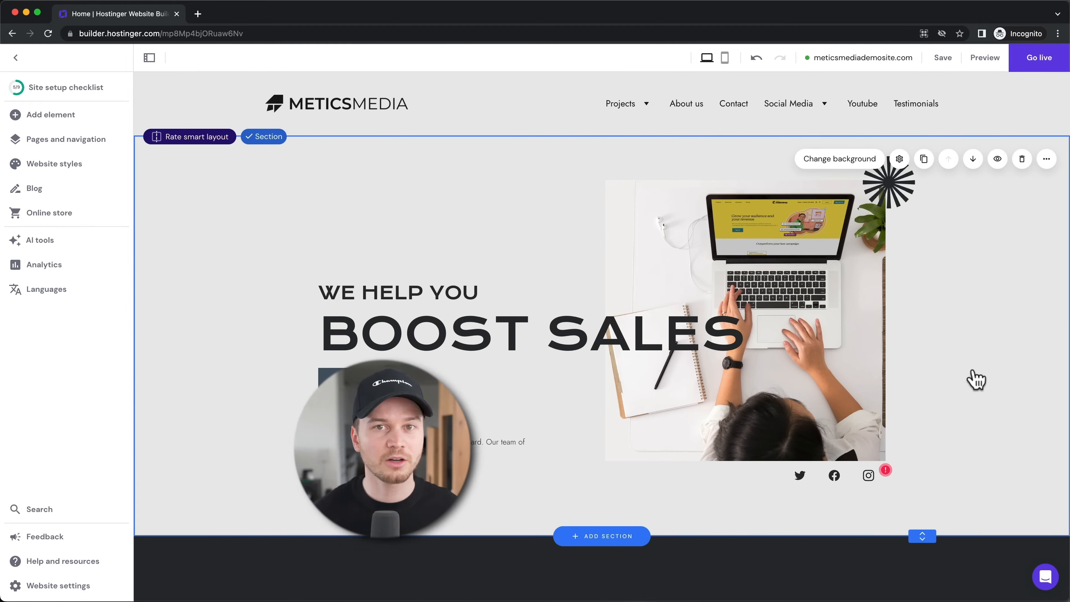
Replace the footer logo with mm_white.png and enlarge it to show the full METICSMEDIA
{"action": "scroll", "coordinate": [974, 377], "scroll_direction": "down", "scroll_amount": 15}
{"action": "scroll", "coordinate": [977, 379], "scroll_direction": "down", "scroll_amount": 20}
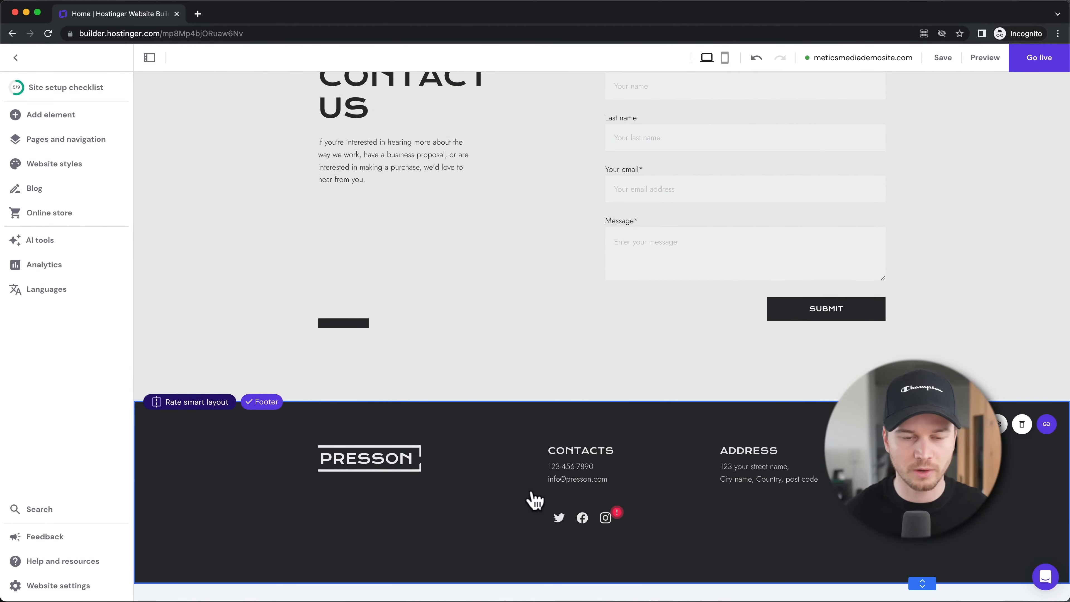
{"action": "left_click", "coordinate": [371, 449]}
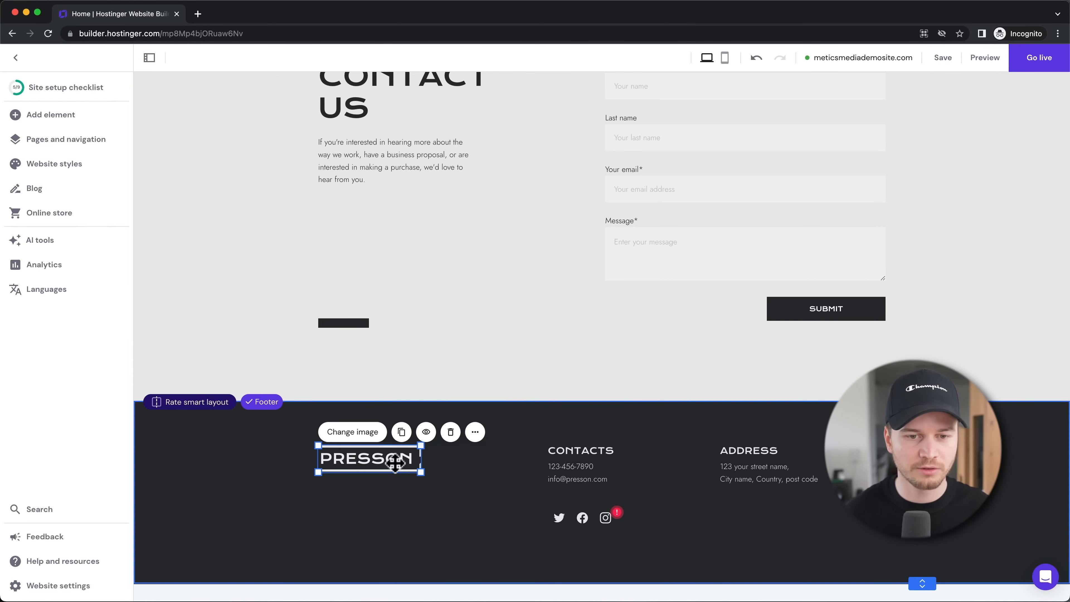
{"action": "left_click", "coordinate": [370, 447]}
{"action": "left_click", "coordinate": [558, 312]}
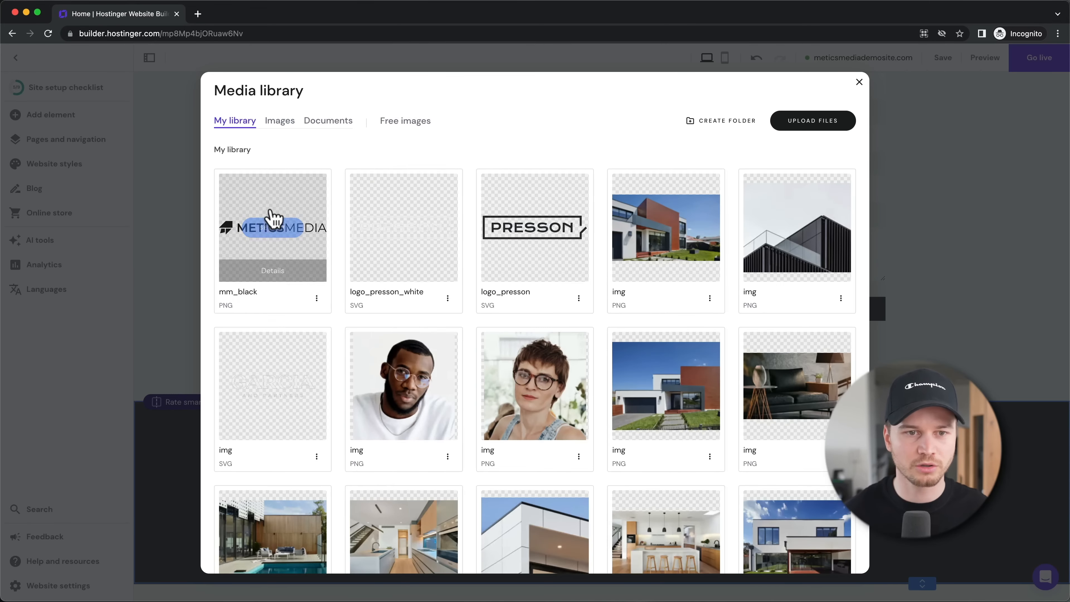
{"action": "left_click", "coordinate": [787, 123]}
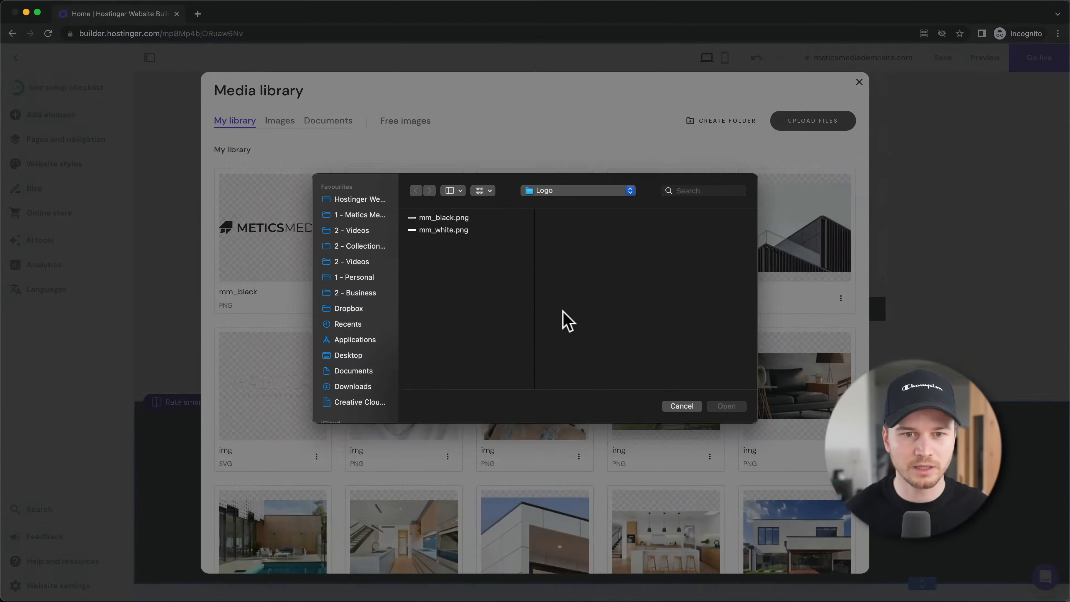
{"action": "left_click", "coordinate": [472, 235]}
{"action": "left_click", "coordinate": [727, 408]}
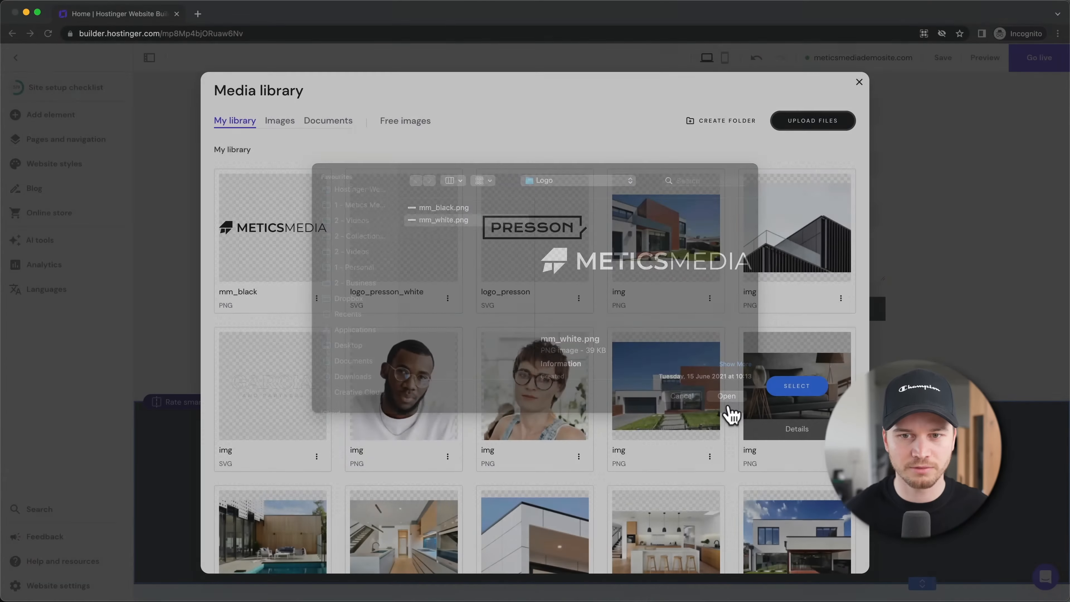
{"action": "left_click", "coordinate": [273, 232]}
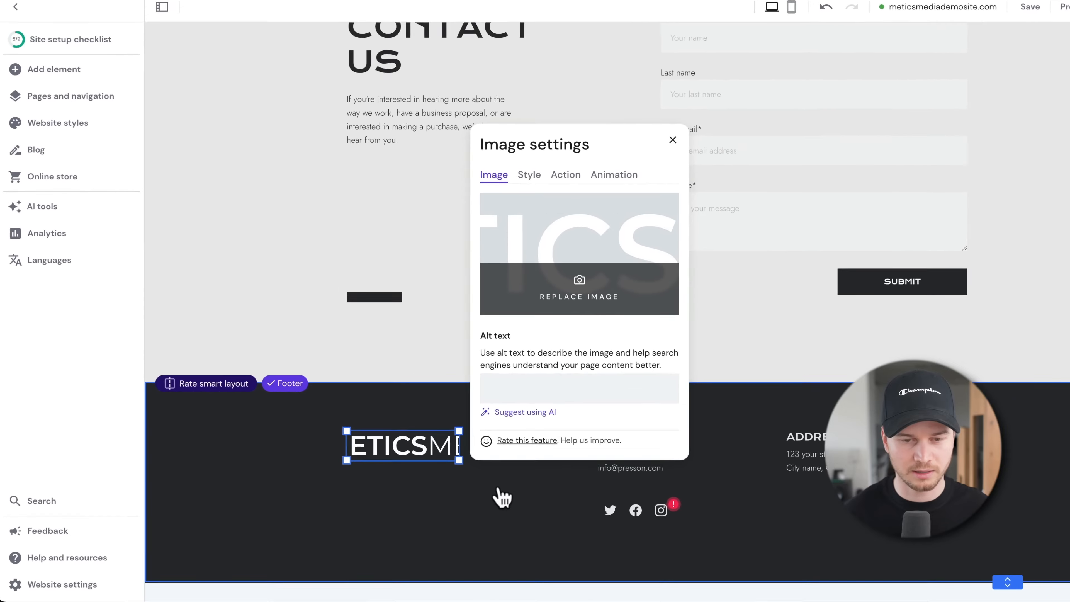
{"action": "left_click", "coordinate": [459, 512]}
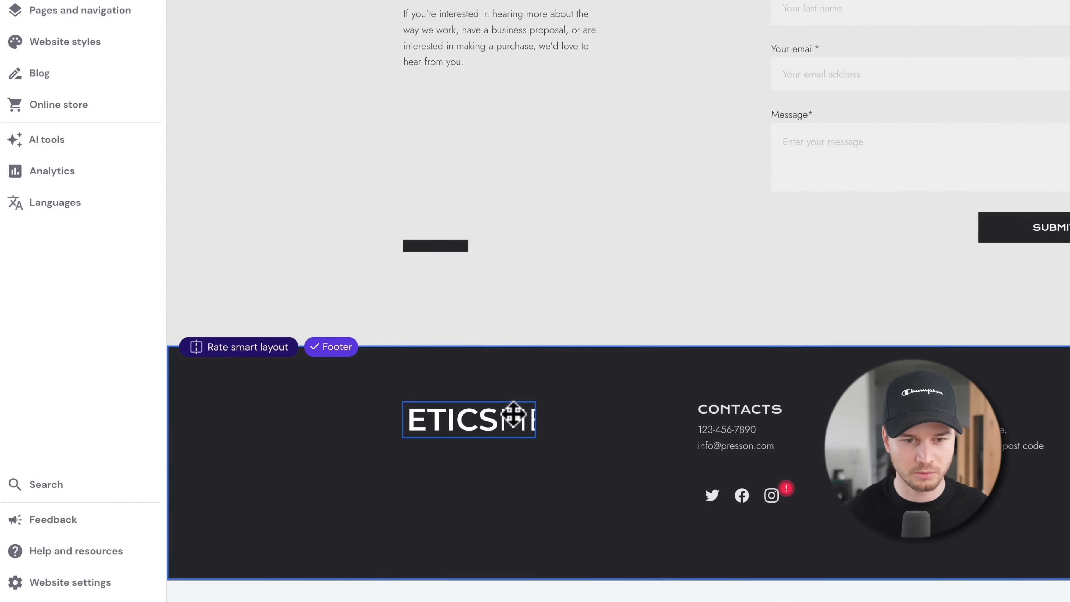
{"action": "left_click", "coordinate": [410, 454]}
{"action": "left_click_drag", "start_coordinate": [539, 426], "coordinate": [644, 445]}
Check the footer's Contacts, Address and social icon blocks, then bring up Pages and navigation
{"action": "left_click", "coordinate": [812, 423]}
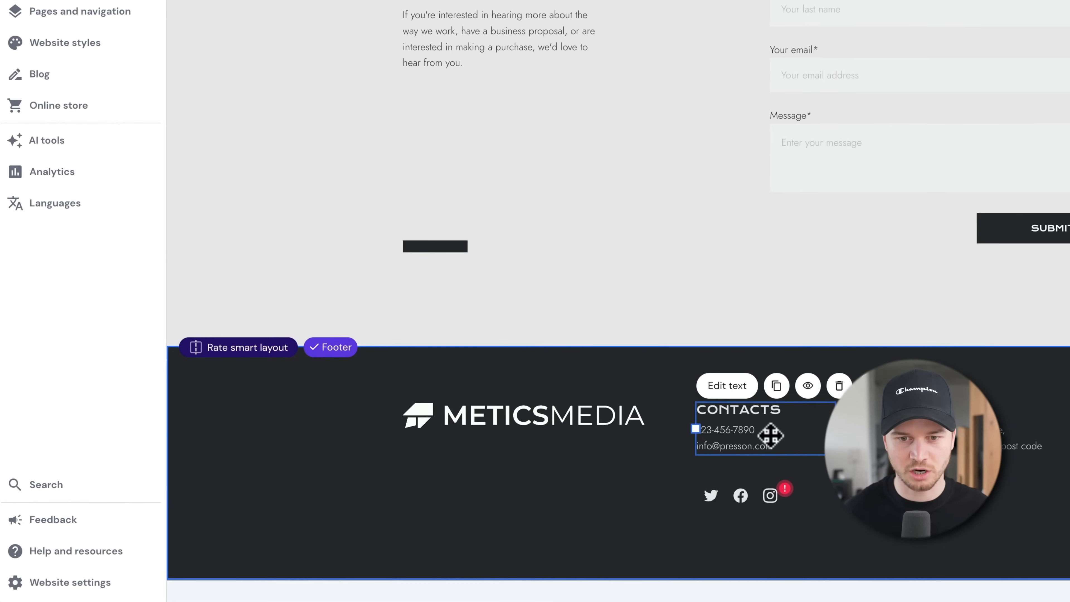
{"action": "left_click", "coordinate": [1003, 431]}
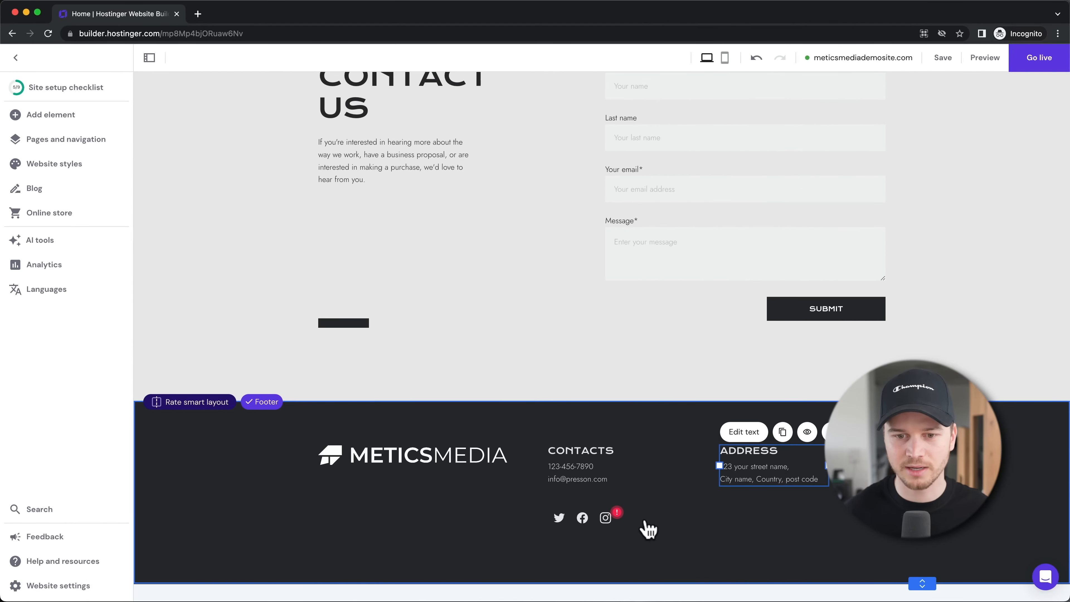
{"action": "left_click", "coordinate": [607, 516]}
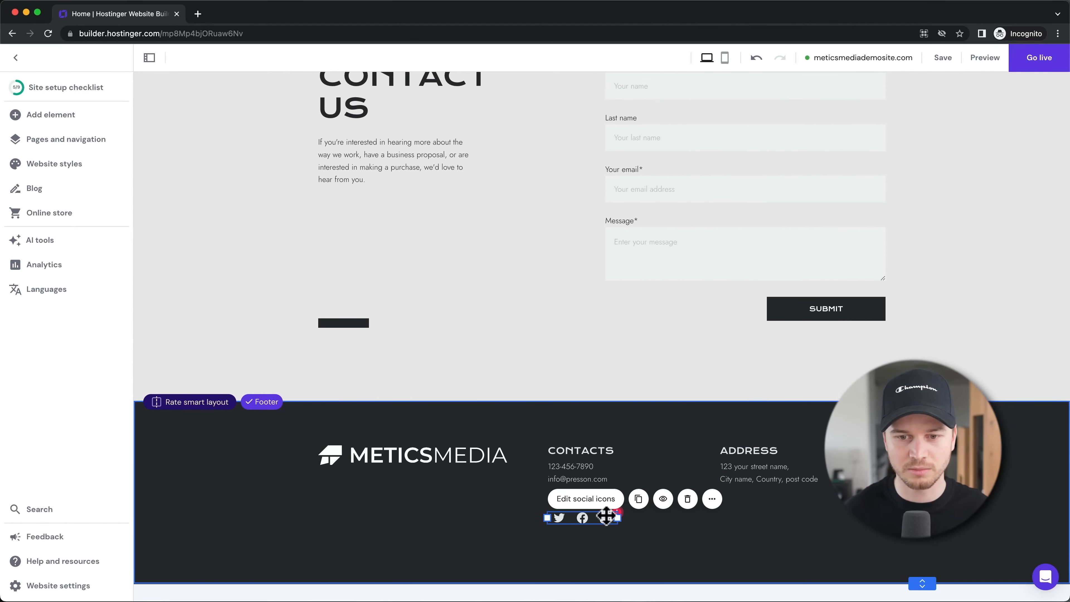
{"action": "left_click", "coordinate": [1024, 446]}
{"action": "left_click", "coordinate": [65, 139]}
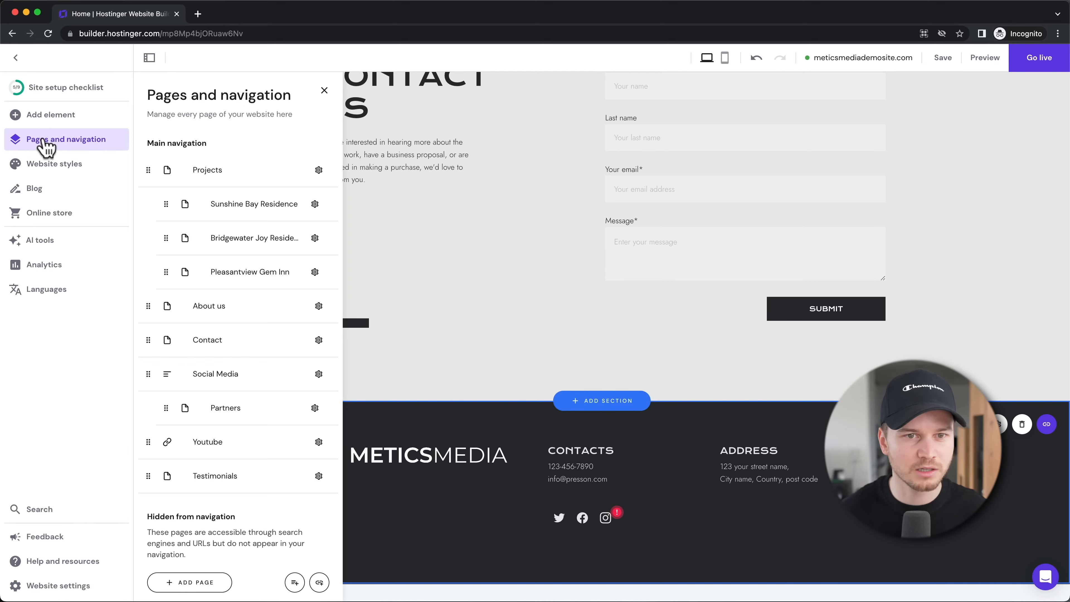
Switch to the About us page and hide its footer on that page only
{"action": "left_click", "coordinate": [252, 307]}
{"action": "scroll", "coordinate": [853, 351], "scroll_direction": "down", "scroll_amount": 15}
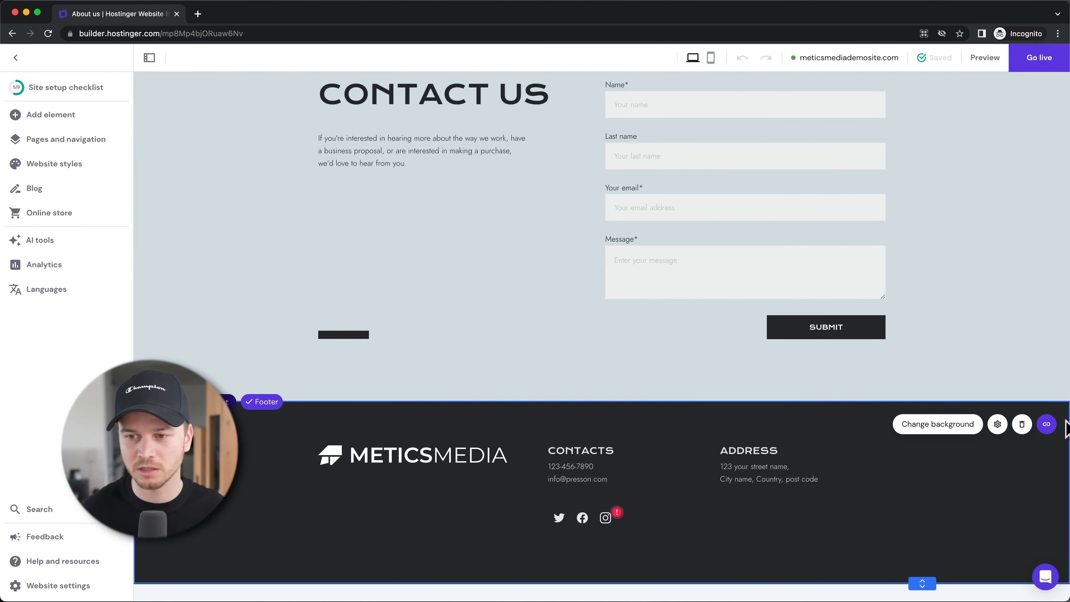
{"action": "left_click", "coordinate": [1048, 425]}
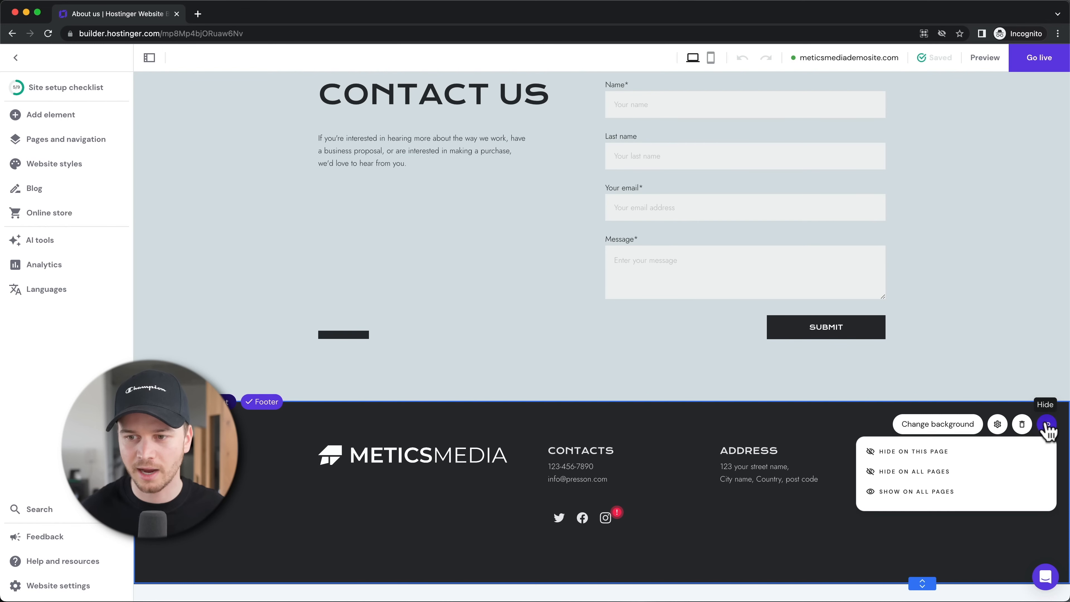
{"action": "left_click", "coordinate": [890, 452]}
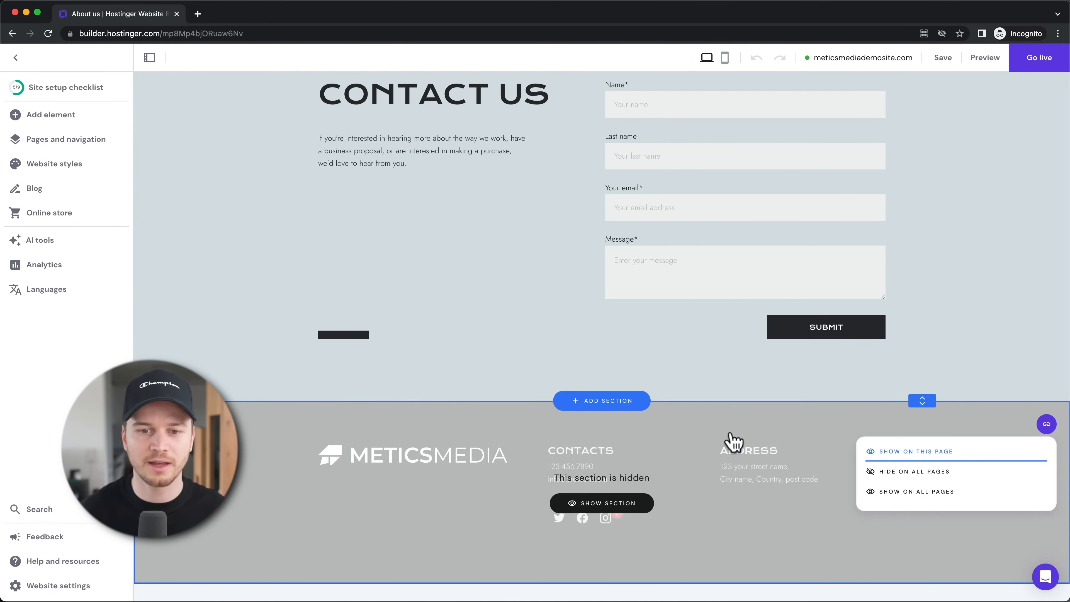
{"action": "left_click", "coordinate": [685, 347]}
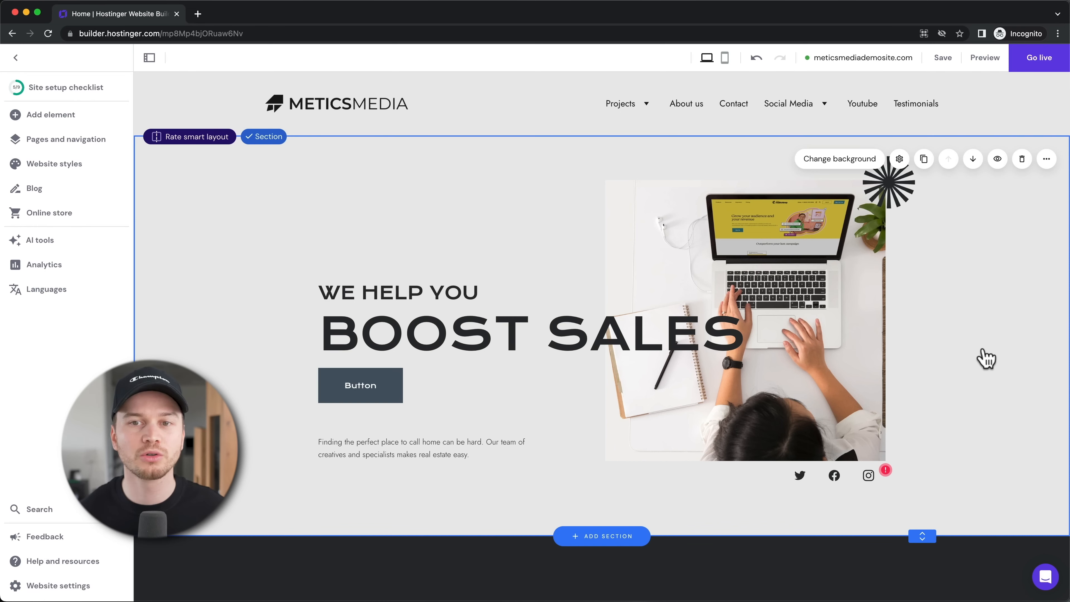
In the mobile layout, move the WE HELP YOU line slightly lower in the hero
{"action": "left_click", "coordinate": [724, 59]}
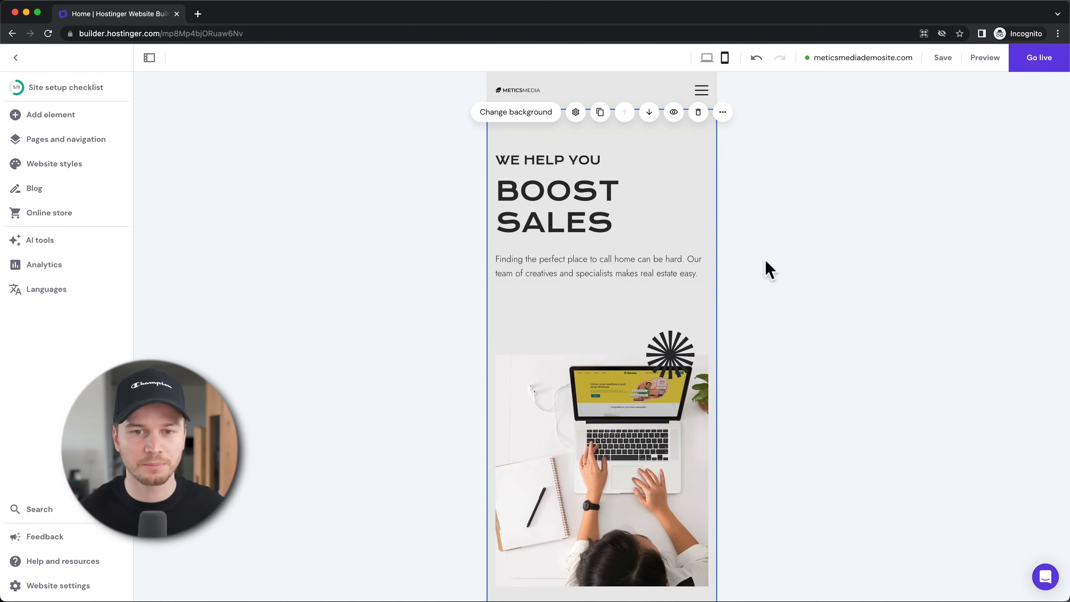
{"action": "scroll", "coordinate": [630, 331], "scroll_direction": "down", "scroll_amount": 15}
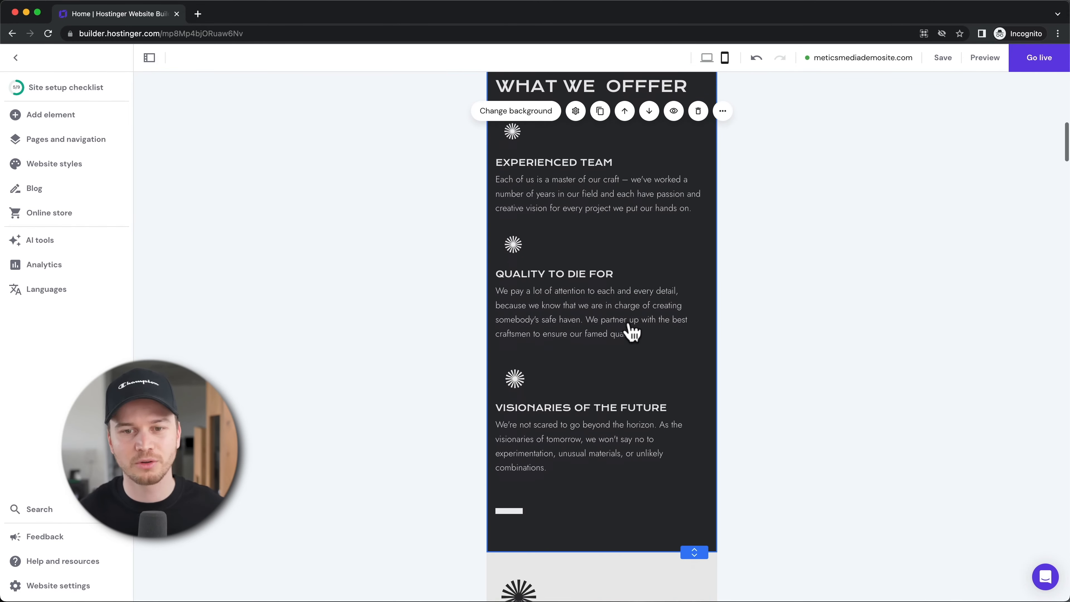
{"action": "scroll", "coordinate": [630, 324], "scroll_direction": "up", "scroll_amount": 5}
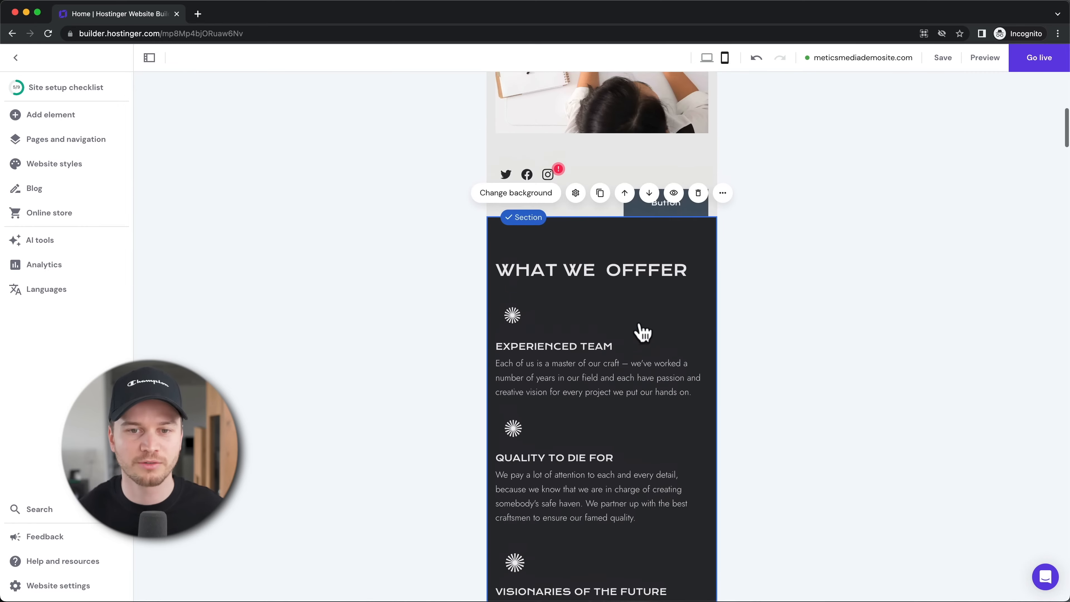
{"action": "scroll", "coordinate": [643, 333], "scroll_direction": "up", "scroll_amount": 10}
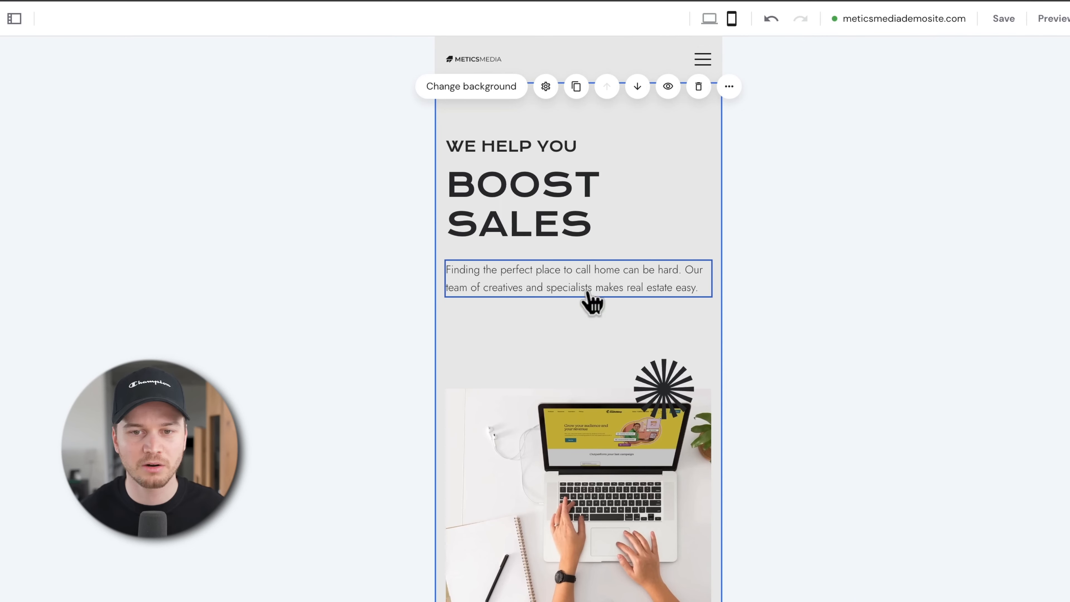
{"action": "left_click", "coordinate": [589, 302]}
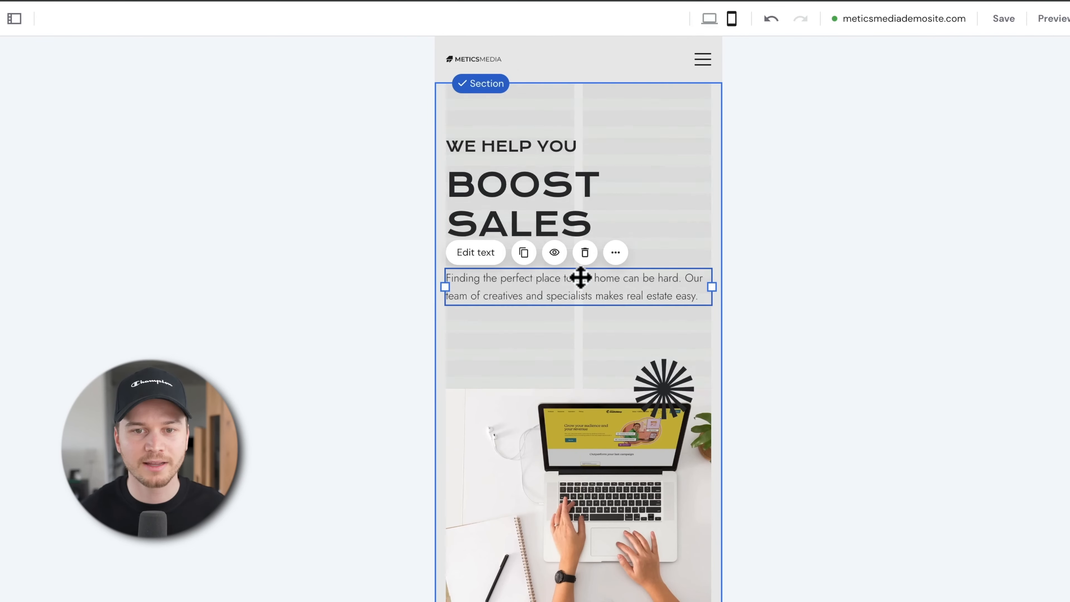
{"action": "left_click", "coordinate": [544, 242]}
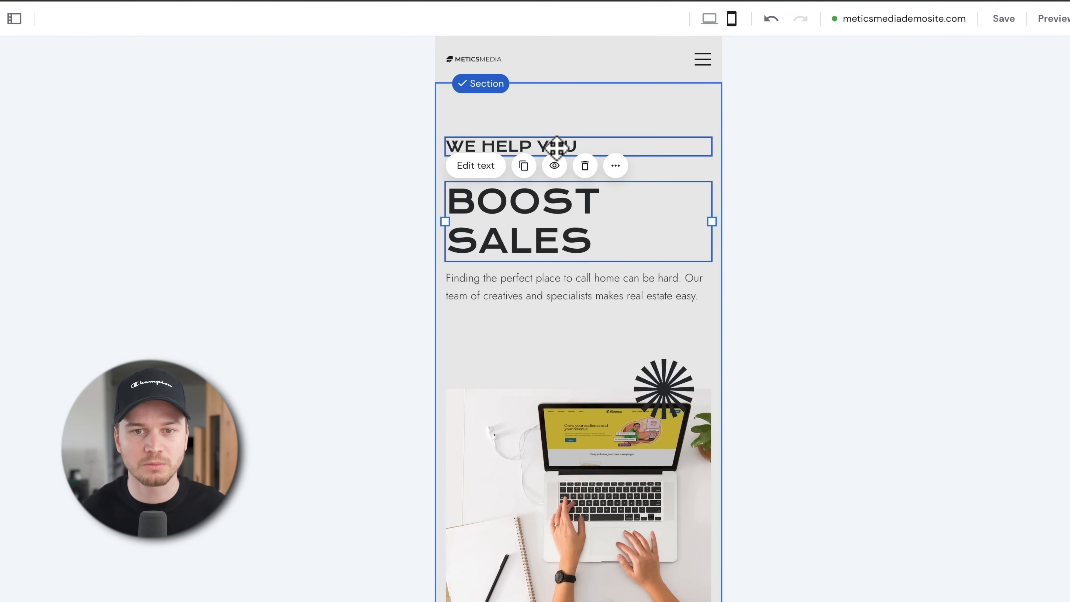
{"action": "left_click_drag", "start_coordinate": [555, 149], "coordinate": [581, 165]}
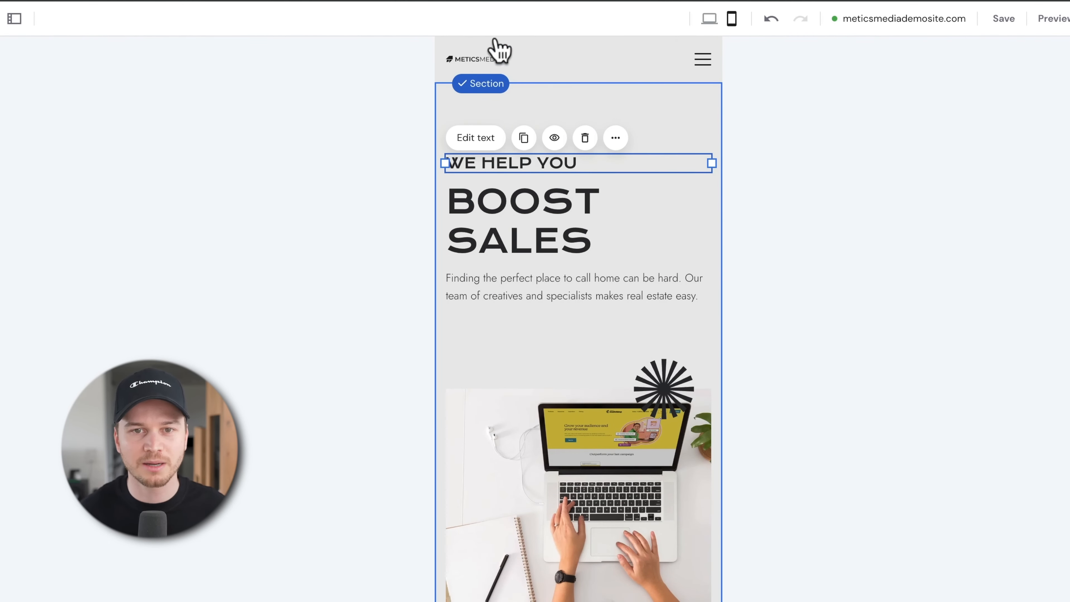
Widen the mobile header logo to 191 px so the full METICSMEDIA wordmark shows
{"action": "left_click", "coordinate": [515, 69]}
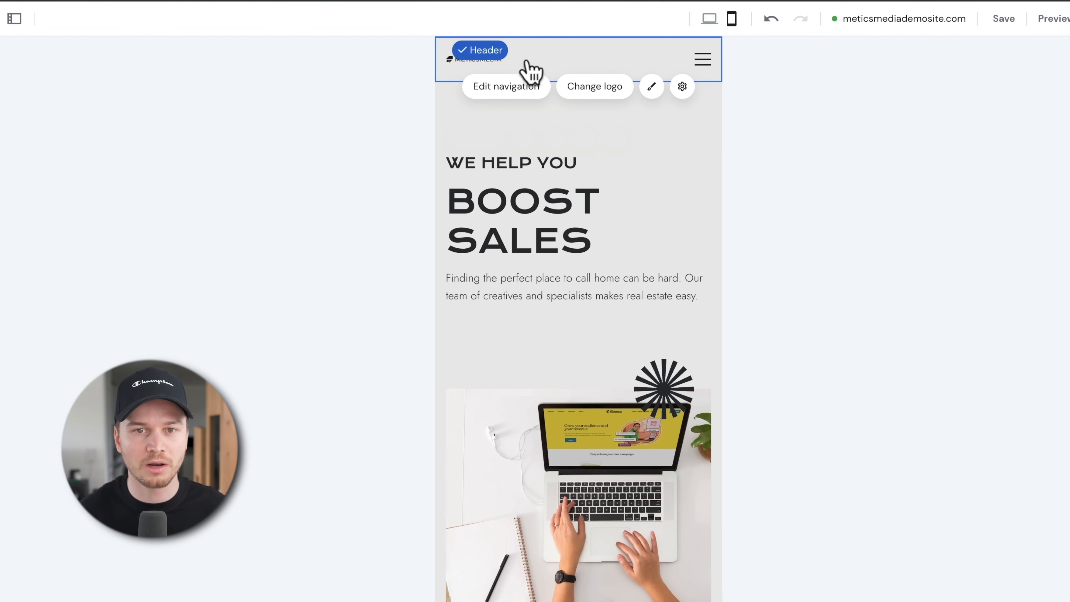
{"action": "left_click", "coordinate": [594, 87]}
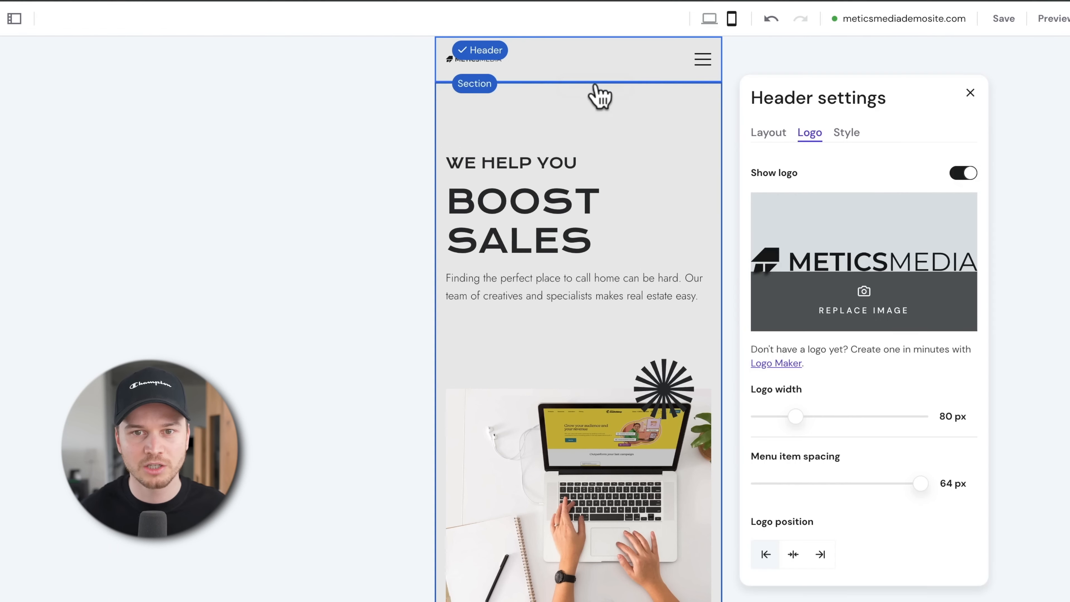
{"action": "left_click_drag", "start_coordinate": [796, 416], "coordinate": [875, 416]}
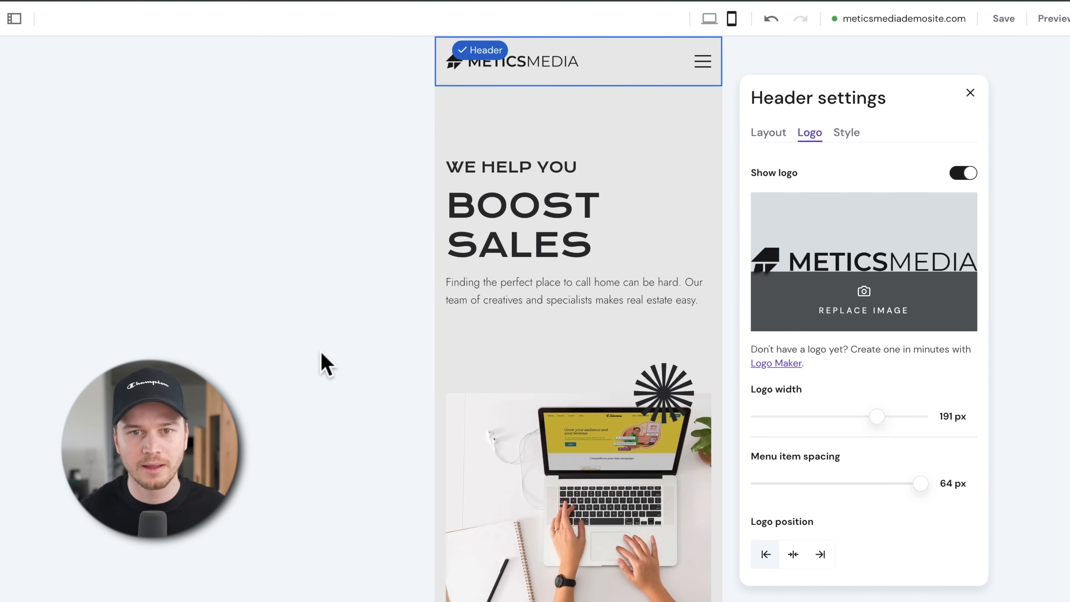
{"action": "left_click", "coordinate": [323, 363]}
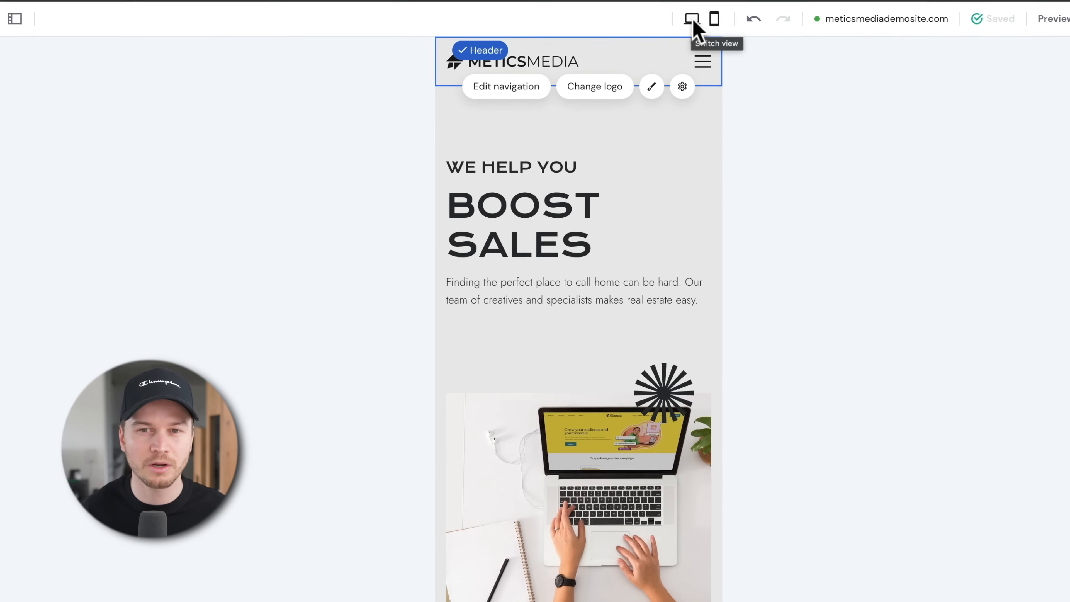
{"action": "left_click", "coordinate": [693, 21]}
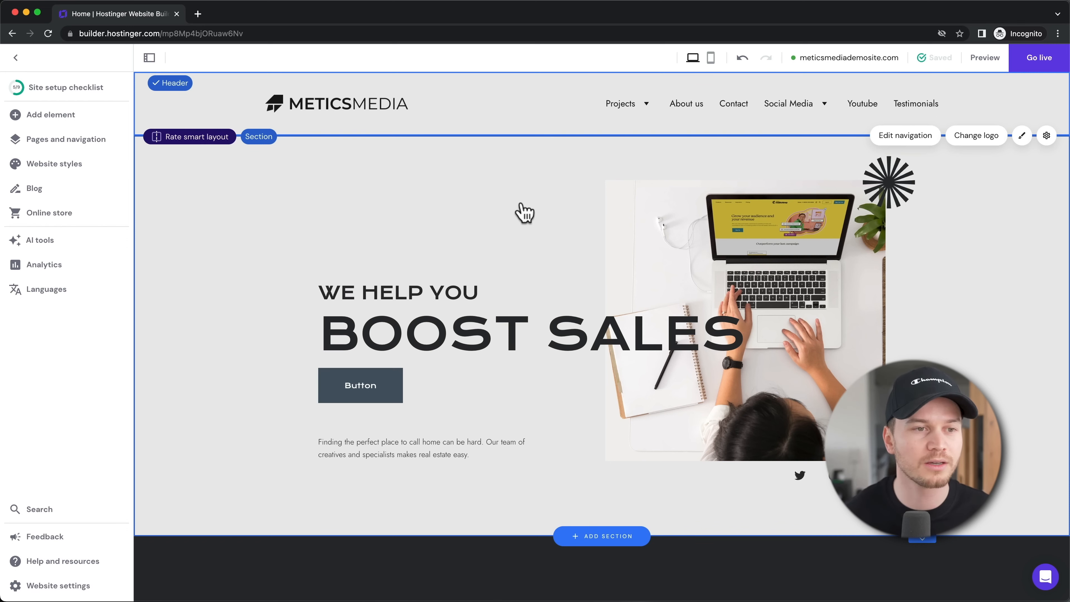
Open the Blog panel from the left sidebar
{"action": "left_click", "coordinate": [72, 189]}
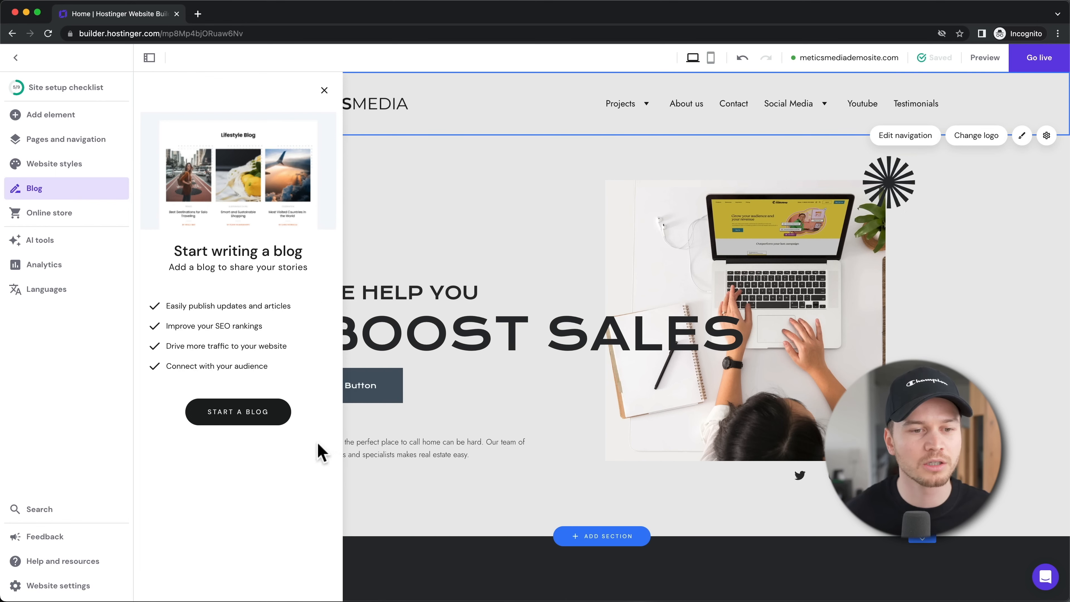
Start a blog for the site and add a new draft post 'A blog post'
{"action": "left_click", "coordinate": [237, 425]}
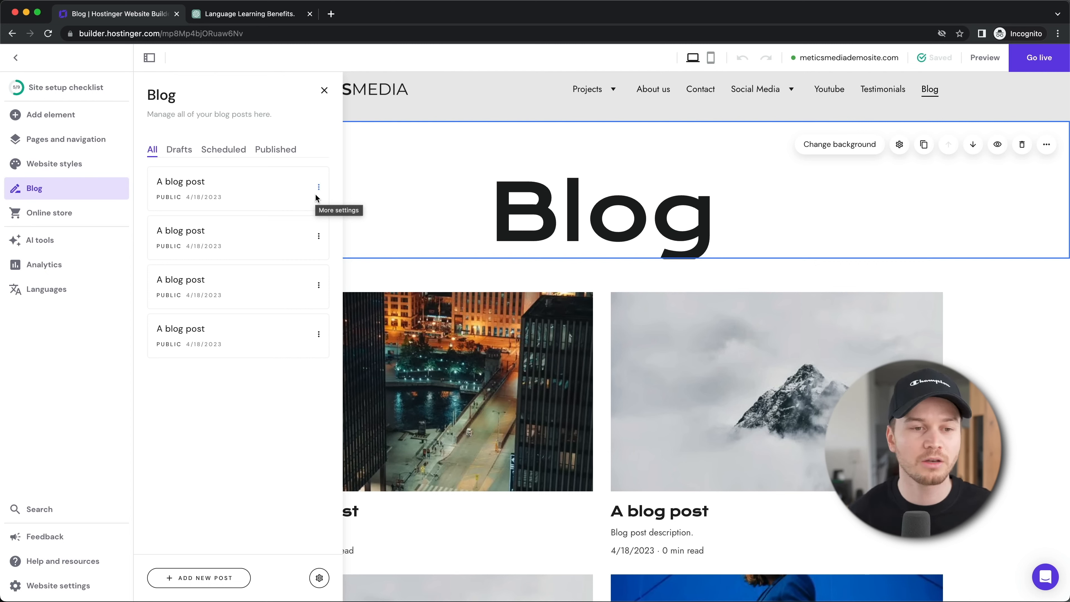
{"action": "left_click", "coordinate": [200, 582]}
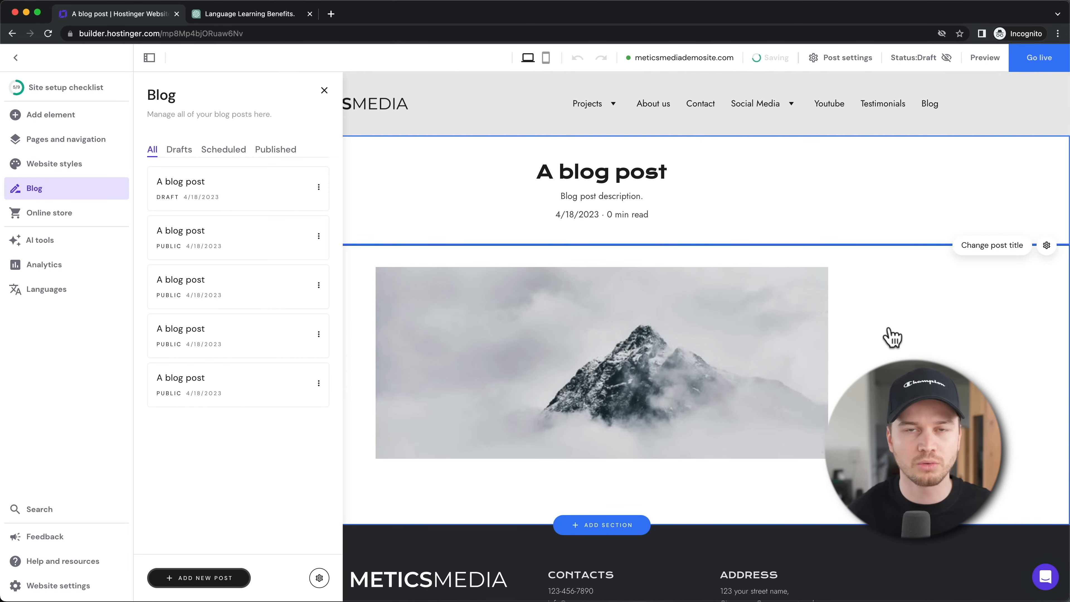
{"action": "left_click", "coordinate": [906, 337]}
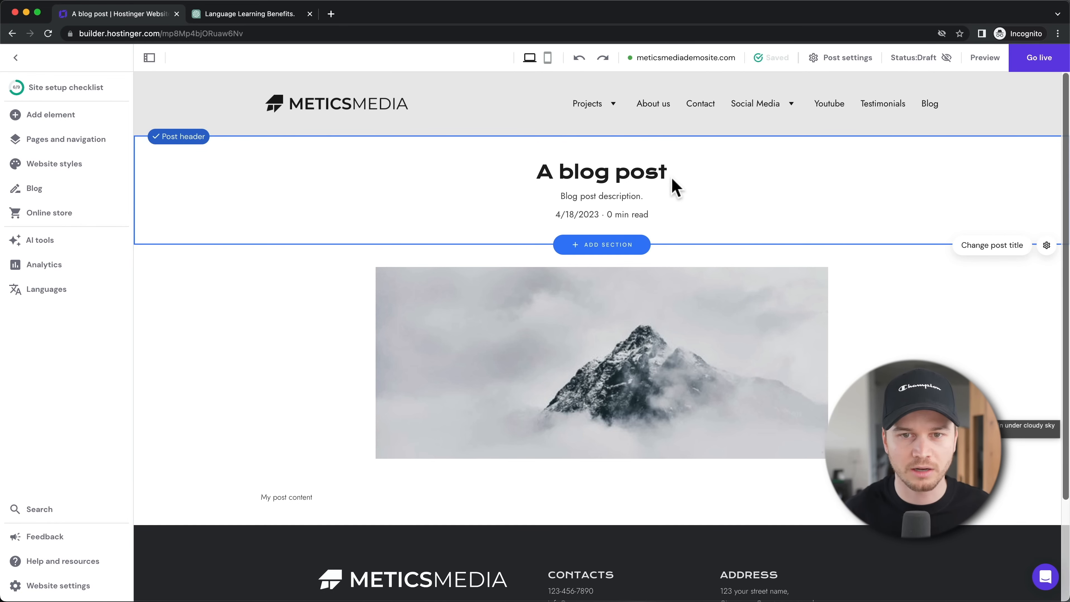
Open the post's settings and select ChatGPT's title '5 Unexpected Benefits of Learning a New Language'
{"action": "left_click", "coordinate": [992, 245]}
{"action": "left_click", "coordinate": [239, 17]}
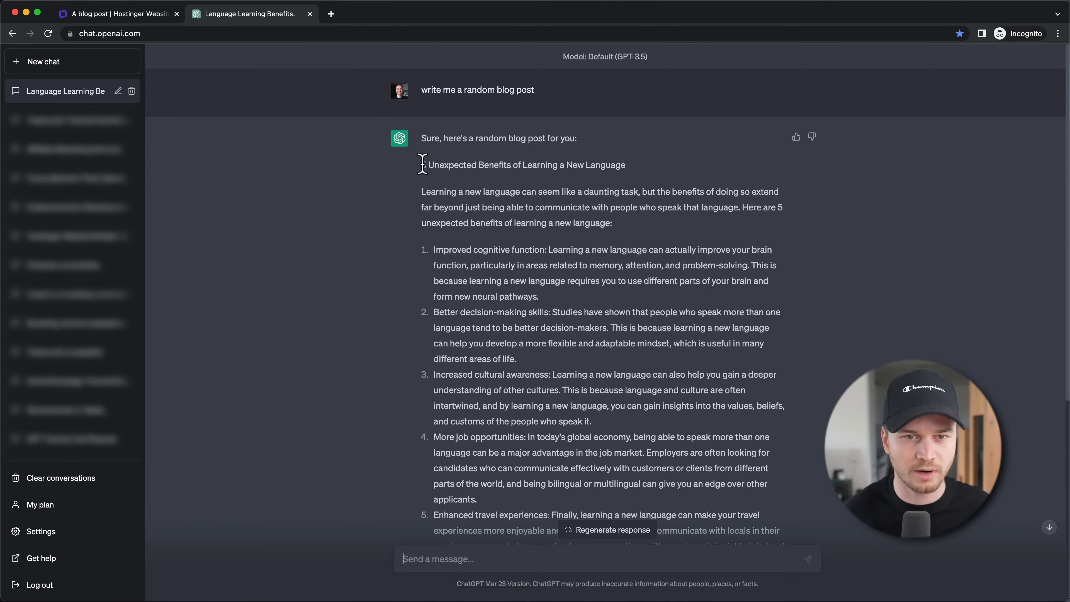
{"action": "left_click_drag", "start_coordinate": [419, 164], "coordinate": [683, 176]}
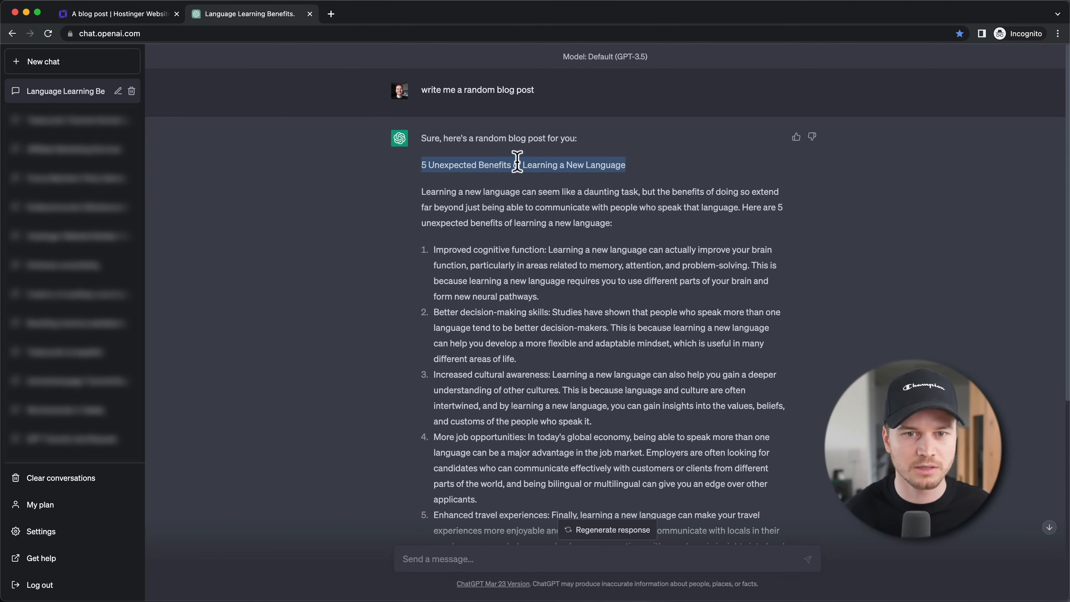
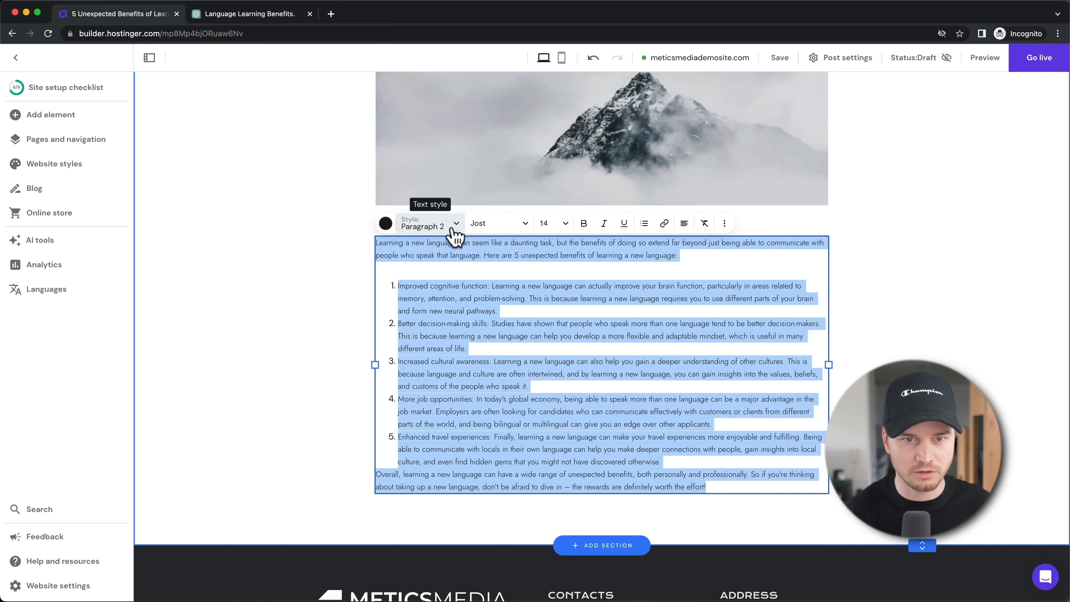
Apply Paragraph 1 to the post body, unnumber the first list item, and open the blog posts list
{"action": "left_click", "coordinate": [455, 224]}
{"action": "left_click", "coordinate": [458, 376]}
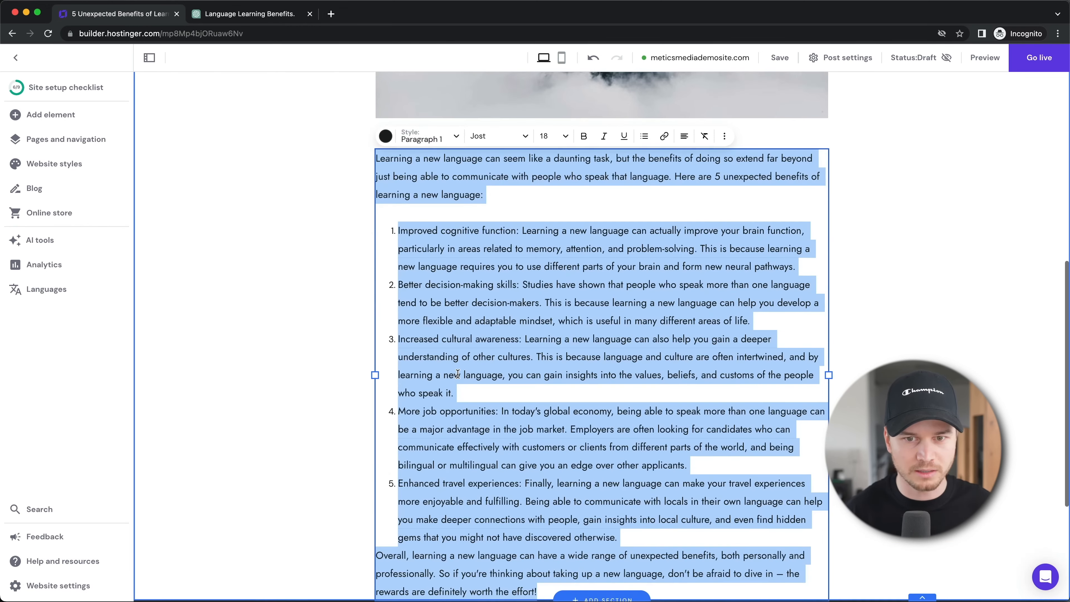
{"action": "left_click", "coordinate": [427, 231]}
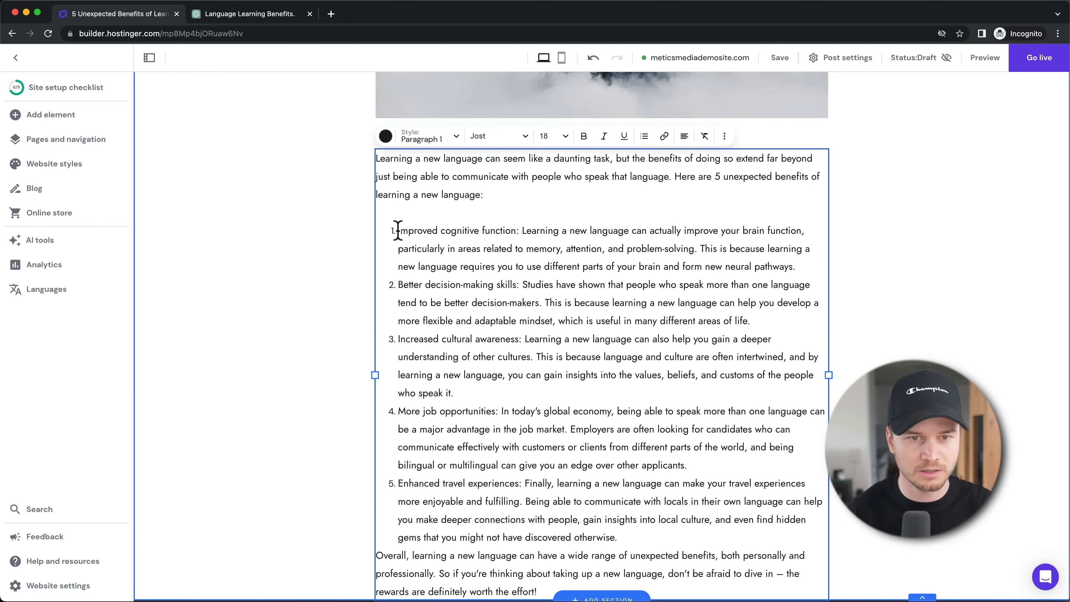
{"action": "left_click", "coordinate": [397, 230]}
{"action": "key", "text": "BackSpace"}
{"action": "left_click", "coordinate": [34, 188]}
{"action": "left_click", "coordinate": [247, 236]}
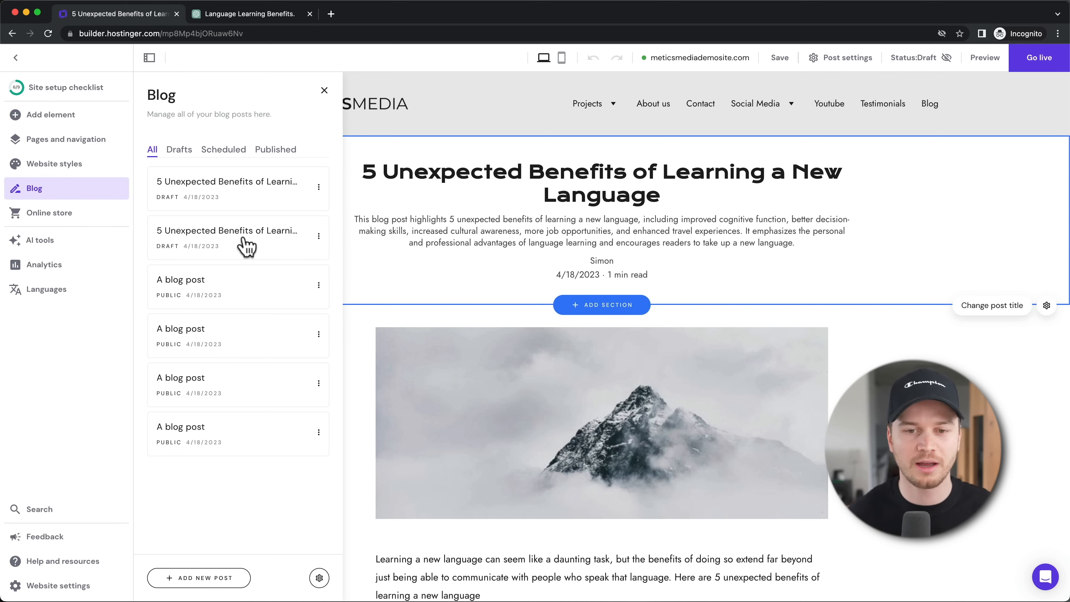
Close the blog list, browse the Add elements panel, and reopen the blog posts list
{"action": "left_click", "coordinate": [537, 397]}
{"action": "scroll", "coordinate": [537, 396], "scroll_direction": "down", "scroll_amount": 15}
{"action": "left_click", "coordinate": [50, 114]}
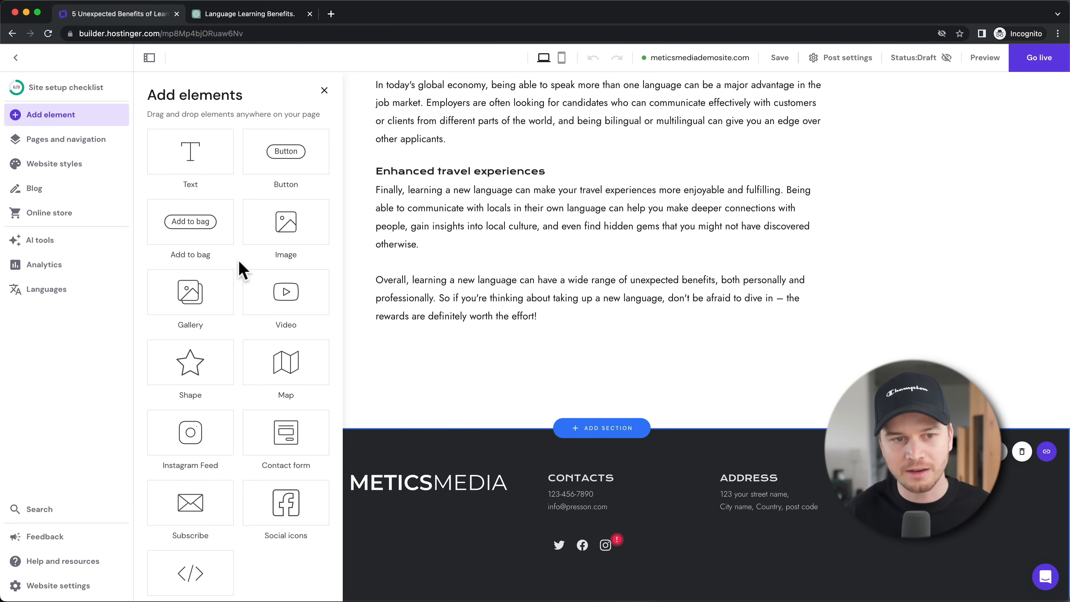
{"action": "left_click", "coordinate": [595, 270]}
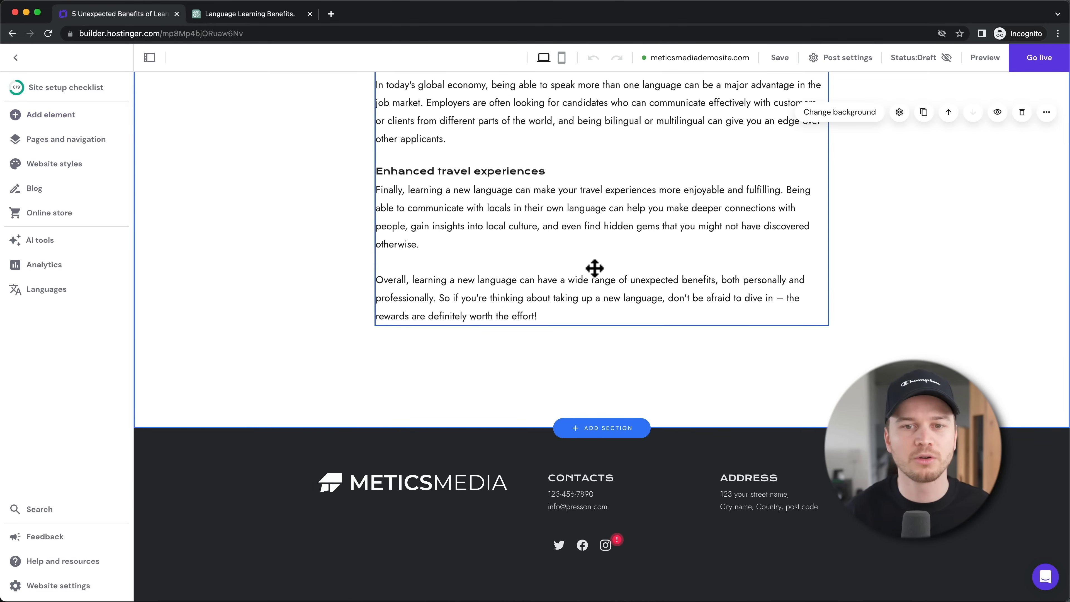
{"action": "scroll", "coordinate": [595, 269], "scroll_direction": "up", "scroll_amount": 15}
{"action": "scroll", "coordinate": [594, 269], "scroll_direction": "up", "scroll_amount": 5}
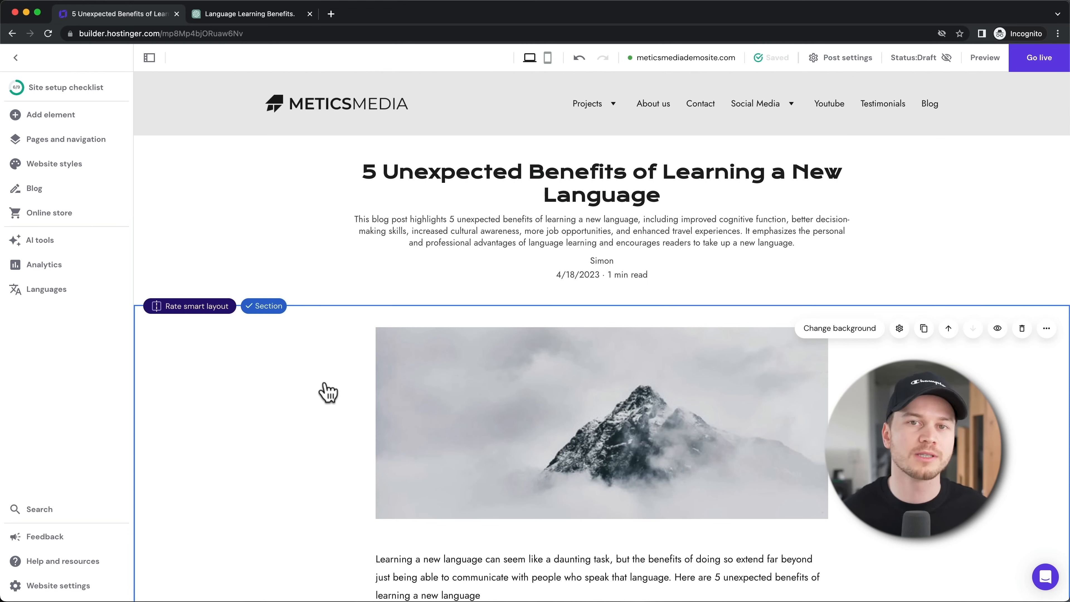
{"action": "left_click", "coordinate": [75, 196]}
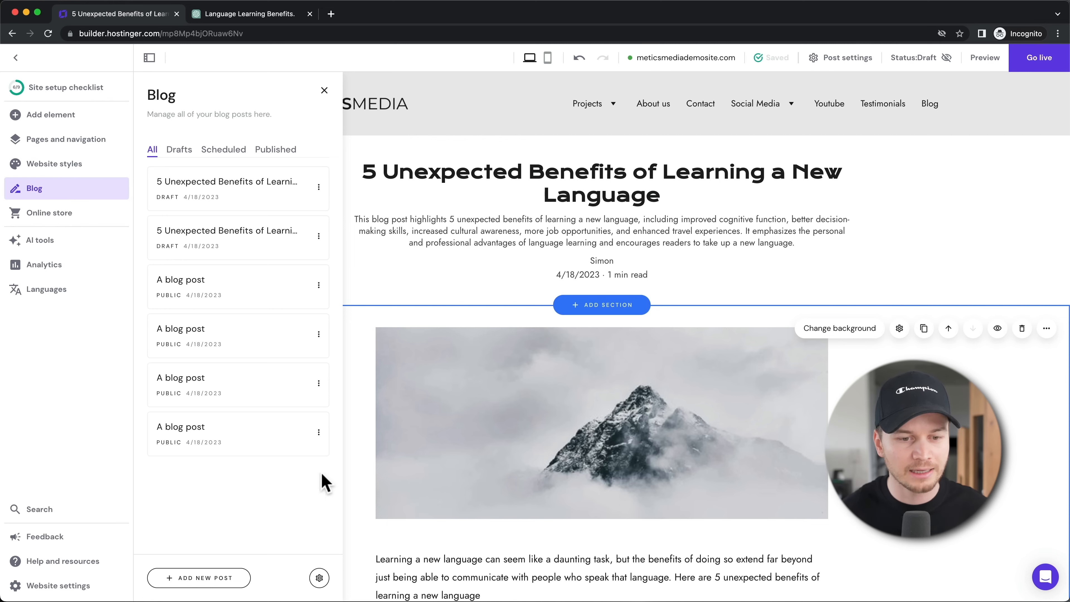
Add a blog category named 'Blogging' in the blog settings
{"action": "left_click", "coordinate": [320, 578]}
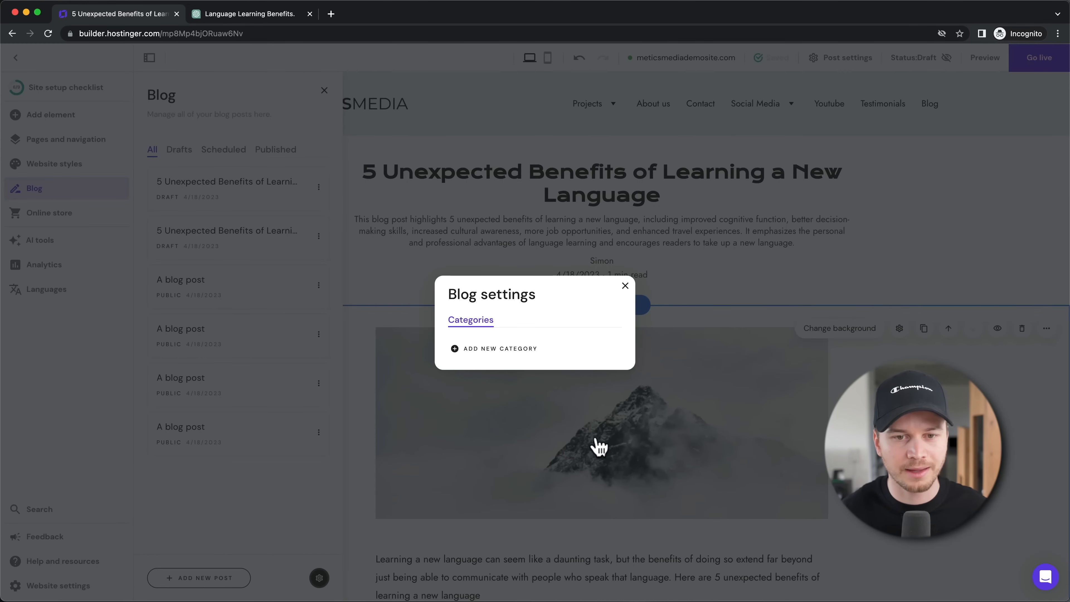
{"action": "left_click", "coordinate": [486, 350]}
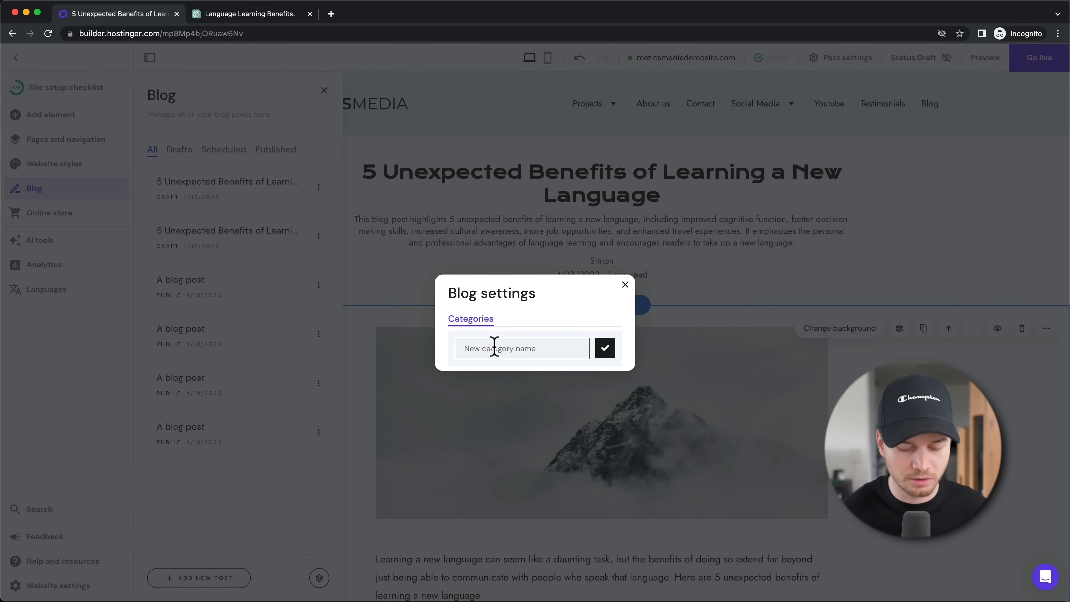
{"action": "type", "text": "Blogging"}
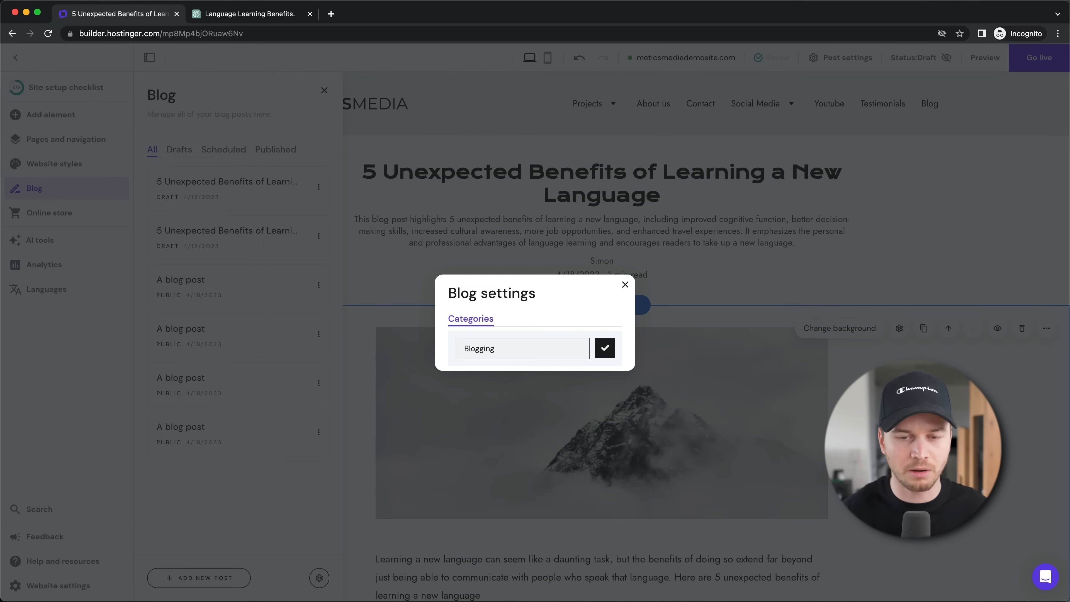
{"action": "left_click", "coordinate": [605, 348]}
{"action": "left_click", "coordinate": [626, 284]}
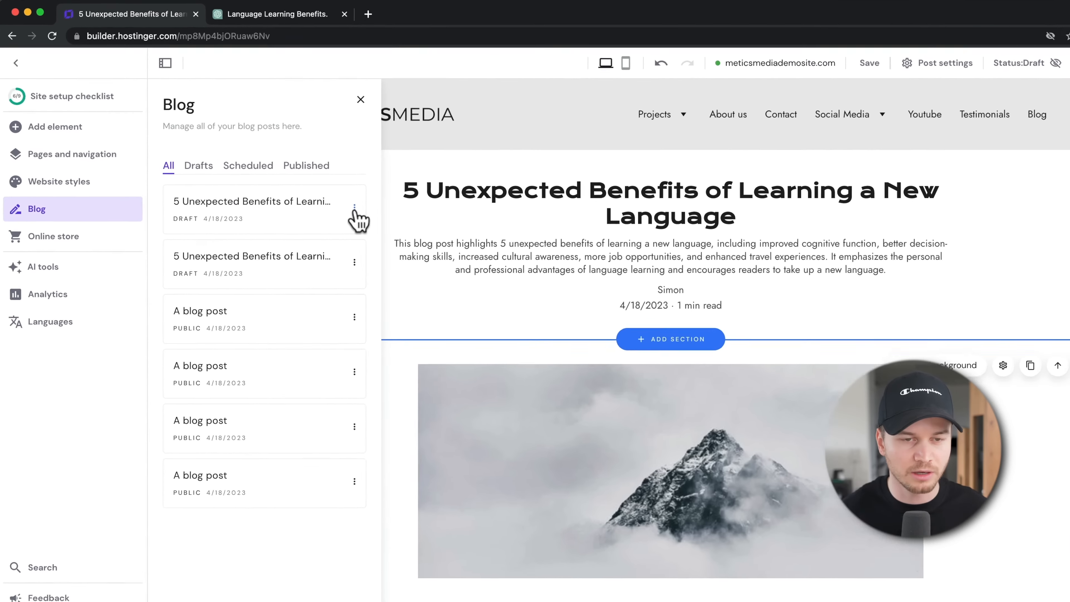
Assign the Blogging category to the first draft post and save it
{"action": "left_click", "coordinate": [319, 189]}
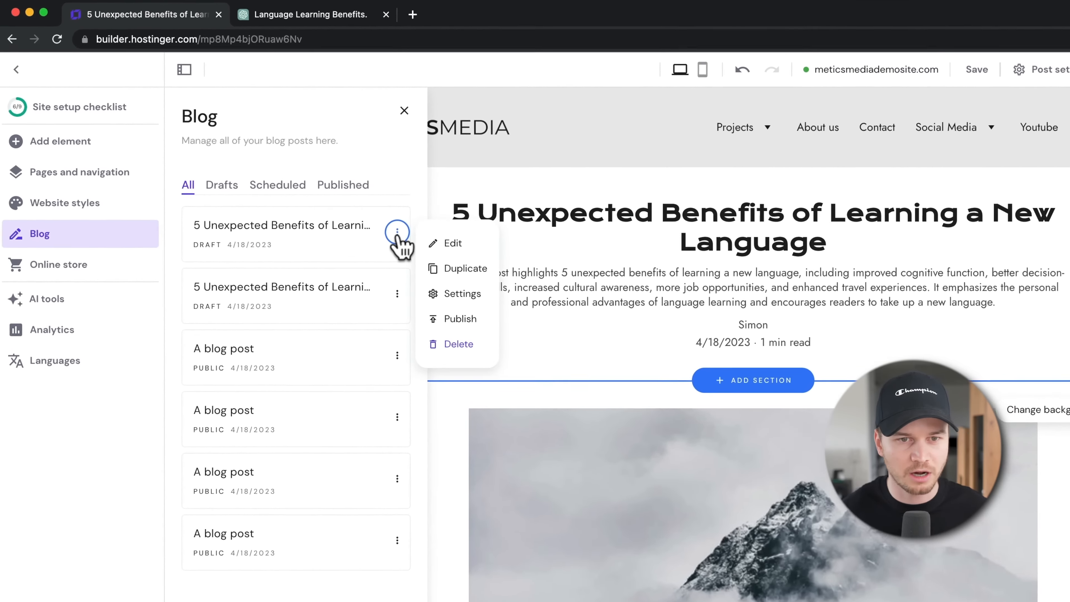
{"action": "left_click", "coordinate": [467, 297]}
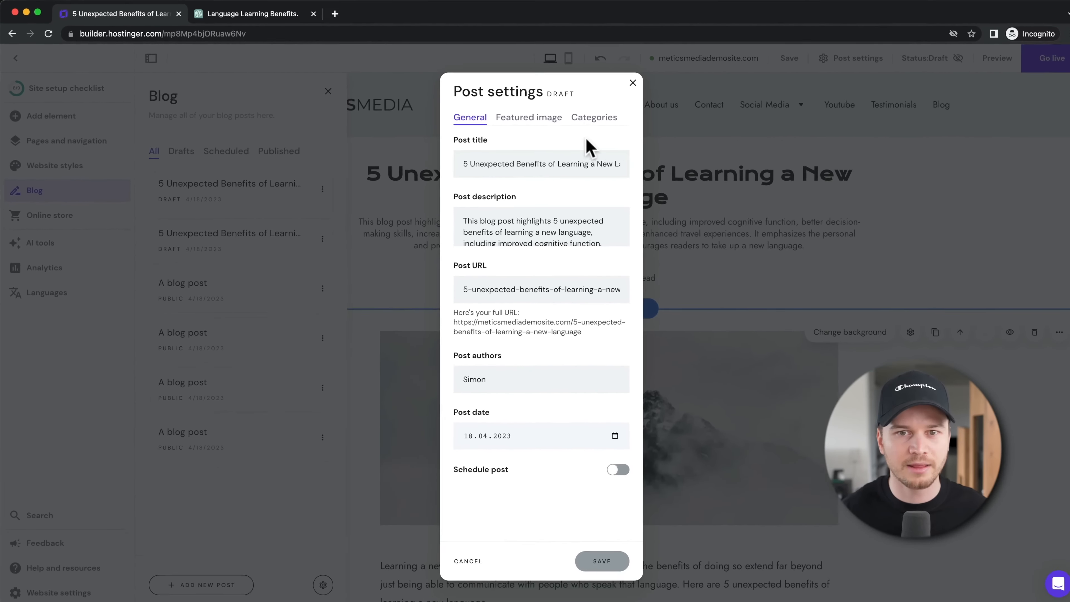
{"action": "left_click", "coordinate": [588, 119]}
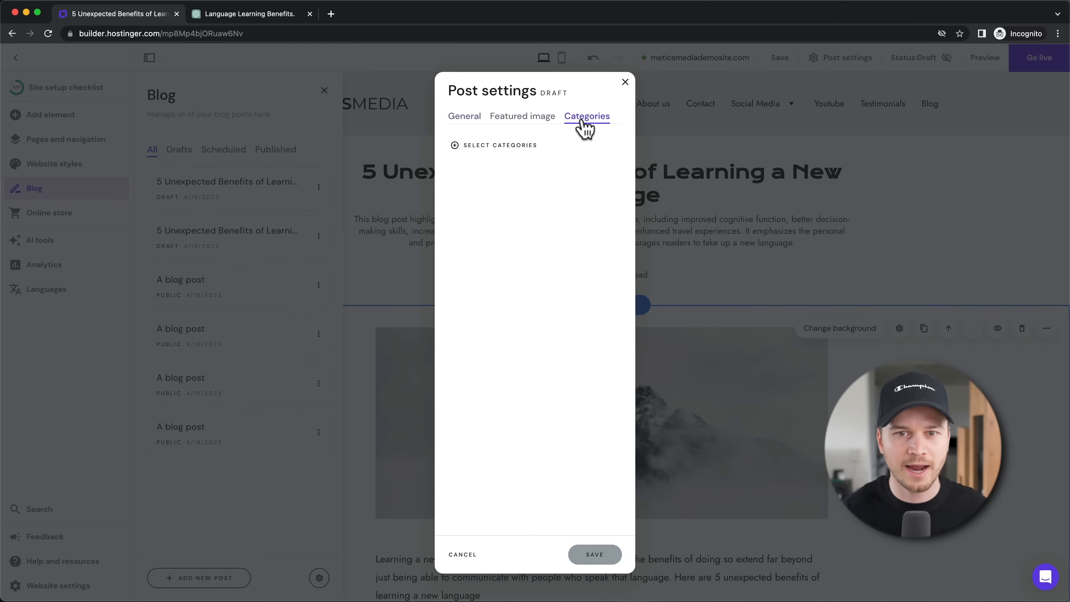
{"action": "left_click", "coordinate": [482, 150]}
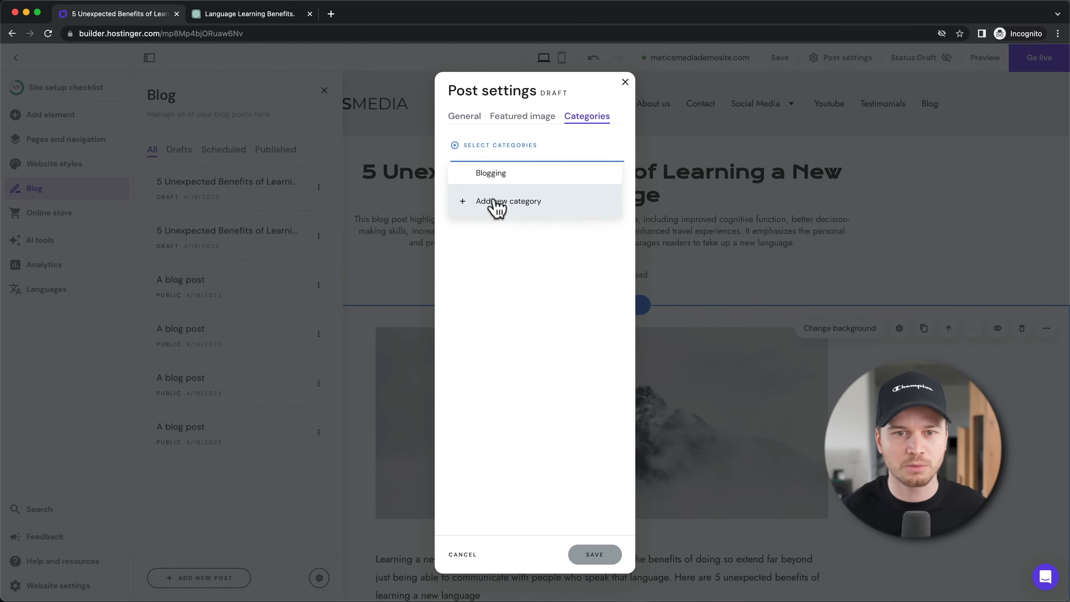
{"action": "left_click", "coordinate": [513, 176]}
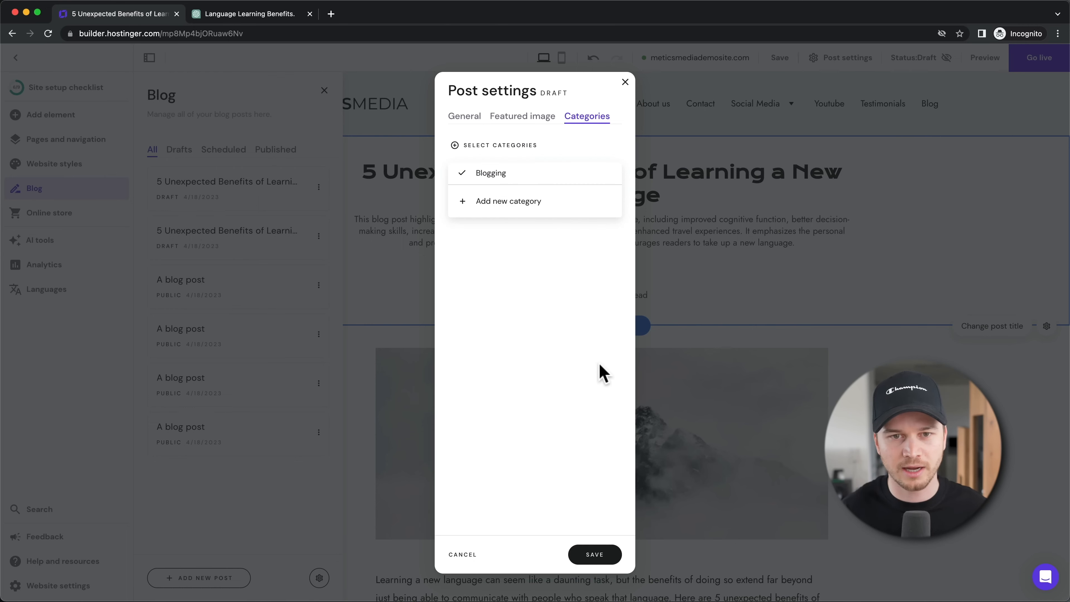
{"action": "left_click", "coordinate": [594, 556]}
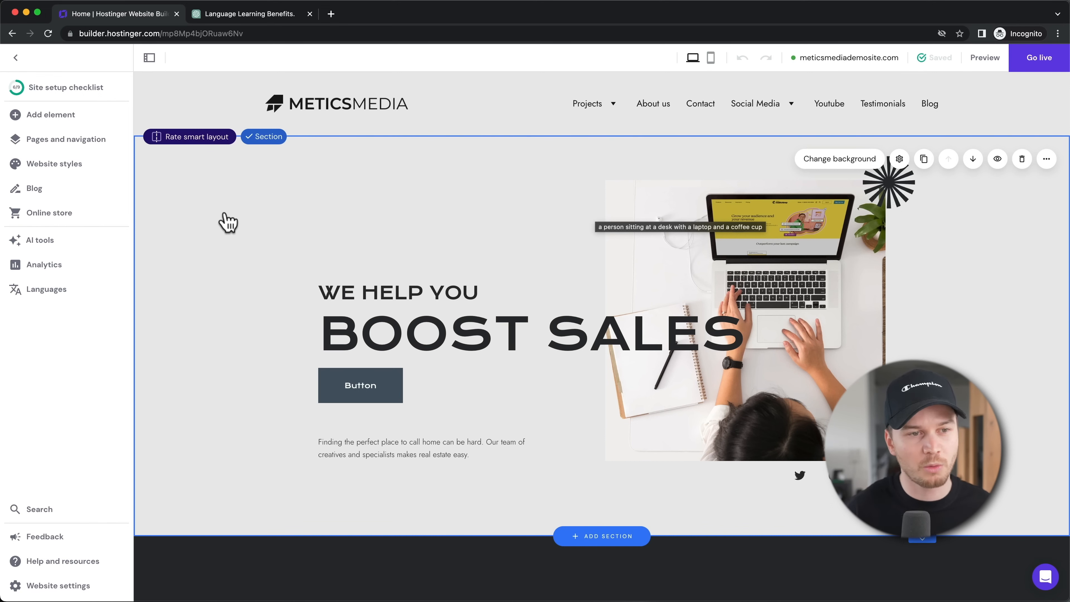
Add an online store with sample products to the site and launch Manage Store
{"action": "left_click", "coordinate": [55, 219]}
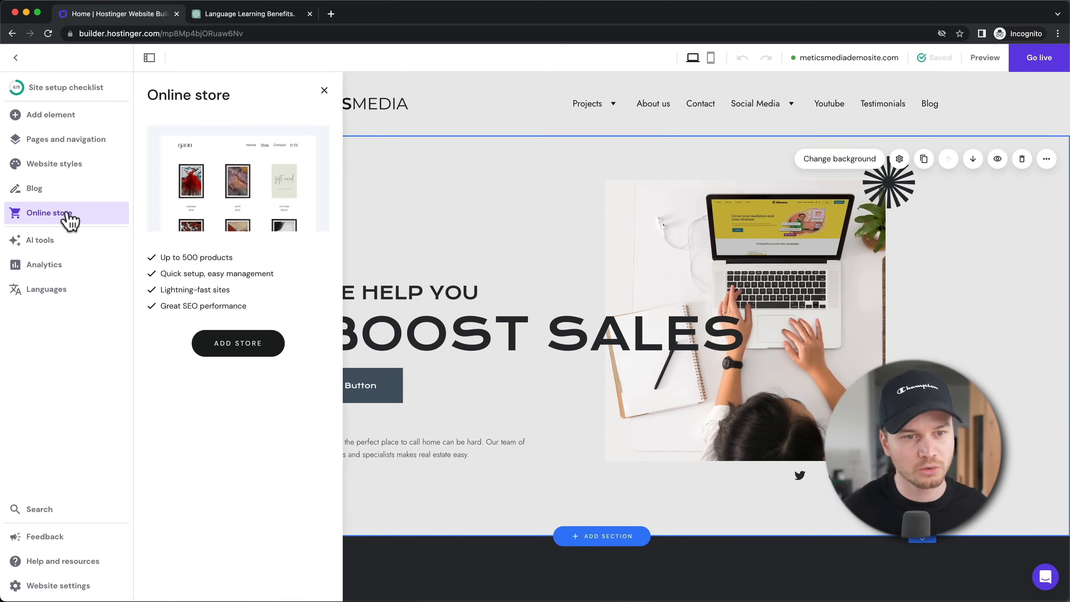
{"action": "left_click", "coordinate": [222, 343]}
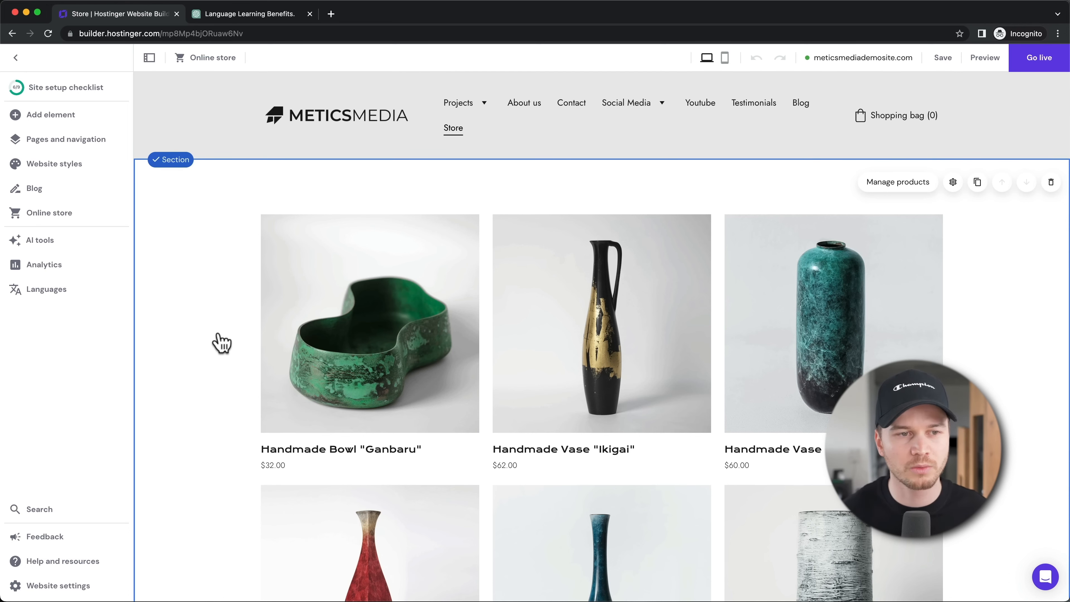
{"action": "left_click", "coordinate": [89, 223]}
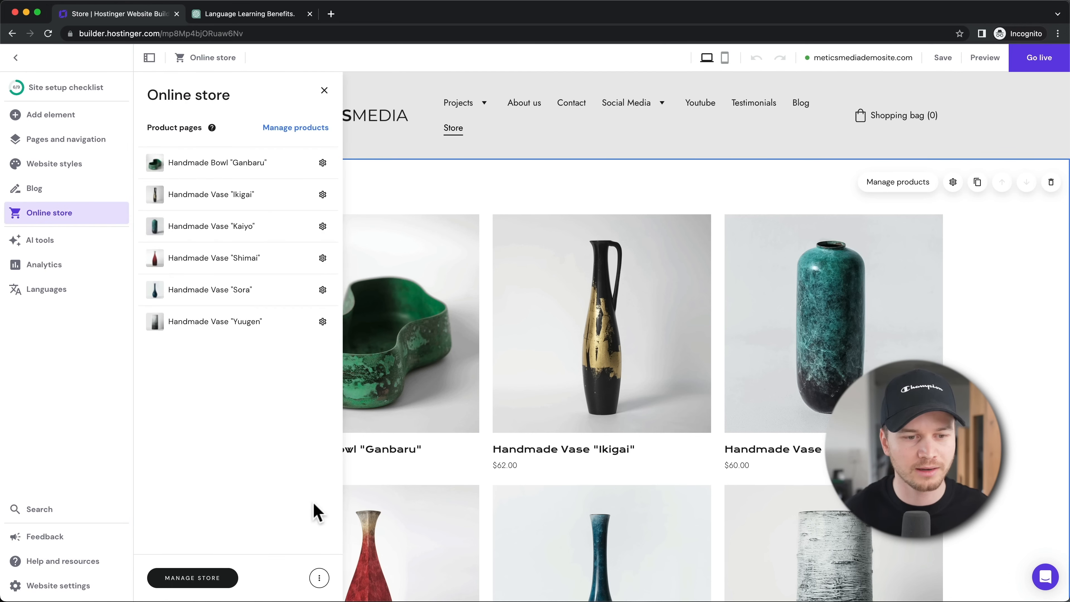
{"action": "left_click", "coordinate": [203, 580]}
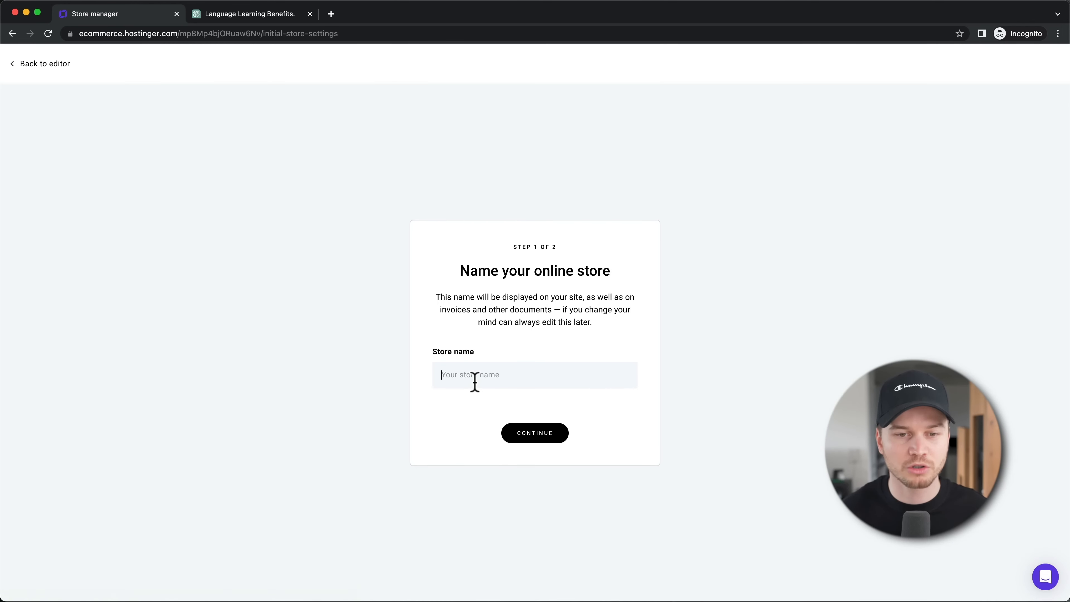
Name the store 'Metics Media Store' and accept United States with USD currency
{"action": "left_click", "coordinate": [474, 382]}
{"action": "type", "text": "Metics Media"}
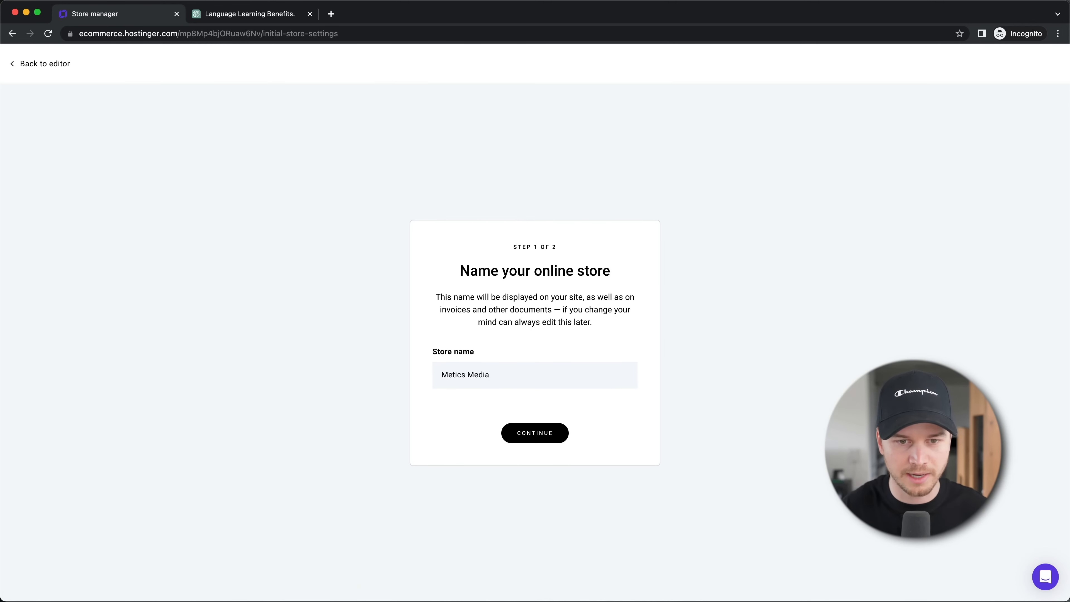
{"action": "type", "text": " Store"}
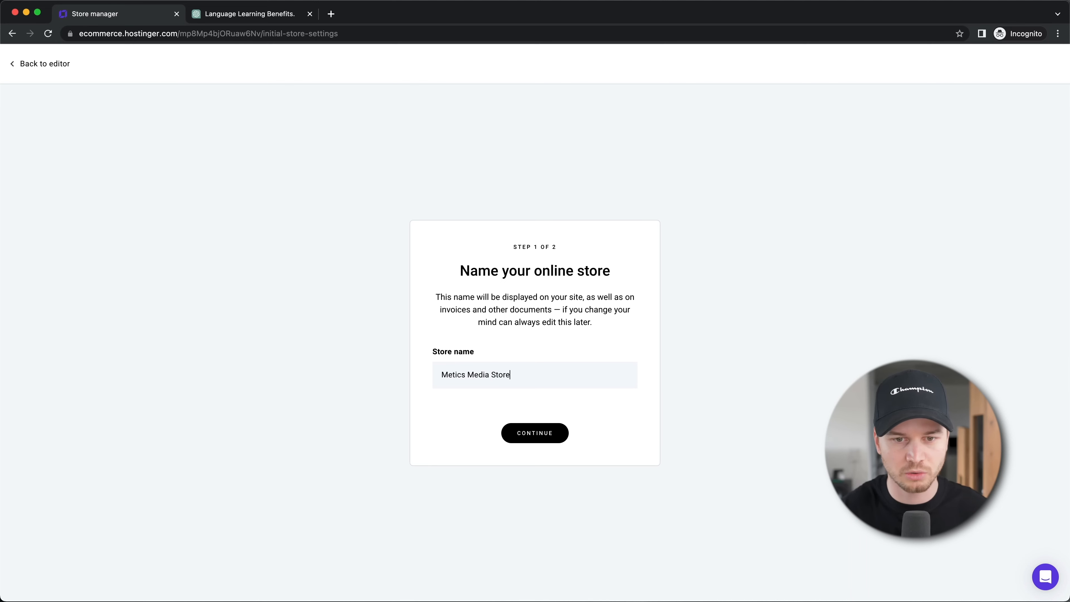
{"action": "left_click", "coordinate": [534, 432]}
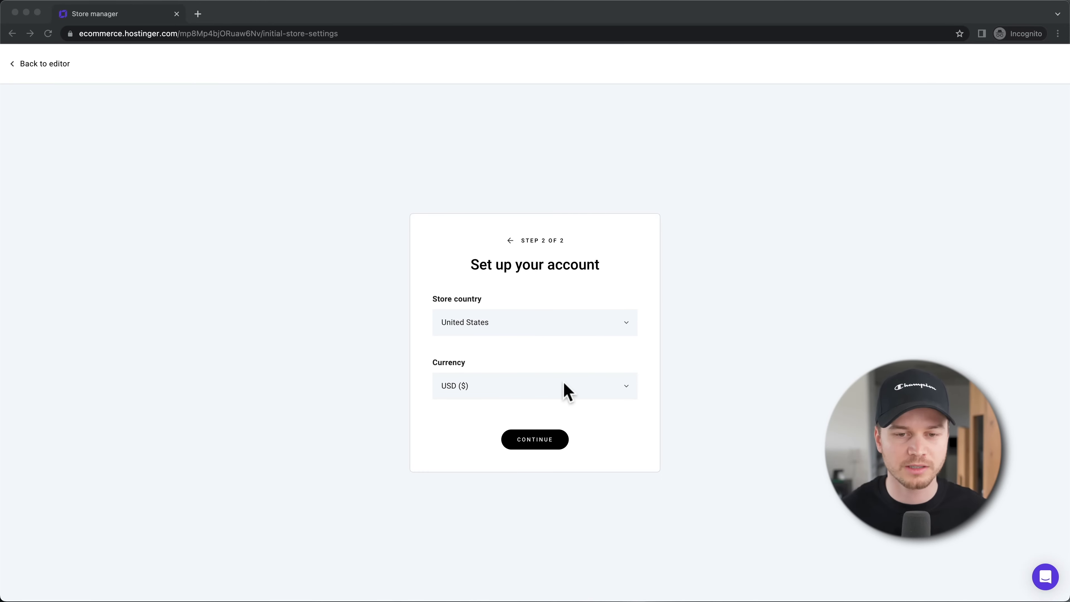
{"action": "left_click", "coordinate": [548, 443]}
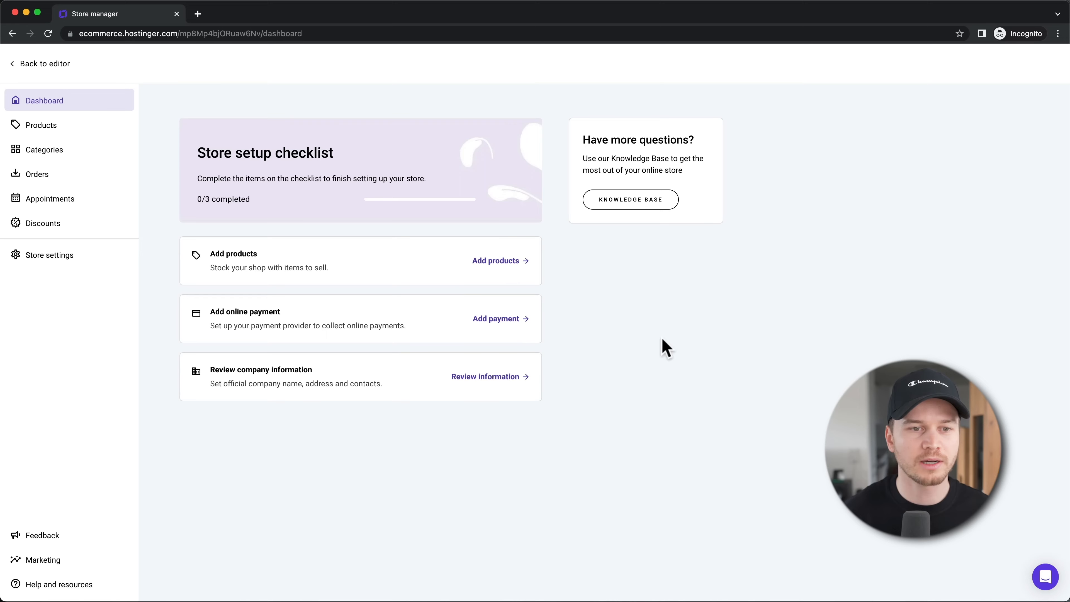
Start a new product from the dashboard's Add products checklist item
{"action": "left_click", "coordinate": [512, 266]}
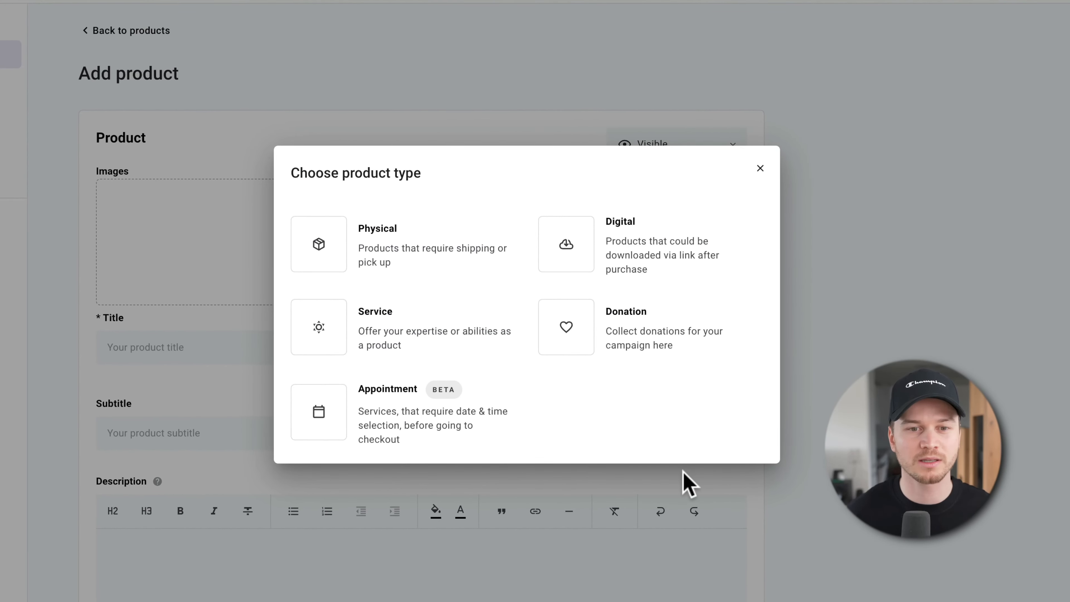
Choose the Physical product type and title the product 'EarBuds Pro 7'
{"action": "left_click", "coordinate": [404, 251]}
{"action": "type", "text": "EarBuds"}
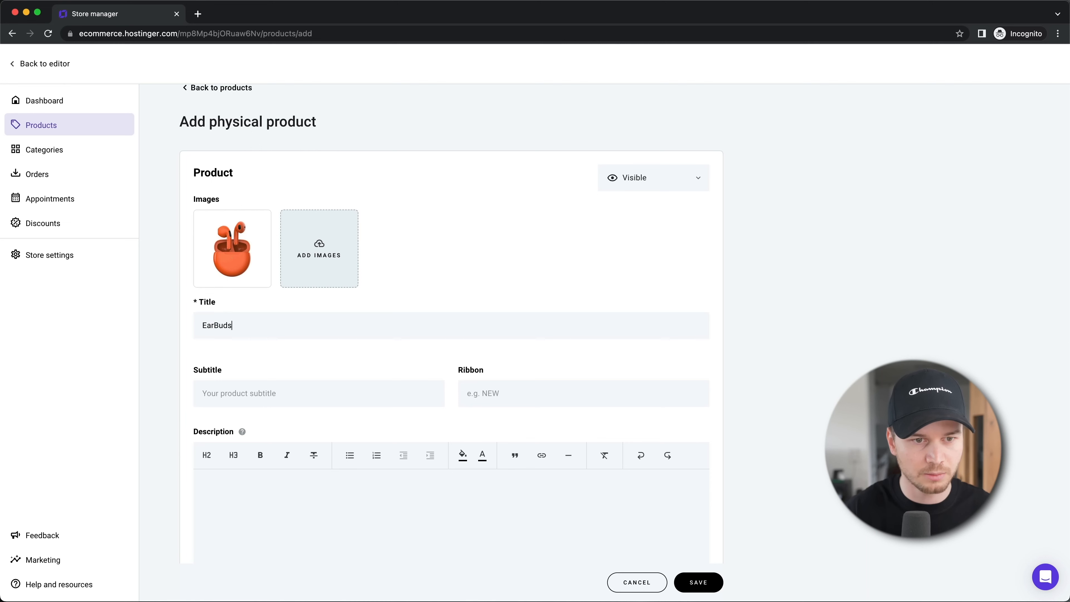
{"action": "type", "text": " Pro 7"}
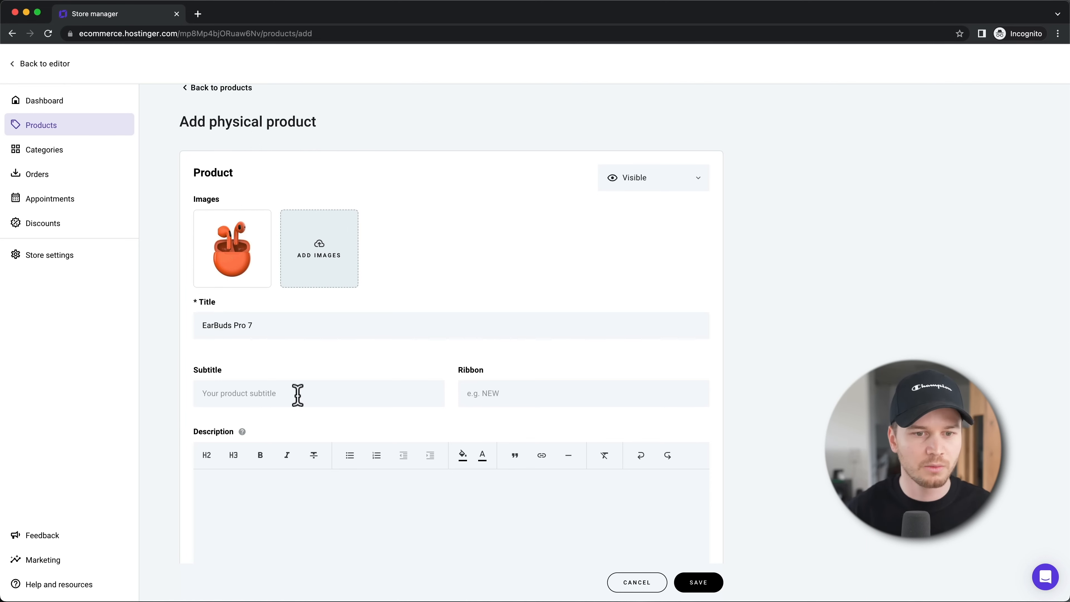
{"action": "left_click", "coordinate": [392, 381]}
{"action": "scroll", "coordinate": [392, 379], "scroll_direction": "down", "scroll_amount": 1}
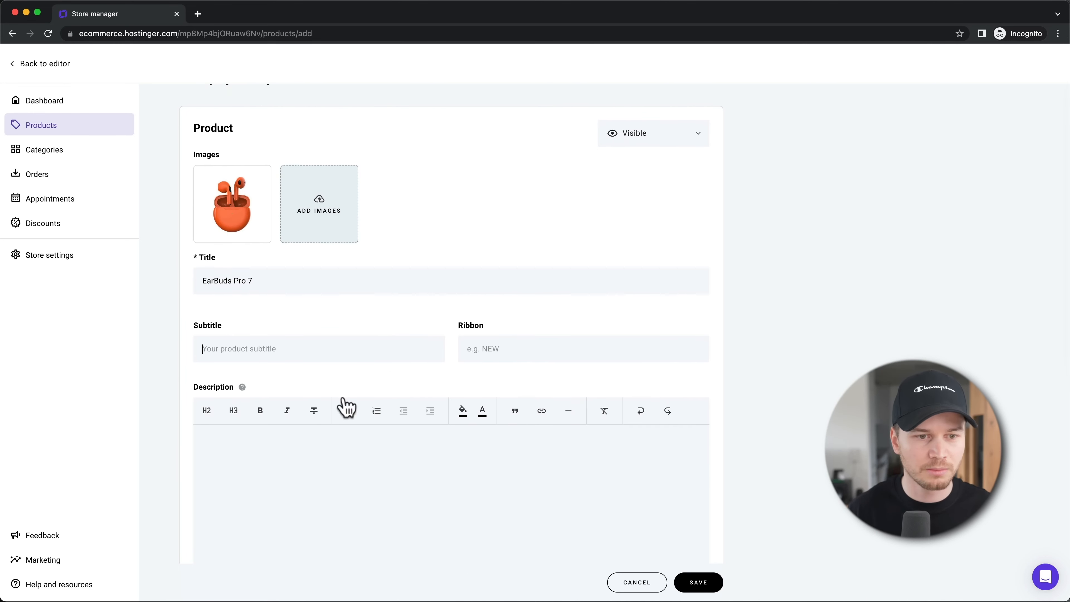
{"action": "scroll", "coordinate": [346, 406], "scroll_direction": "down", "scroll_amount": 2}
{"action": "left_click", "coordinate": [270, 367]}
{"action": "scroll", "coordinate": [396, 423], "scroll_direction": "down", "scroll_amount": 5}
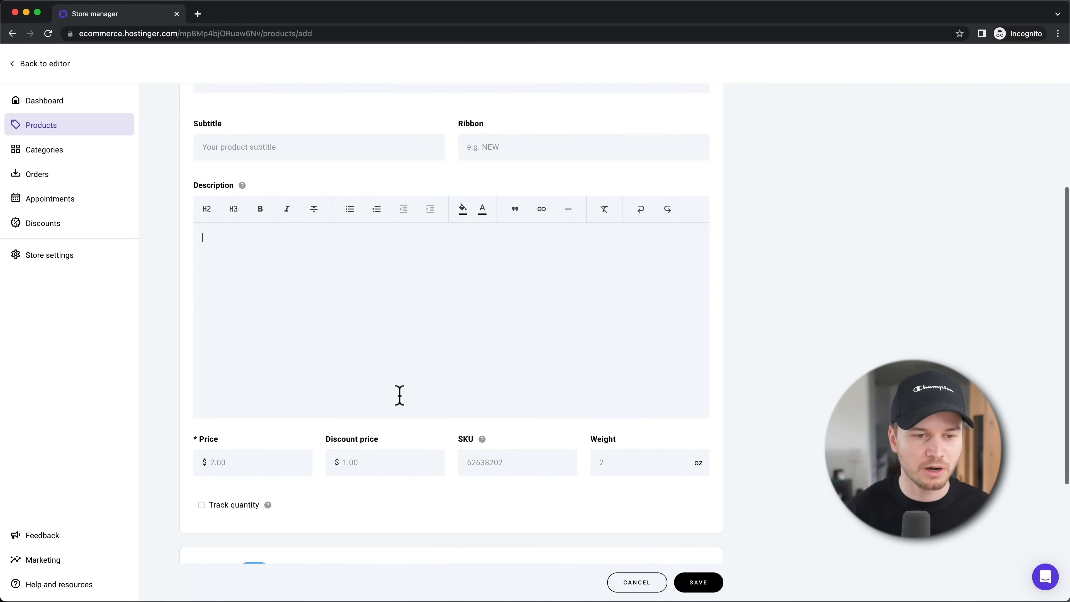
Set price $79, discount price $59, and track a stock quantity of 100
{"action": "left_click", "coordinate": [252, 359]}
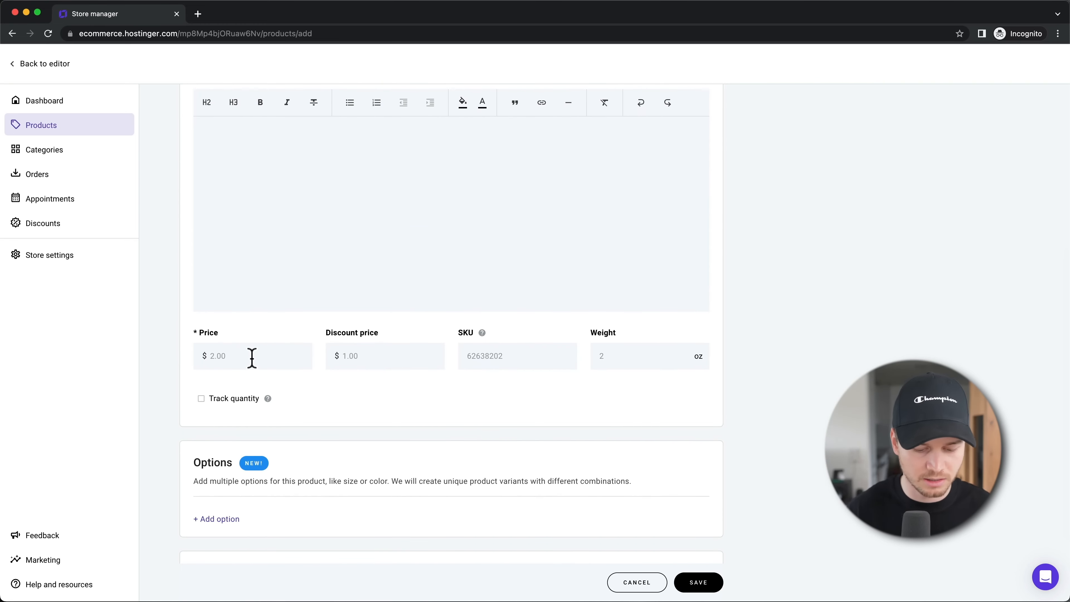
{"action": "type", "text": "79"}
{"action": "left_click", "coordinate": [381, 357]}
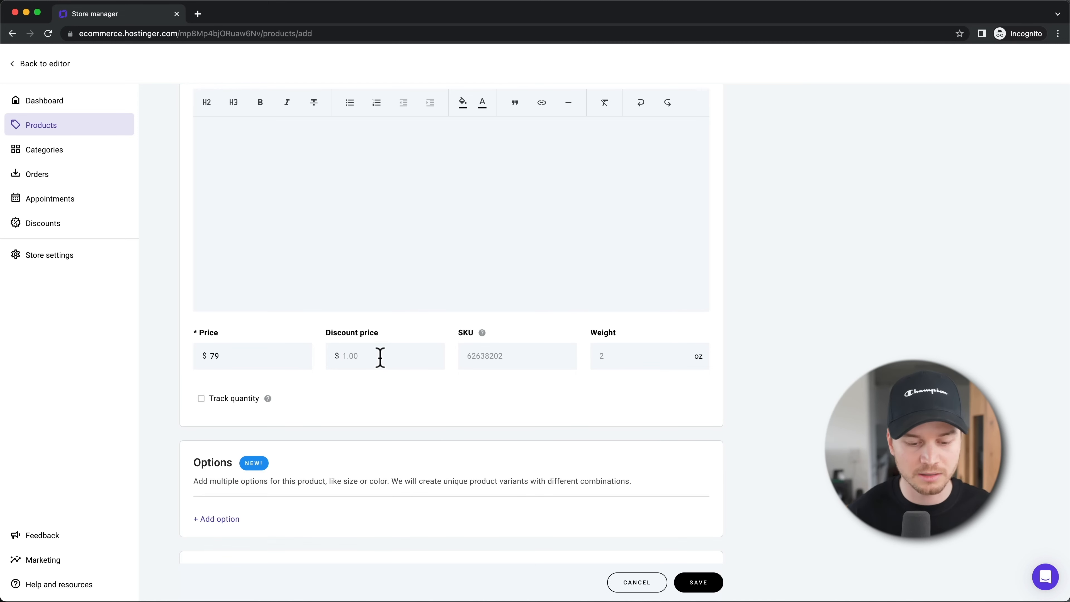
{"action": "type", "text": "59"}
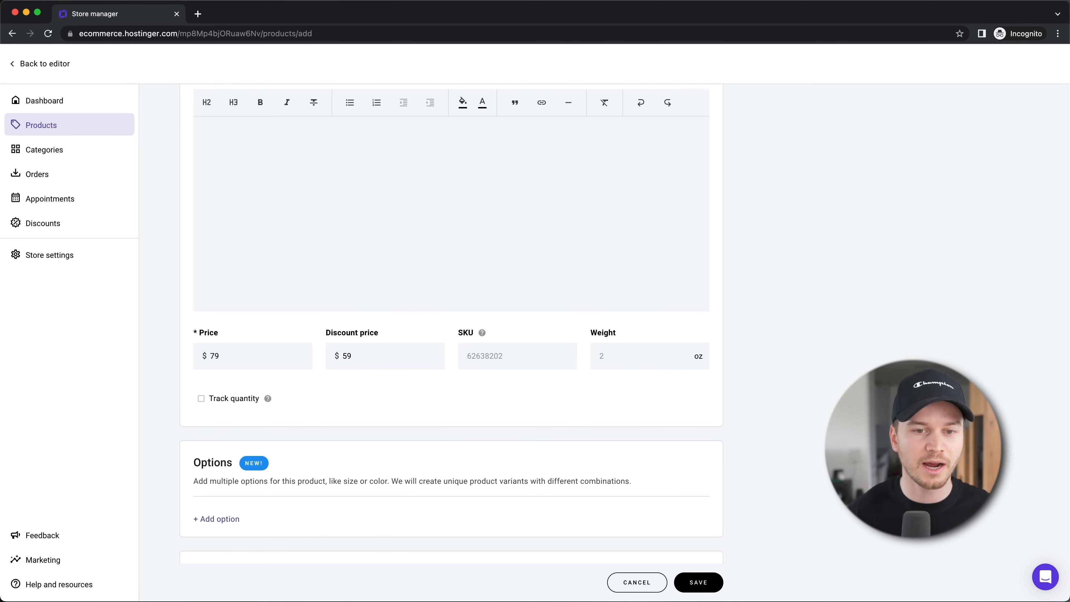
{"action": "scroll", "coordinate": [399, 387], "scroll_direction": "down", "scroll_amount": 3}
{"action": "left_click", "coordinate": [222, 333]}
{"action": "type", "text": "100"}
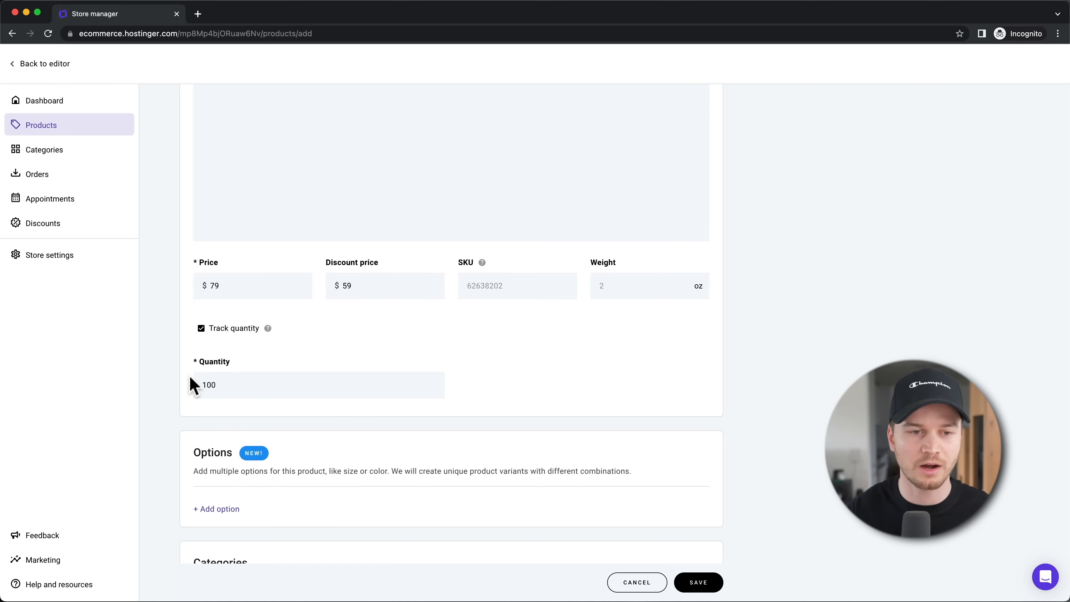
{"action": "scroll", "coordinate": [413, 356], "scroll_direction": "down", "scroll_amount": 3}
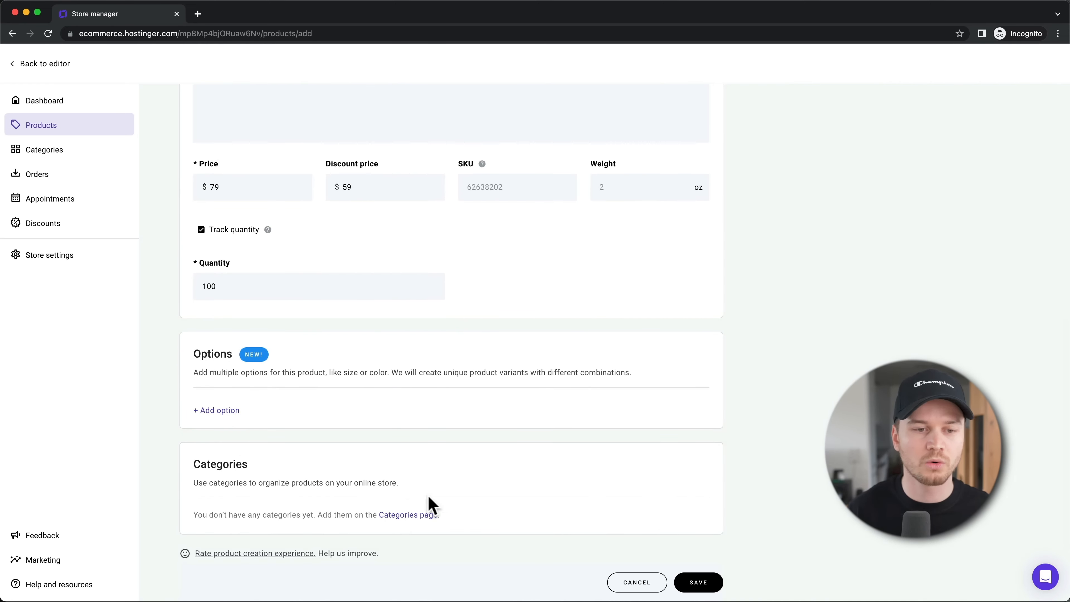
Save EarBuds Pro 7 and delete the Yuugen vase product
{"action": "left_click", "coordinate": [698, 582]}
{"action": "scroll", "coordinate": [287, 337], "scroll_direction": "down", "scroll_amount": 2}
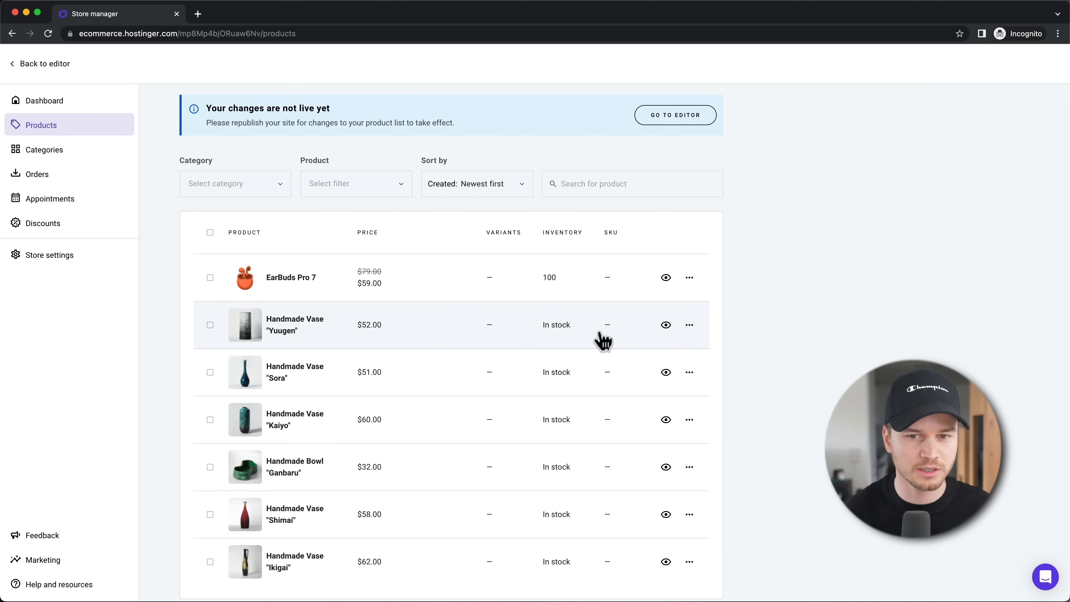
{"action": "left_click", "coordinate": [690, 326]}
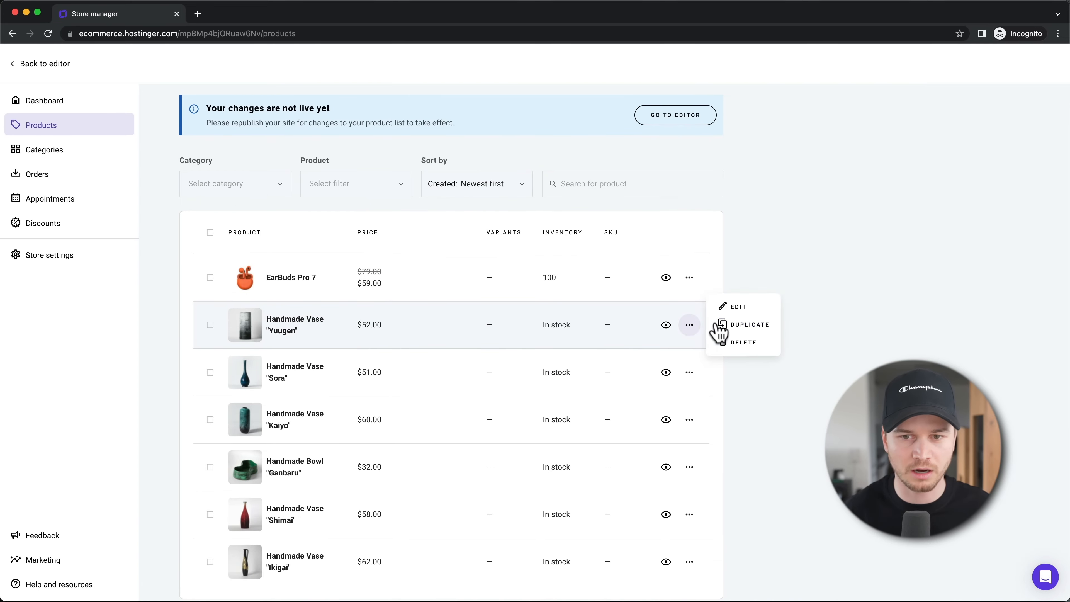
{"action": "left_click", "coordinate": [746, 343]}
{"action": "left_click", "coordinate": [647, 360]}
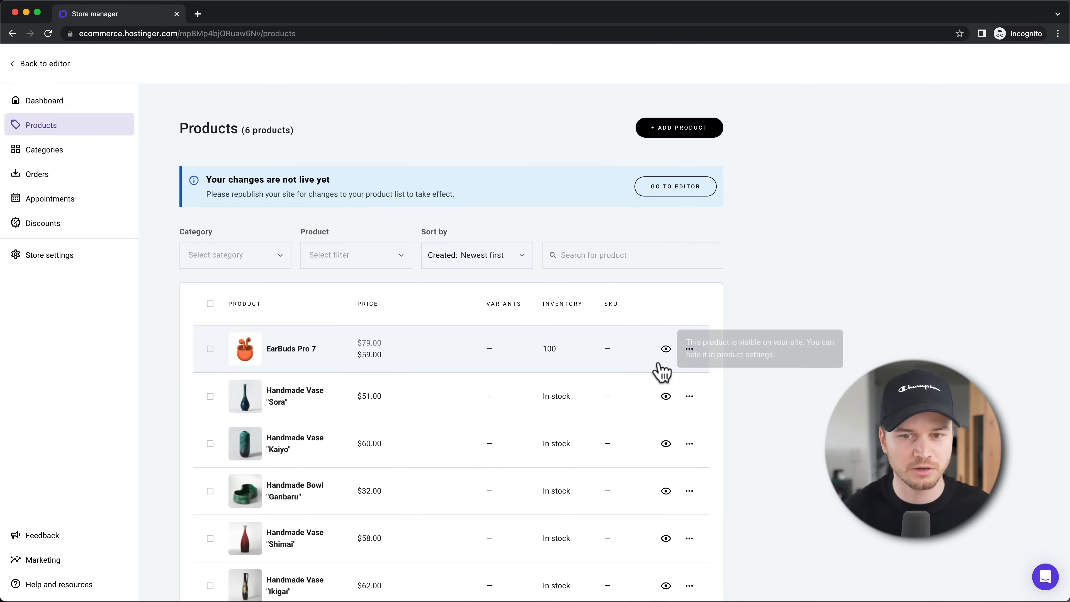
Leave the Sora vase unchanged and go to the Categories page
{"action": "left_click", "coordinate": [688, 397]}
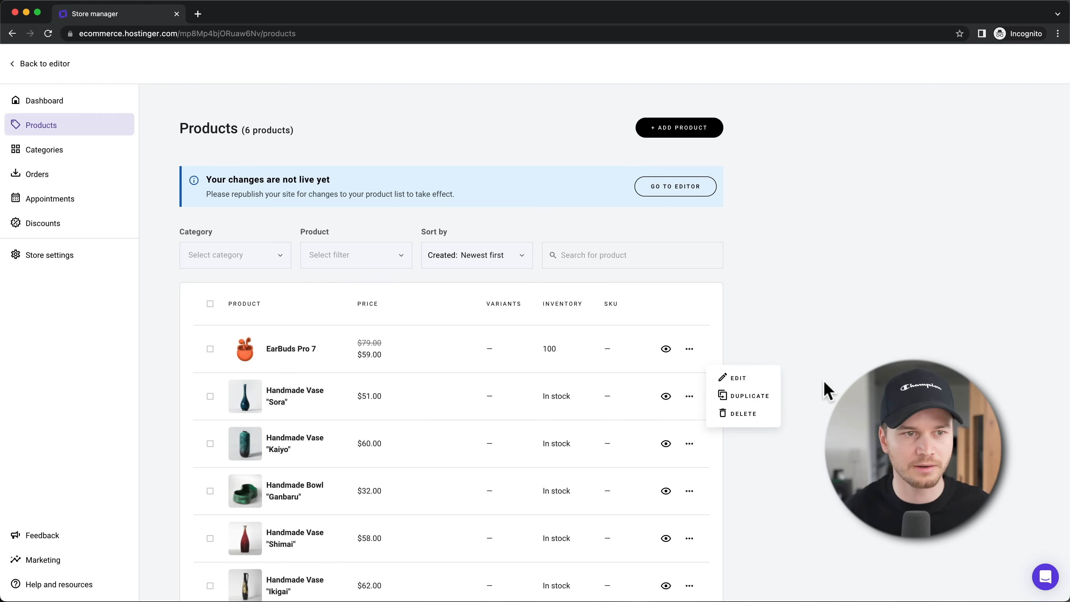
{"action": "left_click", "coordinate": [825, 390]}
{"action": "left_click", "coordinate": [67, 156]}
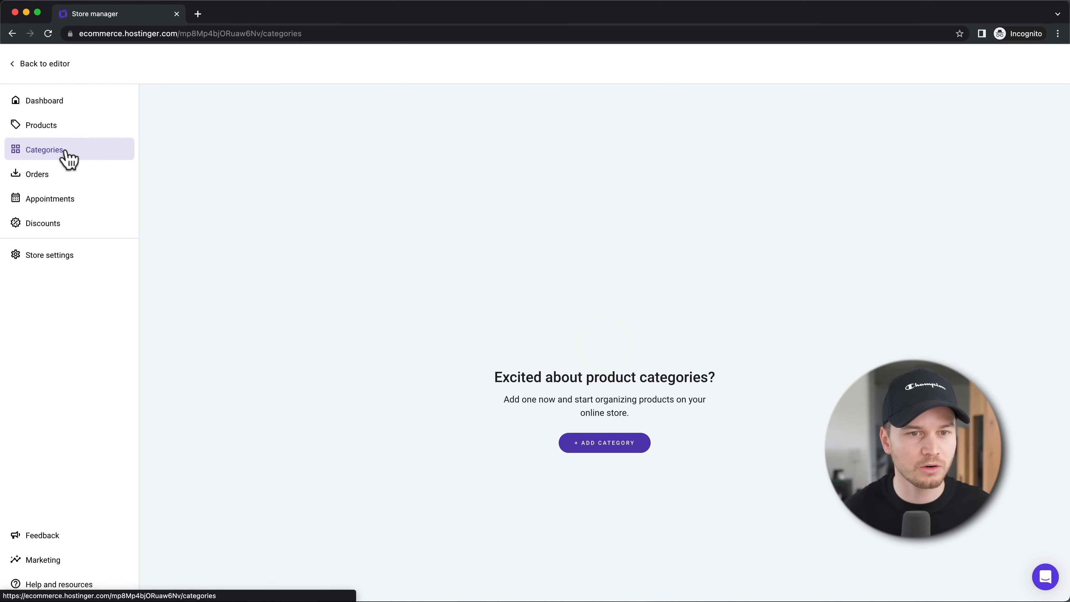
Create a new category named 'Earbuds'
{"action": "left_click", "coordinate": [598, 446]}
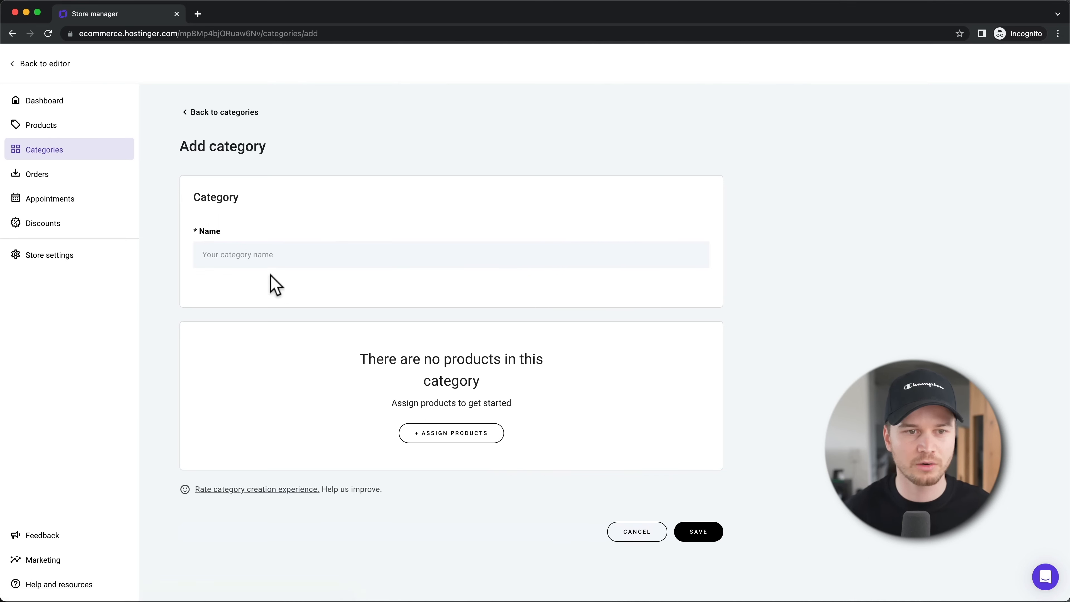
{"action": "left_click", "coordinate": [253, 261]}
{"action": "type", "text": "Earbuds"}
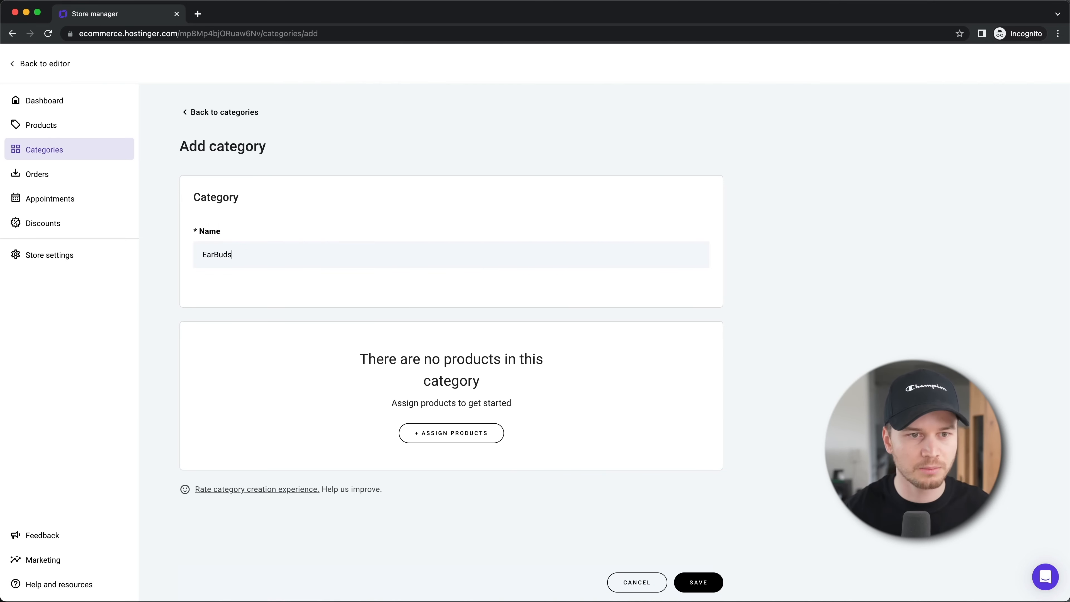
{"action": "key", "text": "BackSpace"}
{"action": "key", "text": "BackSpace"}
{"action": "key", "text": "BackSpace"}
{"action": "key", "text": "BackSpace"}
{"action": "type", "text": "buds"}
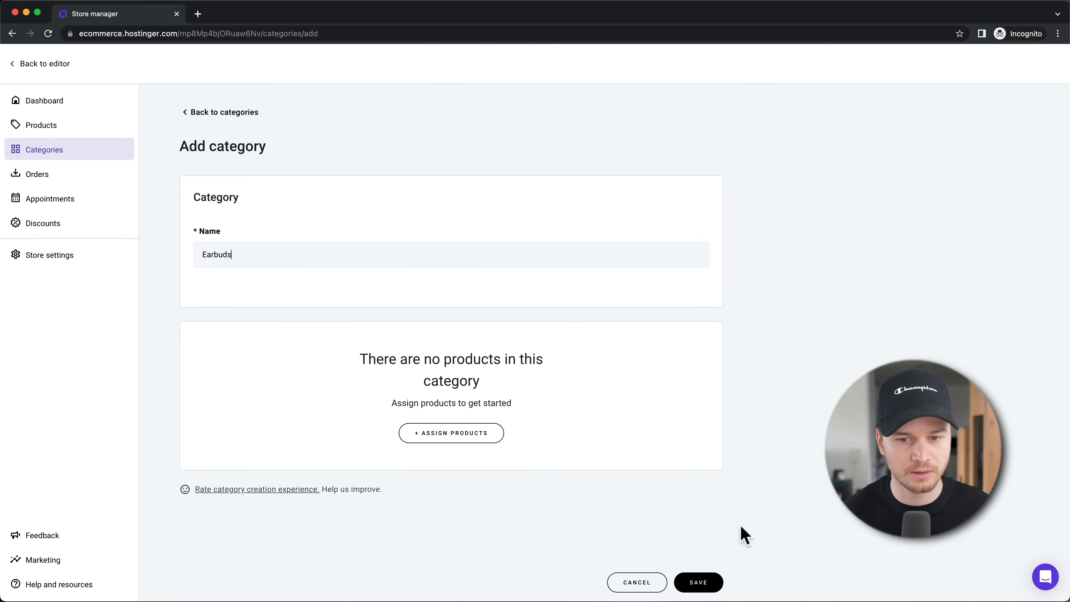
Assign EarBuds Pro 7 to the Earbuds category, save it, and view Orders
{"action": "left_click", "coordinate": [445, 436]}
{"action": "left_click", "coordinate": [452, 255]}
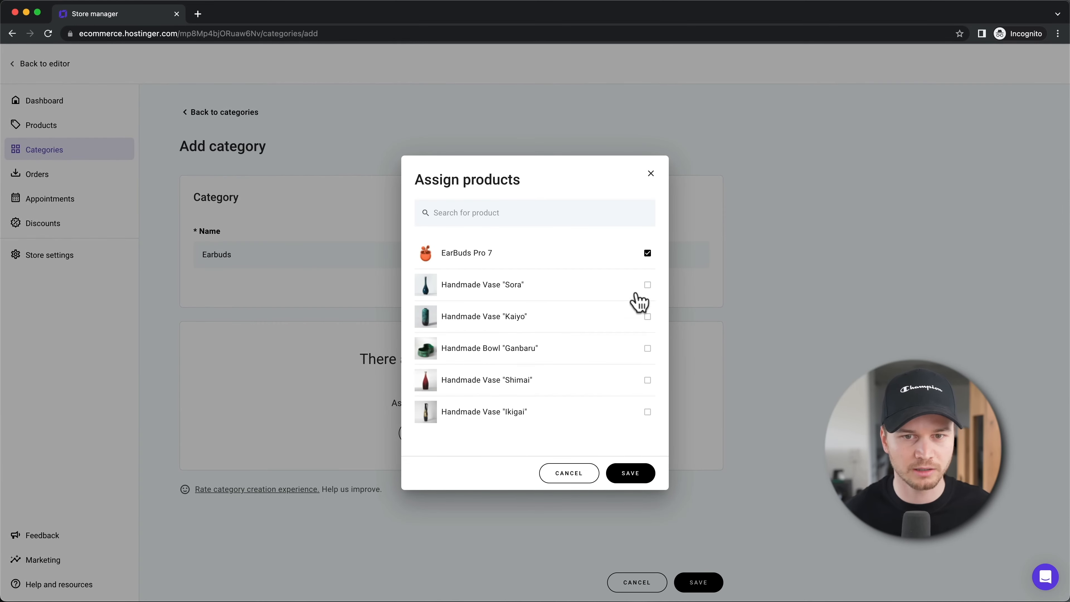
{"action": "left_click", "coordinate": [632, 473]}
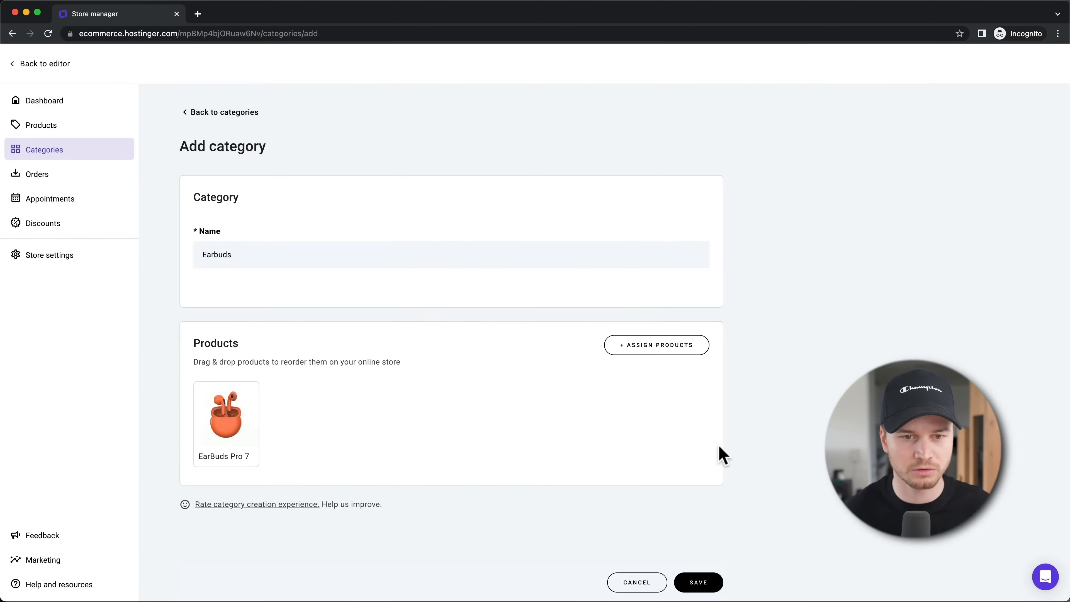
{"action": "left_click", "coordinate": [698, 582]}
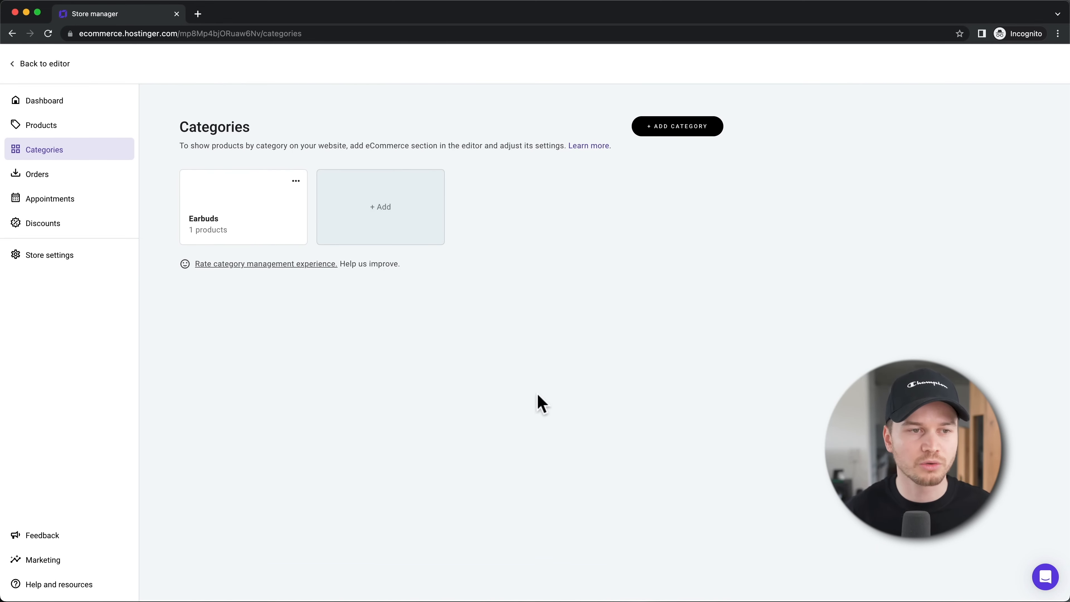
{"action": "left_click", "coordinate": [67, 177]}
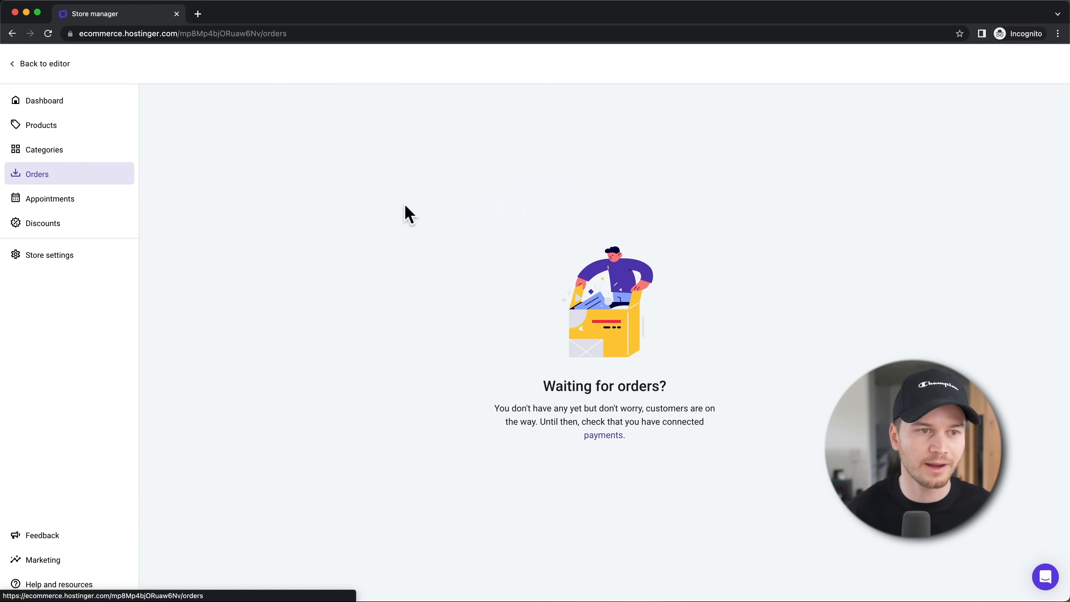
Visit the Appointments section, then the Discount codes page
{"action": "left_click", "coordinate": [49, 201]}
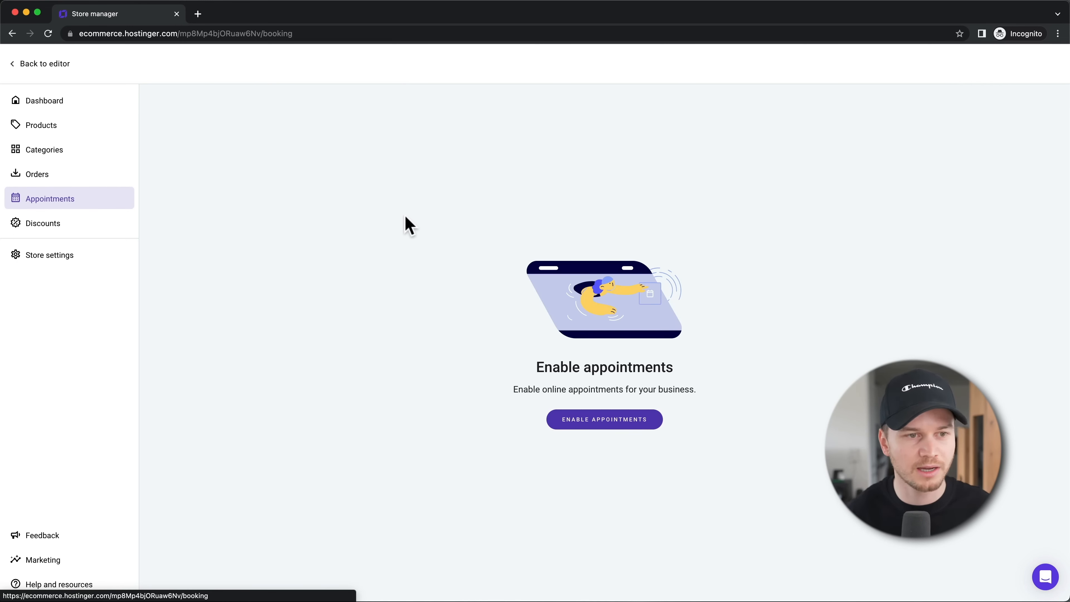
{"action": "left_click", "coordinate": [74, 225]}
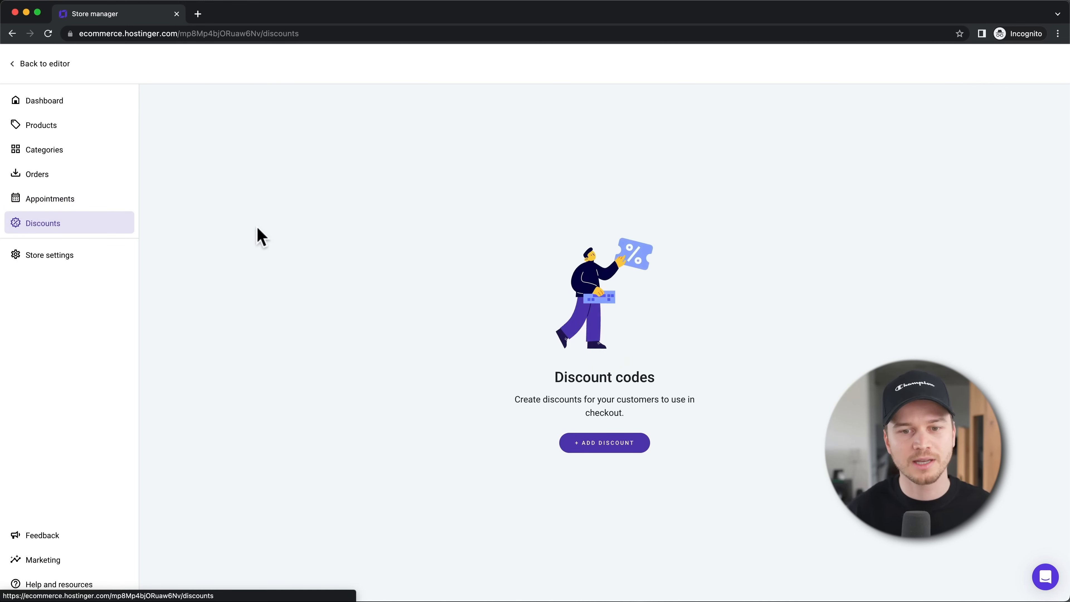
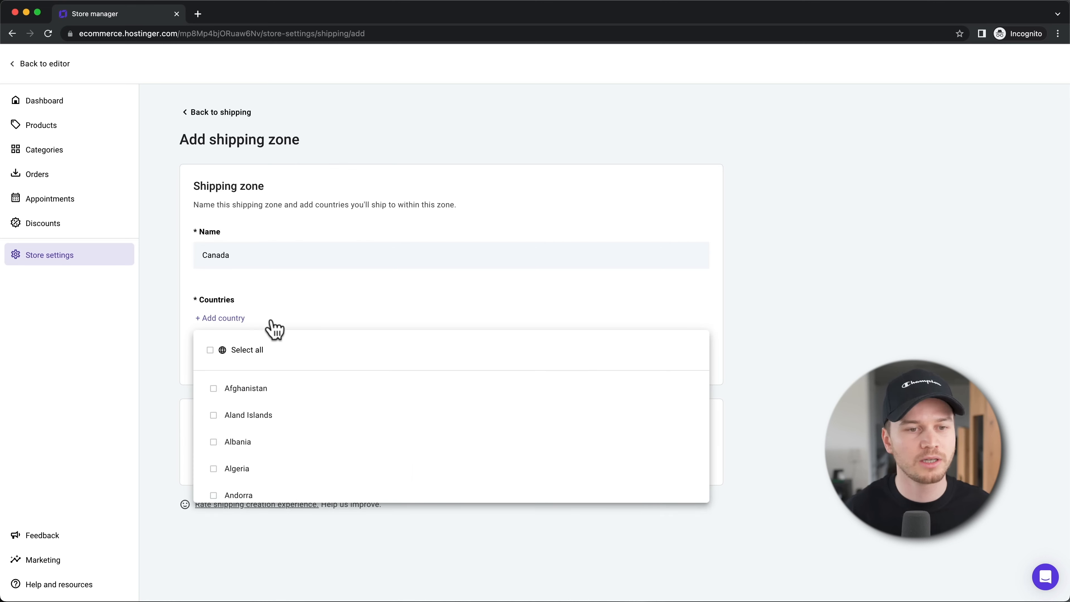
Search for and select Canada as the zone's country, then save the Canada shipping zone
{"action": "type", "text": "can"}
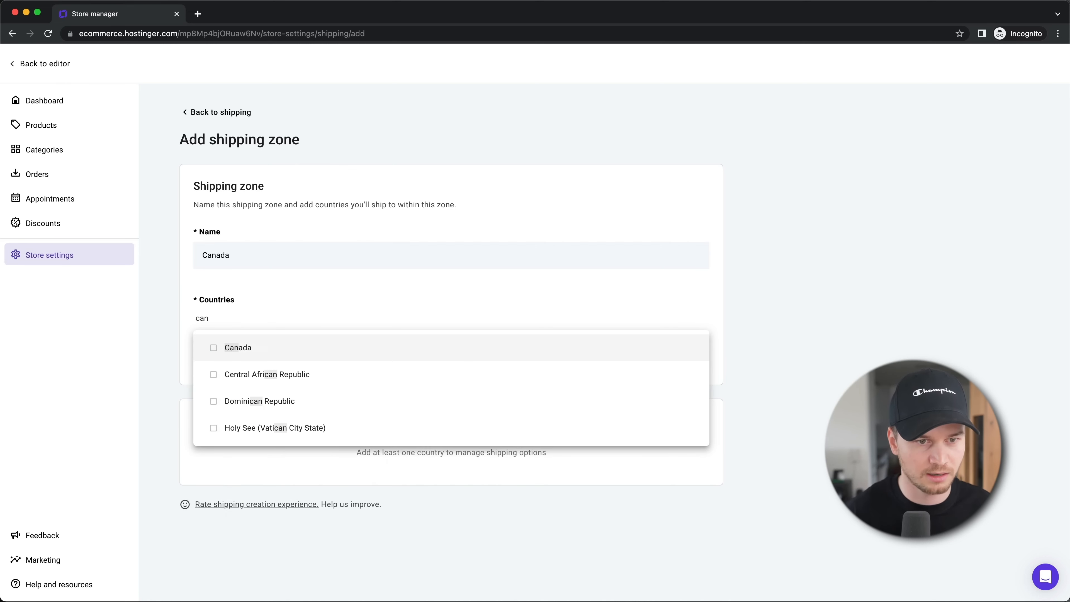
{"action": "left_click", "coordinate": [215, 349]}
{"action": "left_click", "coordinate": [127, 369]}
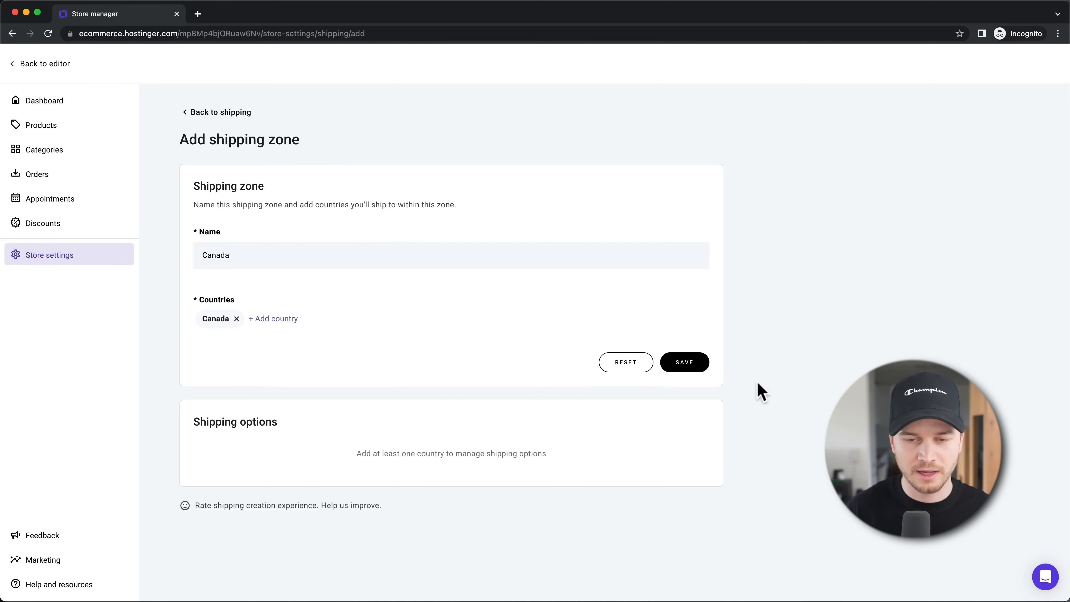
{"action": "left_click", "coordinate": [685, 363]}
Add a Standard Shipping option to the Canada zone at a $15.00 rate
{"action": "left_click", "coordinate": [653, 404]}
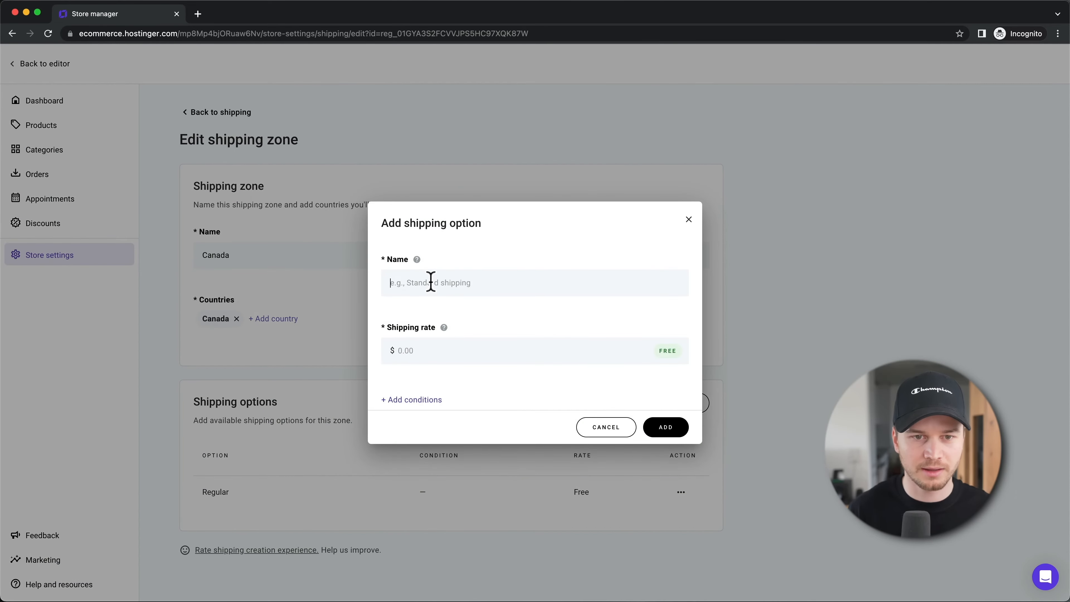
{"action": "type", "text": "Standard Shipping"}
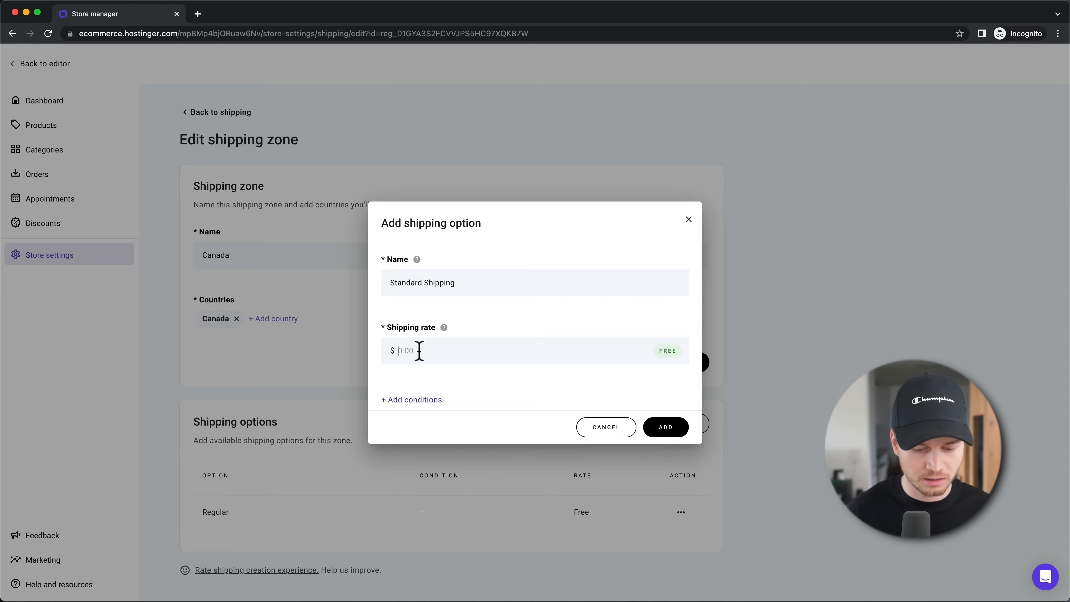
{"action": "type", "text": "15"}
{"action": "left_click", "coordinate": [674, 427]}
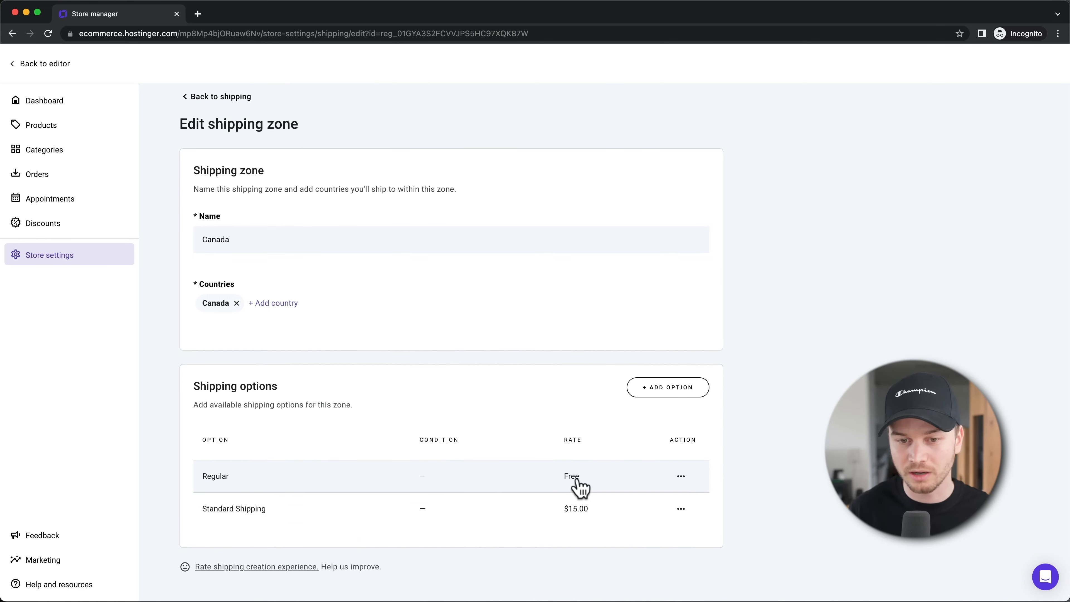
Delete the free Regular option and go back to the shipping zones list
{"action": "left_click", "coordinate": [682, 477]}
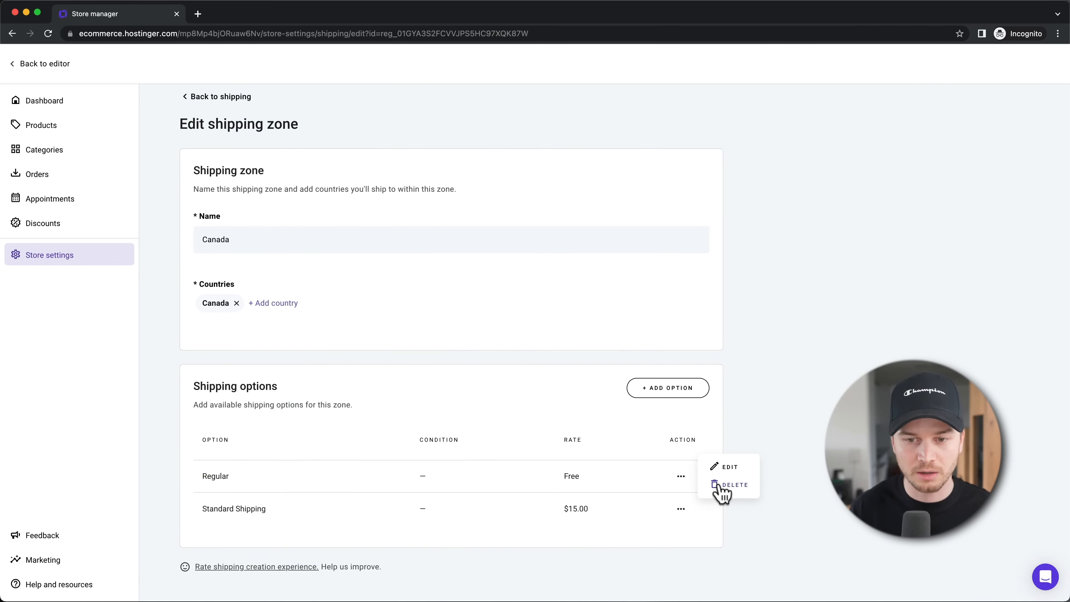
{"action": "left_click", "coordinate": [723, 485]}
{"action": "left_click", "coordinate": [634, 361]}
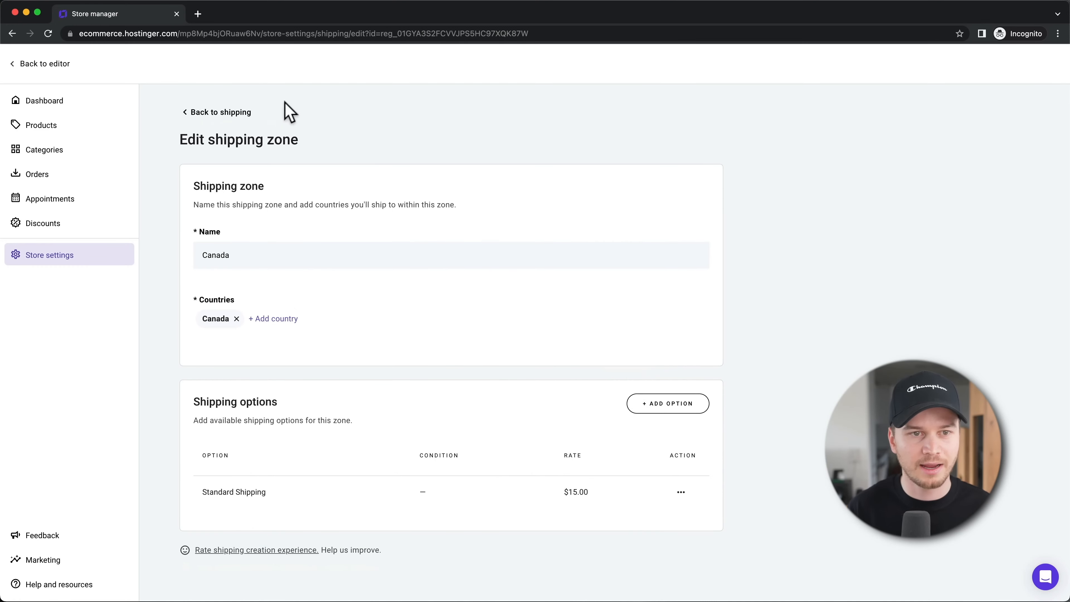
{"action": "left_click", "coordinate": [223, 112]}
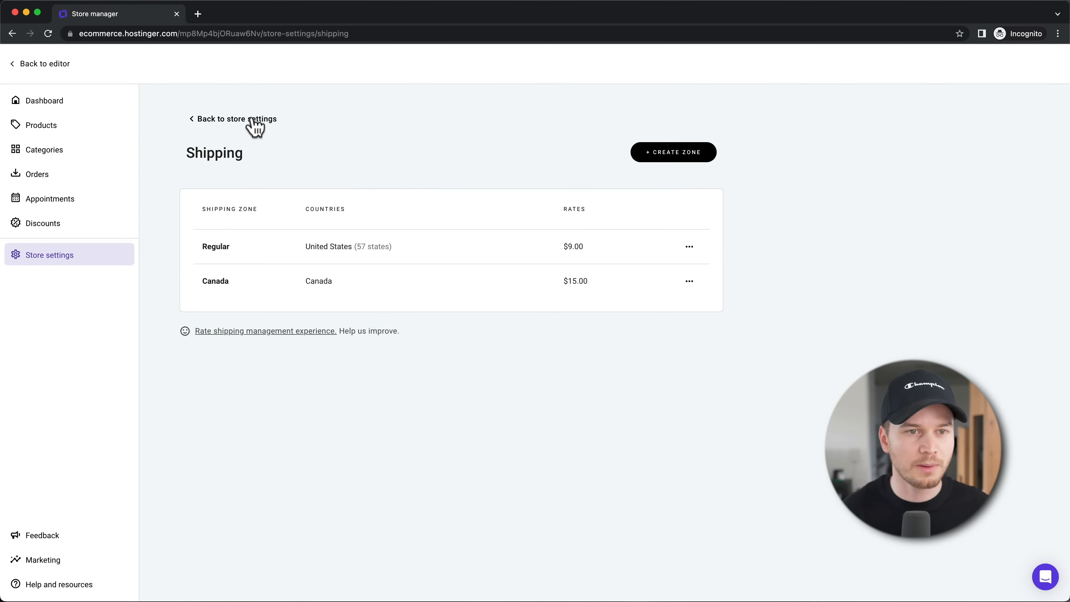
Review the Checkout settings, then the Email notification settings, from the store settings overview
{"action": "left_click", "coordinate": [235, 119]}
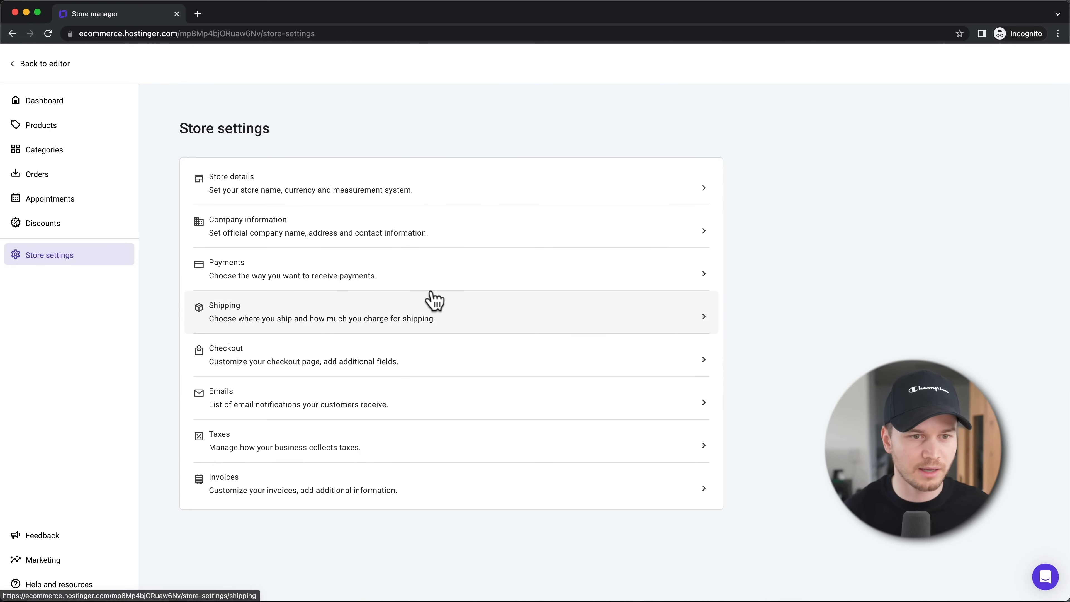
{"action": "left_click", "coordinate": [301, 363]}
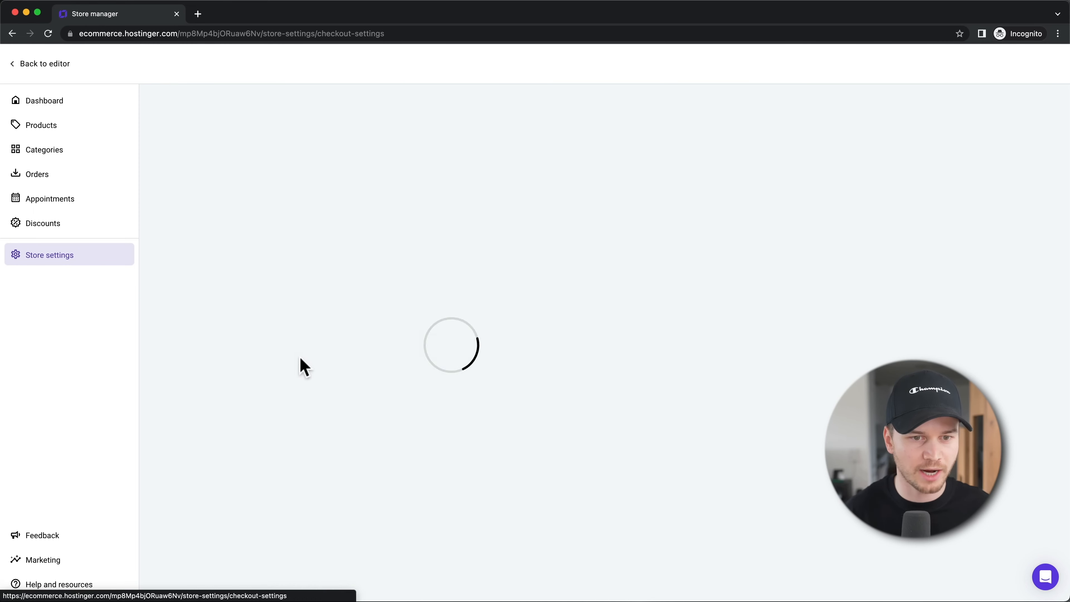
{"action": "scroll", "coordinate": [363, 253], "scroll_direction": "down", "scroll_amount": 1}
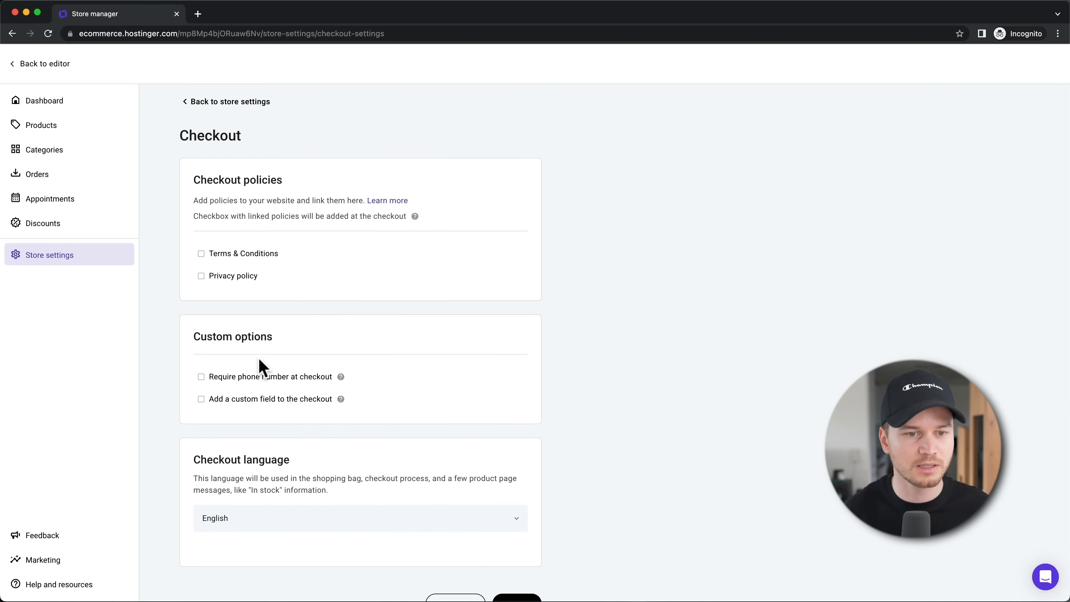
{"action": "left_click", "coordinate": [212, 102]}
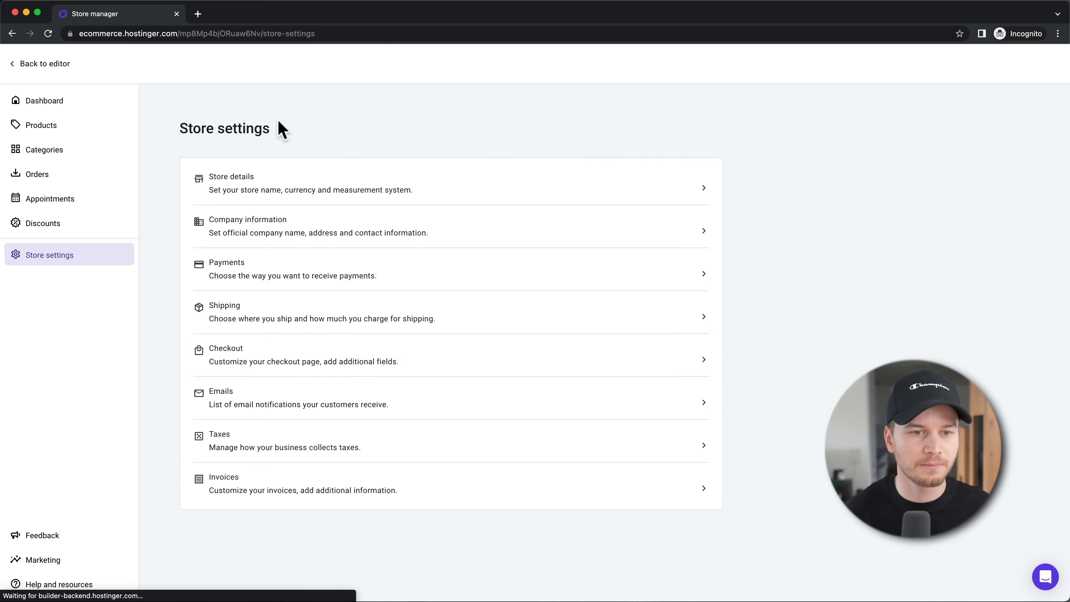
{"action": "left_click", "coordinate": [270, 402]}
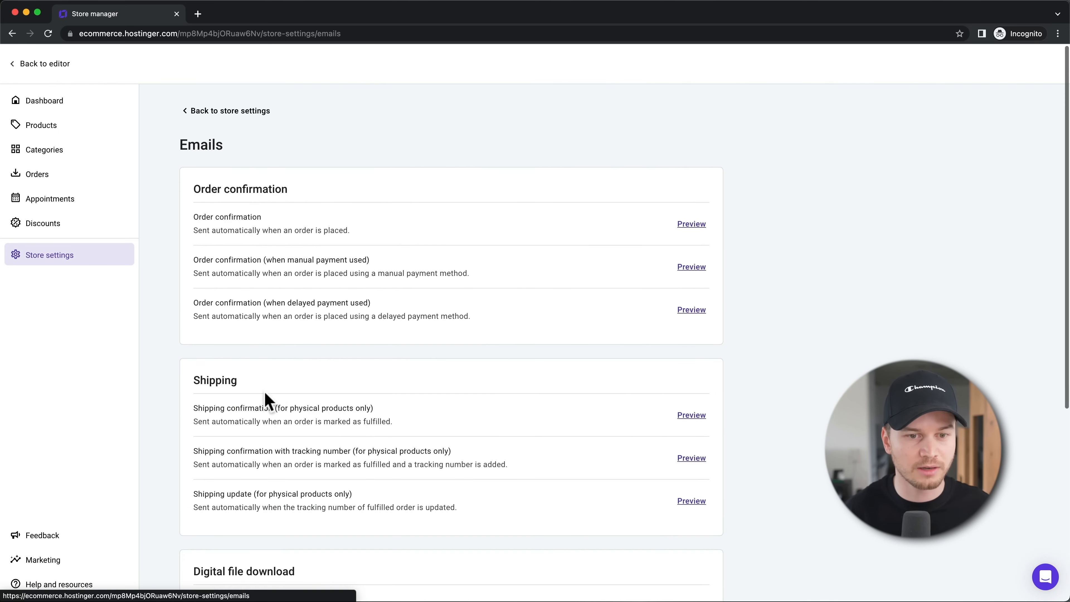
{"action": "scroll", "coordinate": [351, 369], "scroll_direction": "down", "scroll_amount": 2}
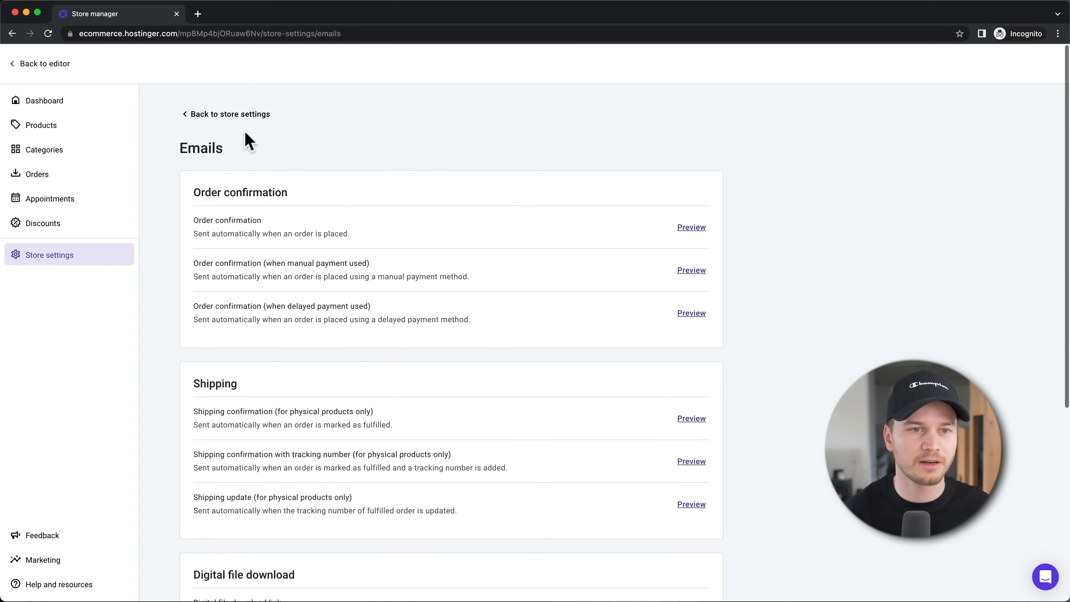
Open the Taxes settings and scroll through the page
{"action": "left_click", "coordinate": [207, 112]}
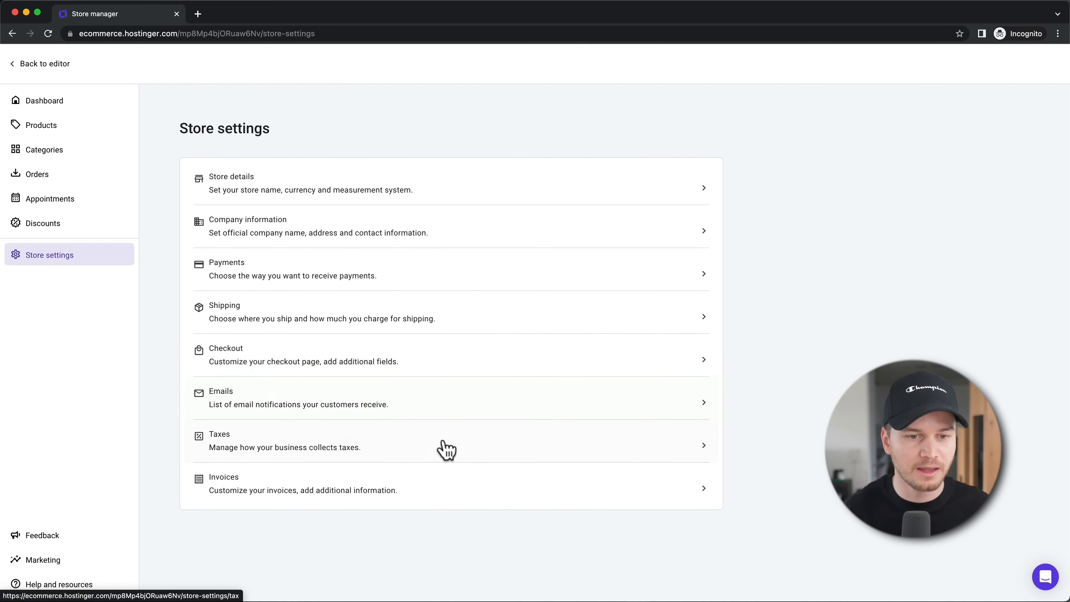
{"action": "left_click", "coordinate": [239, 447]}
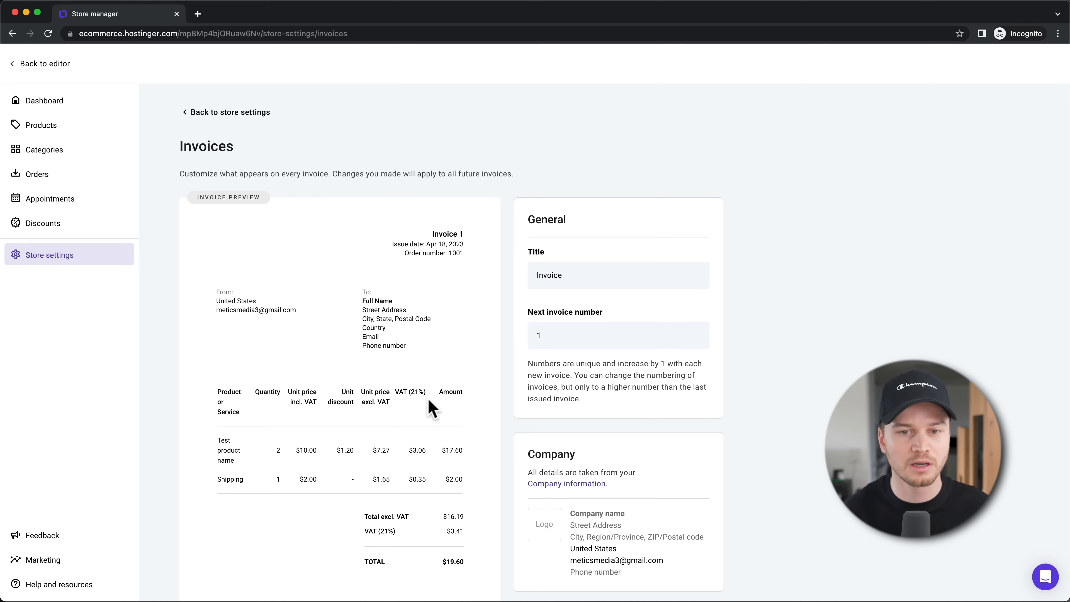
{"action": "scroll", "coordinate": [463, 333], "scroll_direction": "down", "scroll_amount": 1}
{"action": "scroll", "coordinate": [394, 291], "scroll_direction": "down", "scroll_amount": 2}
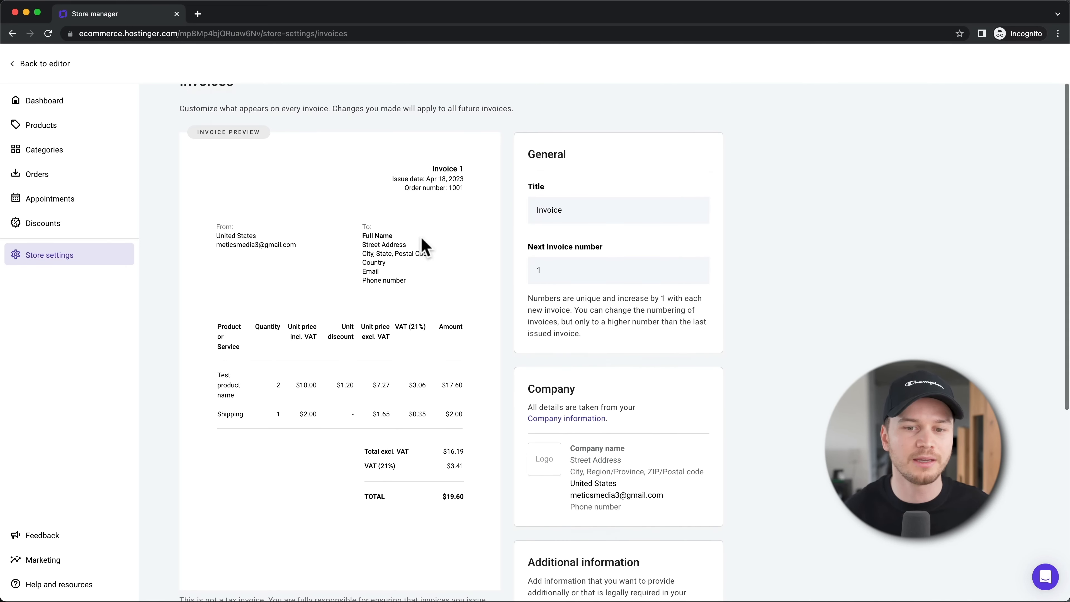
{"action": "scroll", "coordinate": [423, 247], "scroll_direction": "down", "scroll_amount": 4}
{"action": "scroll", "coordinate": [423, 297], "scroll_direction": "up", "scroll_amount": 6}
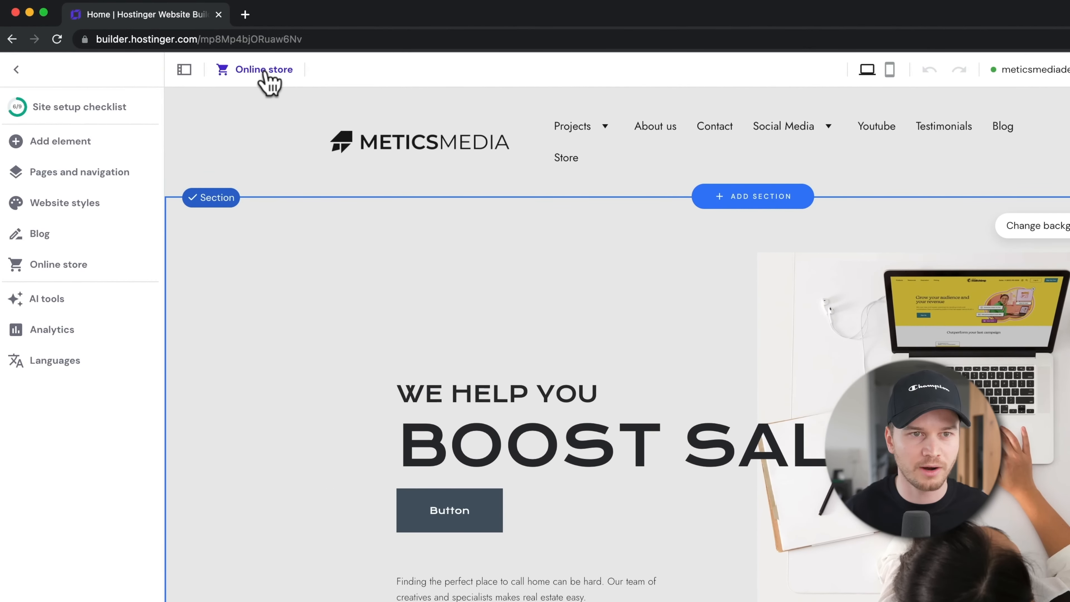
Leave the store manager and launch Logo maker from the AI tools sidebar
{"action": "left_click", "coordinate": [264, 69]}
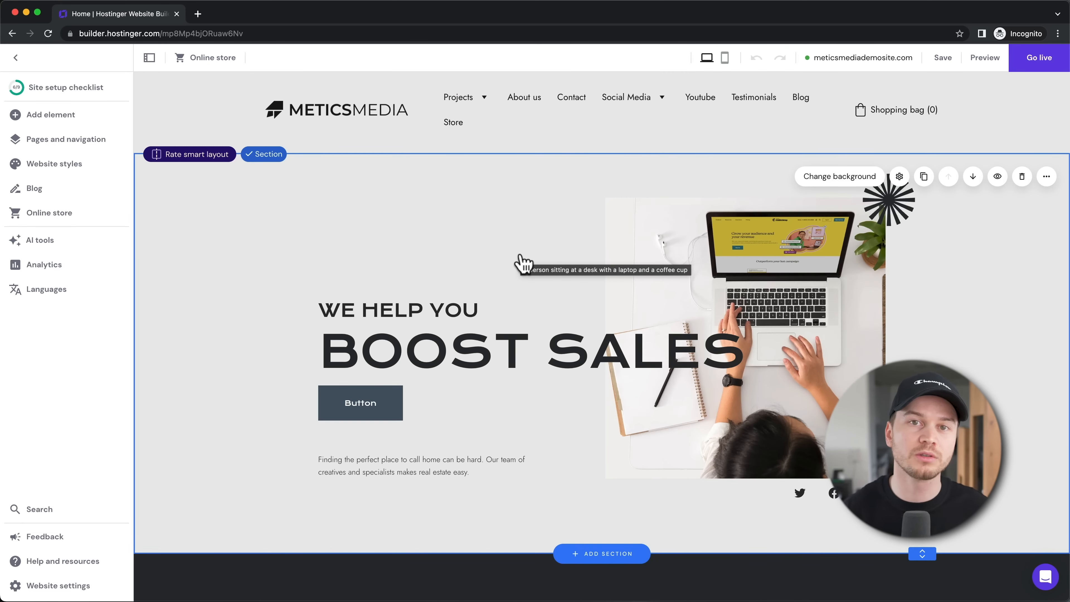
{"action": "left_click", "coordinate": [40, 240]}
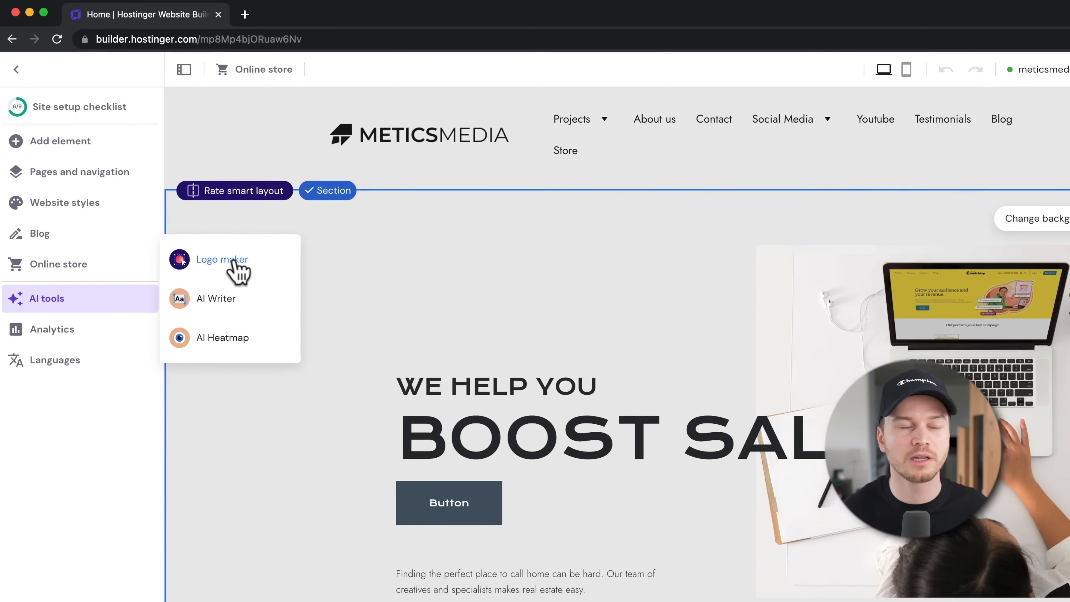
{"action": "left_click", "coordinate": [233, 262]}
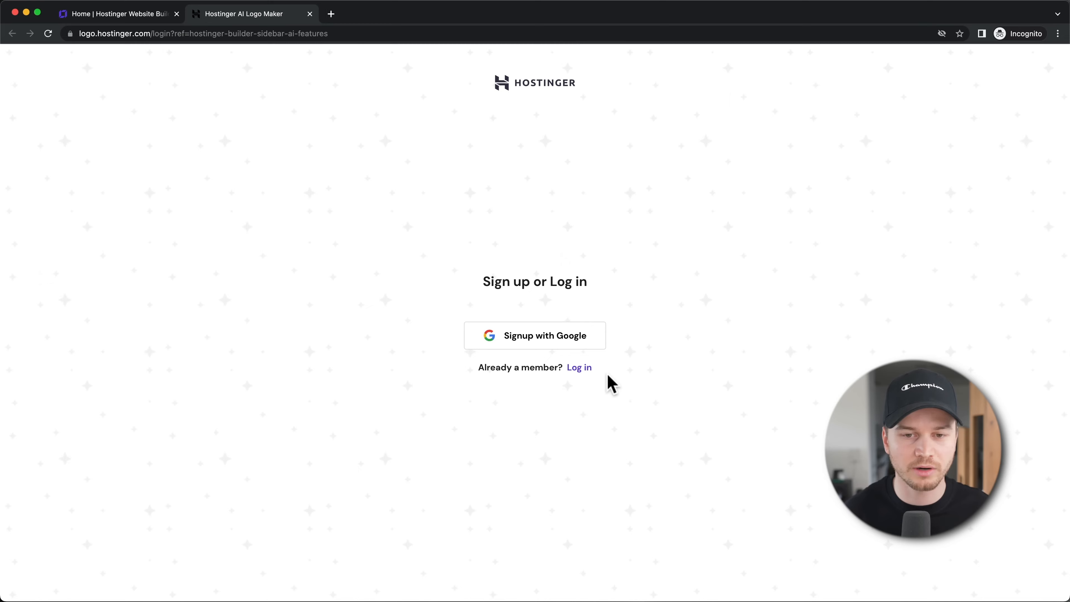
Log in and generate logos for brand 'Metics Media' in the Blogging industry
{"action": "left_click", "coordinate": [580, 368]}
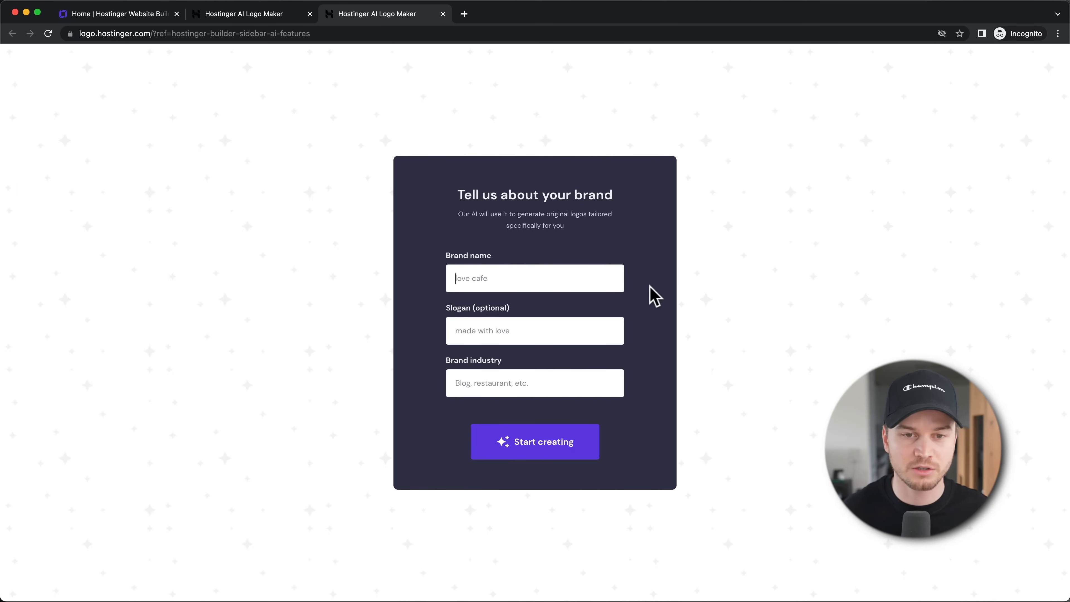
{"action": "left_click", "coordinate": [528, 280]}
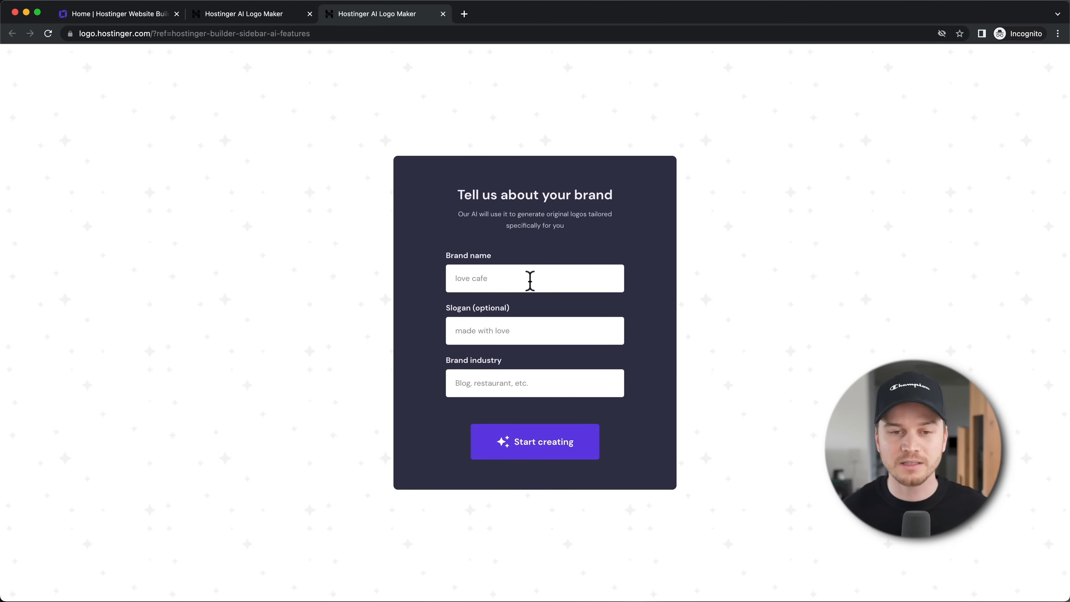
{"action": "type", "text": "Metics Media"}
{"action": "left_click", "coordinate": [505, 327]}
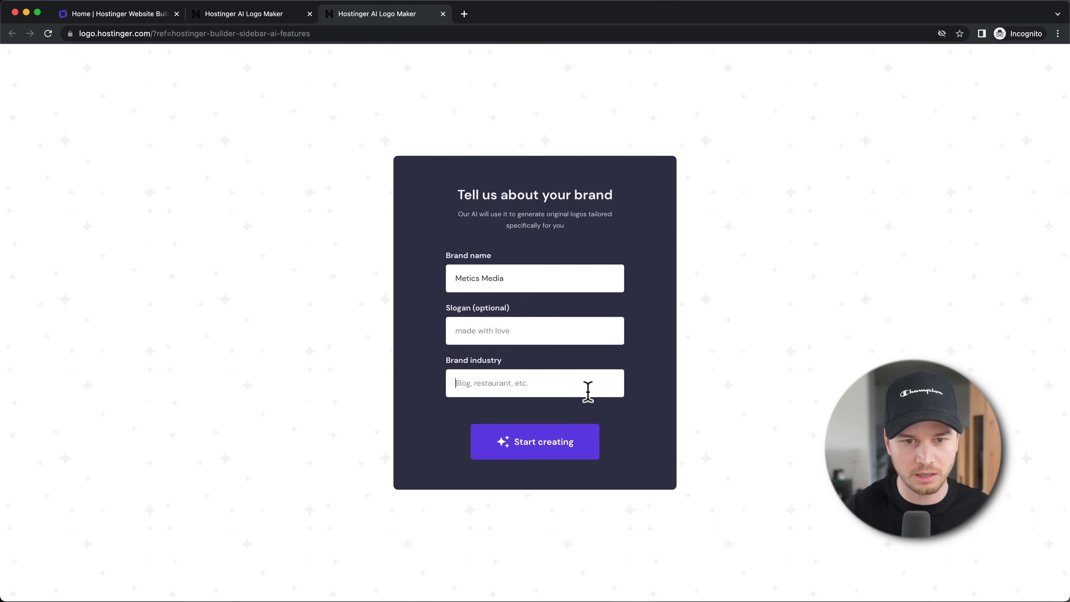
{"action": "type", "text": "Blogging"}
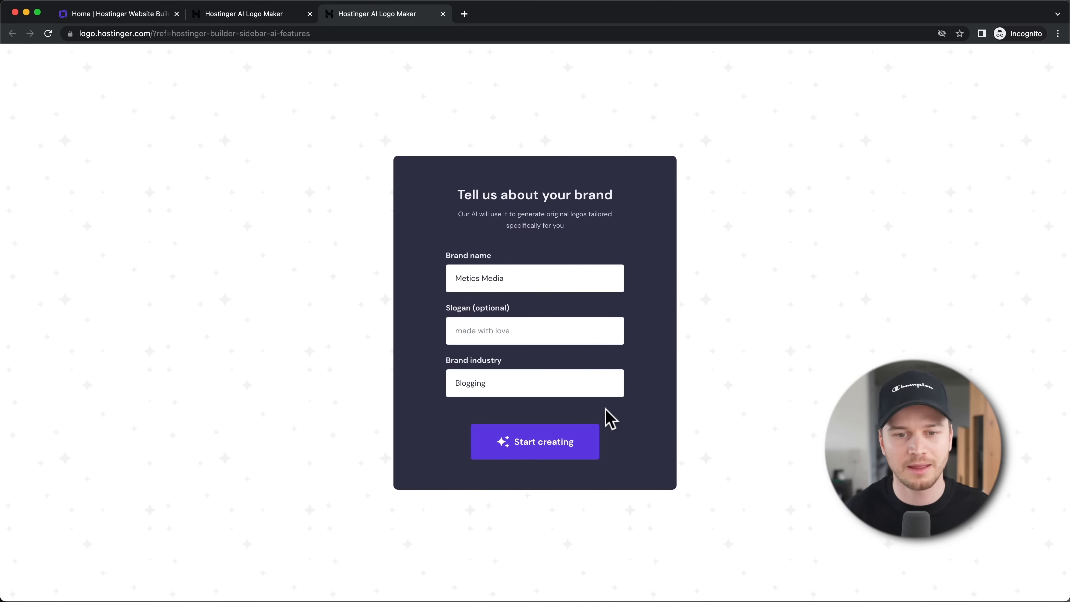
{"action": "left_click", "coordinate": [541, 448]}
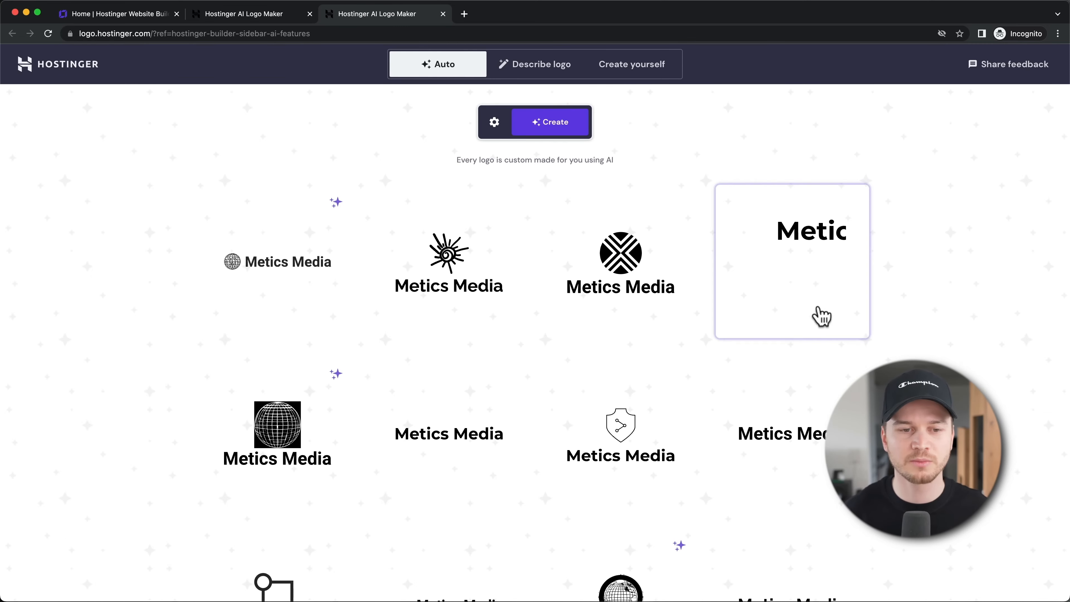
Browse the generated logos, then switch to the Describe logo mode
{"action": "scroll", "coordinate": [716, 337], "scroll_direction": "down", "scroll_amount": 5}
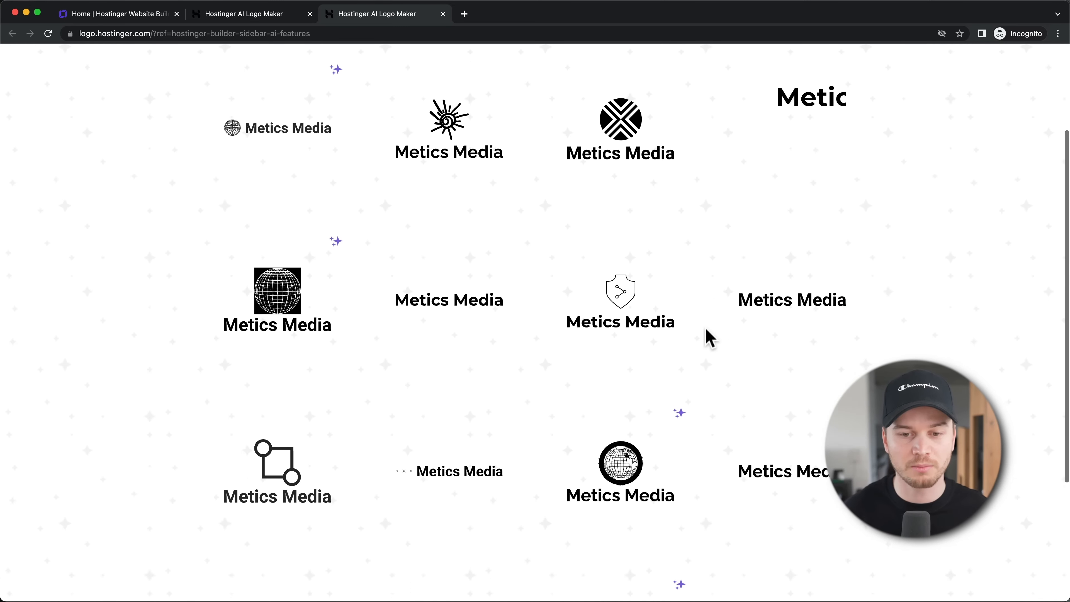
{"action": "scroll", "coordinate": [710, 337], "scroll_direction": "up", "scroll_amount": 5}
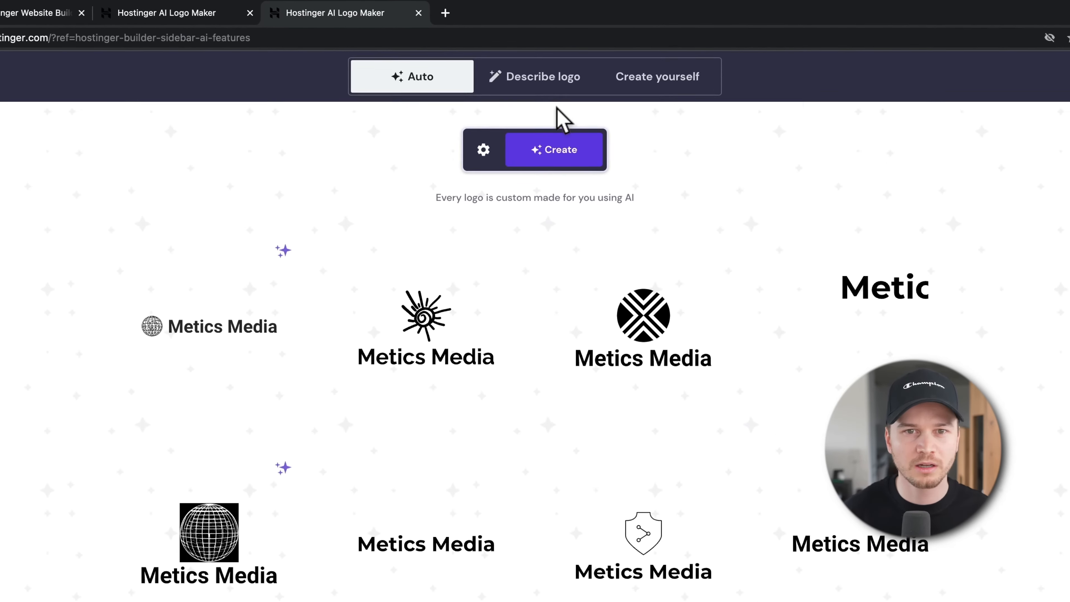
{"action": "left_click", "coordinate": [542, 90]}
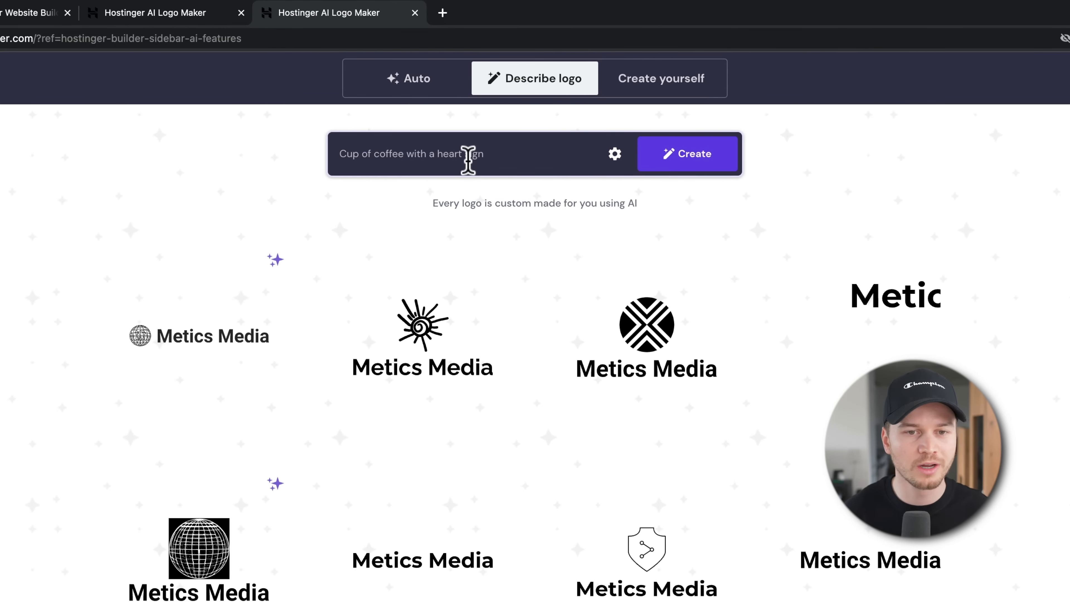
Generate logos from the prompt 'please use a rocket icon' and open the first one
{"action": "type", "text": "please use a rock"}
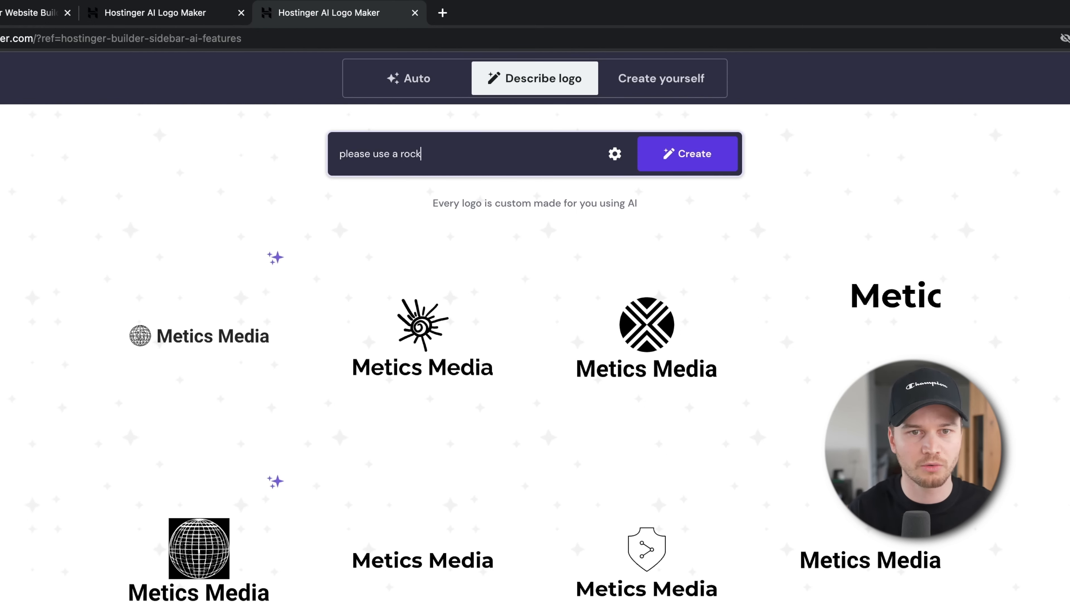
{"action": "type", "text": "icon"}
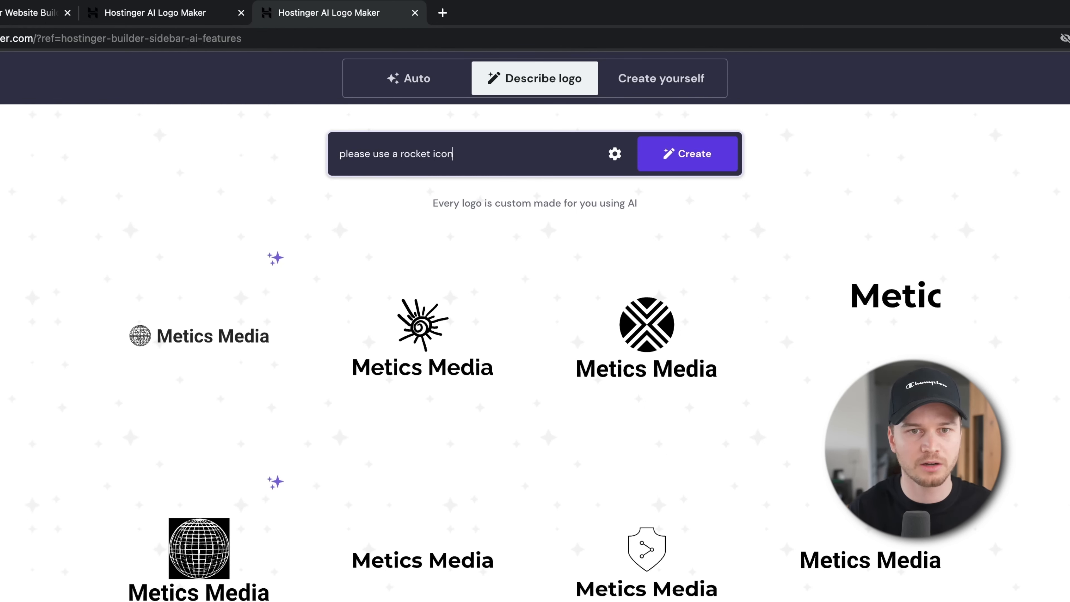
{"action": "left_click", "coordinate": [668, 162]}
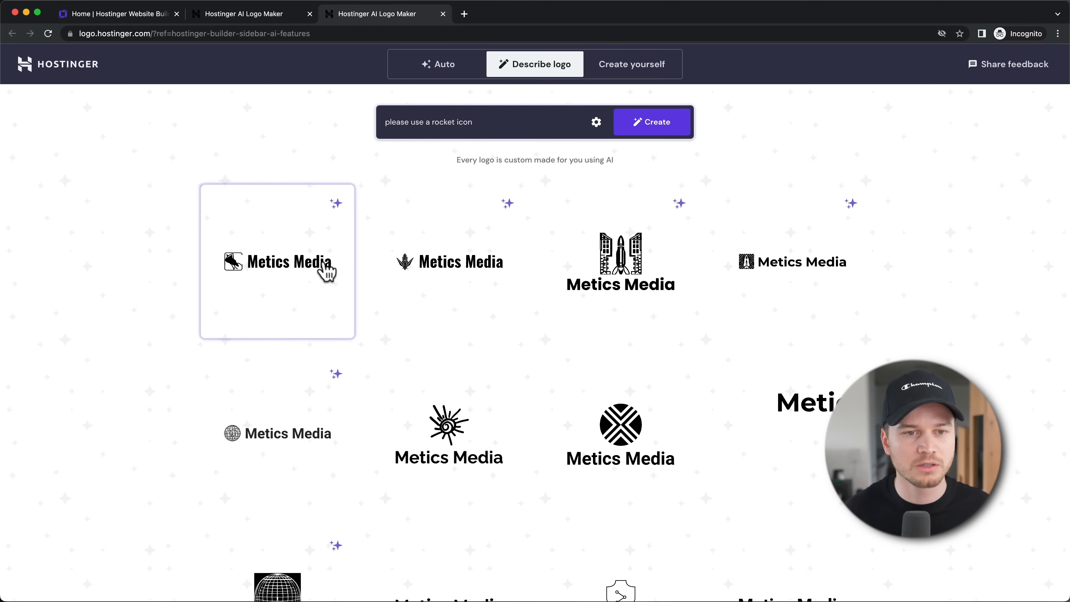
{"action": "left_click", "coordinate": [292, 266]}
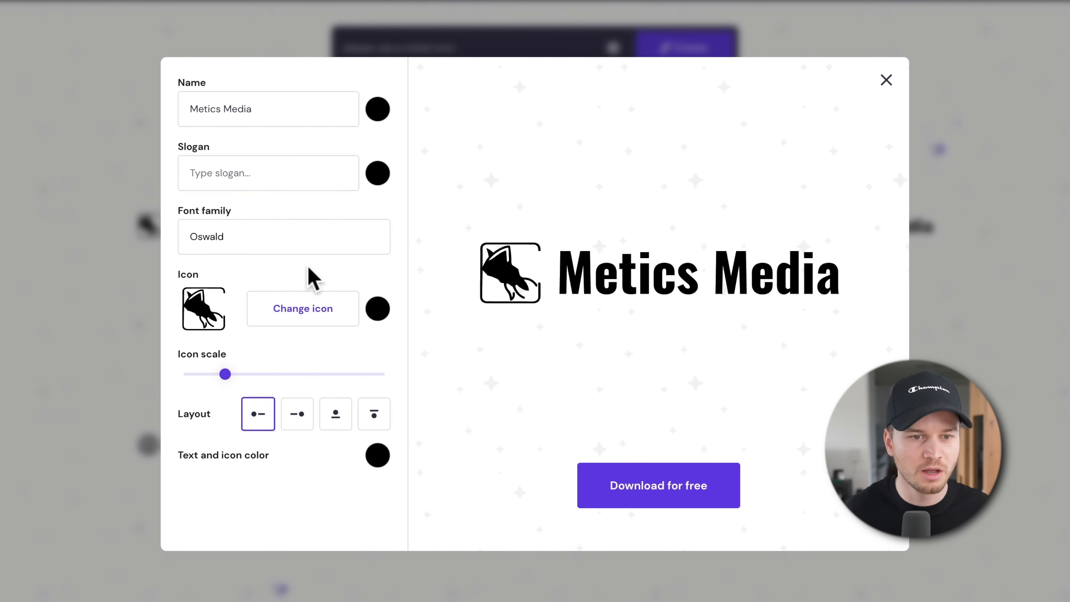
Keep the current icon, use the icon-above-name layout, and enter placeholder slogan text
{"action": "left_click", "coordinate": [312, 325]}
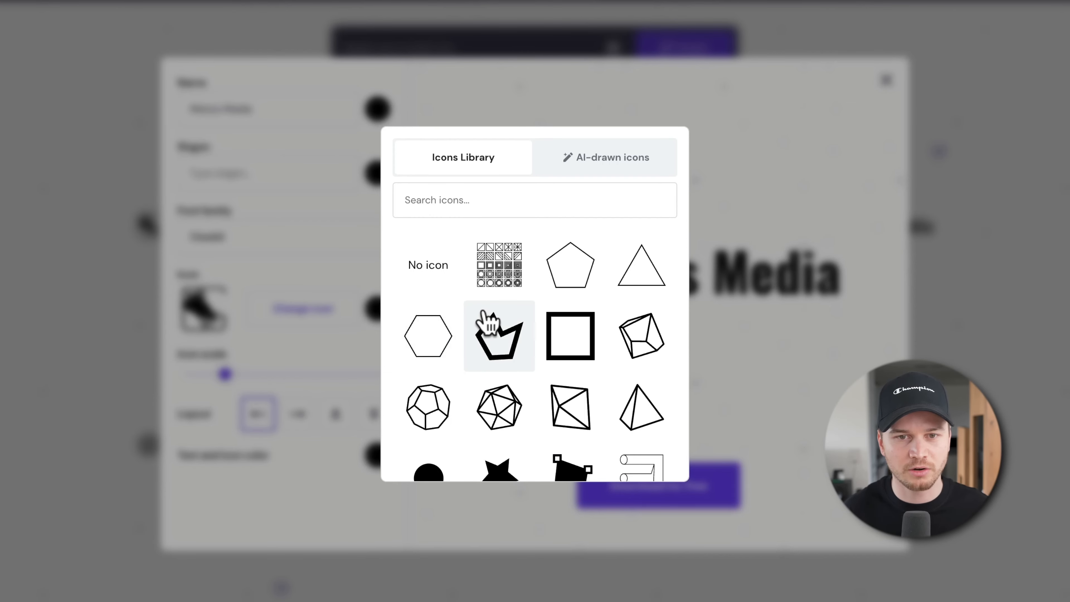
{"action": "scroll", "coordinate": [516, 295], "scroll_direction": "down", "scroll_amount": 1}
{"action": "scroll", "coordinate": [516, 295], "scroll_direction": "up", "scroll_amount": 1}
{"action": "left_click", "coordinate": [251, 280]}
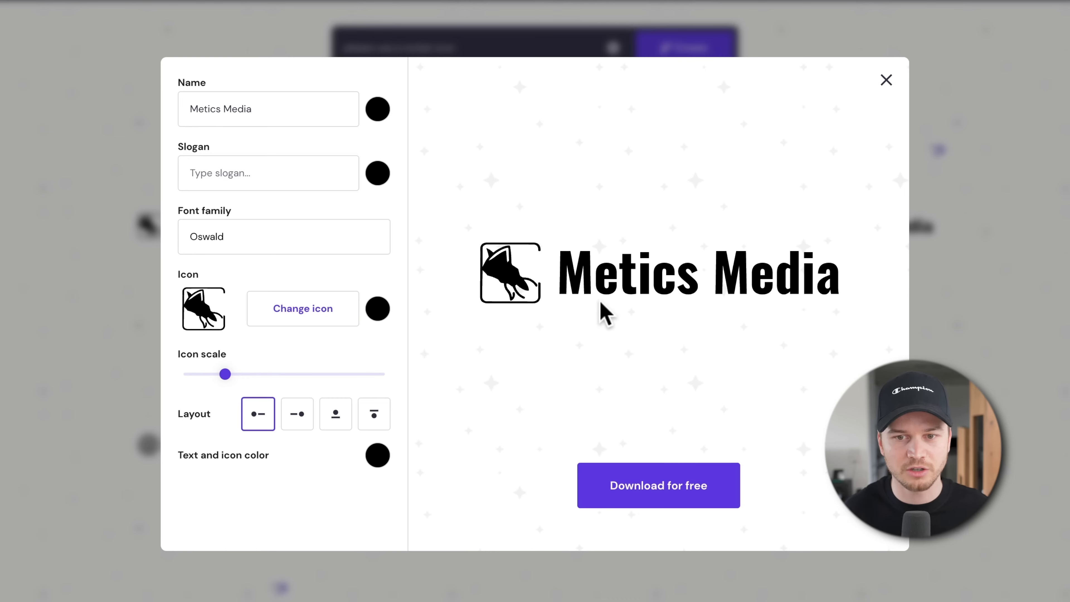
{"action": "left_click", "coordinate": [297, 415]}
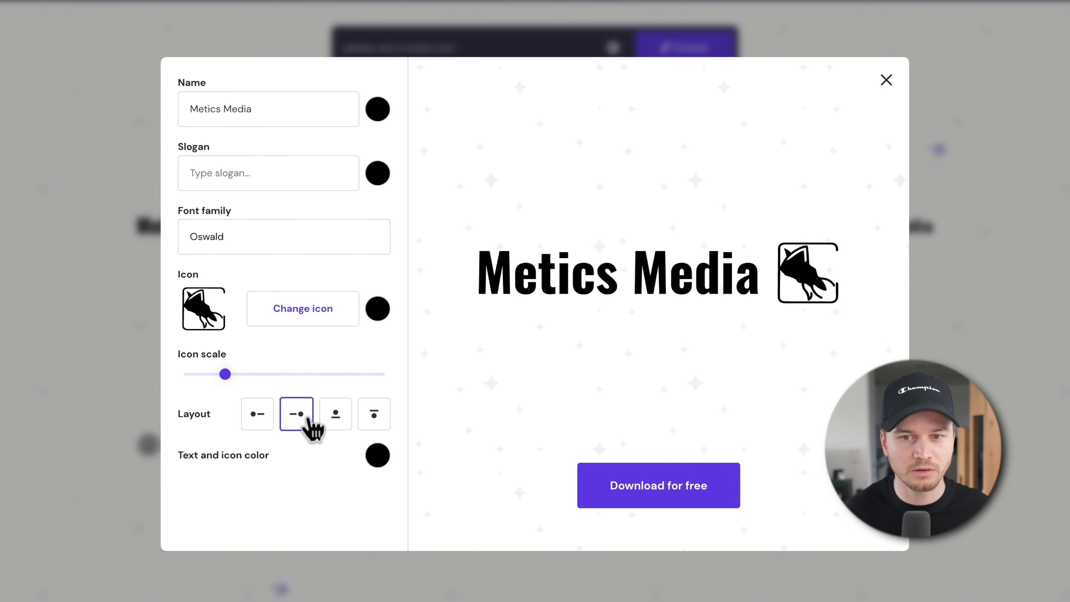
{"action": "left_click", "coordinate": [337, 419]}
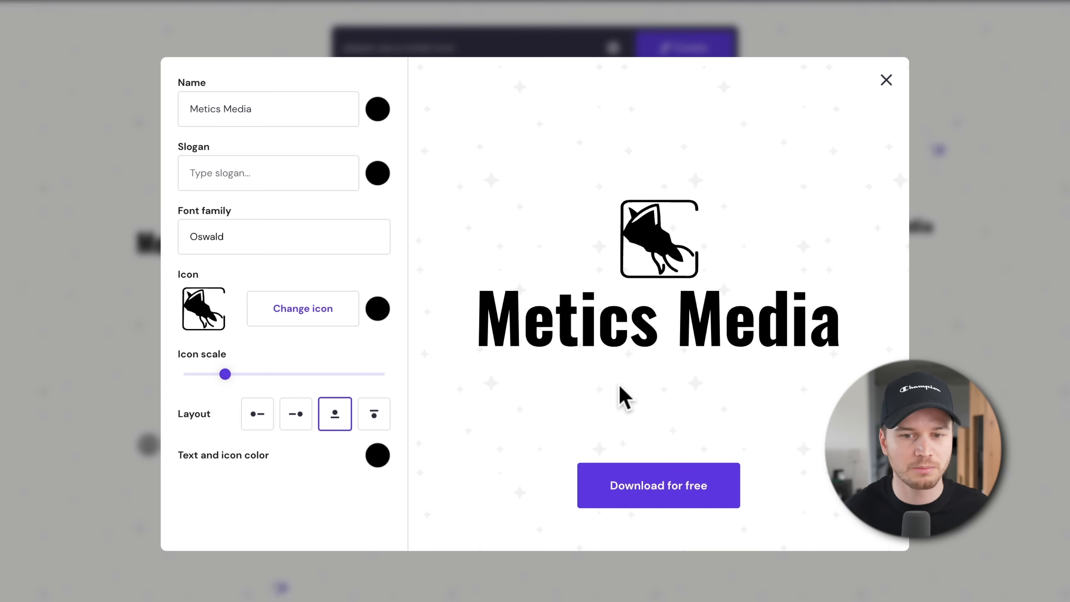
{"action": "left_click", "coordinate": [278, 173]}
{"action": "type", "text": "dfqwfqqffq"}
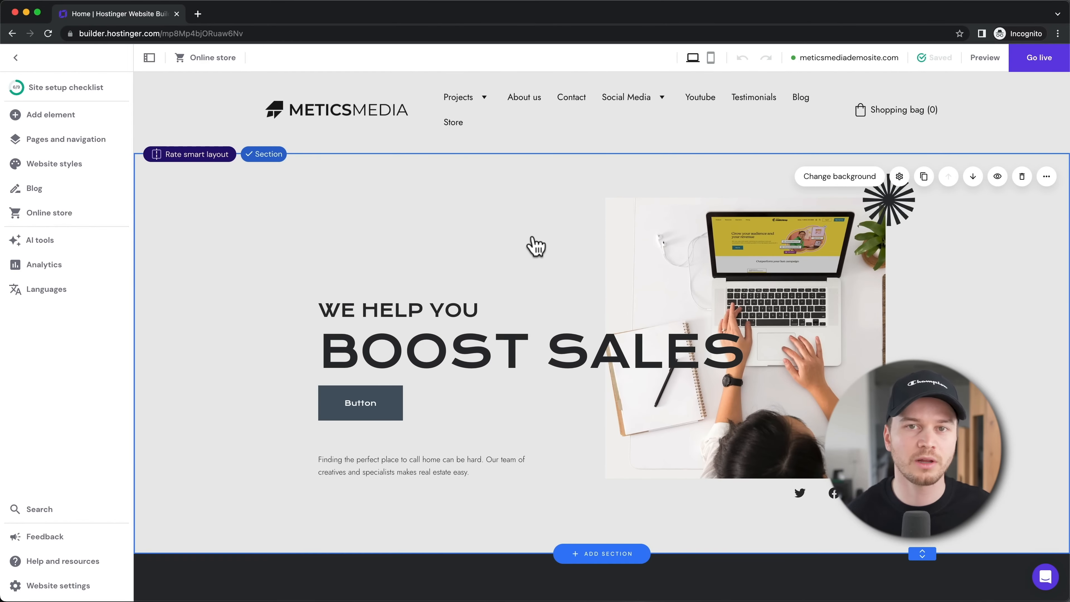
Generate AI Writer Description texts for Health & Living > Gym and scroll through the results
{"action": "left_click", "coordinate": [82, 244]}
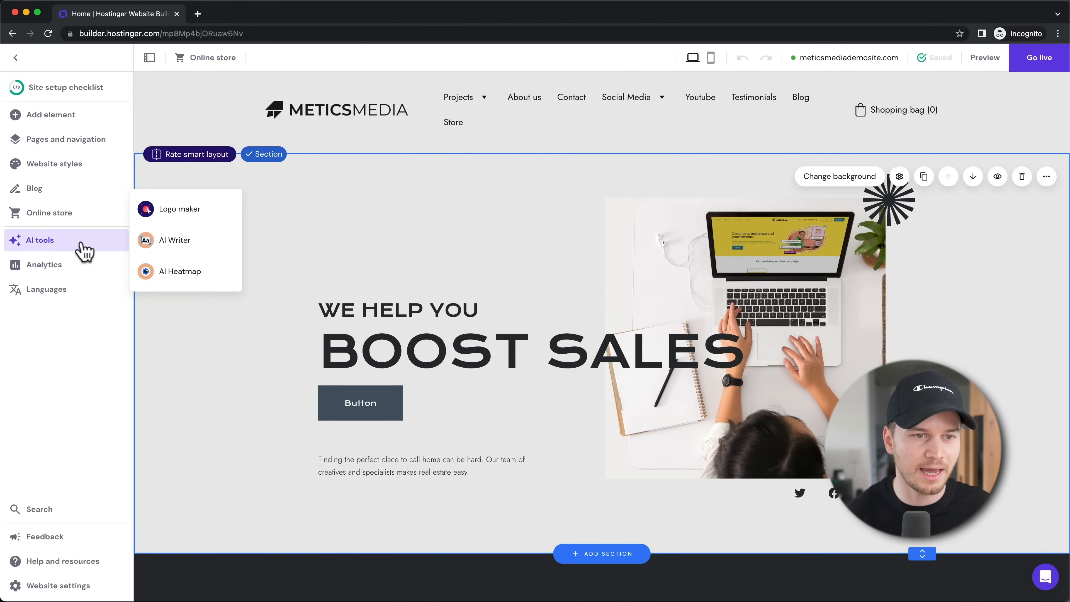
{"action": "left_click", "coordinate": [180, 242]}
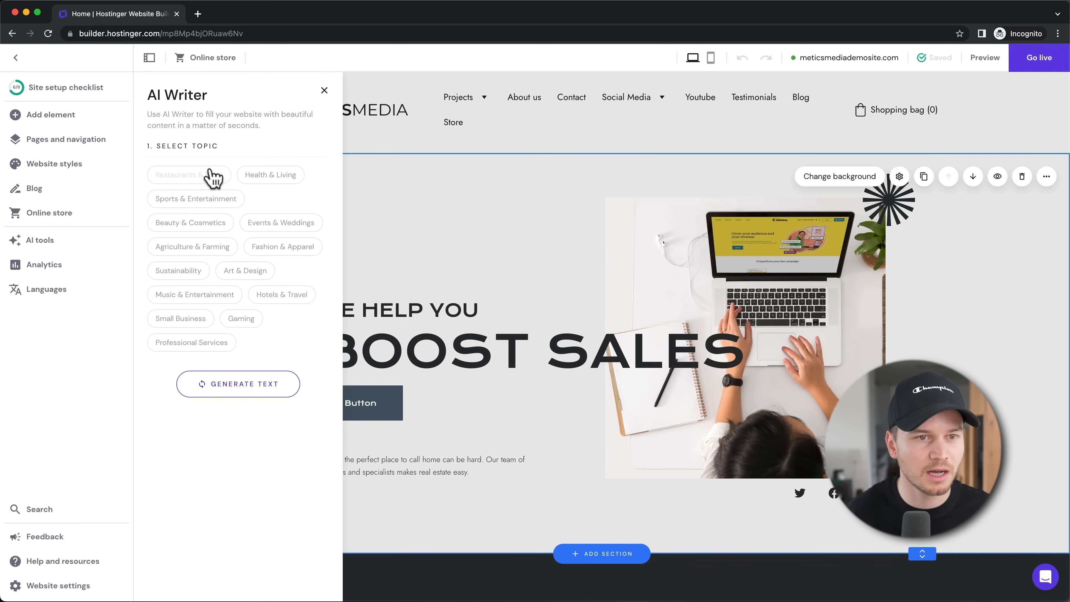
{"action": "left_click", "coordinate": [271, 181]}
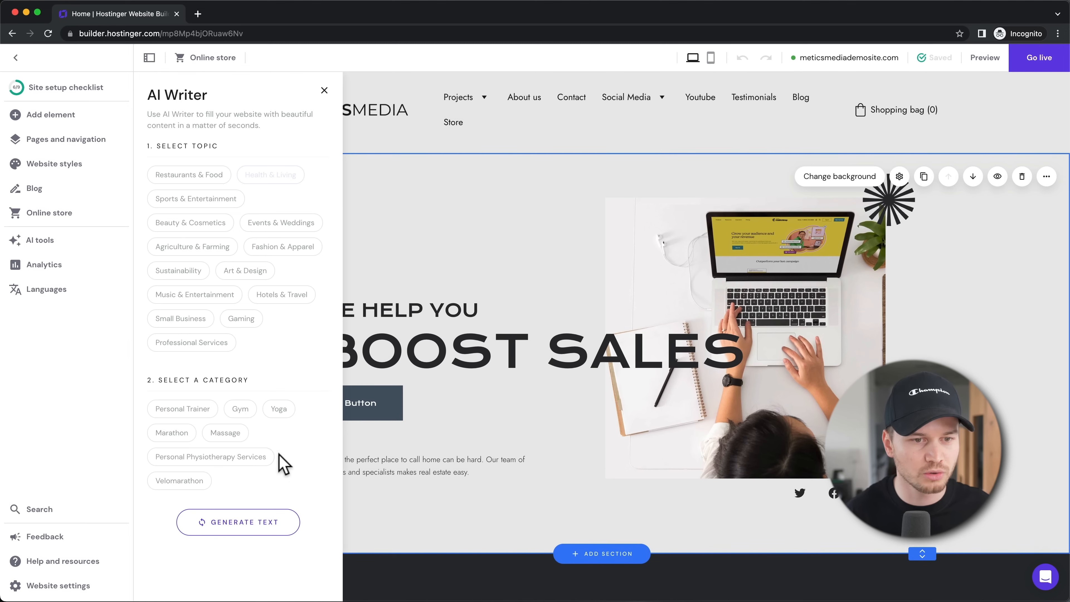
{"action": "left_click", "coordinate": [245, 412]}
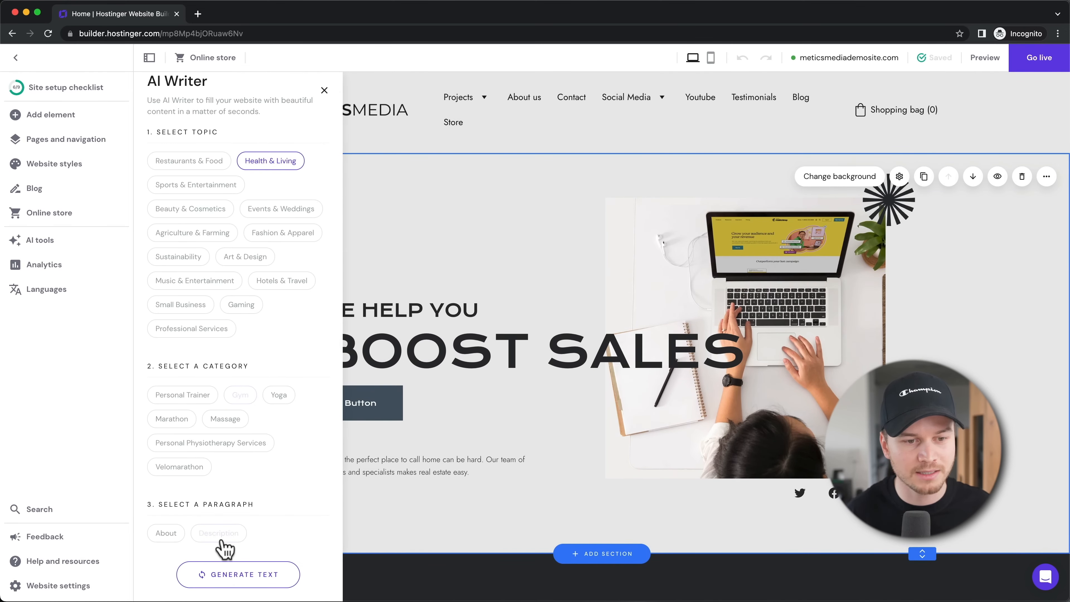
{"action": "left_click", "coordinate": [233, 527]}
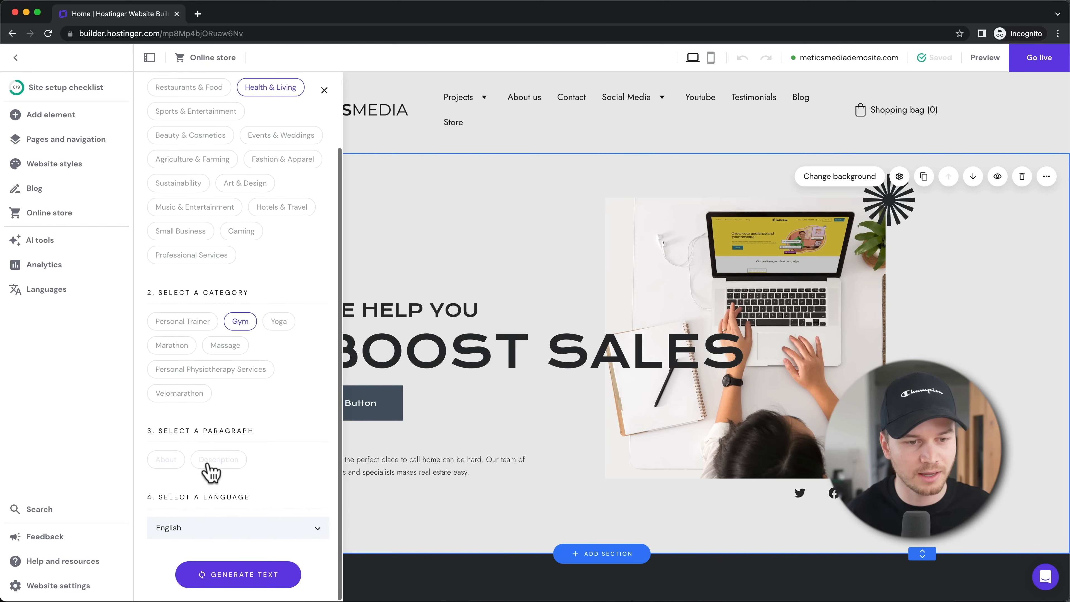
{"action": "left_click", "coordinate": [231, 578]}
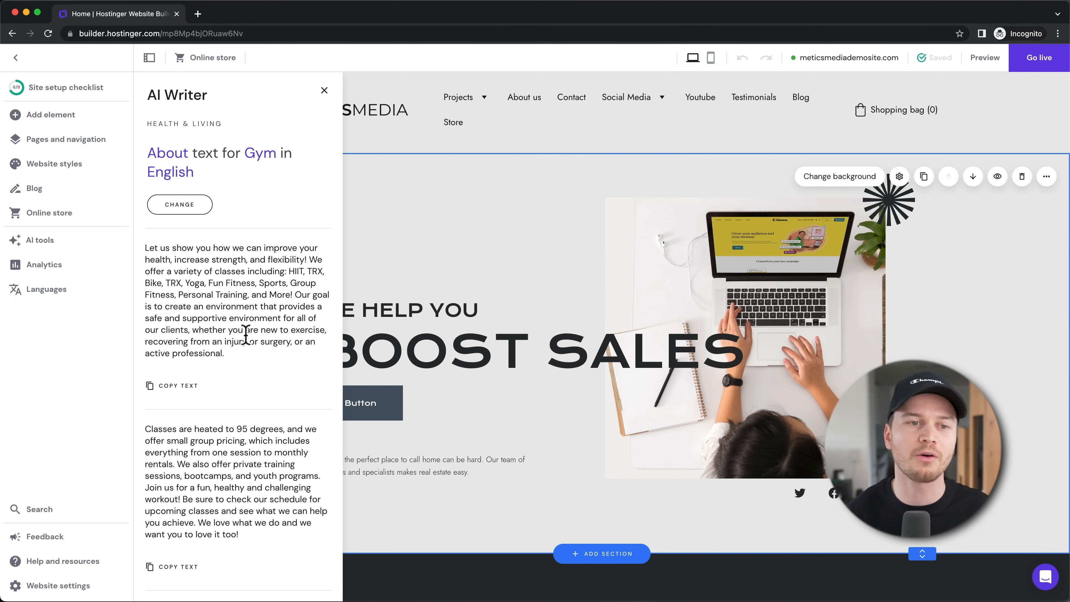
{"action": "scroll", "coordinate": [245, 336], "scroll_direction": "down", "scroll_amount": 3}
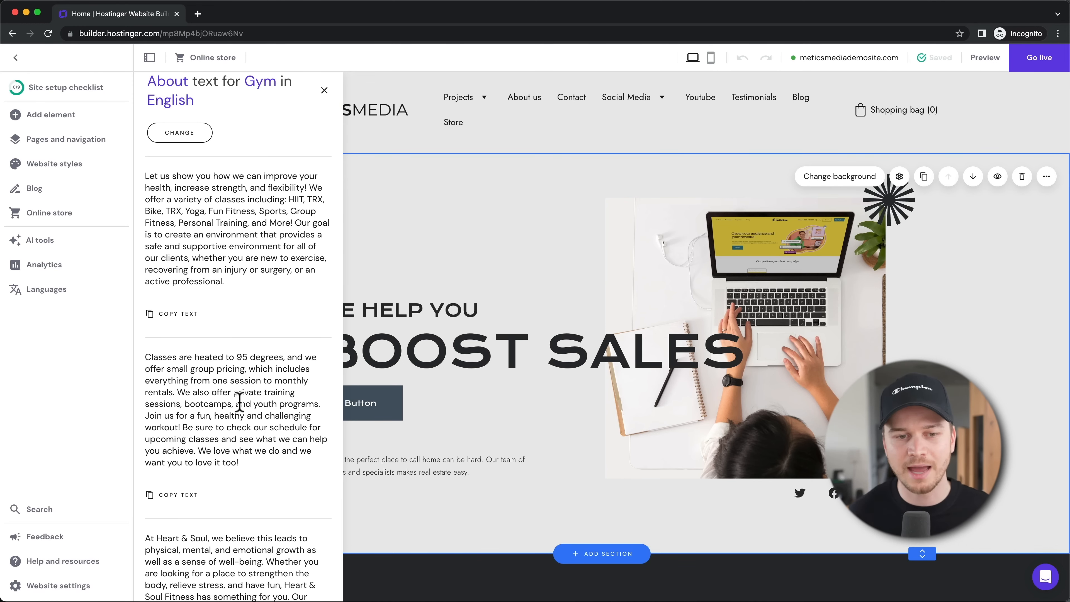
{"action": "scroll", "coordinate": [240, 403], "scroll_direction": "down", "scroll_amount": 5}
Close the AI Writer, turn on AI Heatmap, and review the hero and What we offer overlay
{"action": "left_click", "coordinate": [565, 239]}
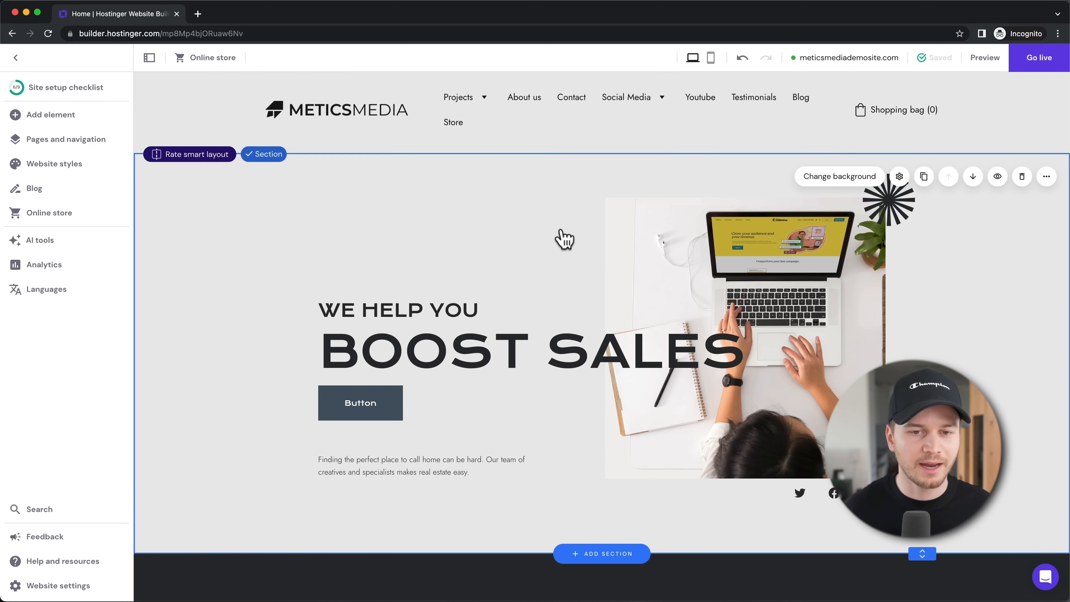
{"action": "left_click", "coordinate": [96, 251]}
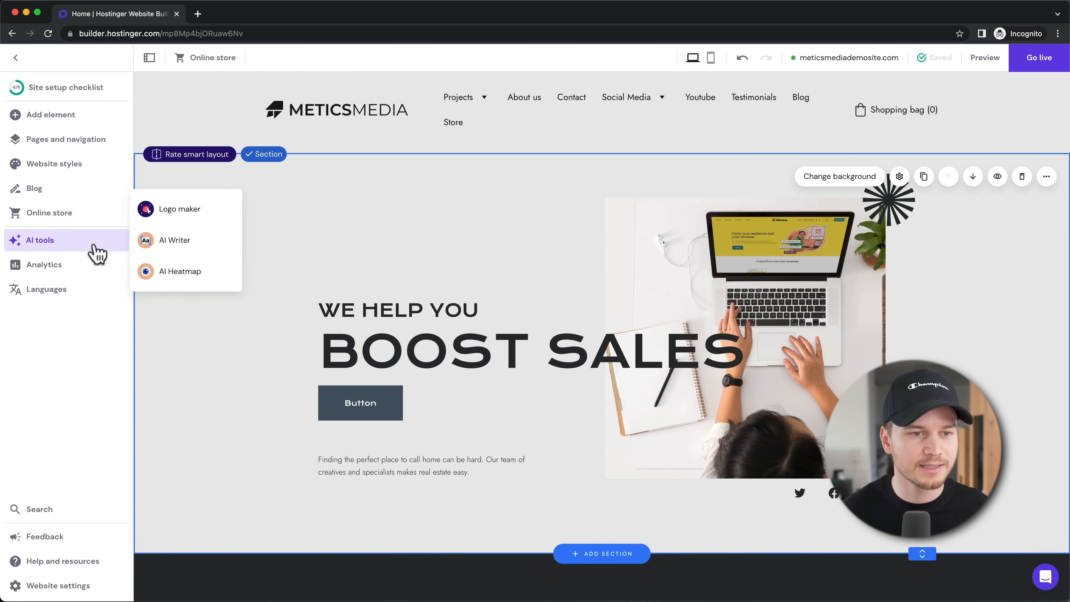
{"action": "left_click", "coordinate": [170, 274]}
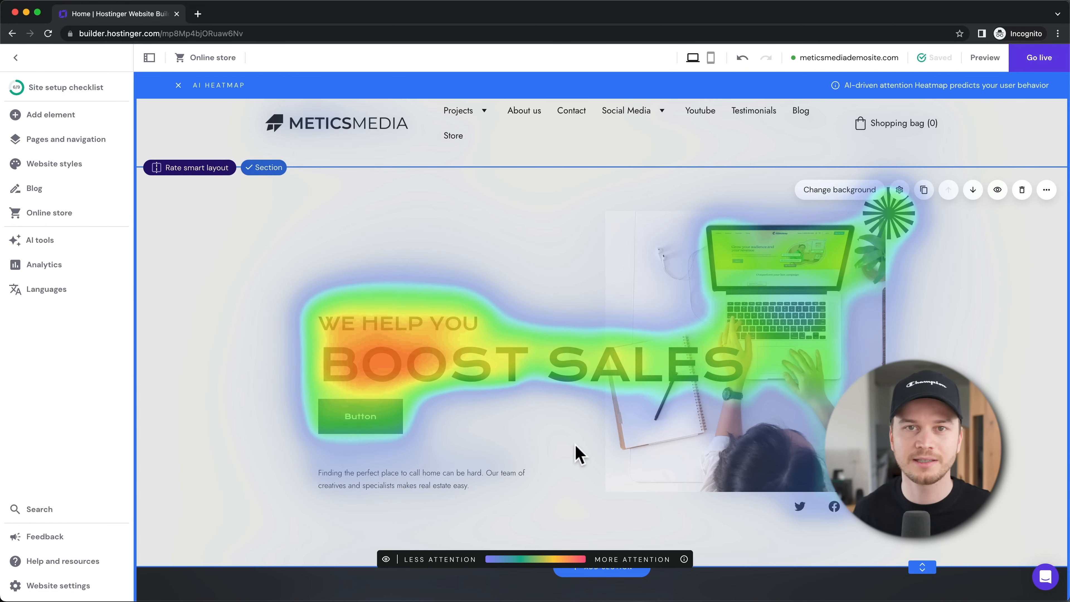
{"action": "scroll", "coordinate": [580, 455], "scroll_direction": "down", "scroll_amount": 2}
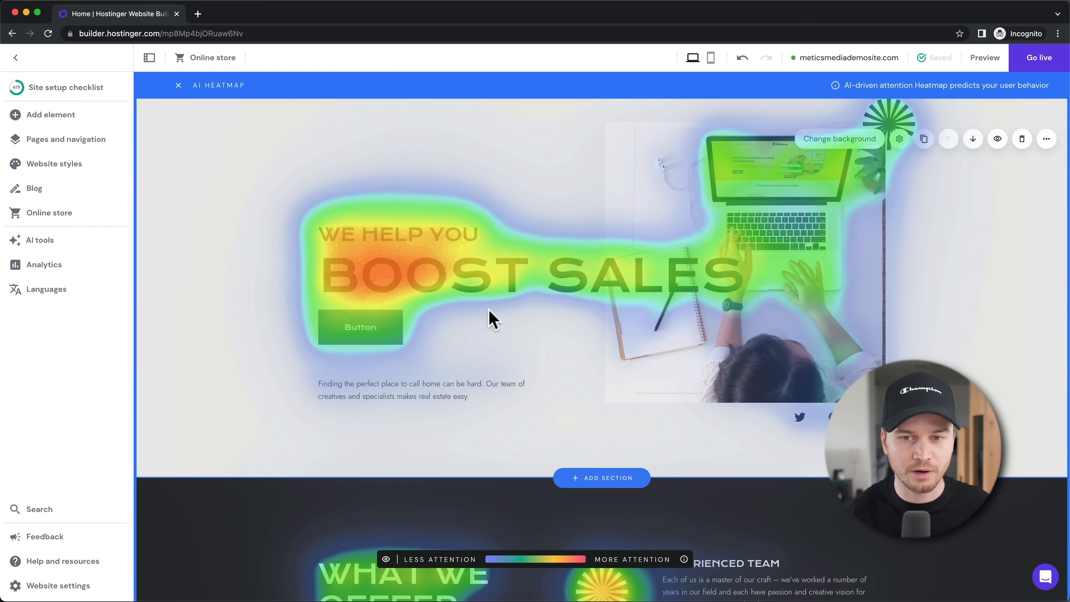
{"action": "scroll", "coordinate": [494, 321], "scroll_direction": "down", "scroll_amount": 4}
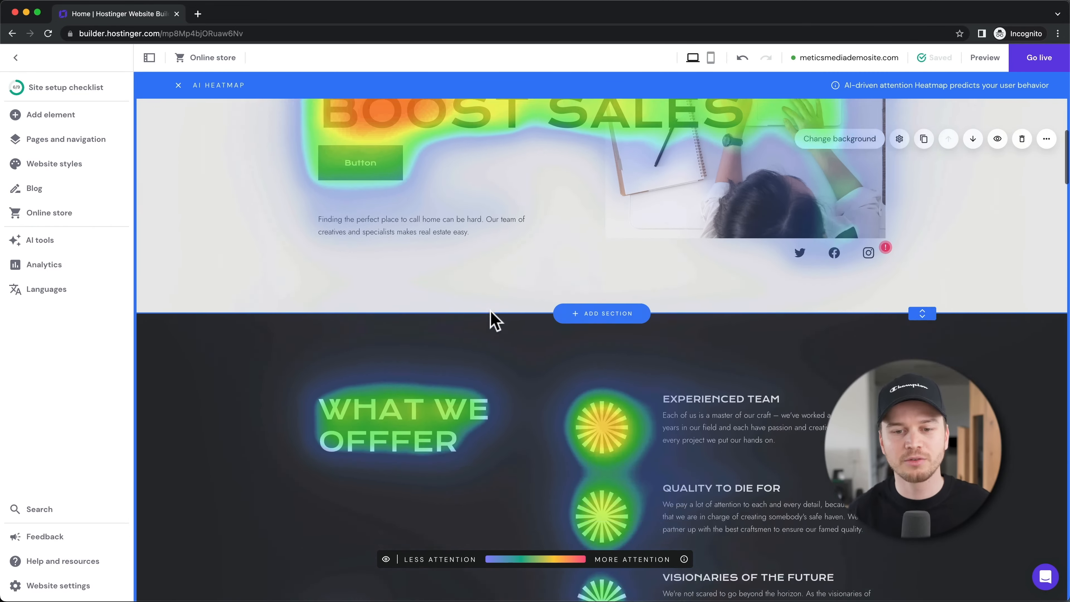
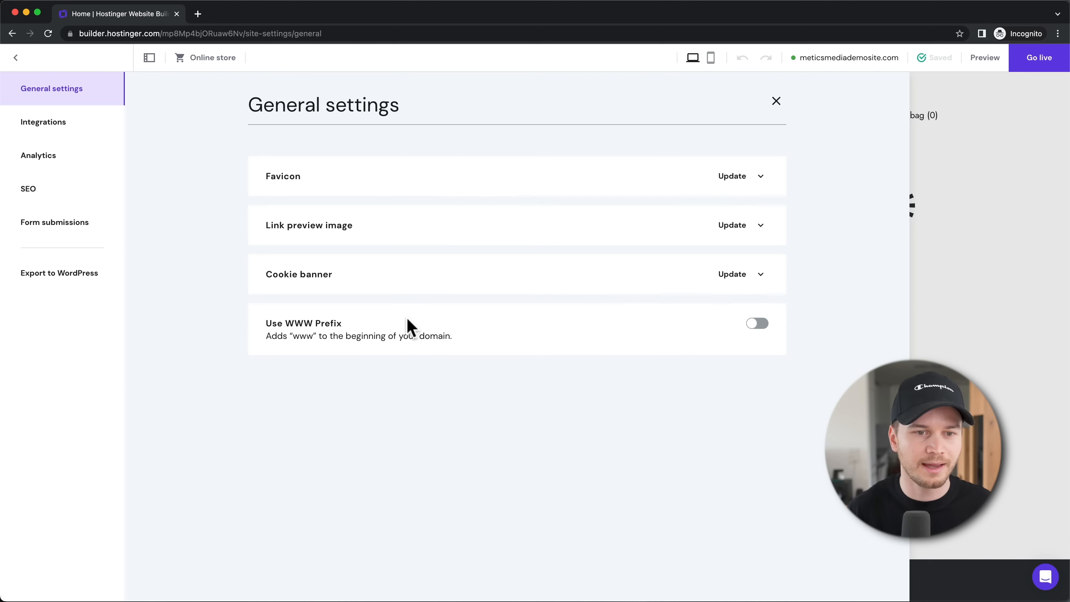
Review the site's visitor analytics, then open the Home page SEO setup wizard
{"action": "left_click", "coordinate": [49, 165]}
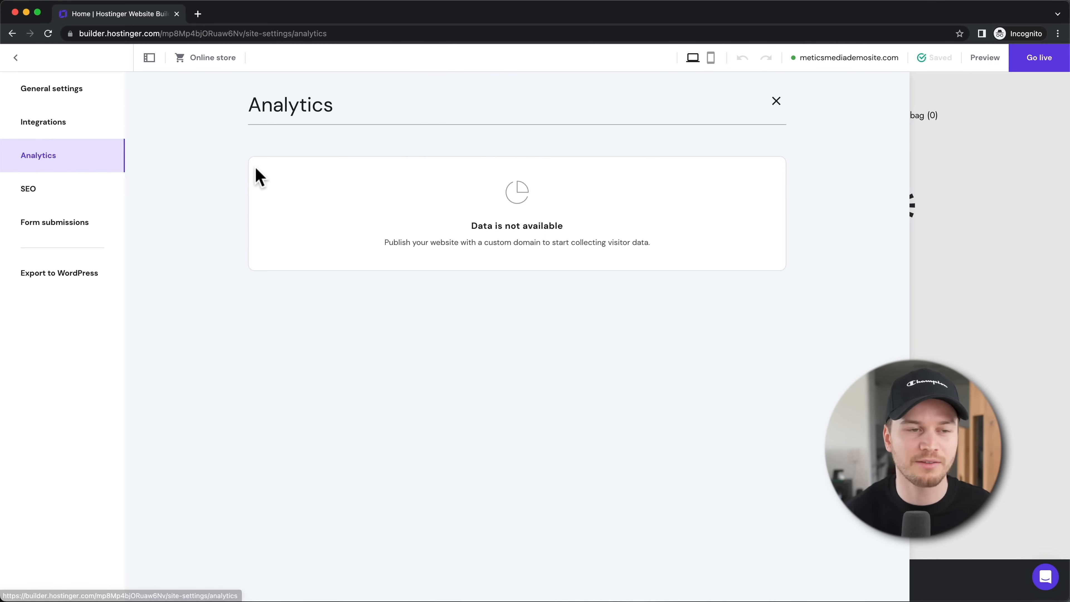
{"action": "left_click", "coordinate": [64, 195]}
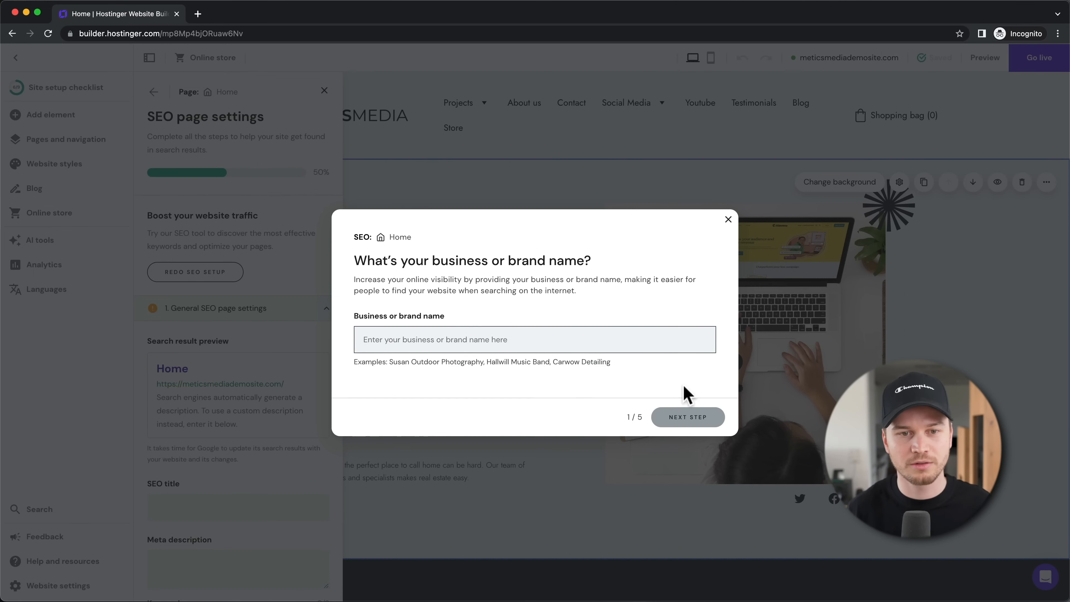
Enter brand name Metics Media Consulting, keep English, and paste a full page description
{"action": "left_click", "coordinate": [477, 349]}
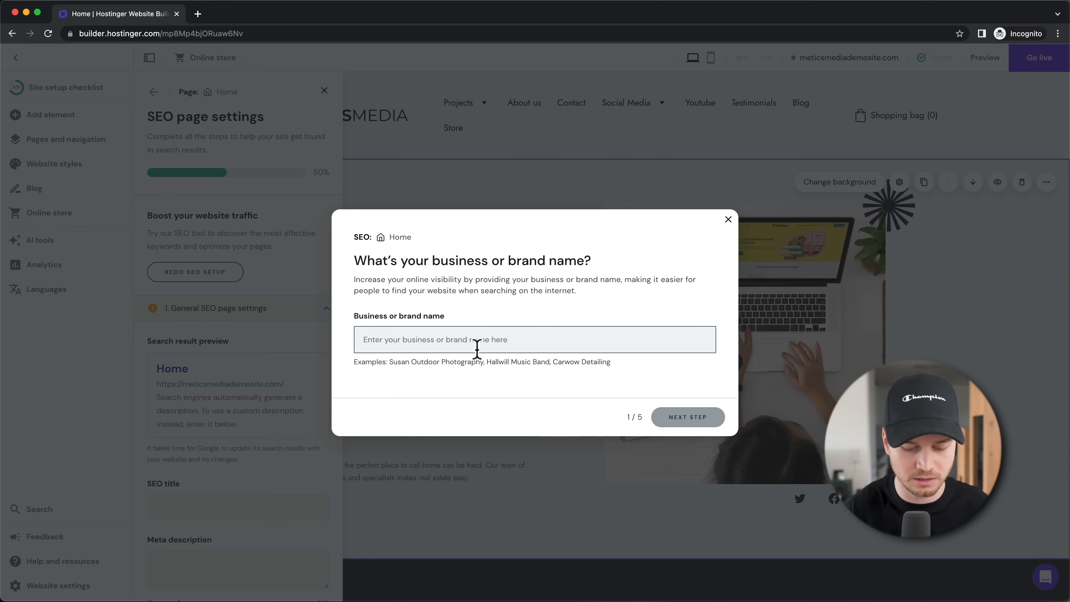
{"action": "type", "text": "Metics Media Consulting"}
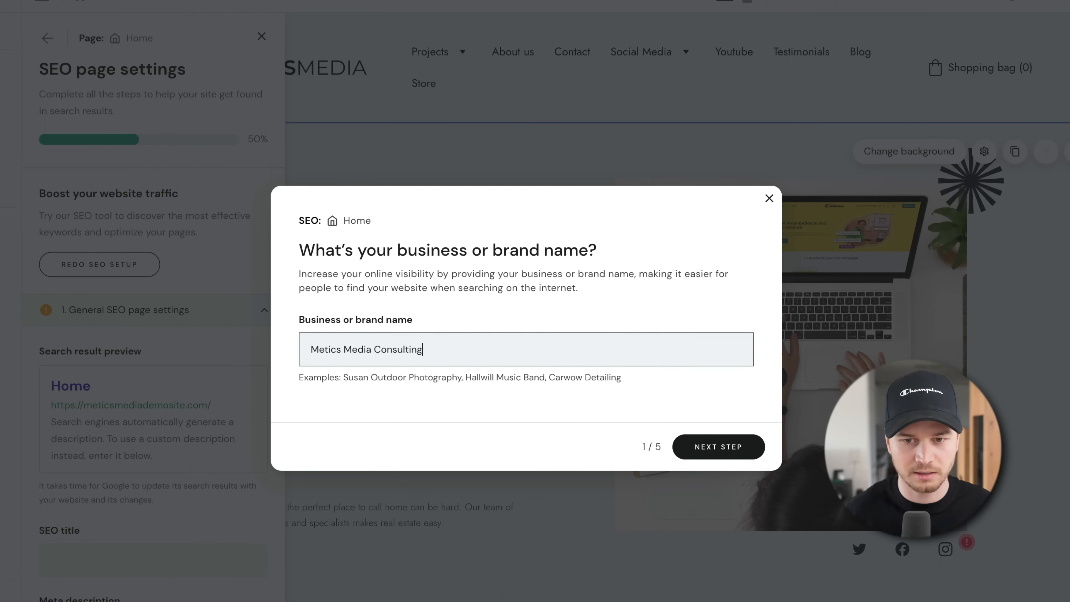
{"action": "left_click", "coordinate": [742, 446]}
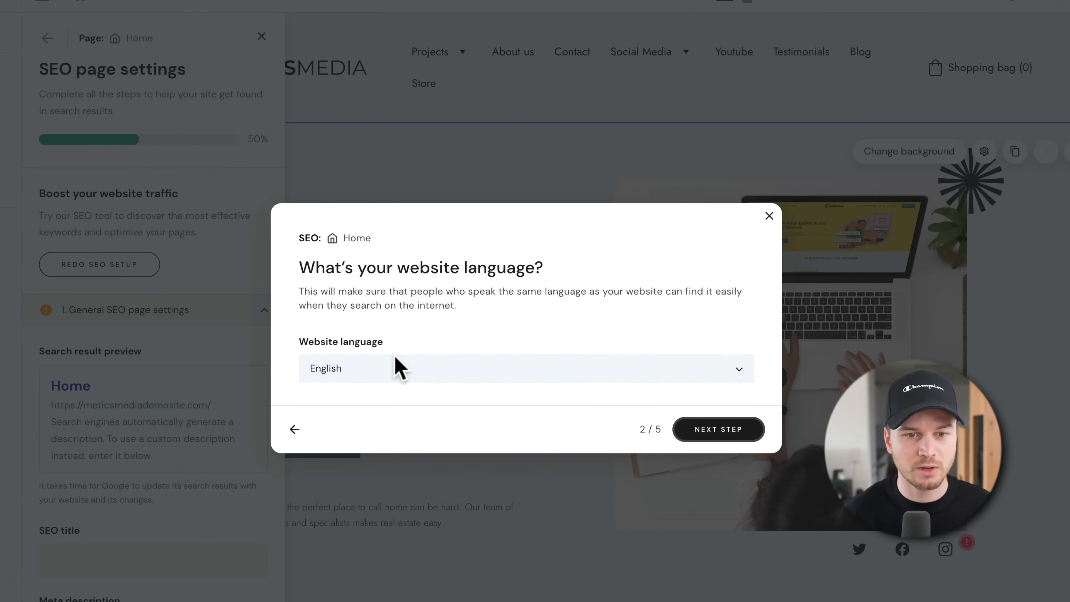
{"action": "left_click", "coordinate": [733, 437]}
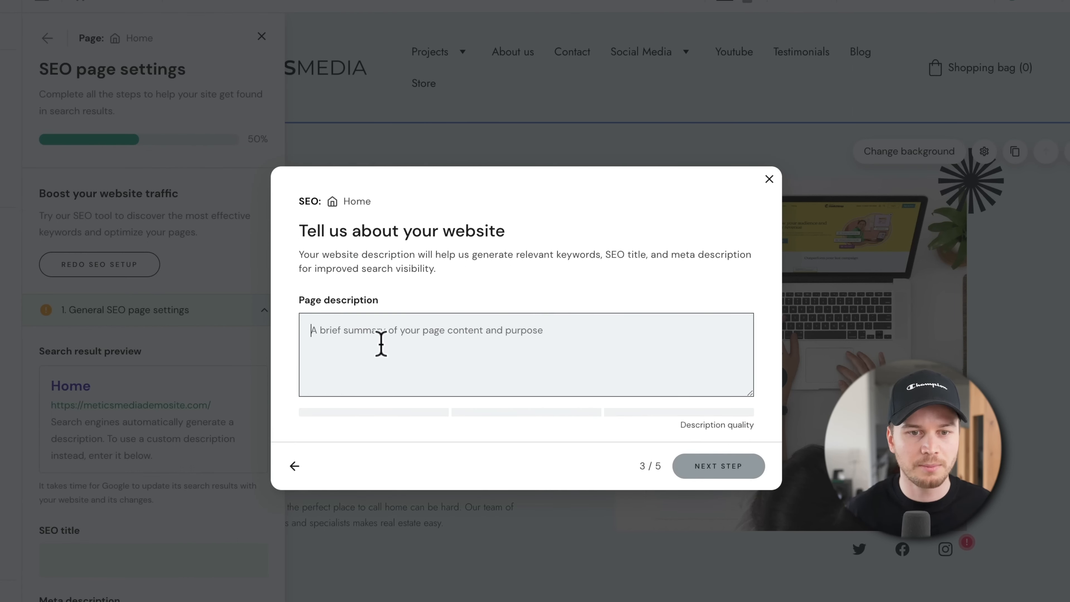
{"action": "type", "text": "Description."}
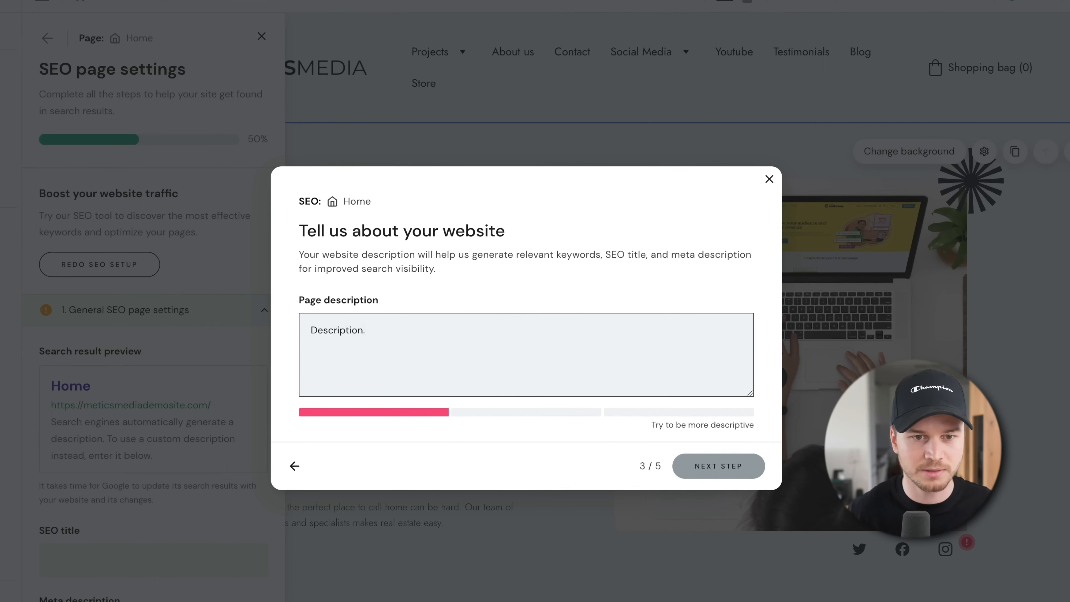
{"action": "key", "text": "ctrl+a"}
{"action": "type", "text": "Welcome to our website! We specialize in helping blog businesses increase their affiliate revenue through proven strategies and techniques. Our team of experts provides valuable insights, tips, and tools to help you optimize your affiliate marketing efforts and maximize your earnings. Join us today and take your affiliate revenue to new heights!"}
Add 'optimize affiliate marketing' as third keyword and accept the suggested SEO title and meta description
{"action": "left_click", "coordinate": [722, 468]}
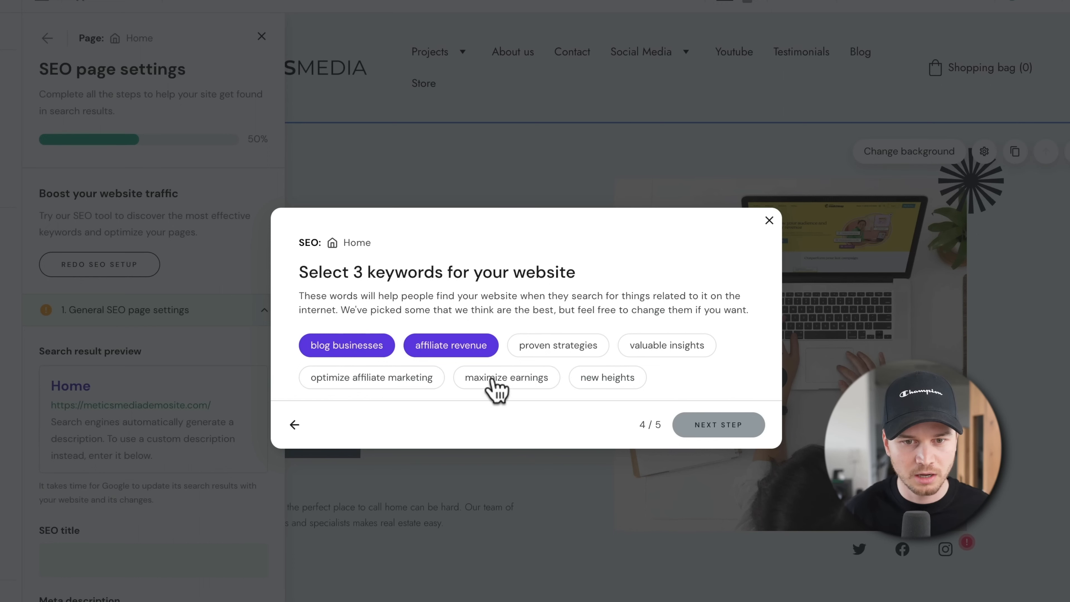
{"action": "left_click", "coordinate": [408, 381]}
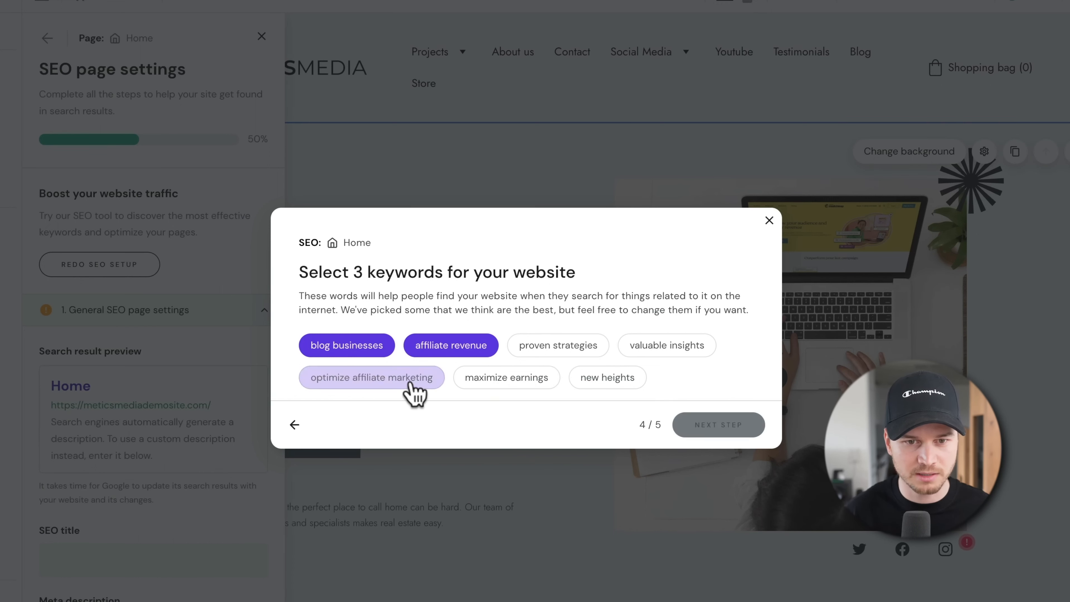
{"action": "left_click", "coordinate": [728, 428]}
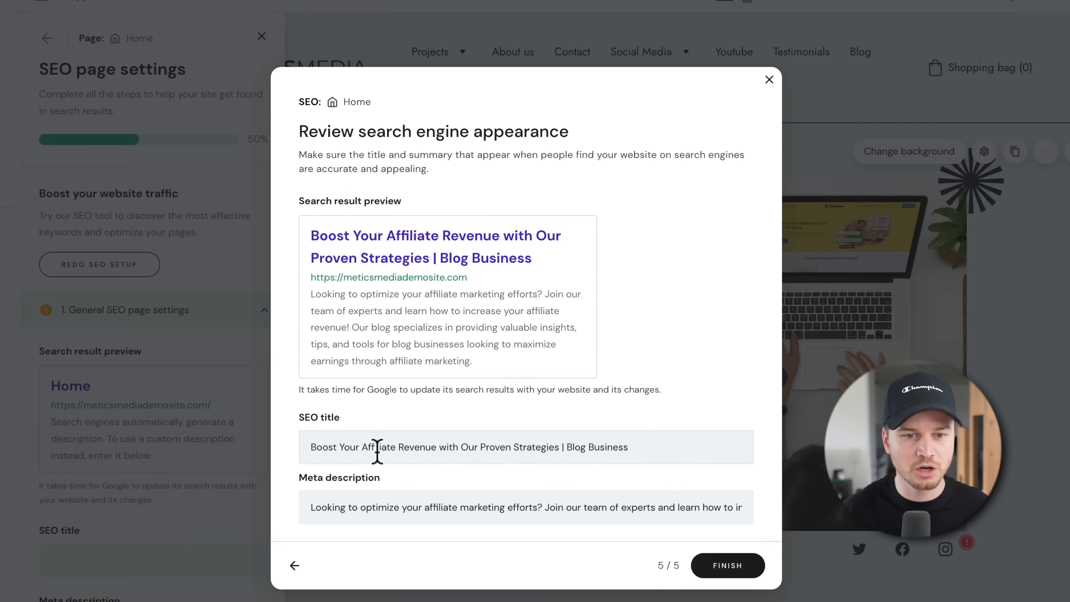
{"action": "left_click_drag", "start_coordinate": [311, 447], "coordinate": [680, 441]}
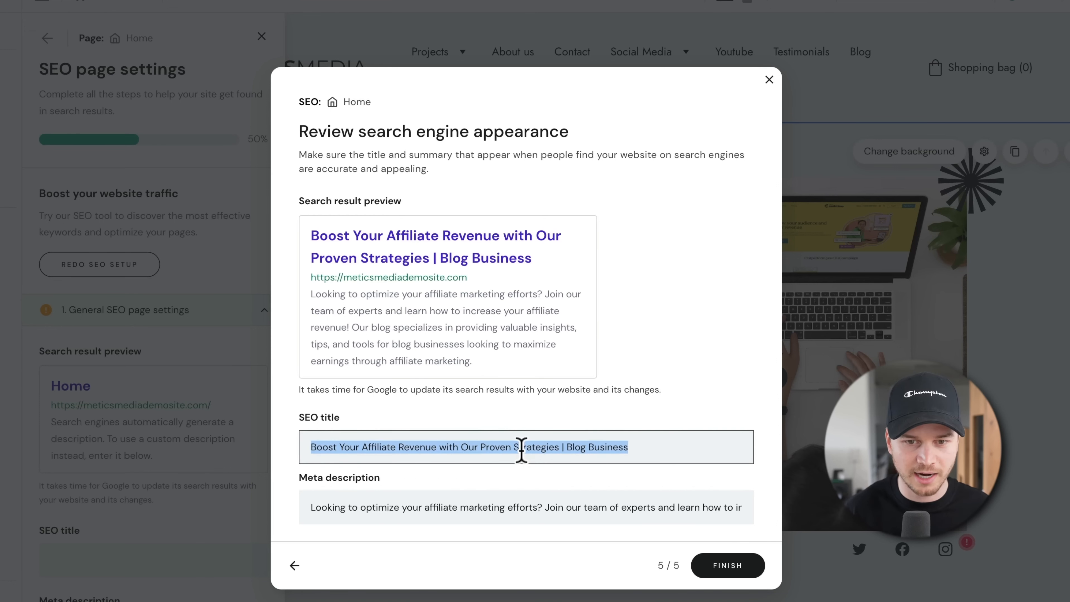
{"action": "left_click_drag", "start_coordinate": [310, 507], "coordinate": [781, 509]}
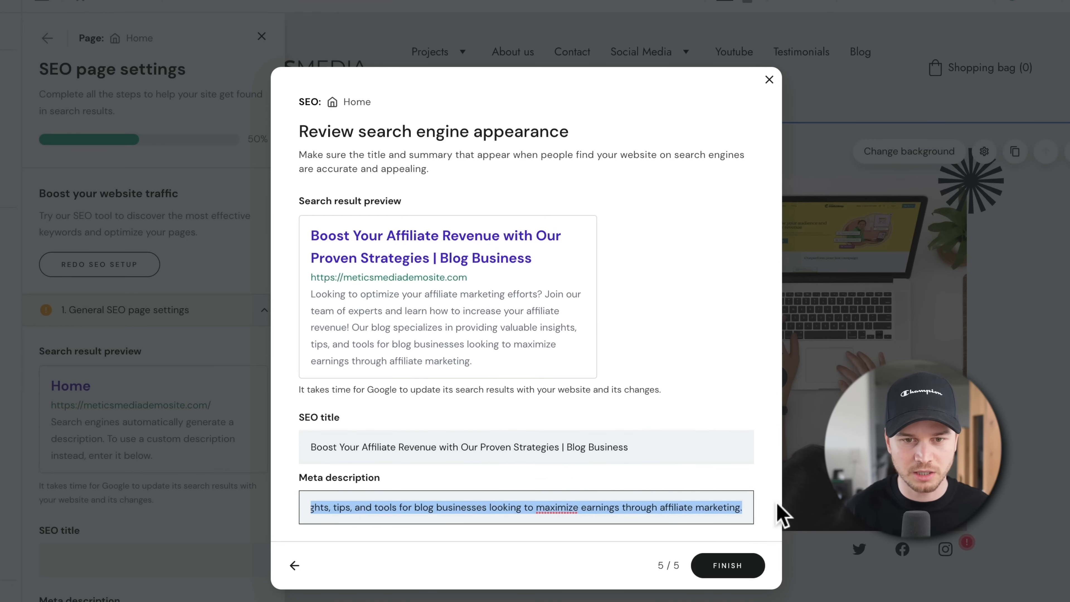
{"action": "left_click", "coordinate": [684, 394]}
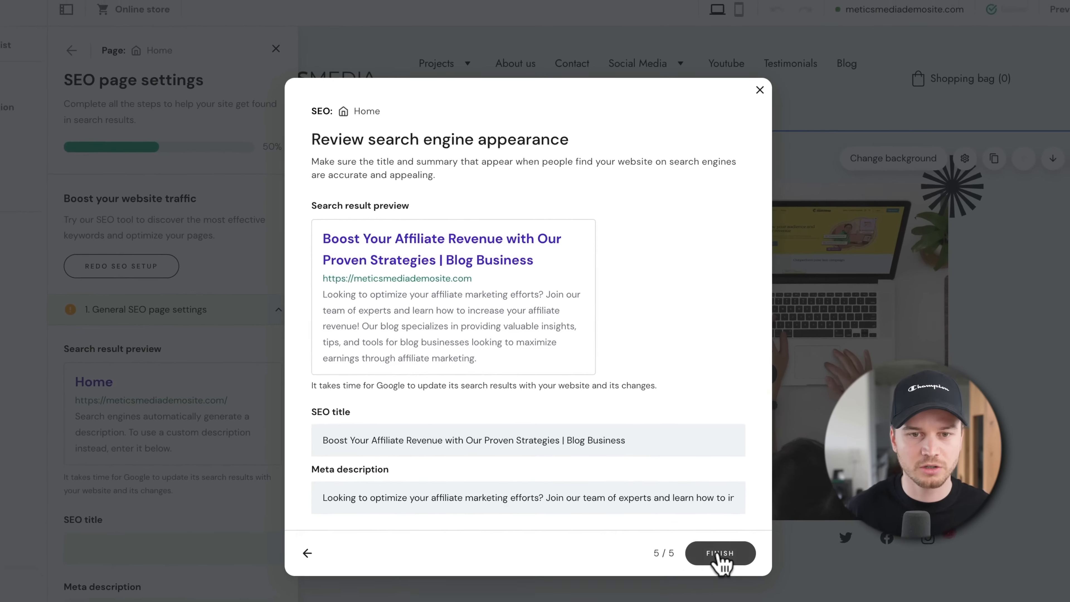
{"action": "left_click", "coordinate": [719, 554]}
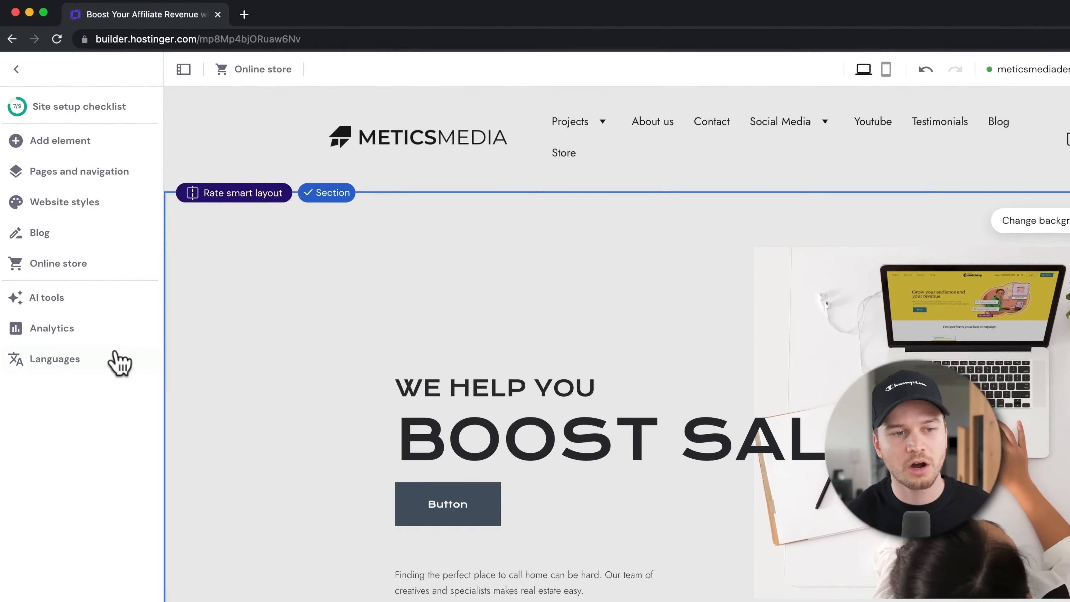
Keep English as the default language and add Deutsch as a second site language
{"action": "left_click", "coordinate": [84, 361]}
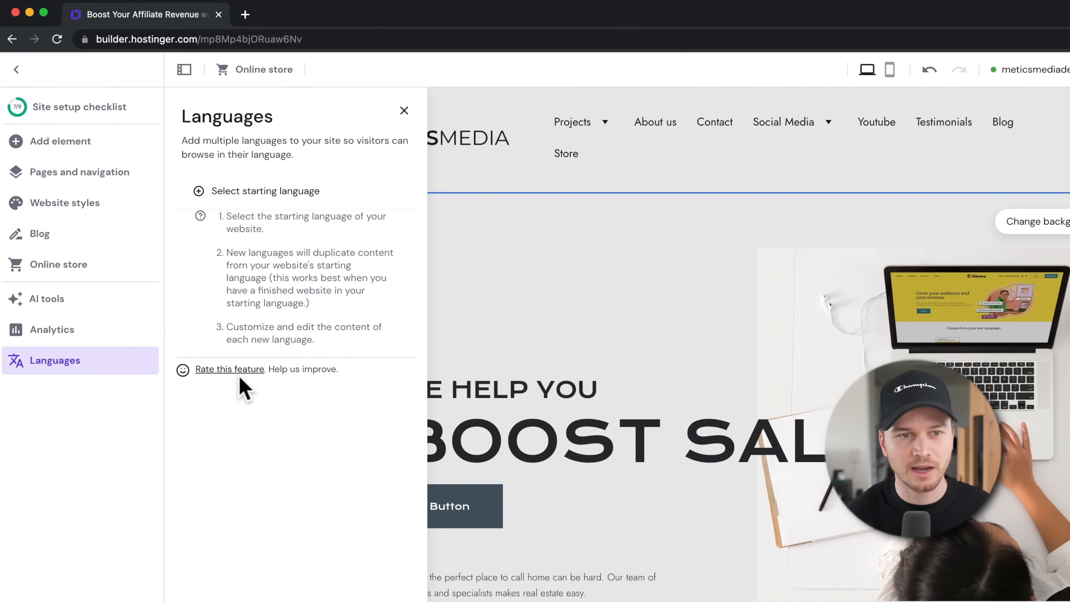
{"action": "left_click", "coordinate": [259, 193]}
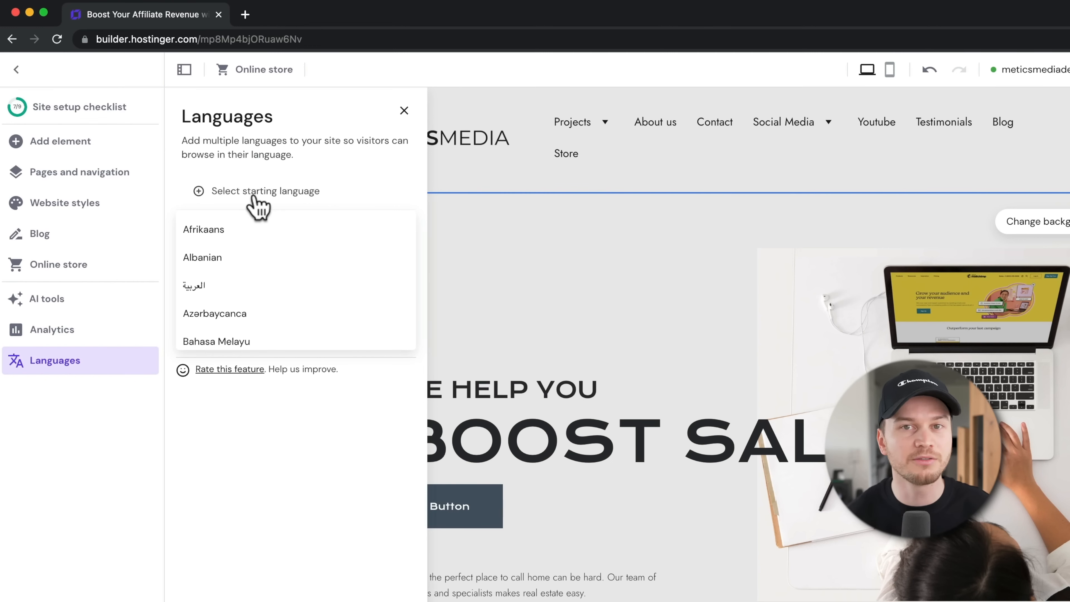
{"action": "scroll", "coordinate": [271, 253], "scroll_direction": "down", "scroll_amount": 5}
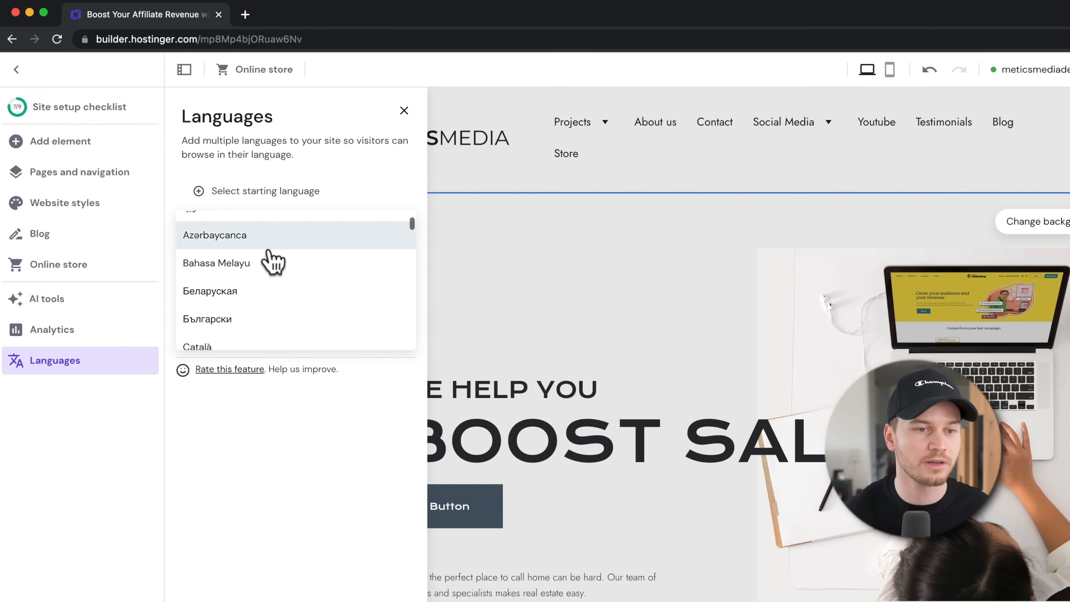
{"action": "scroll", "coordinate": [273, 265], "scroll_direction": "down", "scroll_amount": 2}
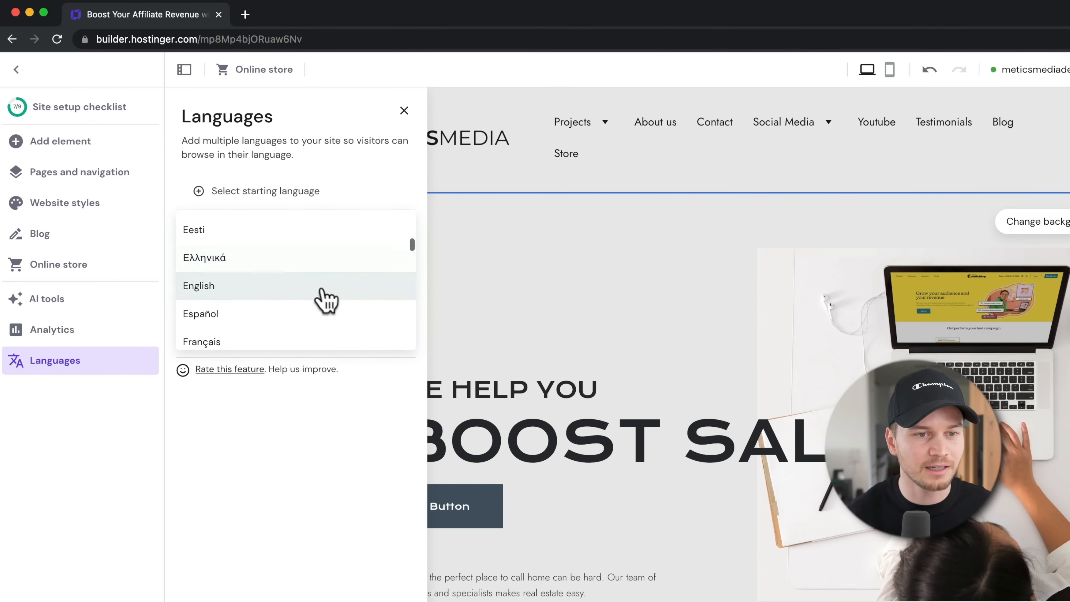
{"action": "left_click", "coordinate": [269, 291]}
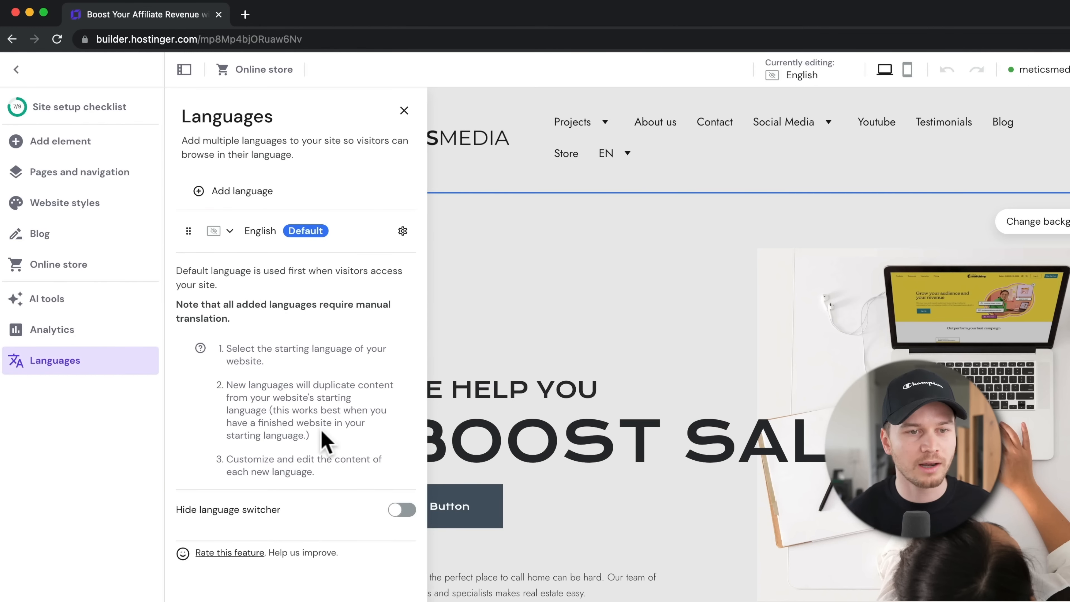
{"action": "left_click", "coordinate": [233, 194]}
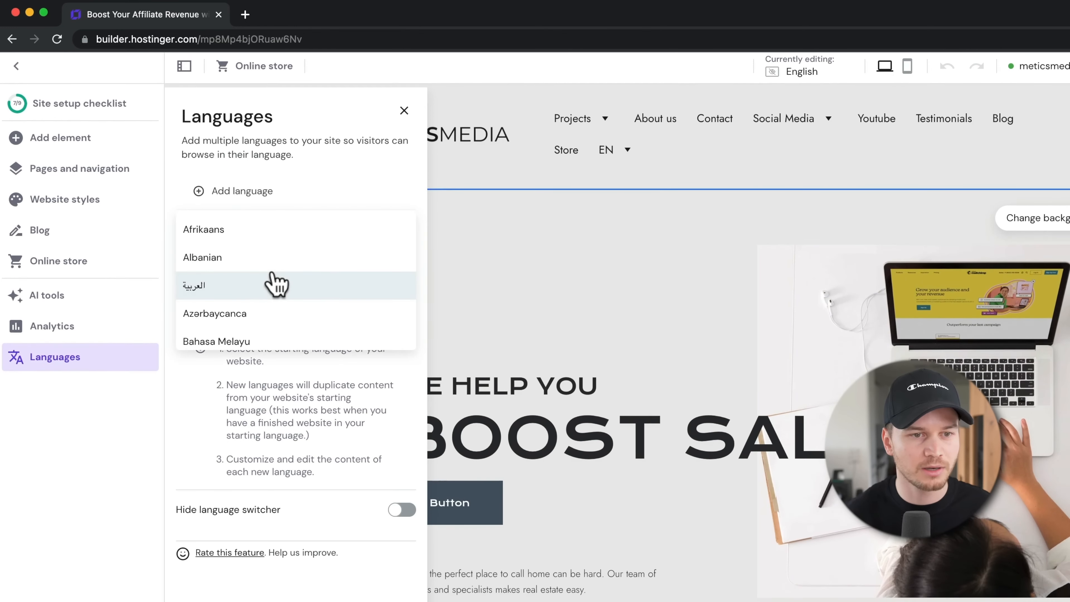
{"action": "scroll", "coordinate": [257, 274], "scroll_direction": "down", "scroll_amount": 1}
{"action": "scroll", "coordinate": [256, 278], "scroll_direction": "down", "scroll_amount": 5}
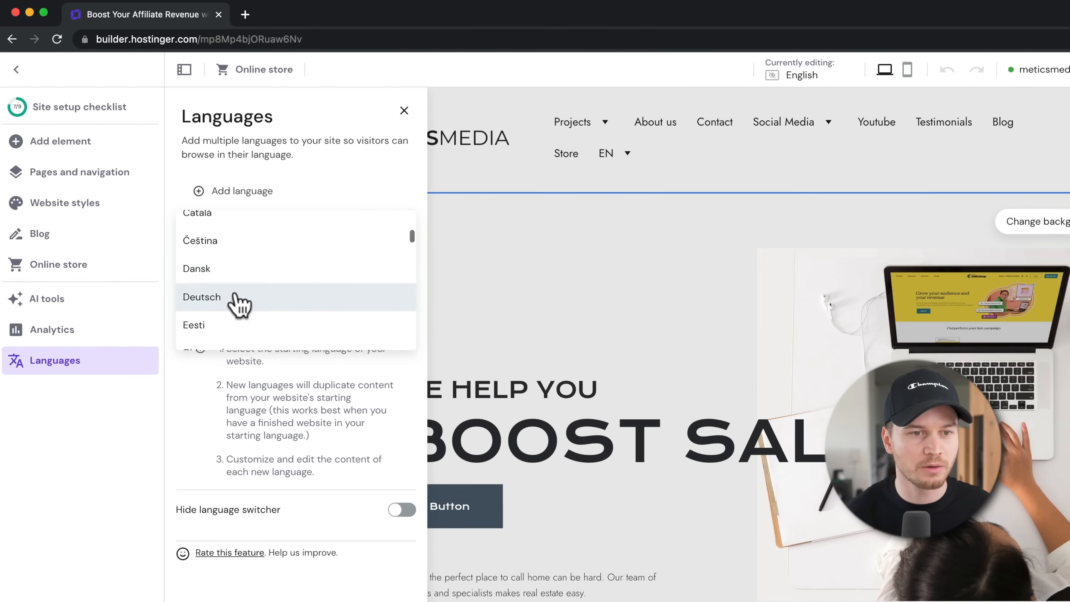
{"action": "left_click", "coordinate": [252, 307]}
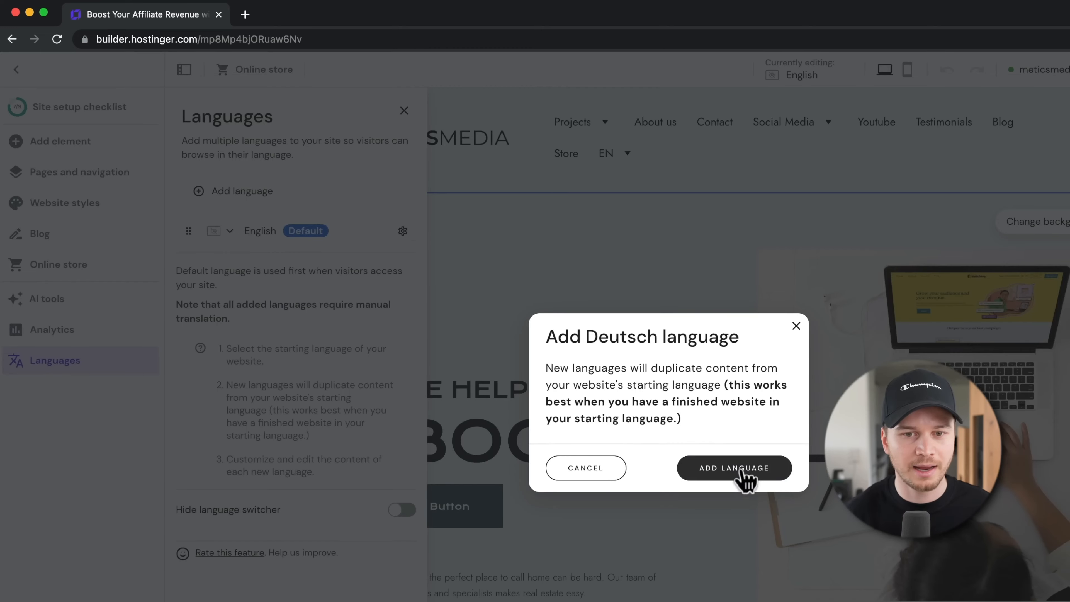
{"action": "left_click", "coordinate": [732, 468]}
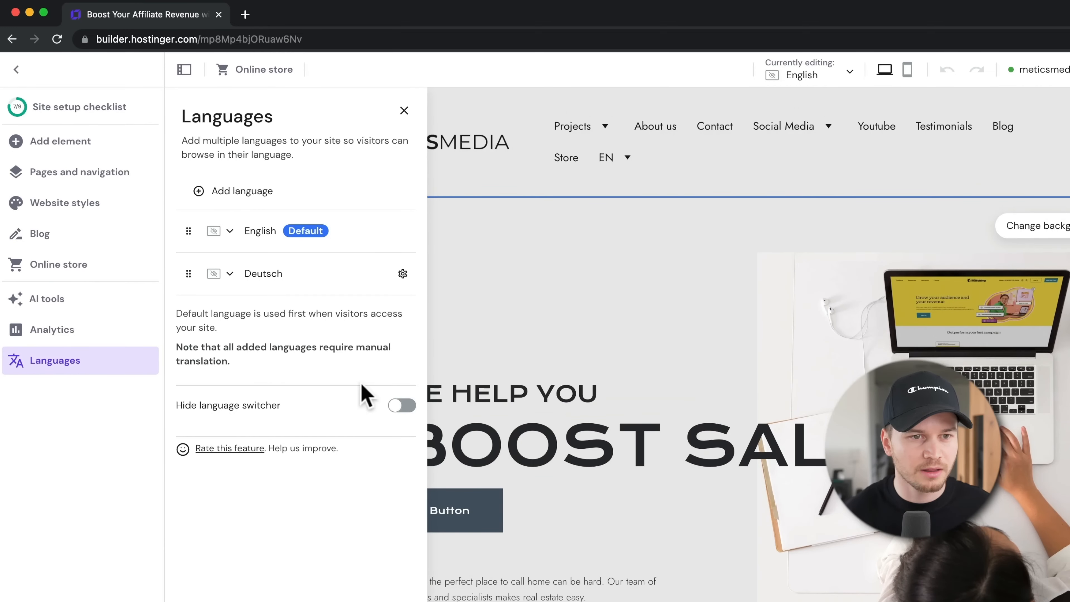
Give English the US flag and Deutsch the German flag, then edit the German version
{"action": "left_click", "coordinate": [229, 232]}
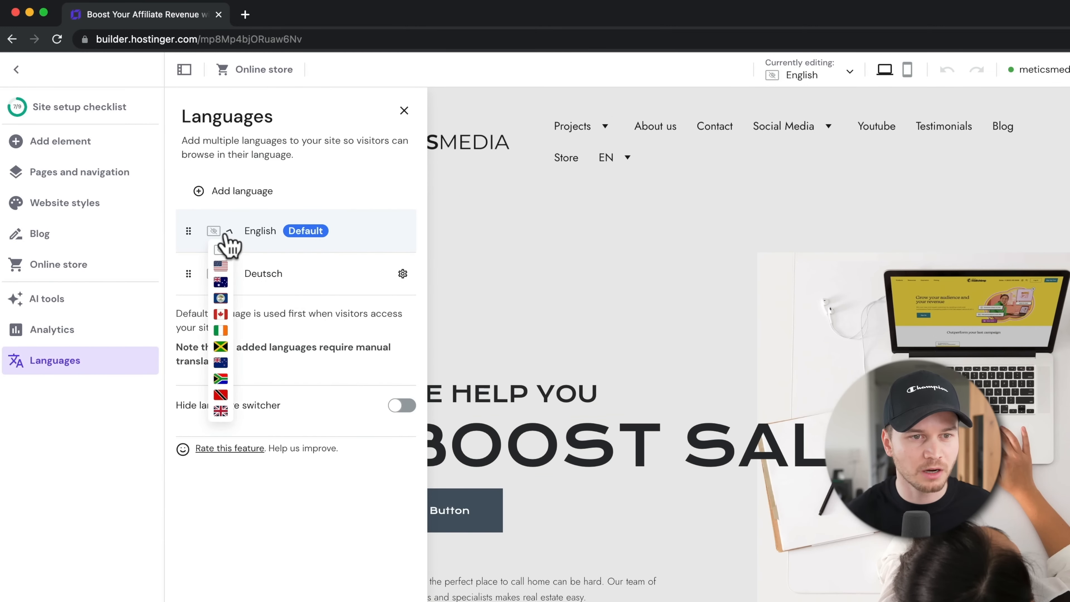
{"action": "left_click", "coordinate": [220, 266]}
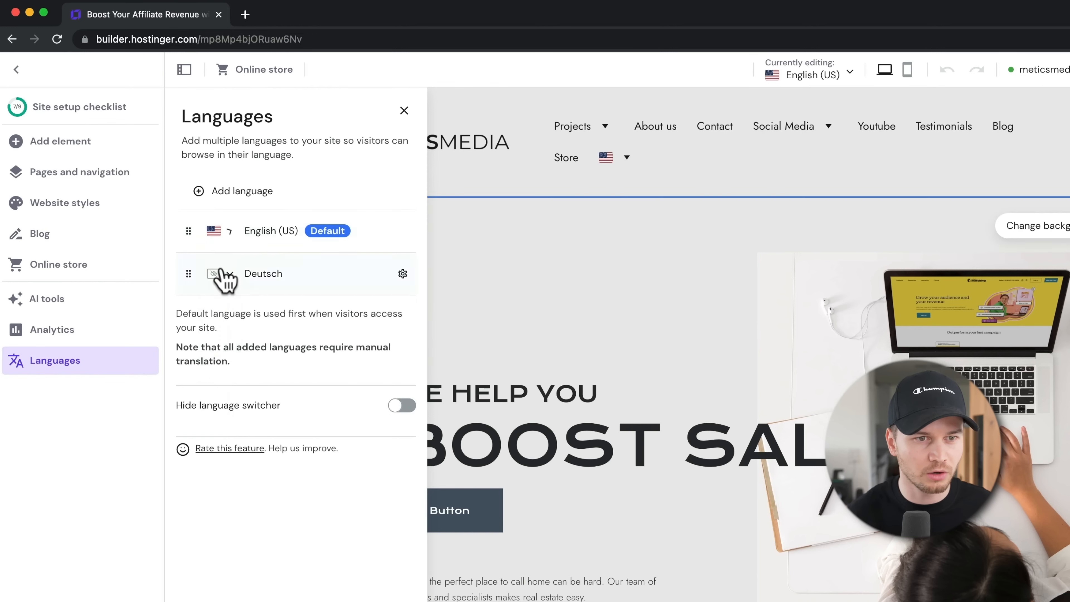
{"action": "left_click", "coordinate": [229, 275]}
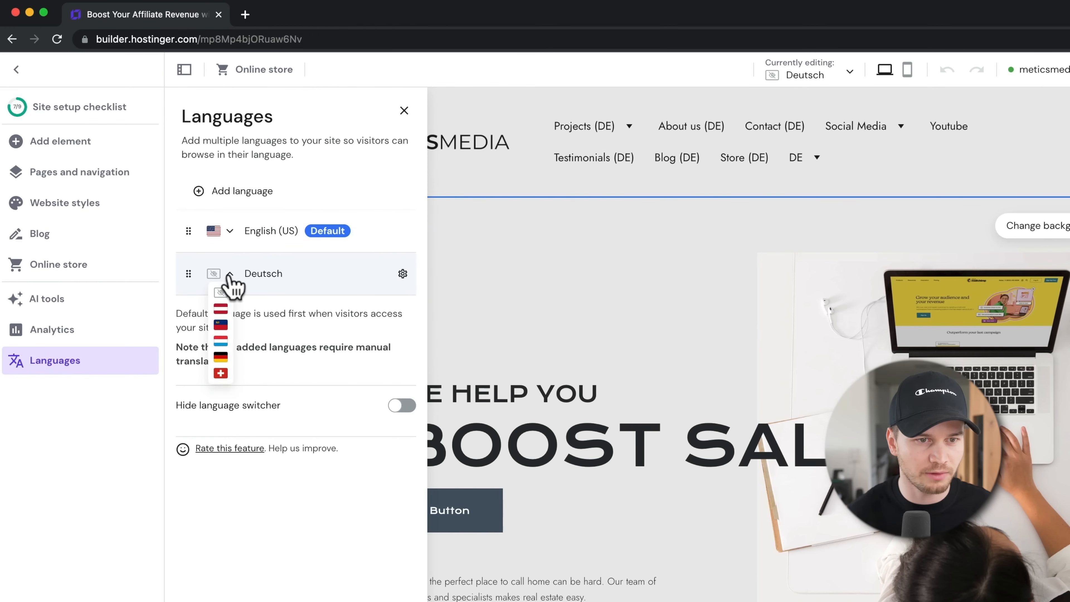
{"action": "left_click", "coordinate": [229, 354]}
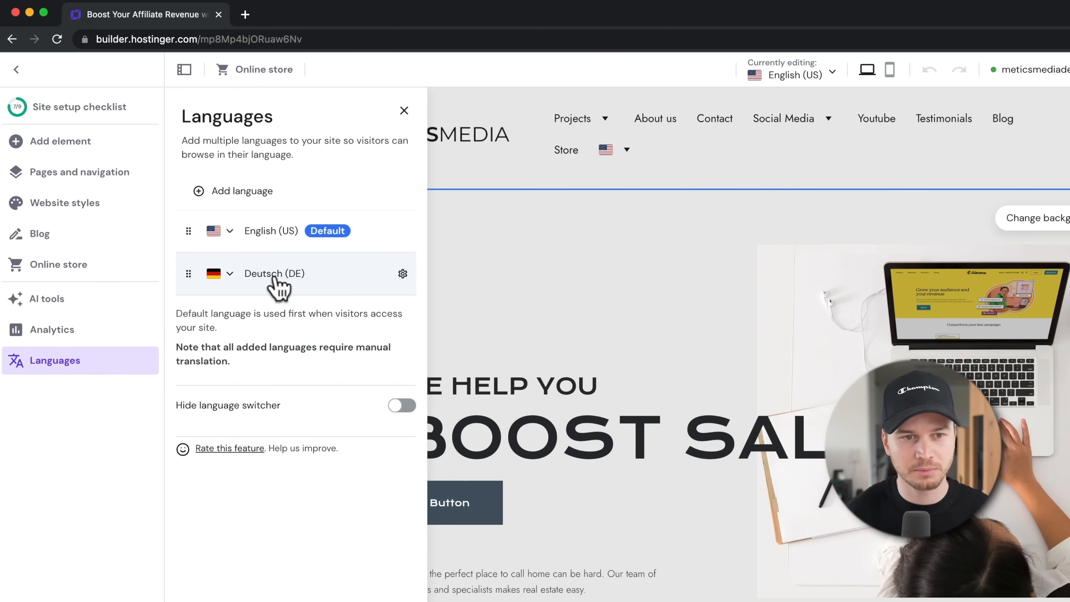
{"action": "left_click", "coordinate": [292, 279]}
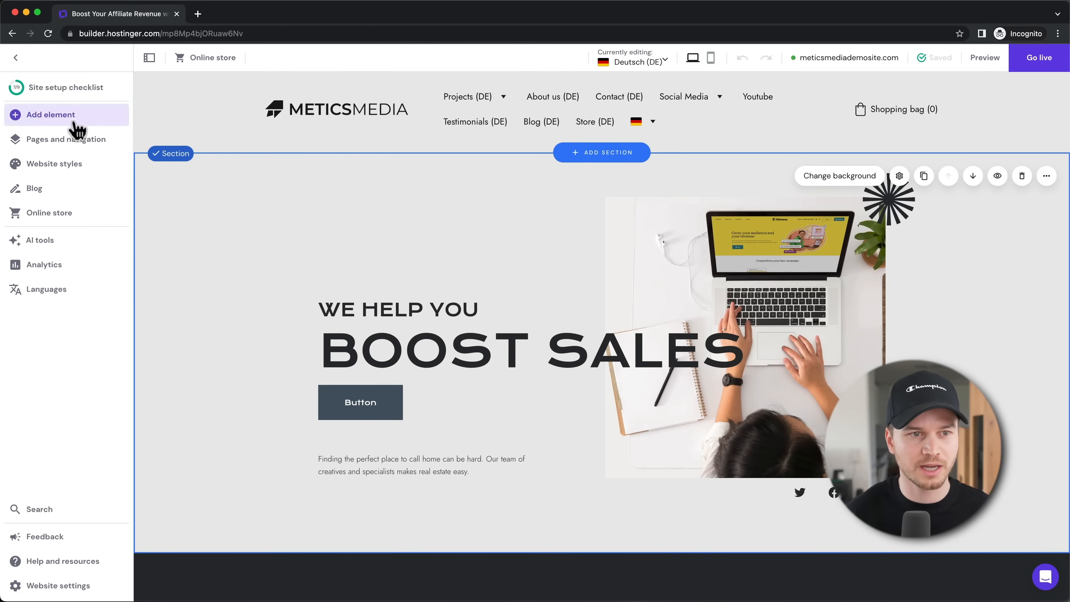
Rename the German Projects page to 'Projekte' in its page settings and save
{"action": "left_click", "coordinate": [55, 141]}
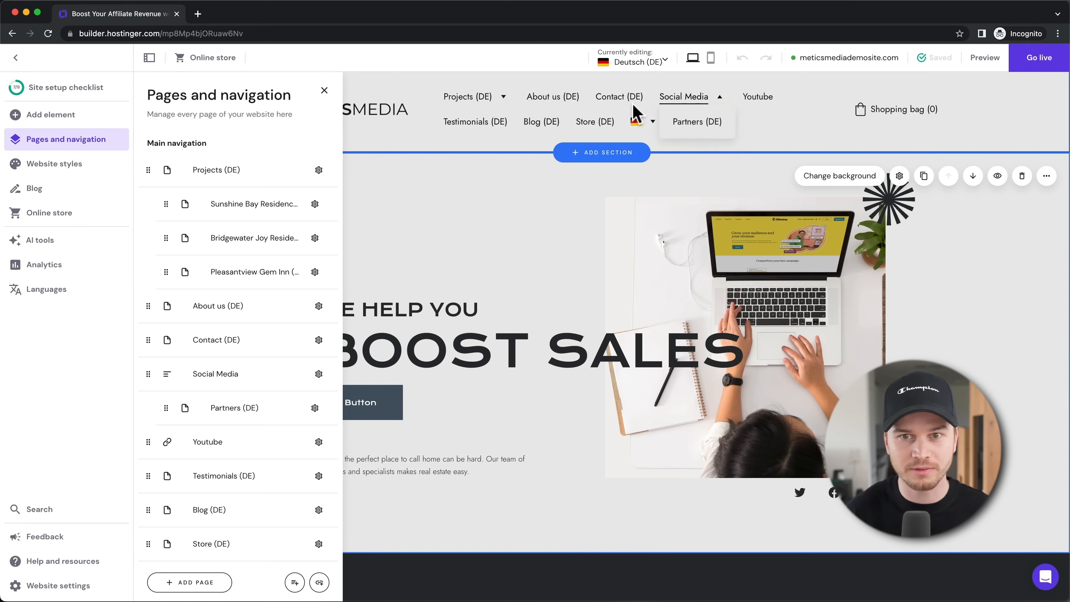
{"action": "left_click", "coordinate": [318, 170]}
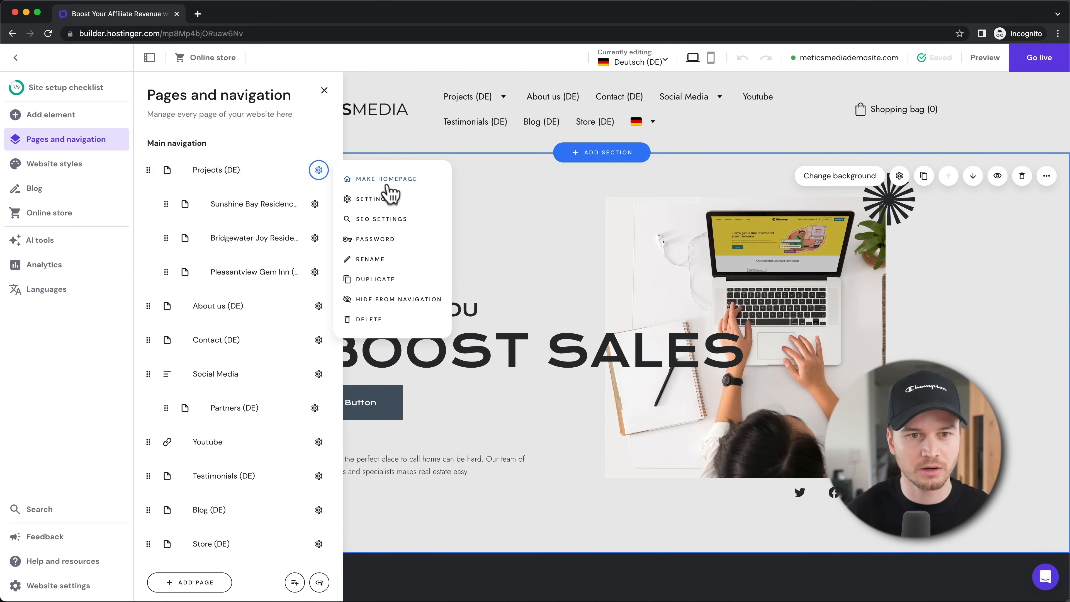
{"action": "left_click", "coordinate": [391, 205]}
{"action": "left_click_drag", "start_coordinate": [437, 277], "coordinate": [365, 275]}
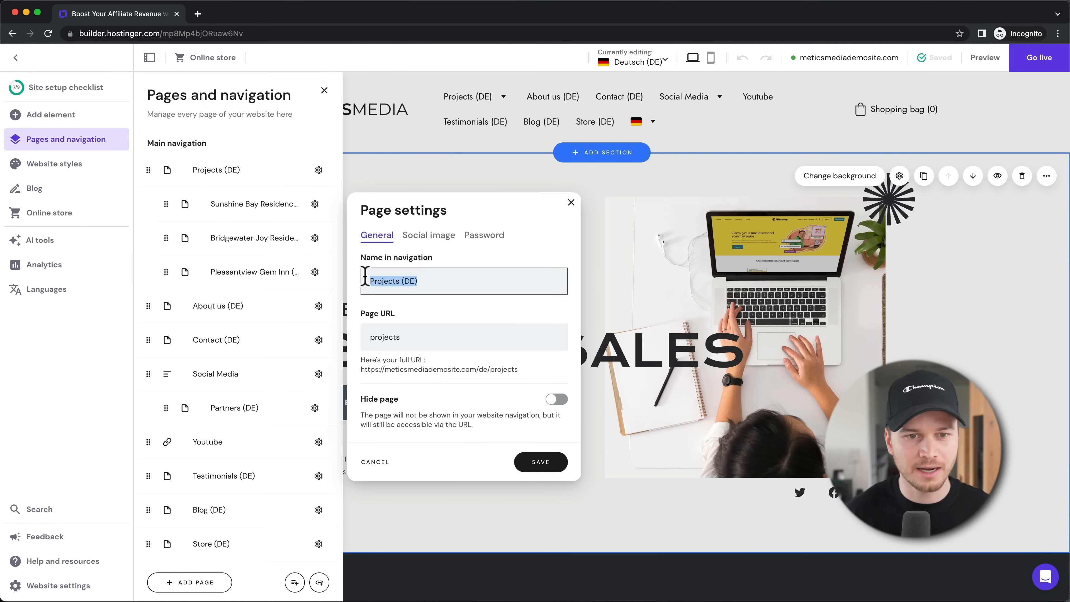
{"action": "type", "text": "Projekte"}
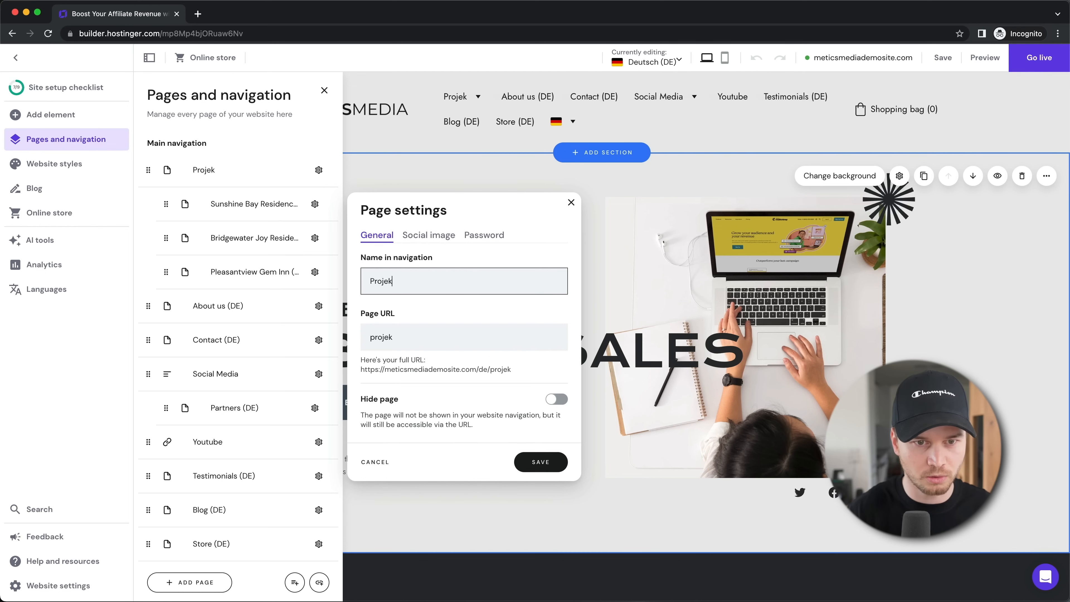
{"action": "left_click", "coordinate": [546, 468]}
Change the German homepage heading 'WE HELP YOU' to 'WIR HELFEN DIR'
{"action": "left_click", "coordinate": [442, 305]}
{"action": "left_click", "coordinate": [487, 308]}
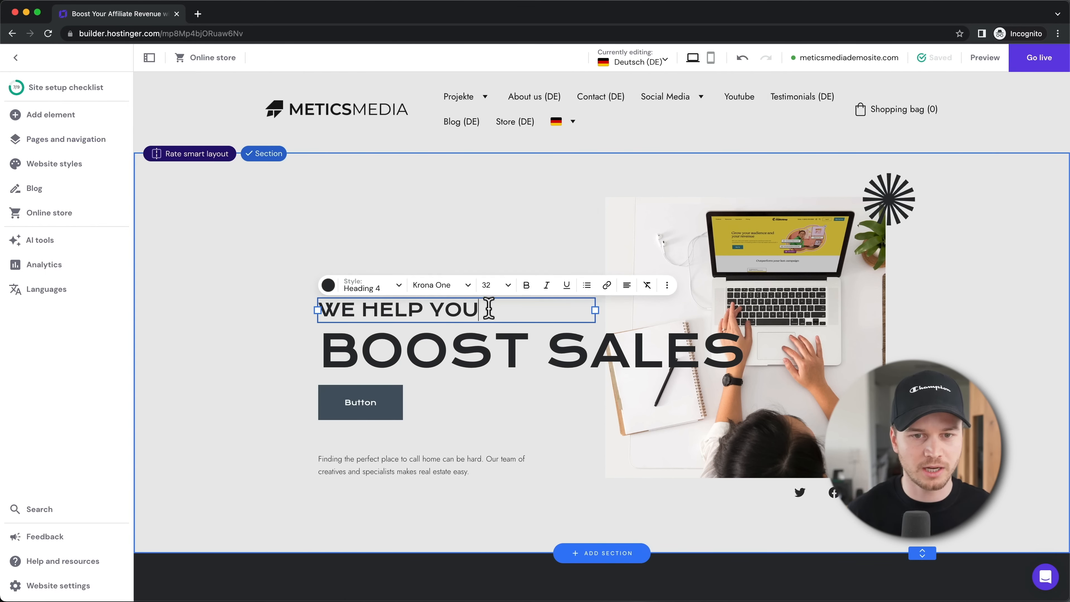
{"action": "left_click_drag", "start_coordinate": [487, 308], "coordinate": [319, 307]}
{"action": "type", "text": "W"}
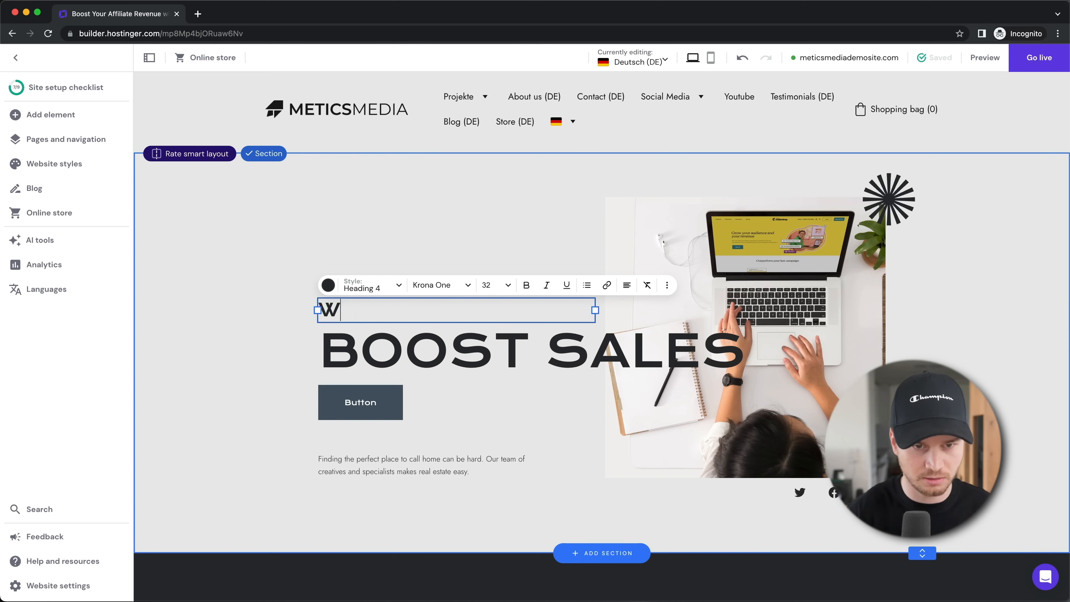
{"action": "type", "text": "iR HELFEN DIR"}
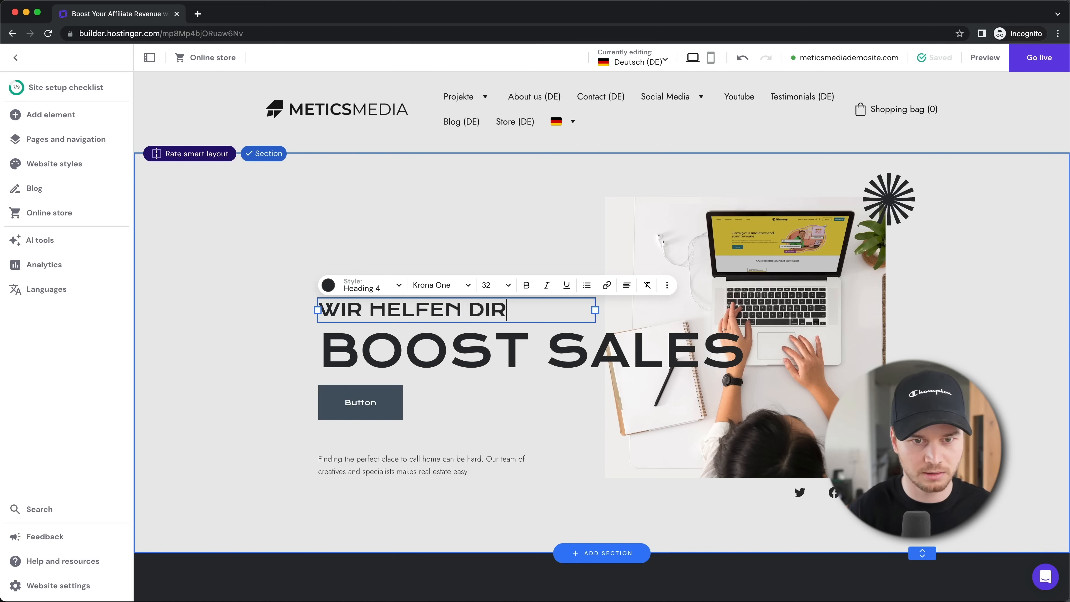
{"action": "left_click", "coordinate": [407, 207]}
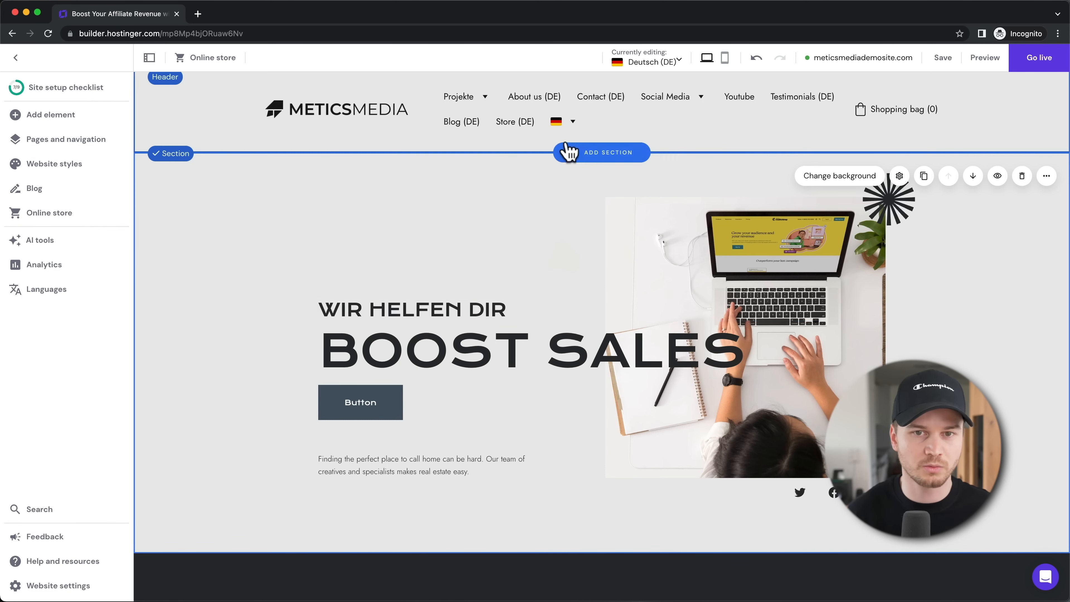
Switch to English to confirm it still reads 'WE HELP YOU', then return to Deutsch
{"action": "mouse_move", "coordinate": [574, 134]}
{"action": "left_click", "coordinate": [536, 145]}
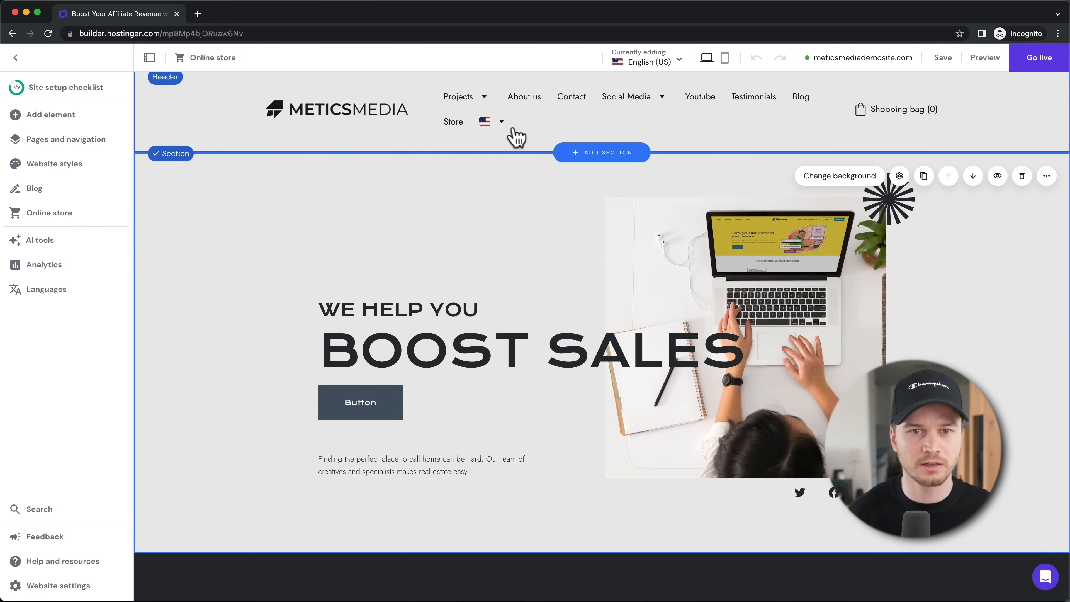
{"action": "mouse_move", "coordinate": [501, 125]}
{"action": "left_click", "coordinate": [476, 167]}
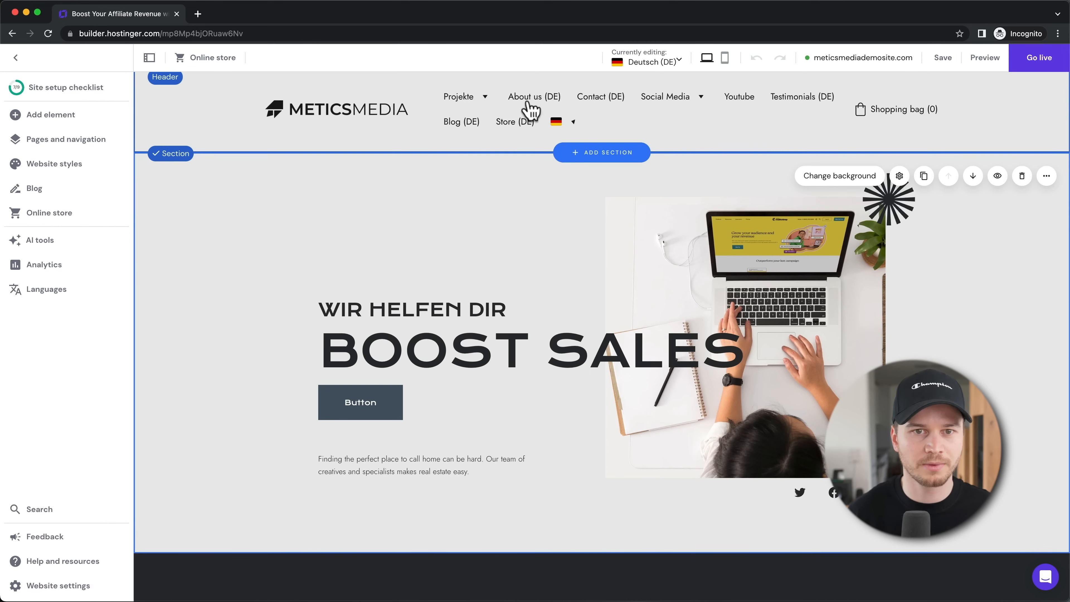
{"action": "mouse_move", "coordinate": [458, 103]}
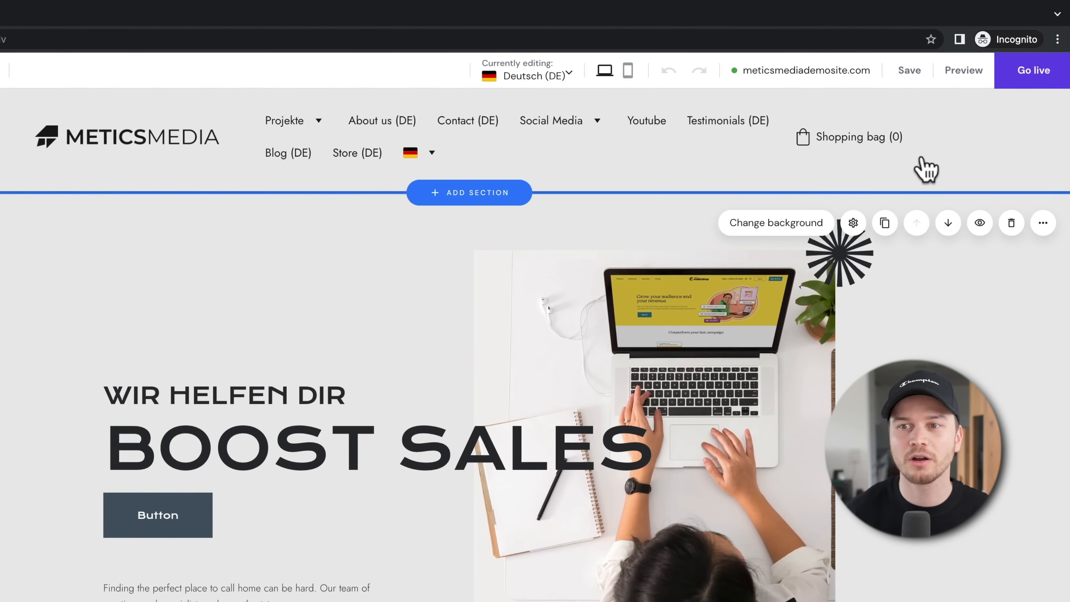
Publish the site live and open meticsmediademosite.com in a new tab
{"action": "left_click", "coordinate": [1036, 74]}
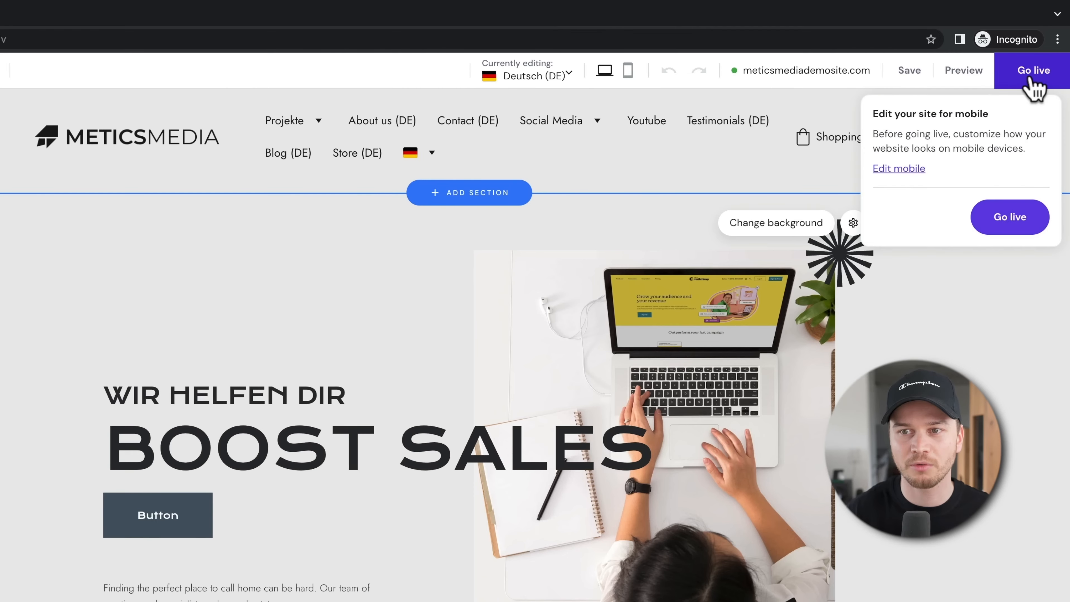
{"action": "left_click", "coordinate": [999, 216]}
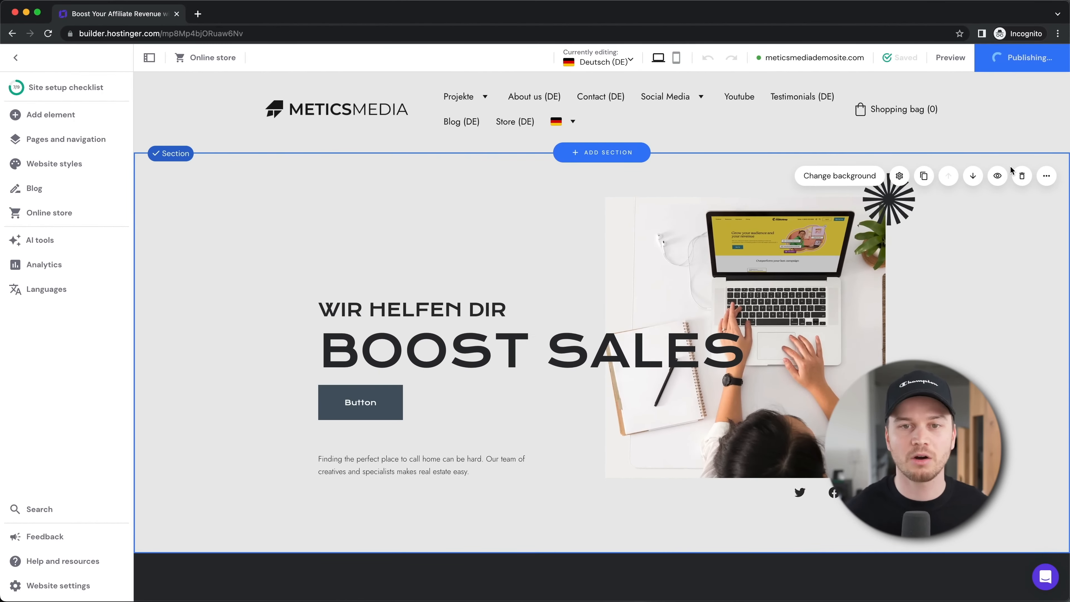
{"action": "left_click_drag", "start_coordinate": [178, 33], "coordinate": [77, 35]}
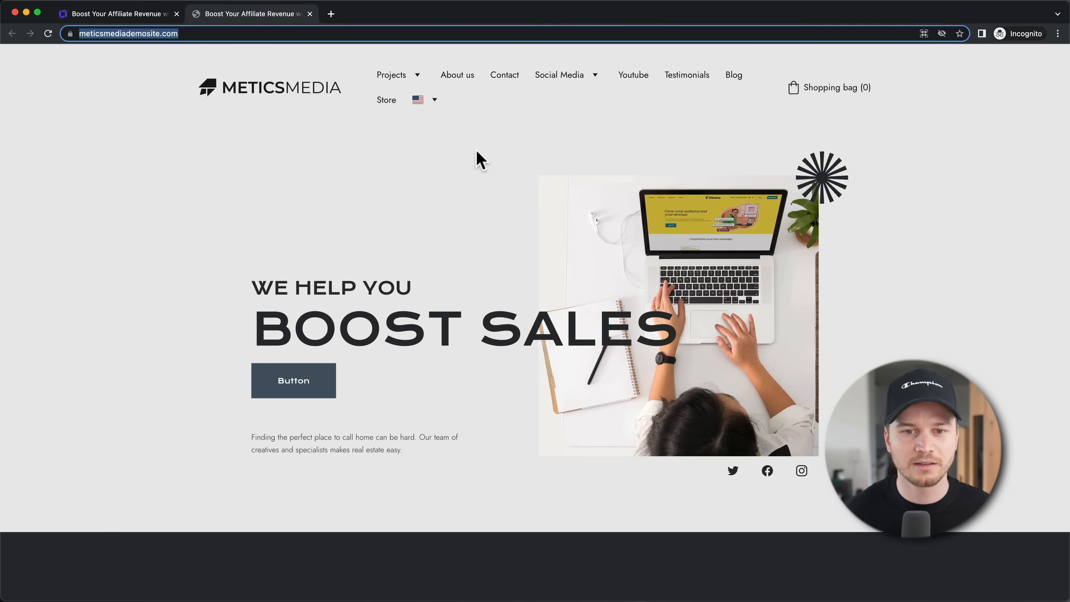
Look over the live Testimonials page, then return to the builder editor tab
{"action": "scroll", "coordinate": [474, 164], "scroll_direction": "down", "scroll_amount": 6}
{"action": "left_click", "coordinate": [677, 80]}
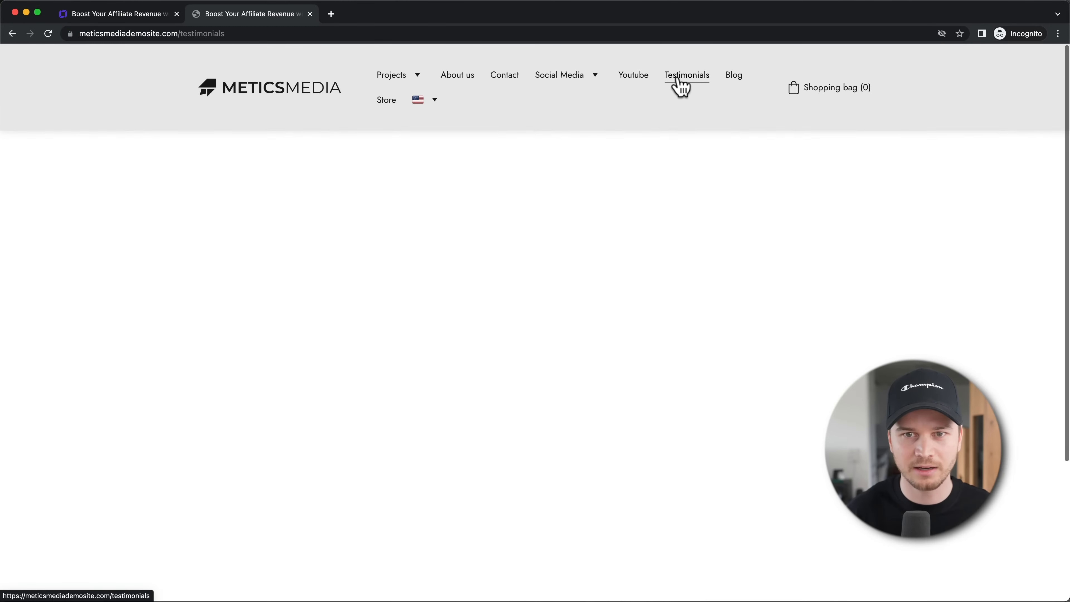
{"action": "scroll", "coordinate": [506, 227], "scroll_direction": "down", "scroll_amount": 5}
{"action": "scroll", "coordinate": [511, 222], "scroll_direction": "up", "scroll_amount": 3}
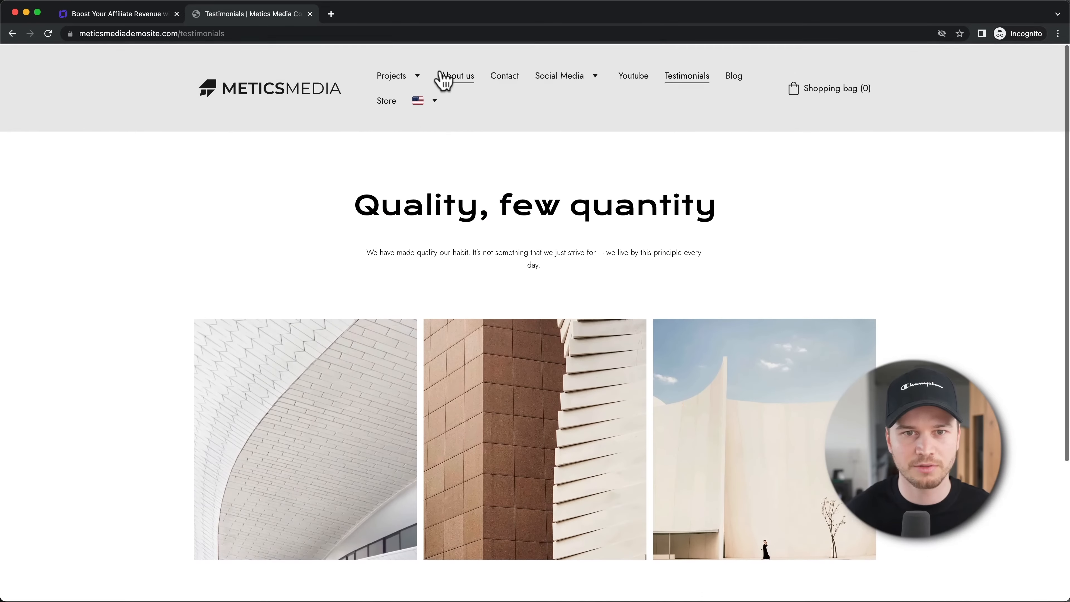
{"action": "mouse_move", "coordinate": [417, 109]}
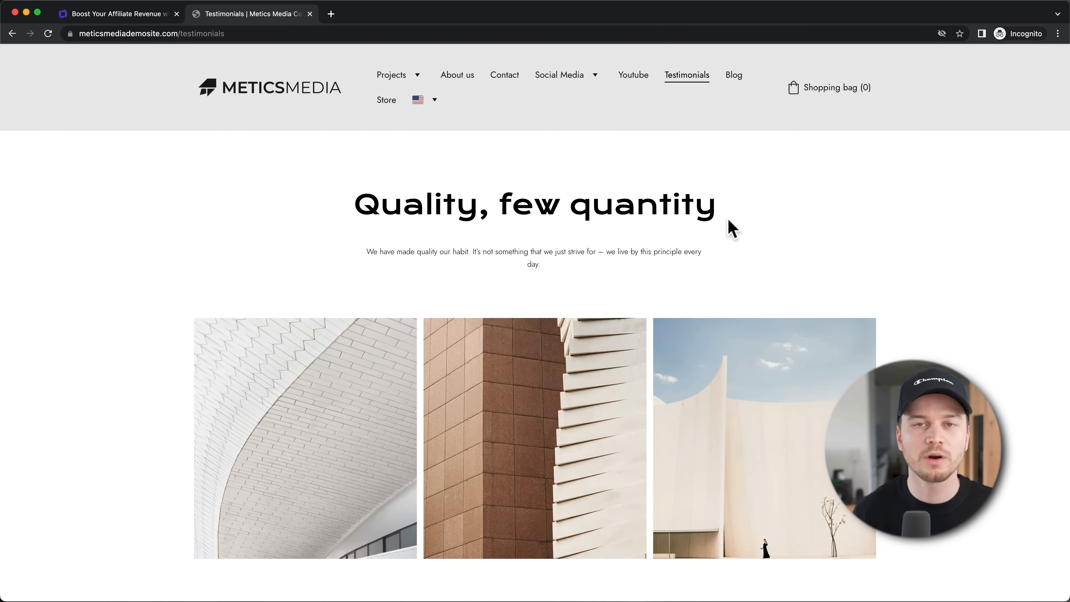
{"action": "left_click", "coordinate": [133, 18]}
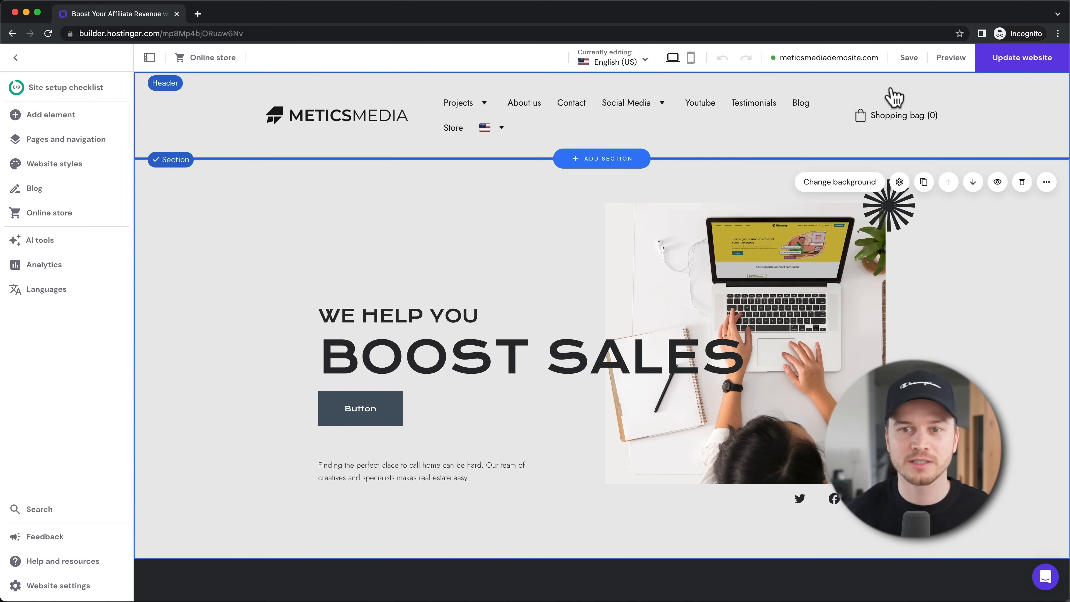
Exit the builder via 'Back to all websites' and confirm leaving the site
{"action": "mouse_move", "coordinate": [800, 72]}
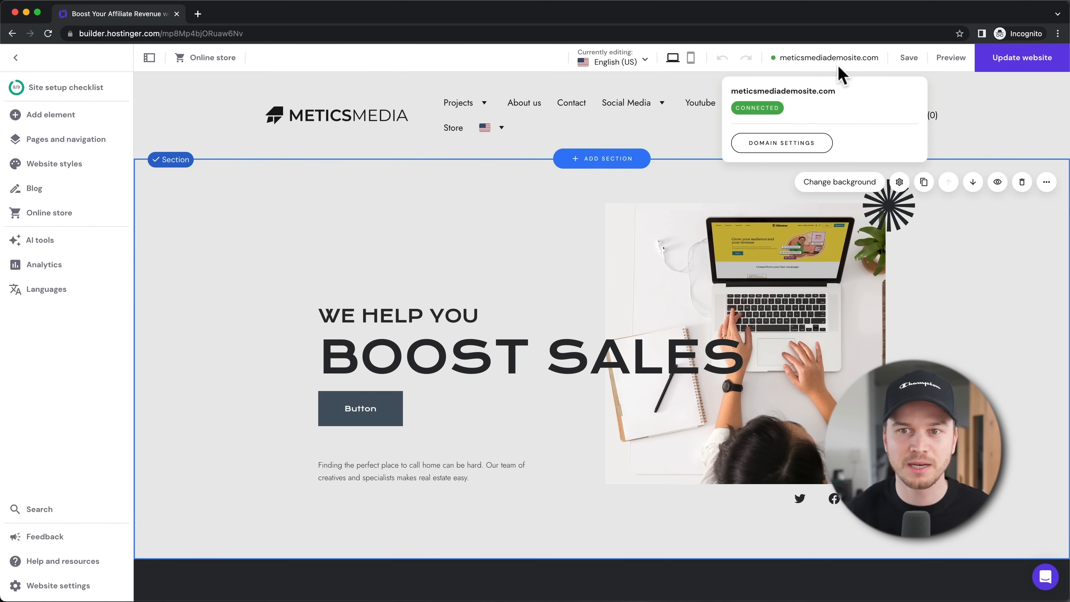
{"action": "mouse_move", "coordinate": [893, 70]}
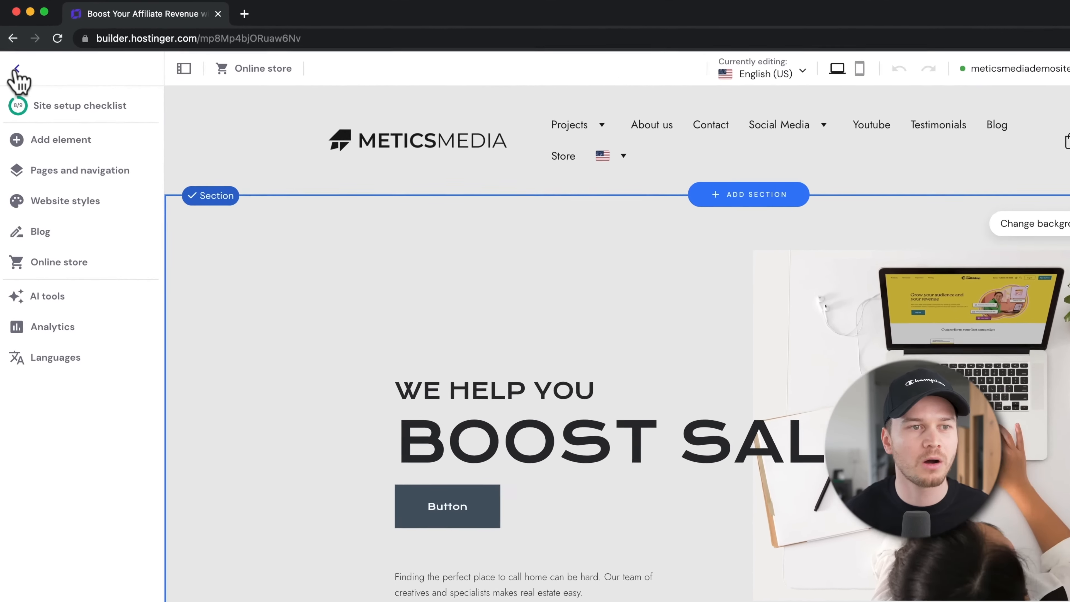
{"action": "left_click", "coordinate": [16, 58]}
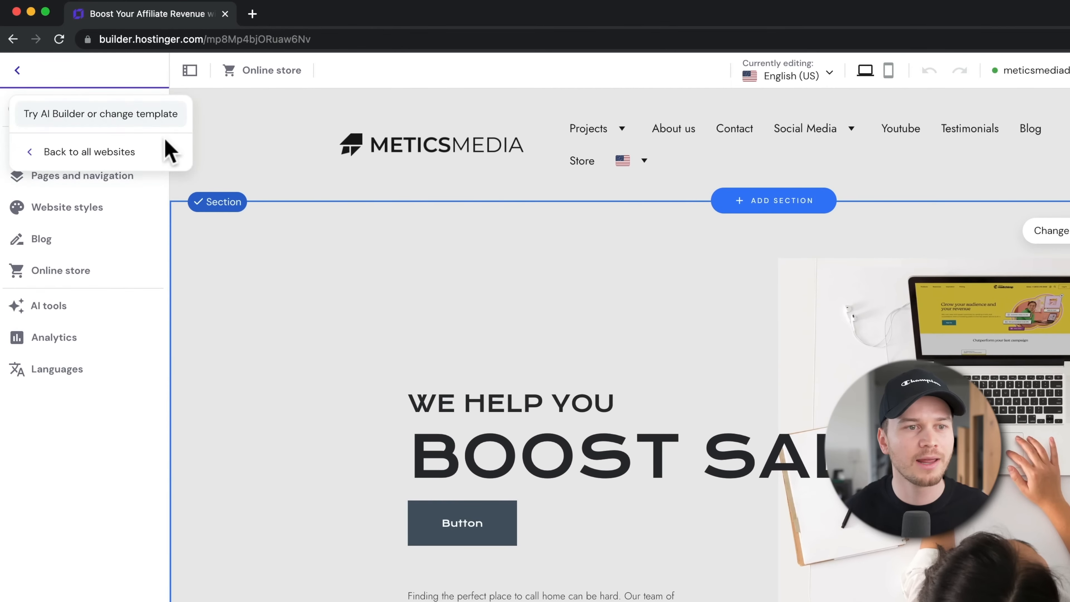
{"action": "left_click", "coordinate": [90, 156]}
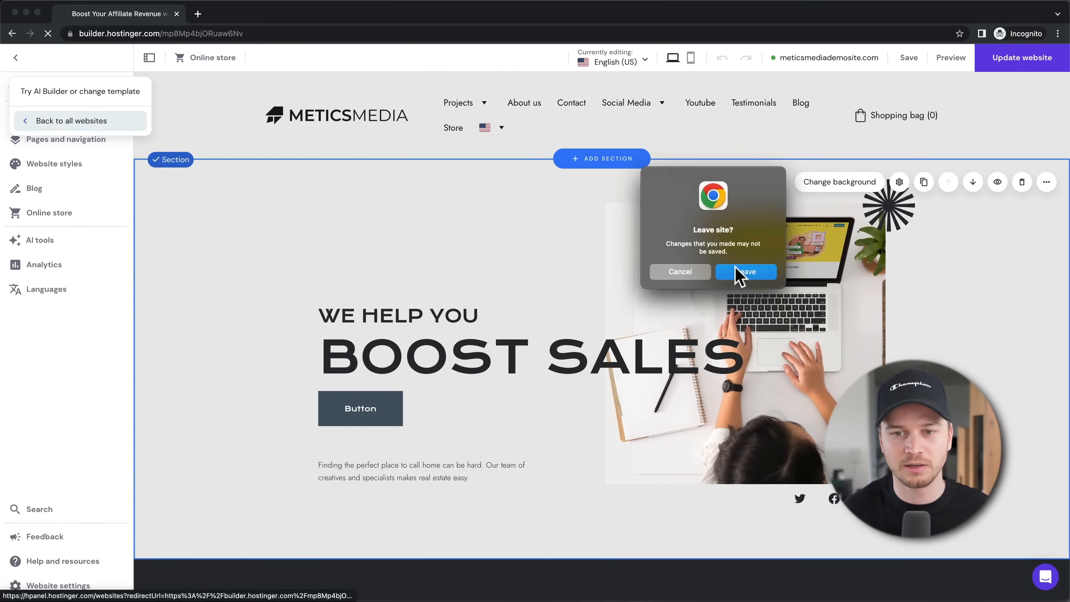
{"action": "left_click", "coordinate": [746, 272]}
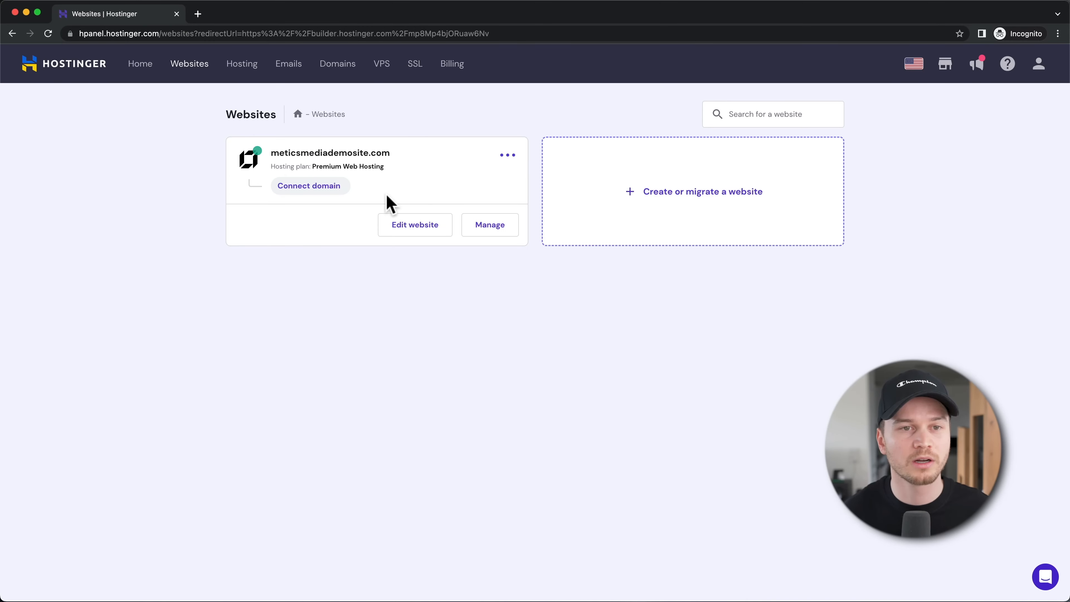
Under Emails, manage meticsmediademosite.com and select the Free Email plan
{"action": "left_click", "coordinate": [287, 65]}
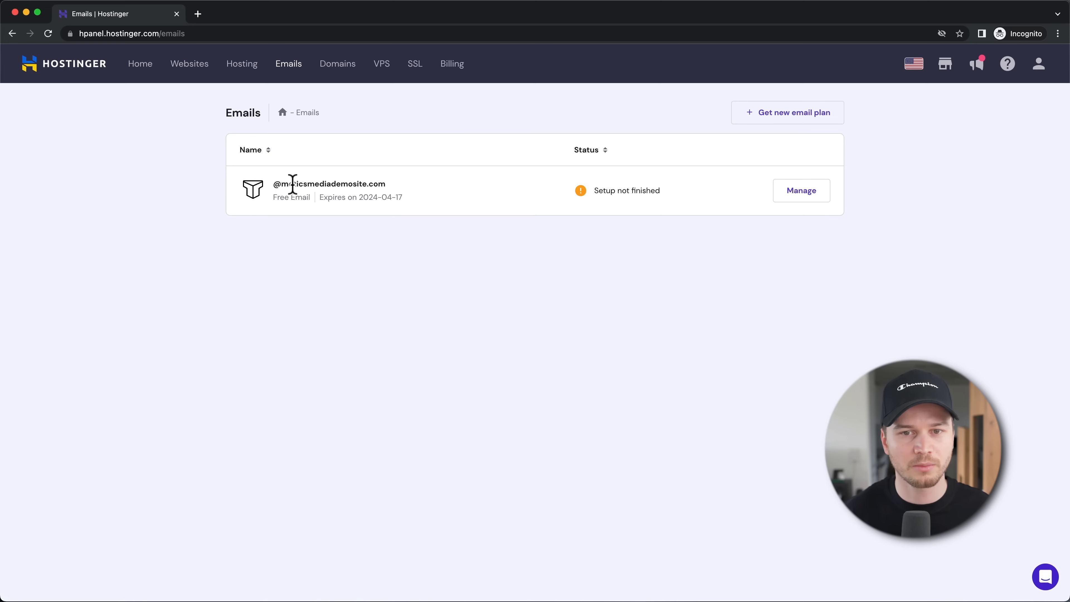
{"action": "left_click", "coordinate": [787, 197]}
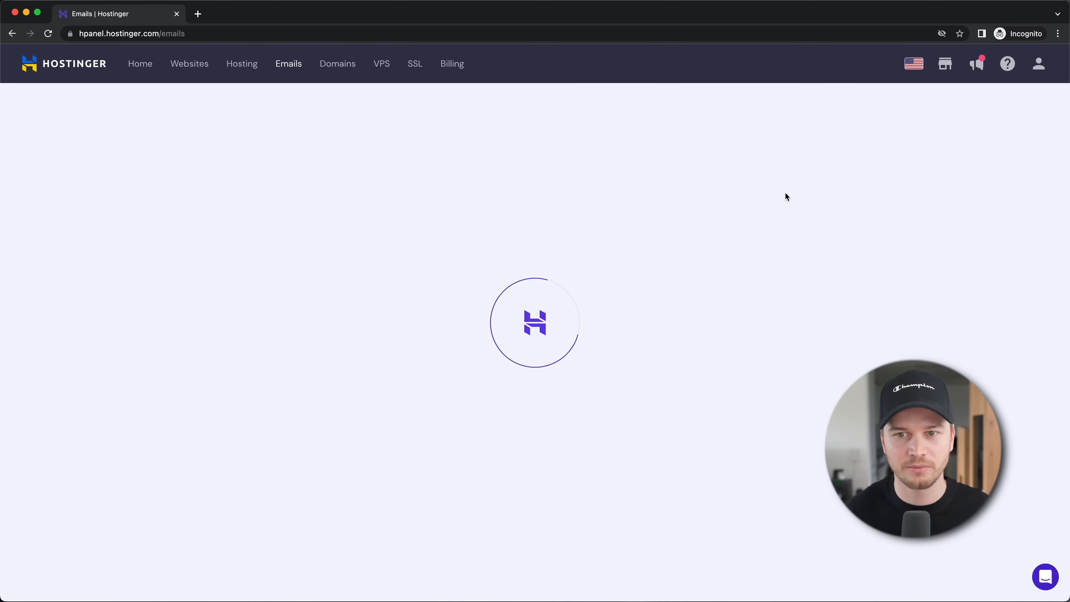
{"action": "scroll", "coordinate": [783, 198], "scroll_direction": "down", "scroll_amount": 2}
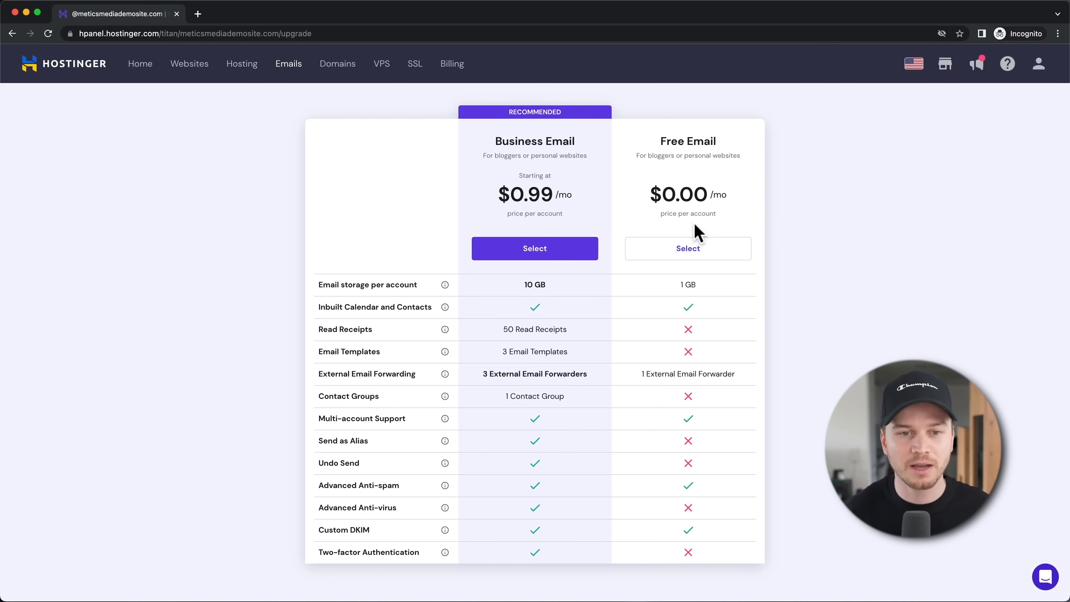
{"action": "left_click", "coordinate": [687, 253]}
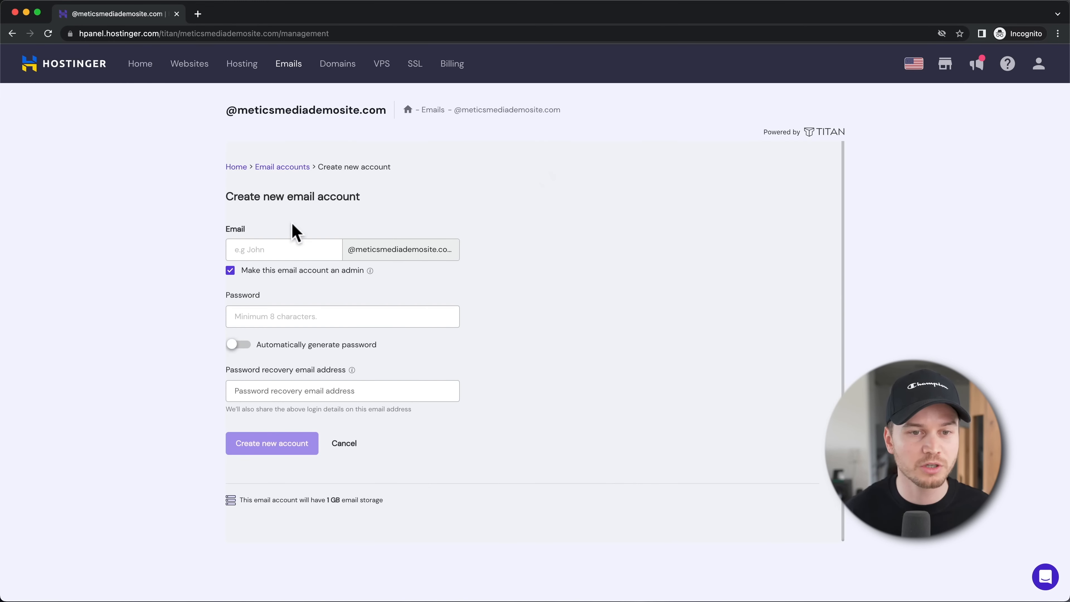
{"action": "left_click", "coordinate": [263, 249]}
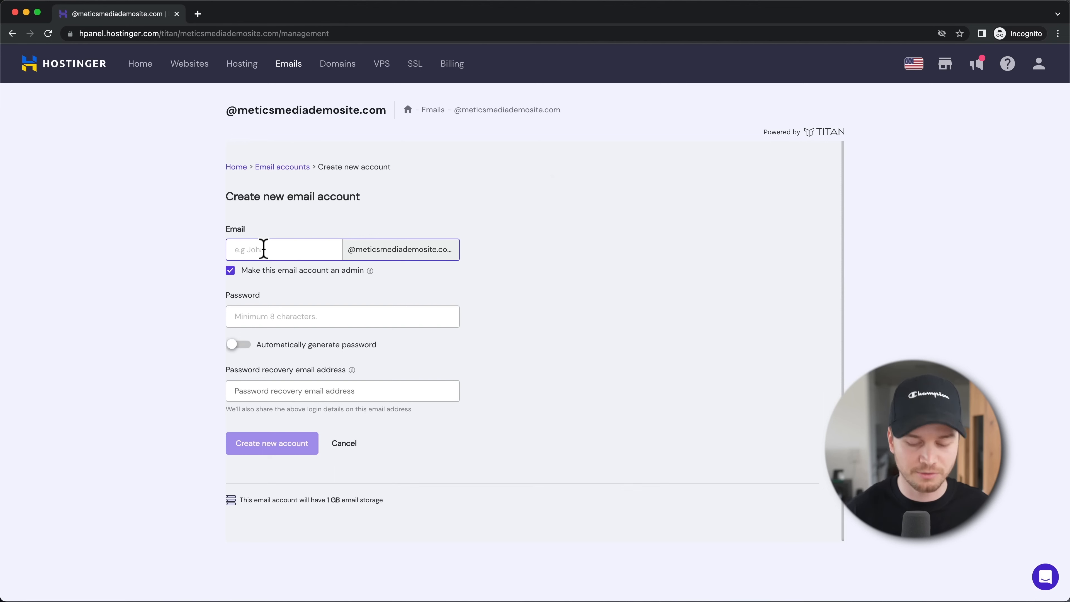
{"action": "type", "text": "info"}
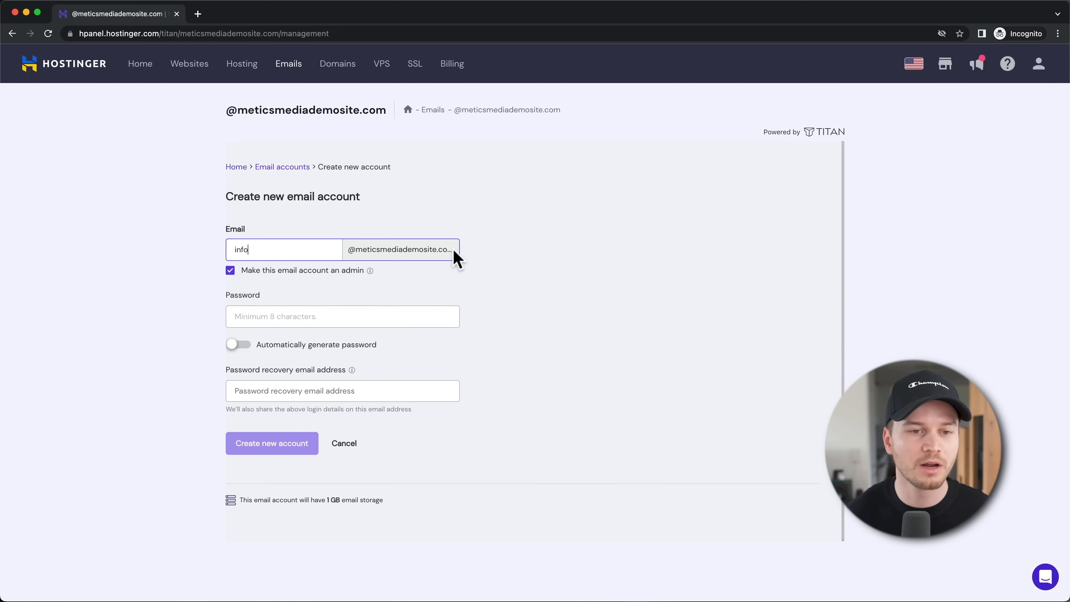
{"action": "left_click", "coordinate": [313, 315]}
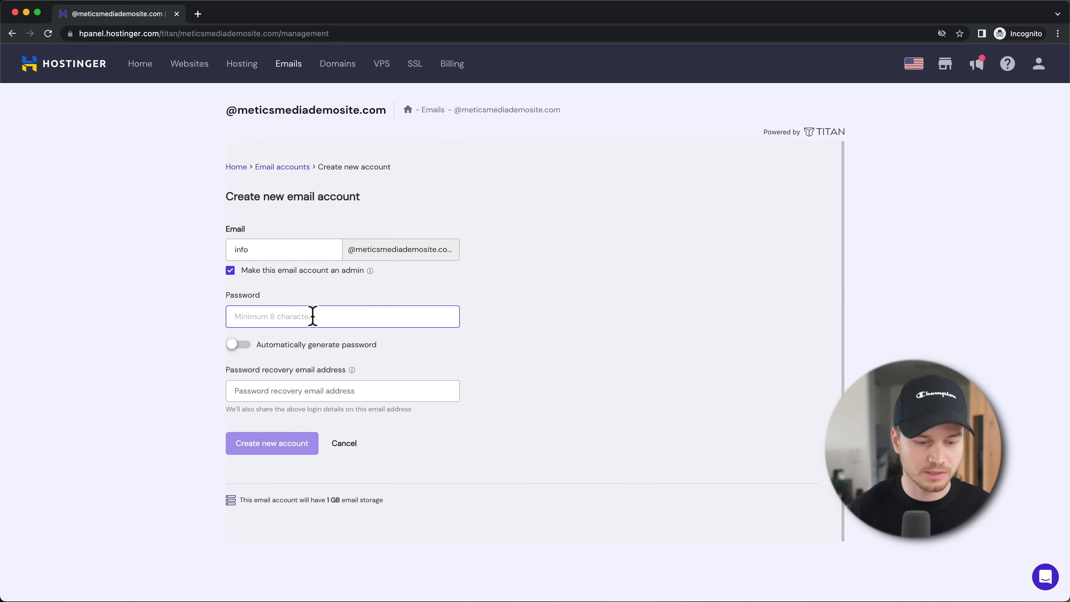
{"action": "type", "text": "••••••••••"}
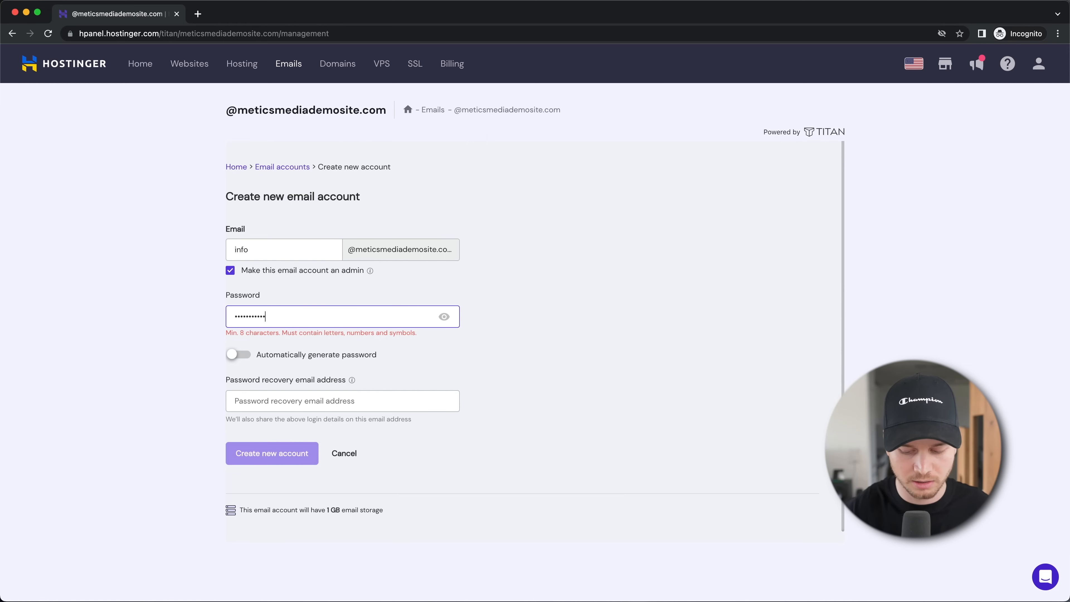
{"action": "type", "text": "••"}
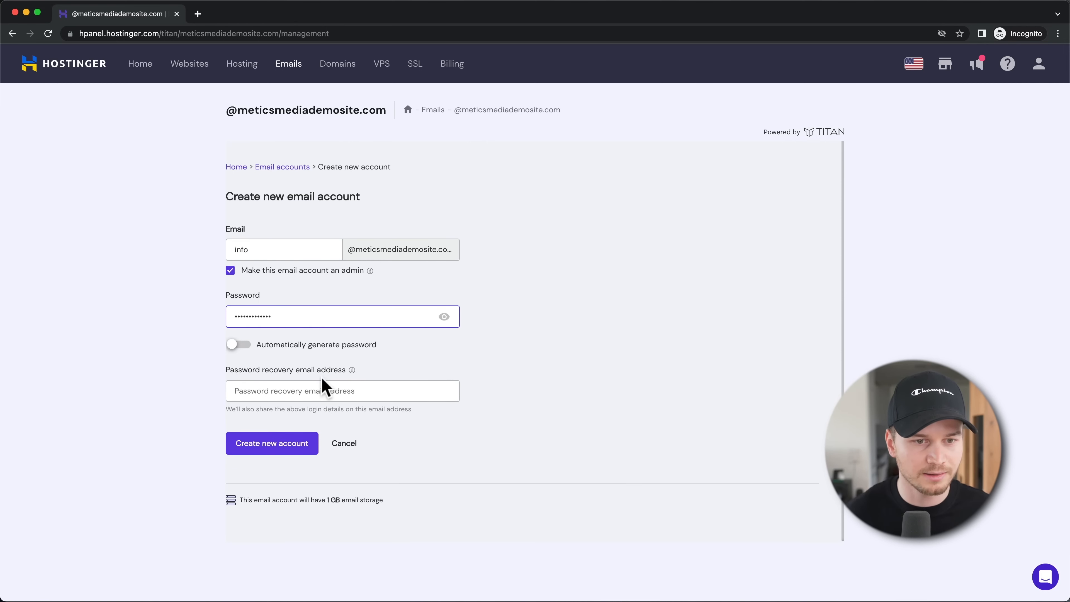
{"action": "left_click", "coordinate": [294, 390]}
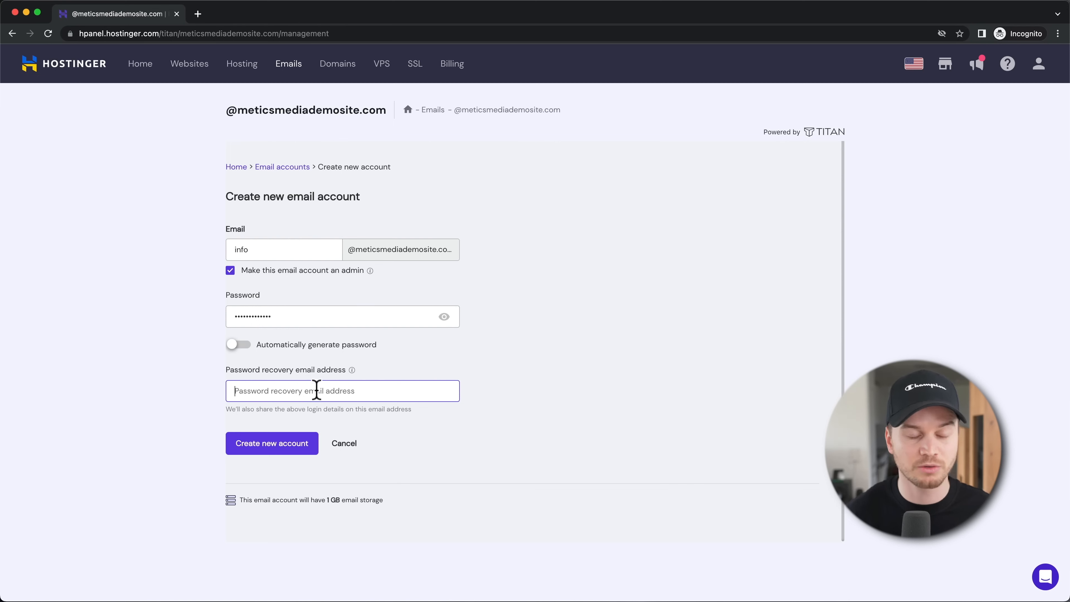
{"action": "key", "text": "super+v"}
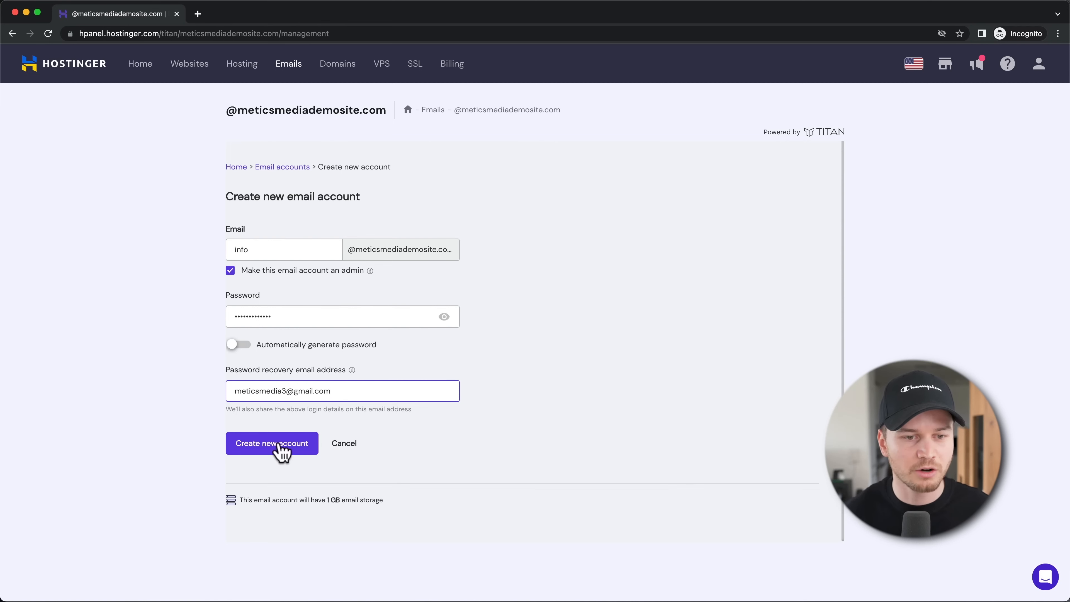
{"action": "left_click", "coordinate": [285, 452]}
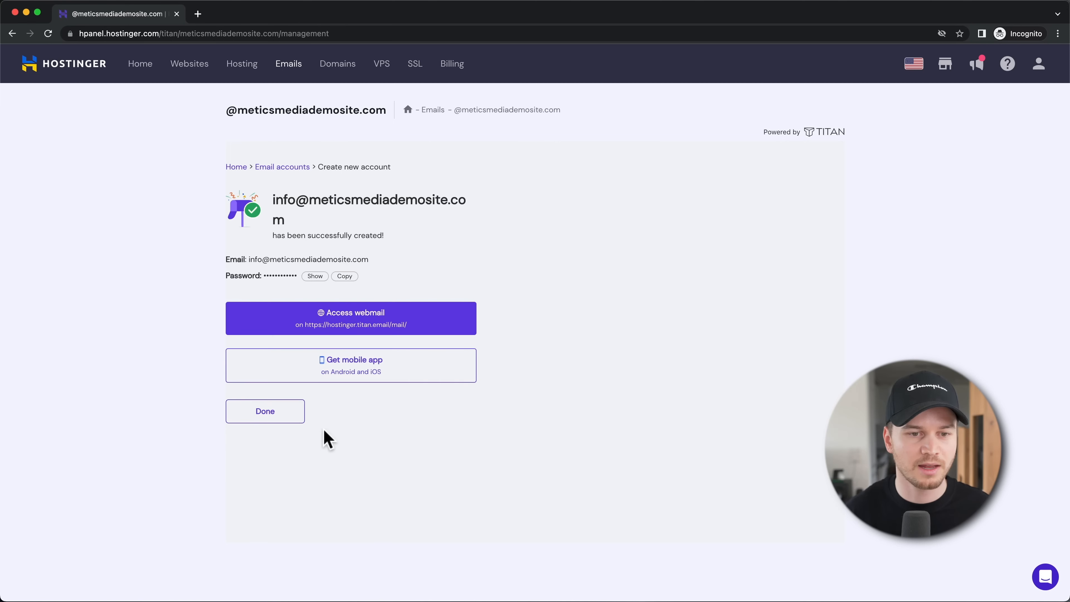
{"action": "left_click", "coordinate": [281, 421]}
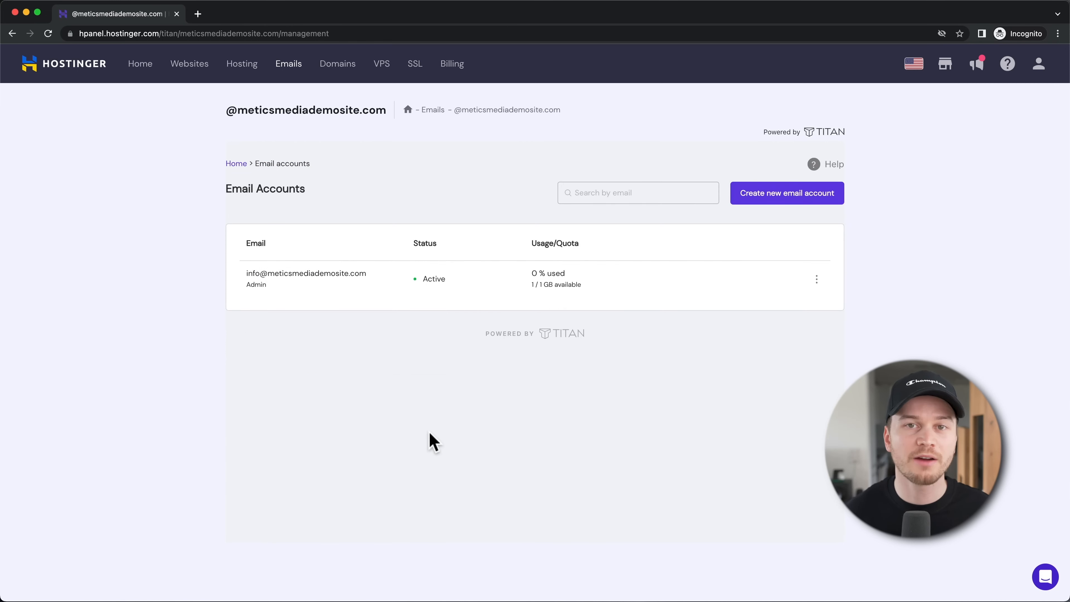